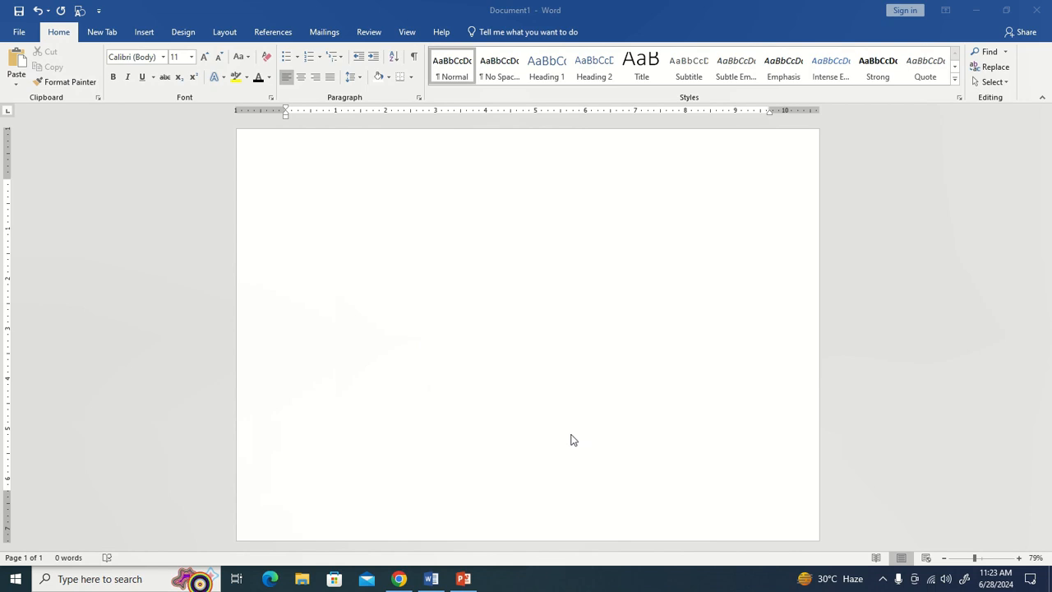
Check the page orientation setting of the blank document.
click(365, 206)
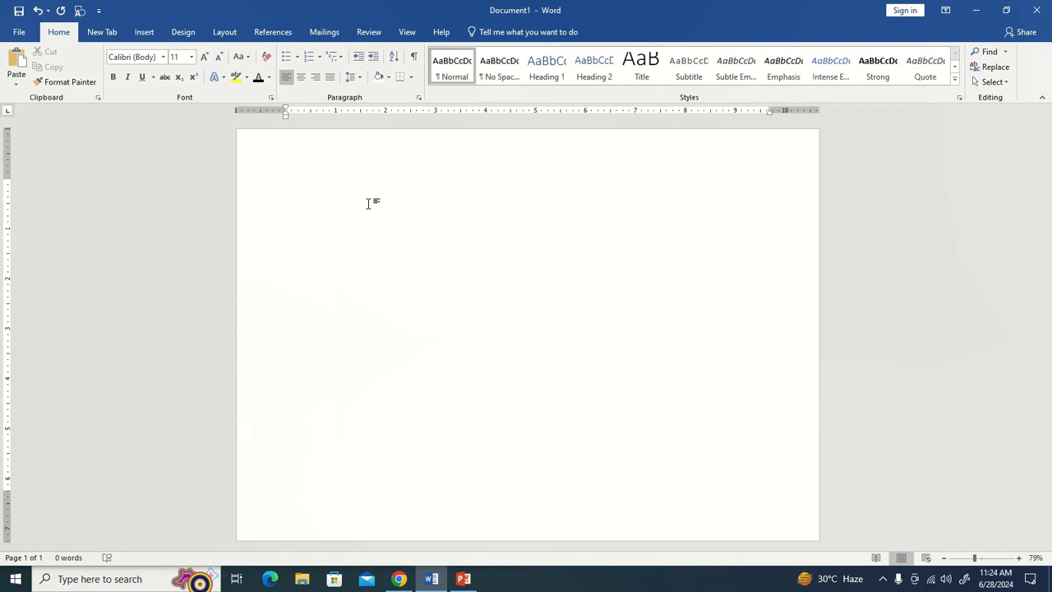
click(225, 37)
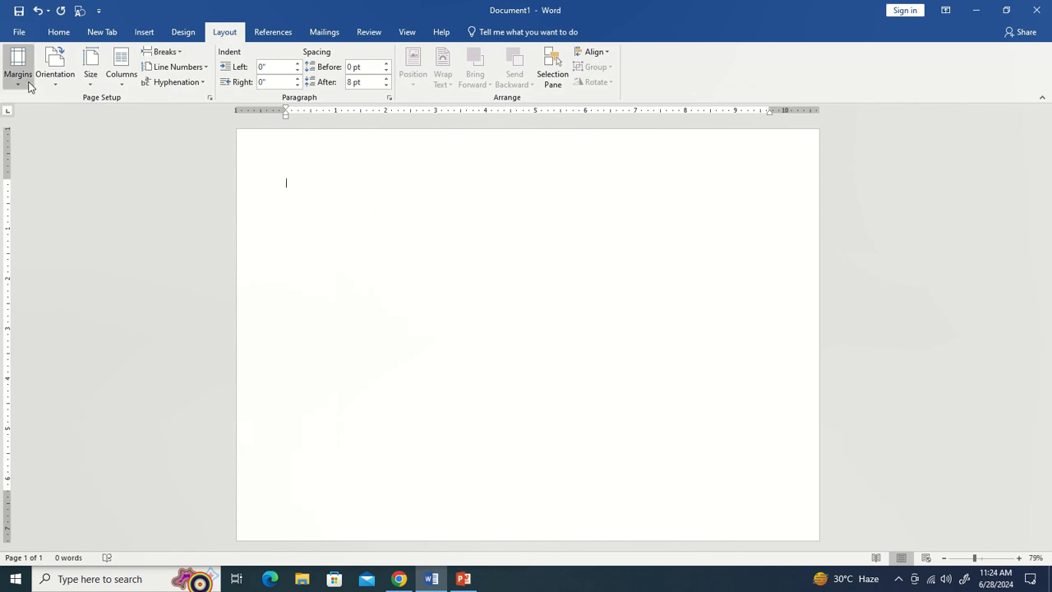
click(69, 81)
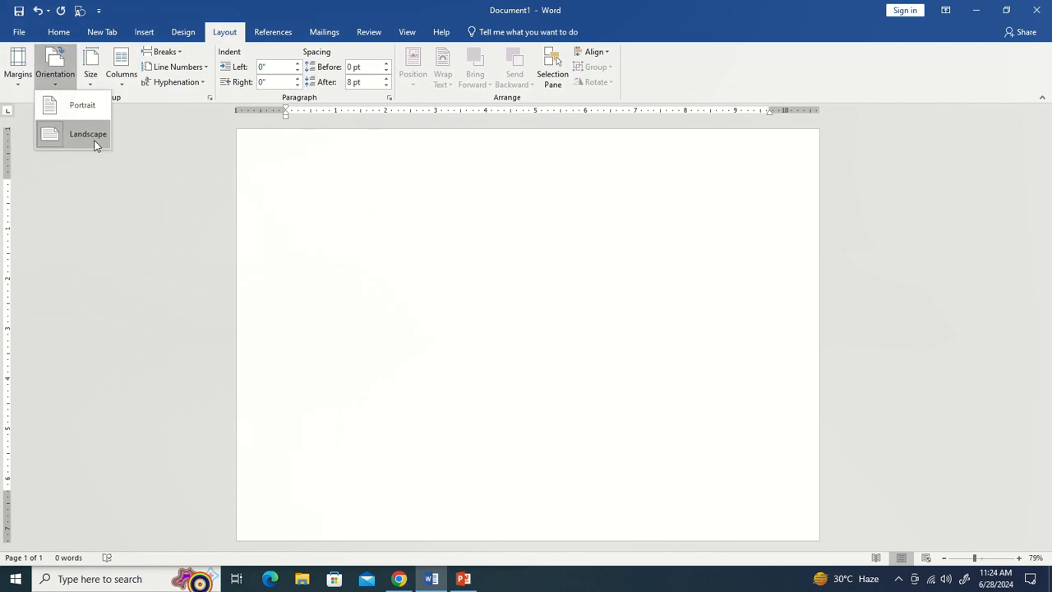
click(300, 174)
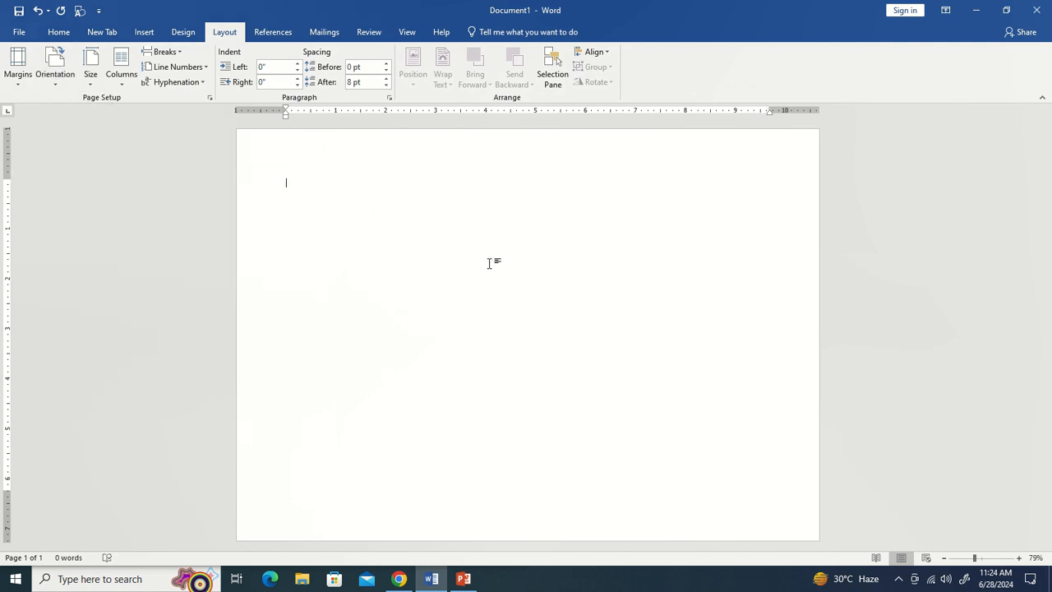
Bring up the newspaper page search results in Chrome and arrange the Word document side by side with them.
click(398, 579)
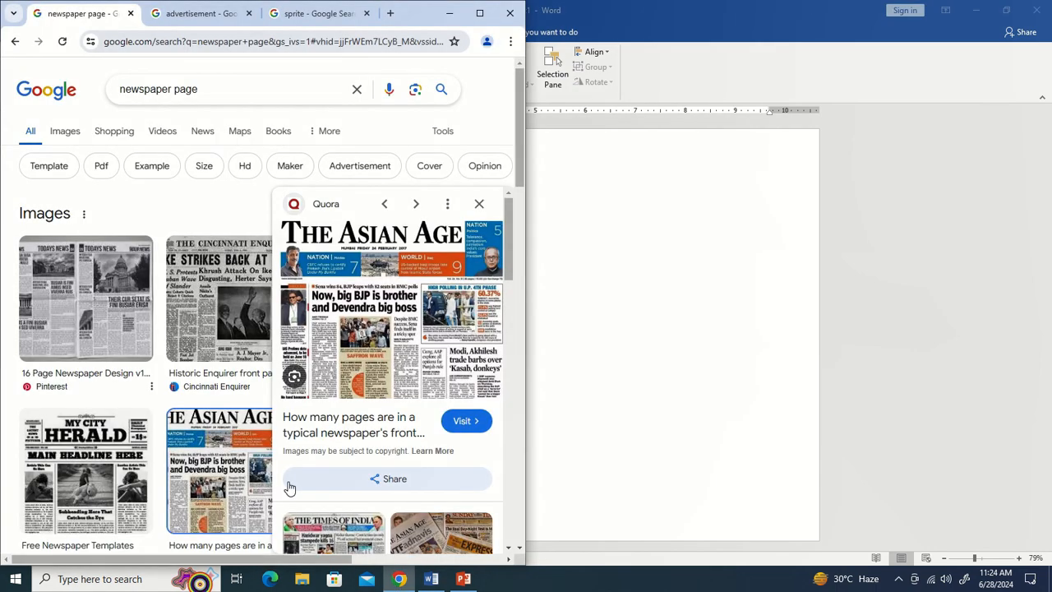
click(577, 289)
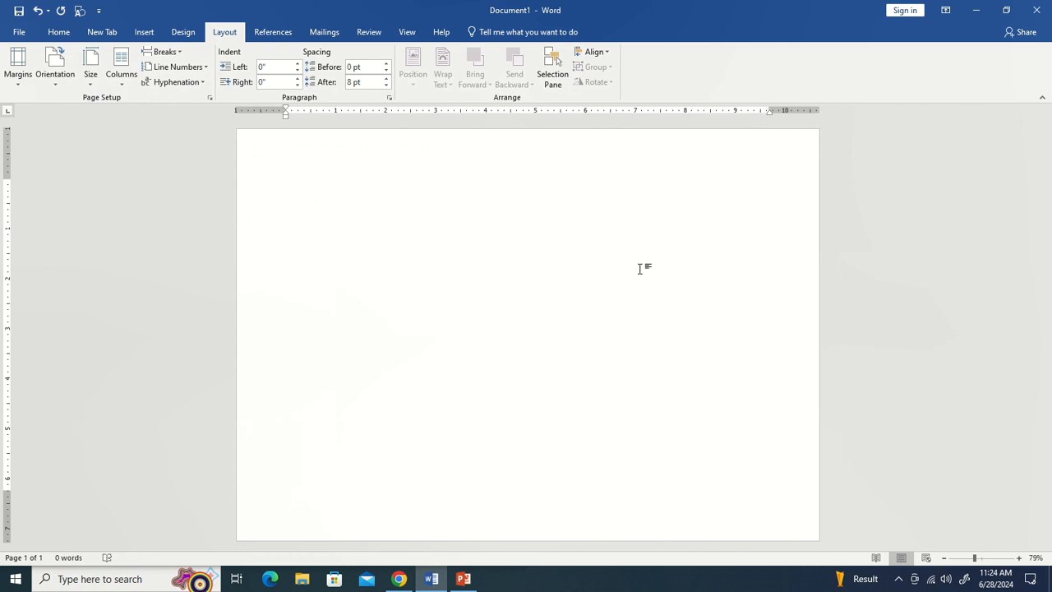
key(super+Right)
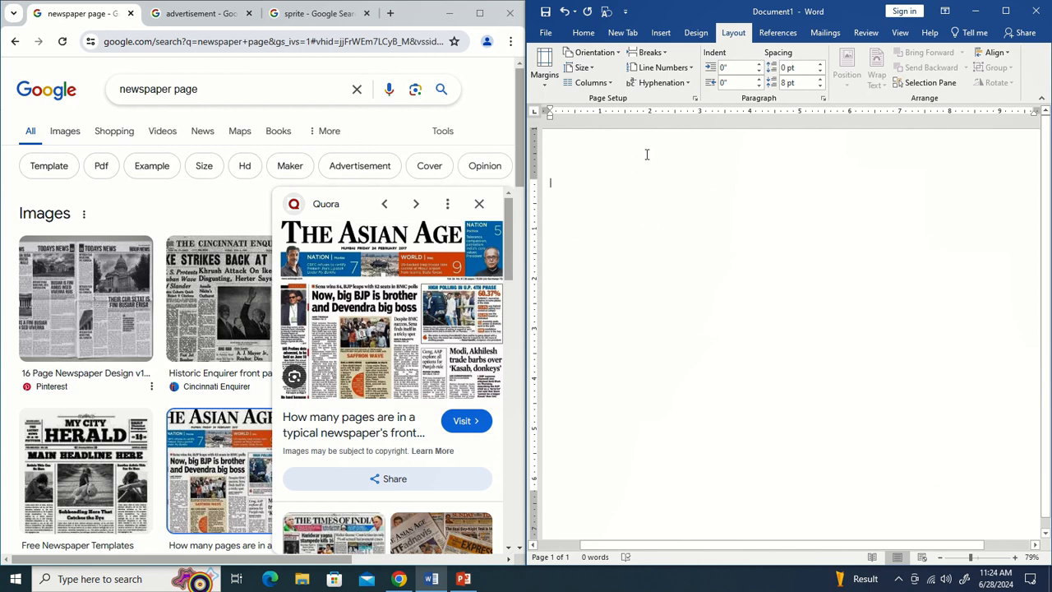
Insert a WordArt text box in the plain black style and move it up toward the top centre of the page.
click(586, 33)
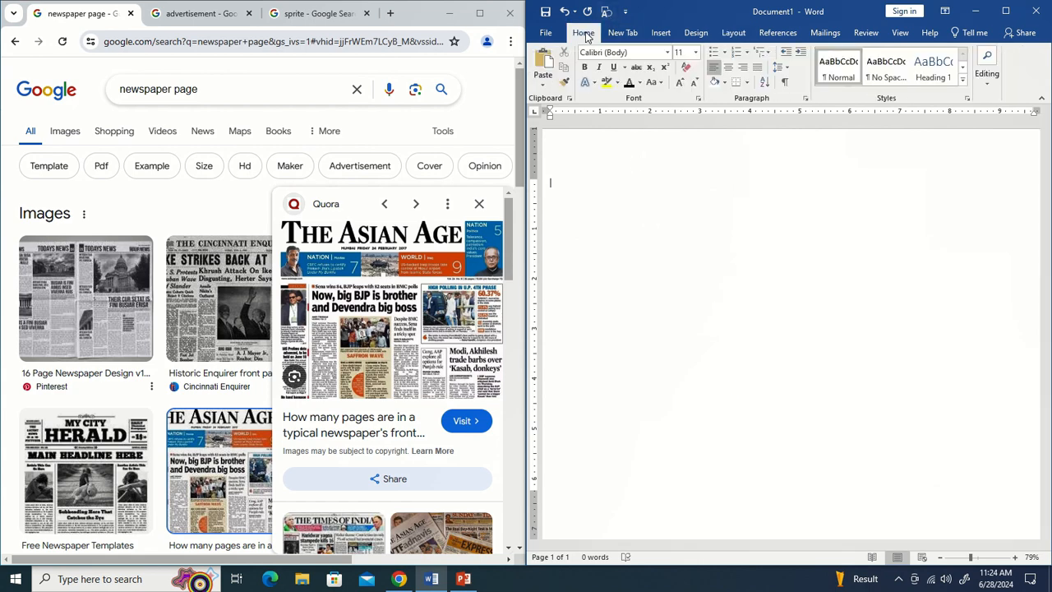
click(660, 33)
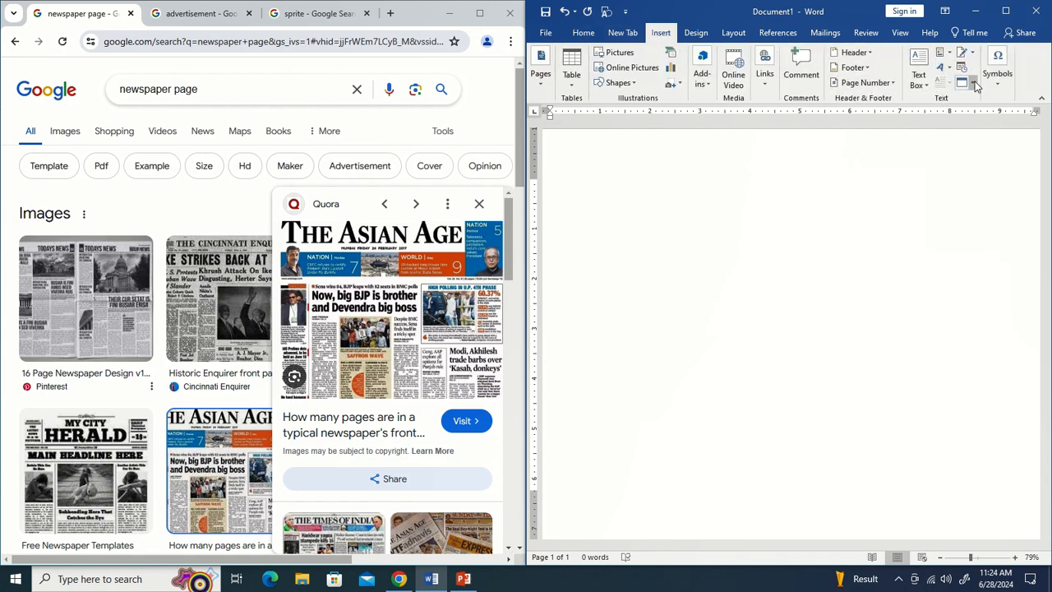
click(945, 72)
click(873, 99)
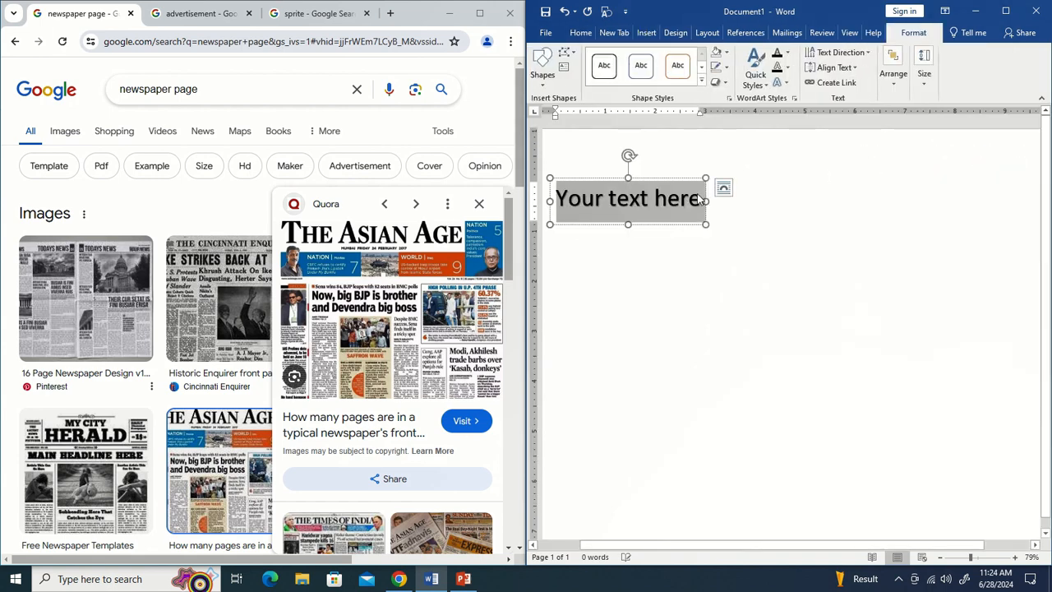
drag(654, 180, 761, 149)
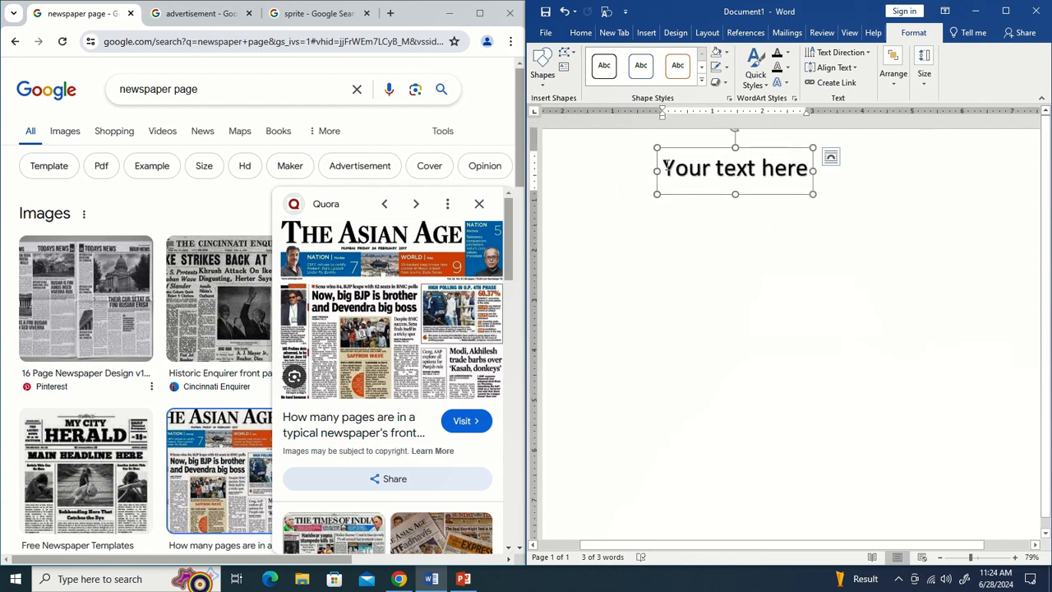
Replace the WordArt placeholder text with "The Asian Age".
drag(666, 168, 817, 171)
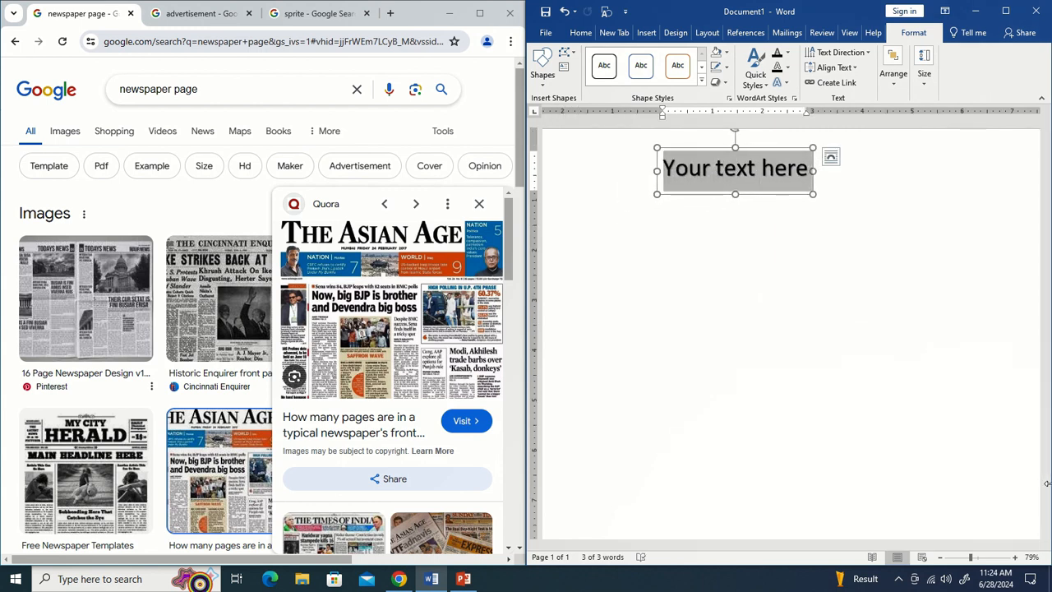
text(The)
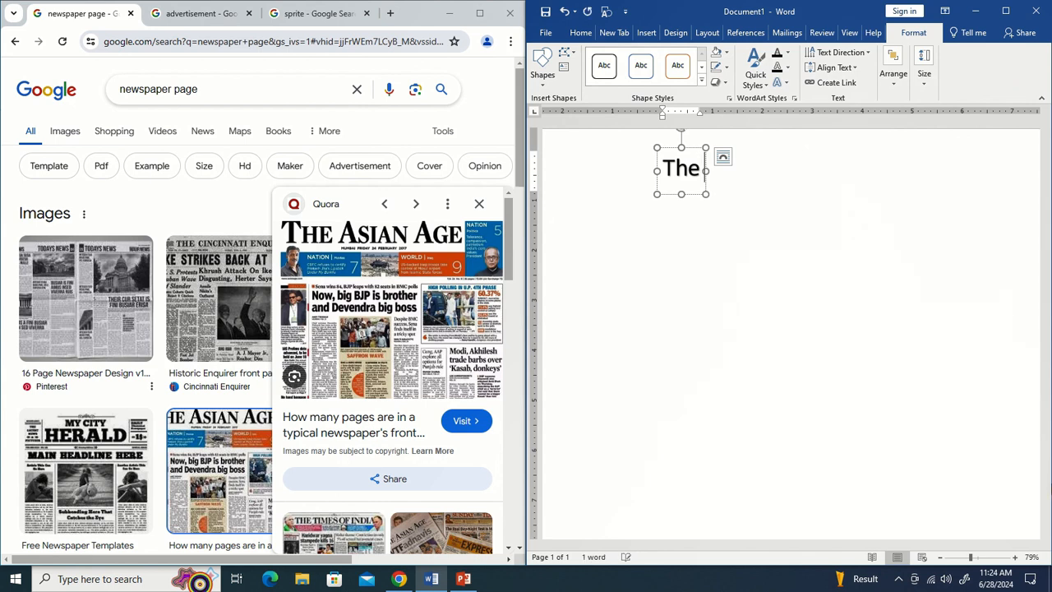
text( Asian Age)
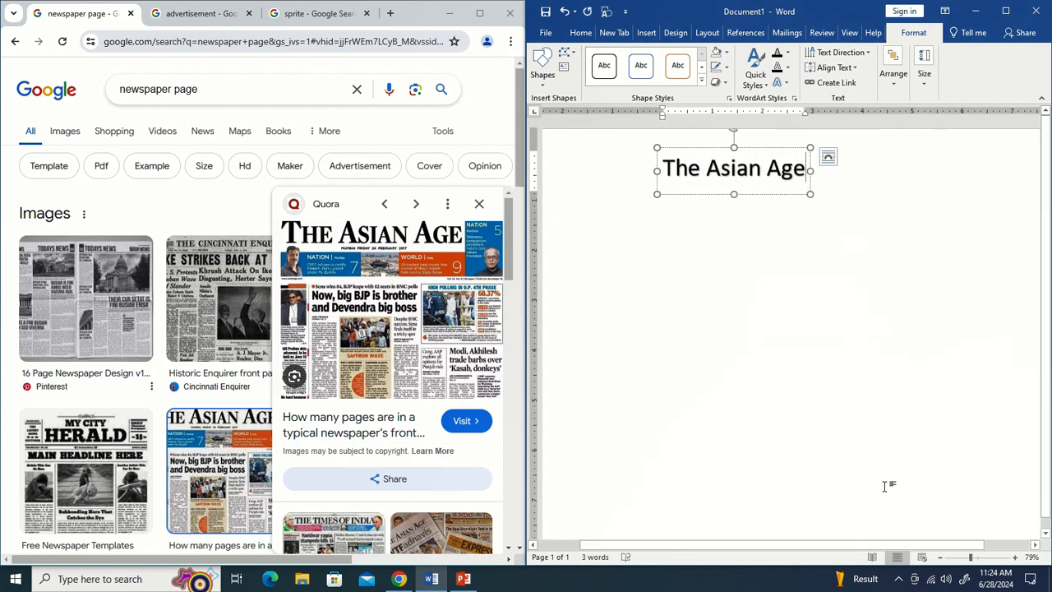
Change the whole "The Asian Age" headline to UPPERCASE.
drag(776, 171, 638, 166)
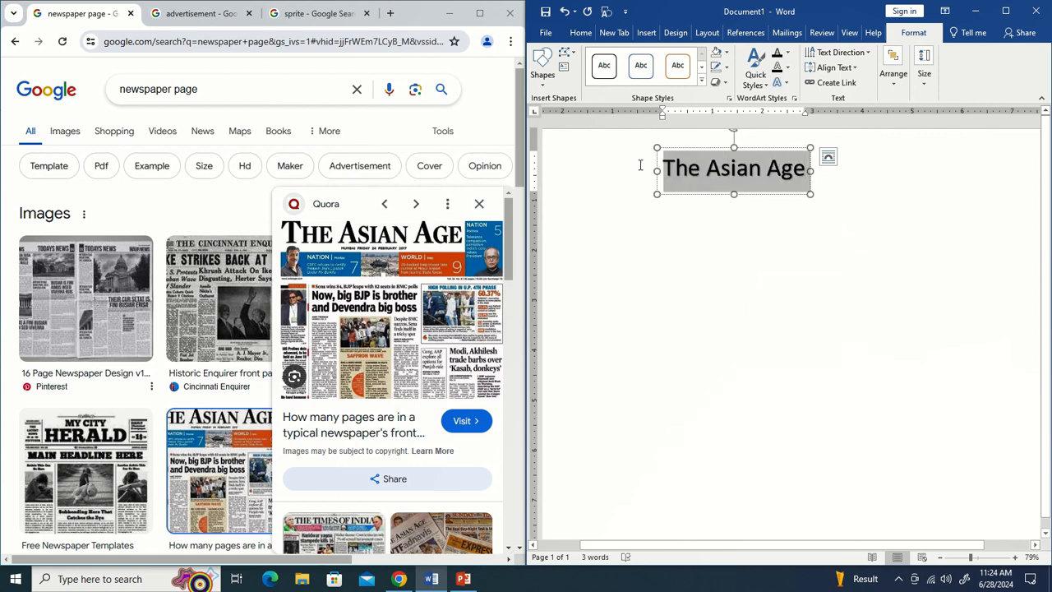
click(580, 36)
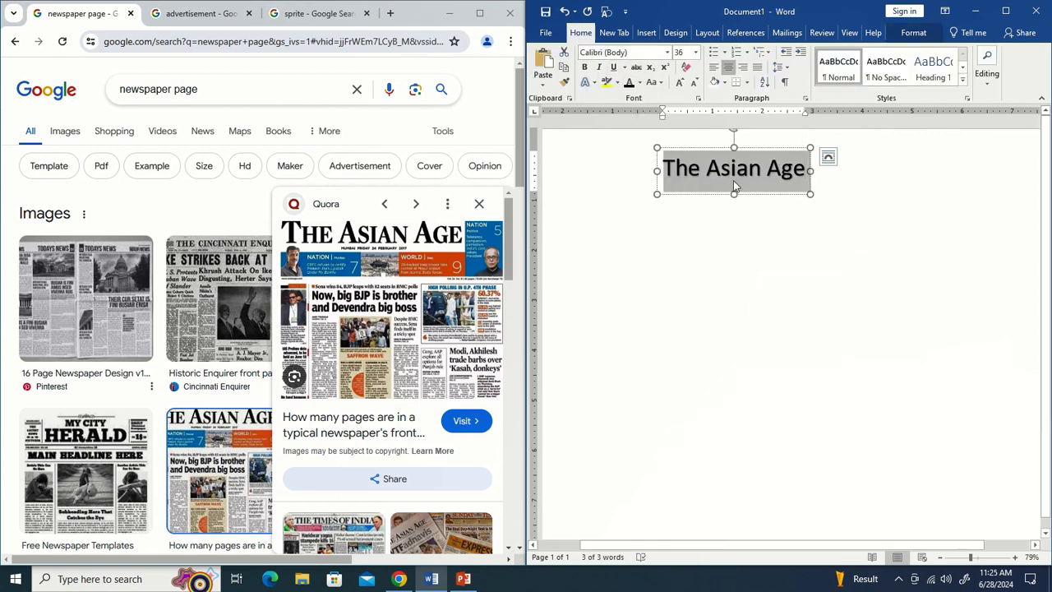
click(653, 82)
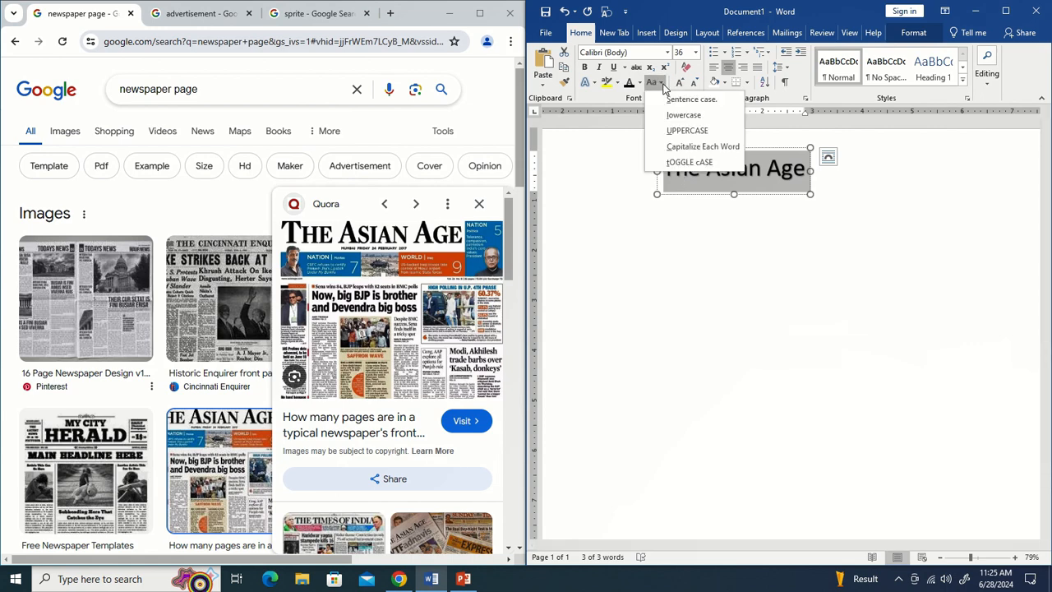
click(690, 131)
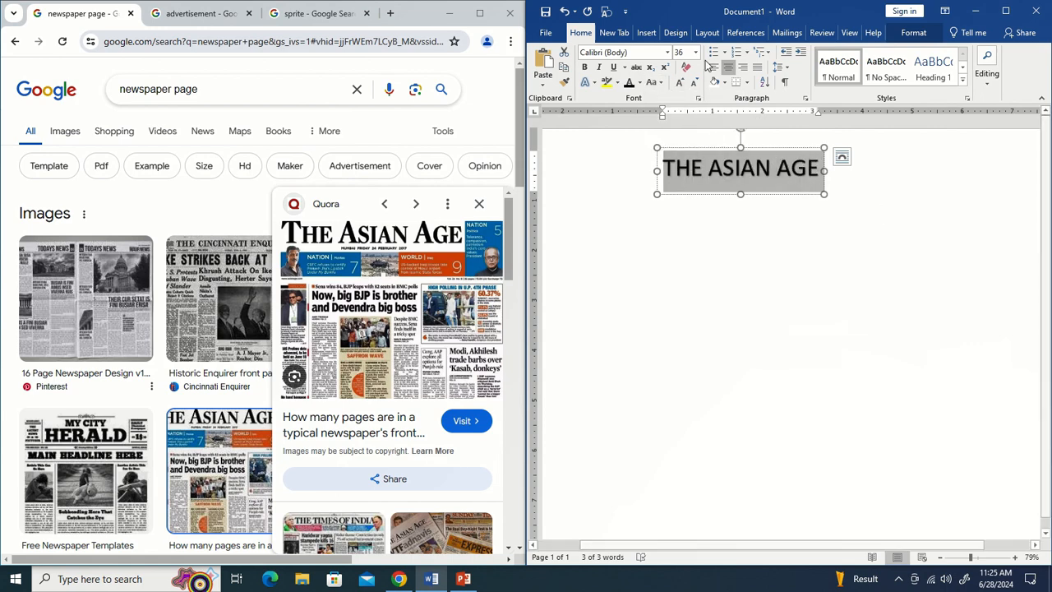
Try Segoe UI Black on the headline, and settle on the Impact font.
click(667, 51)
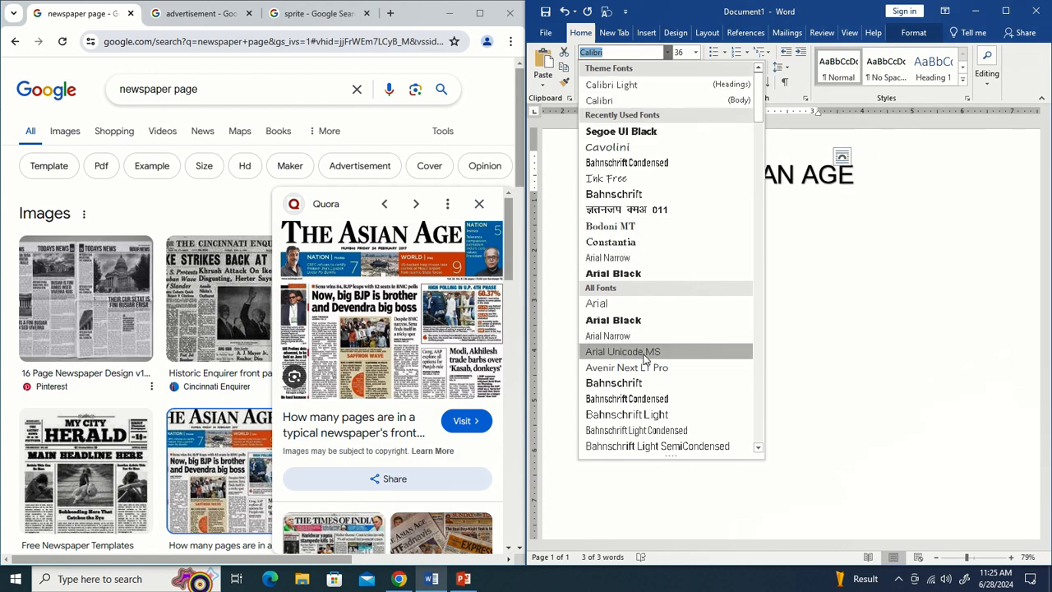
click(655, 133)
click(666, 52)
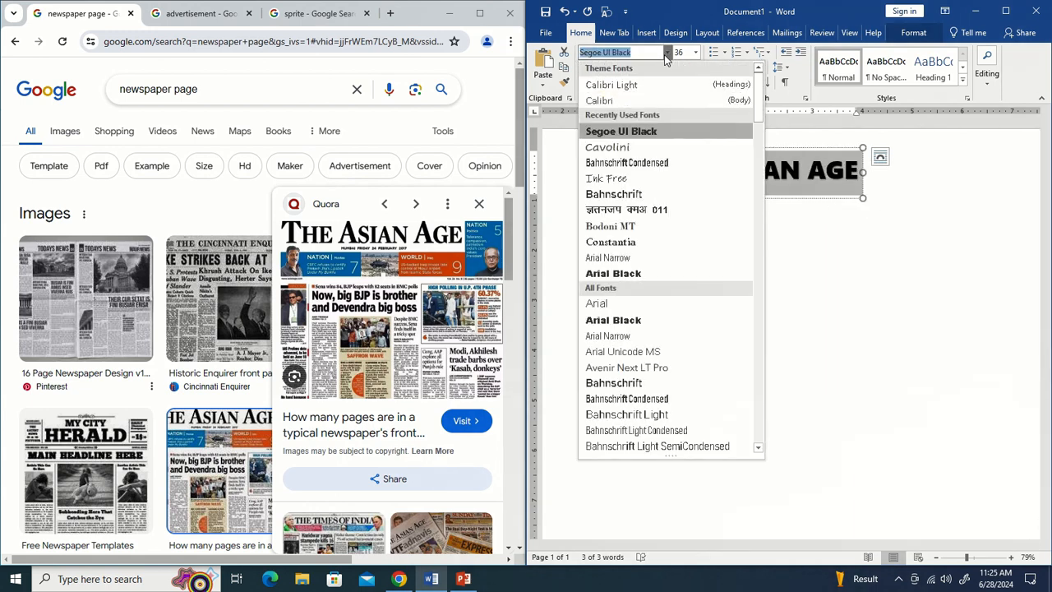
scroll(685, 438, down, 13)
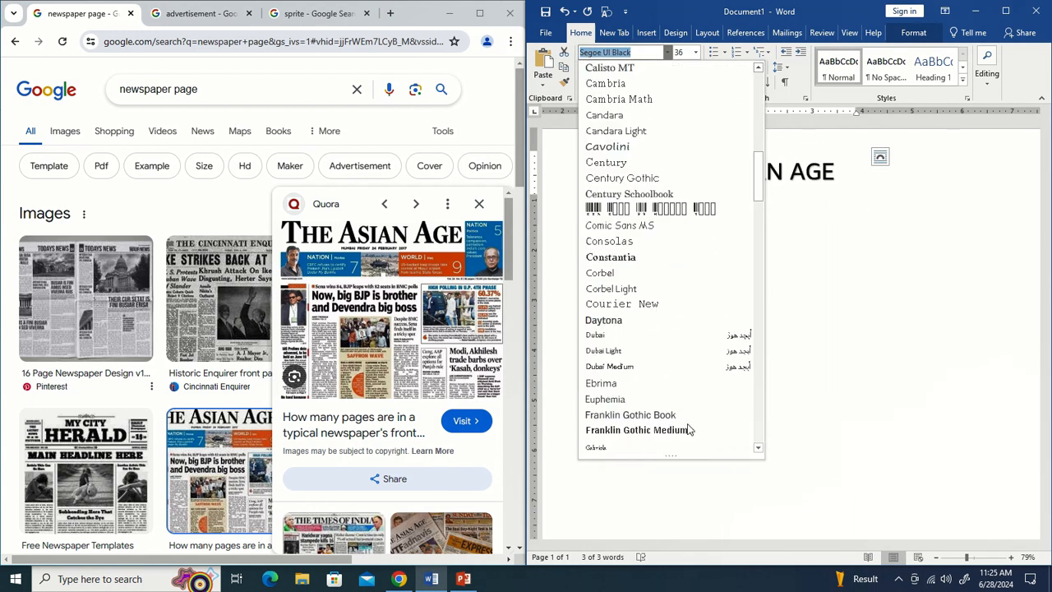
scroll(689, 429, down, 8)
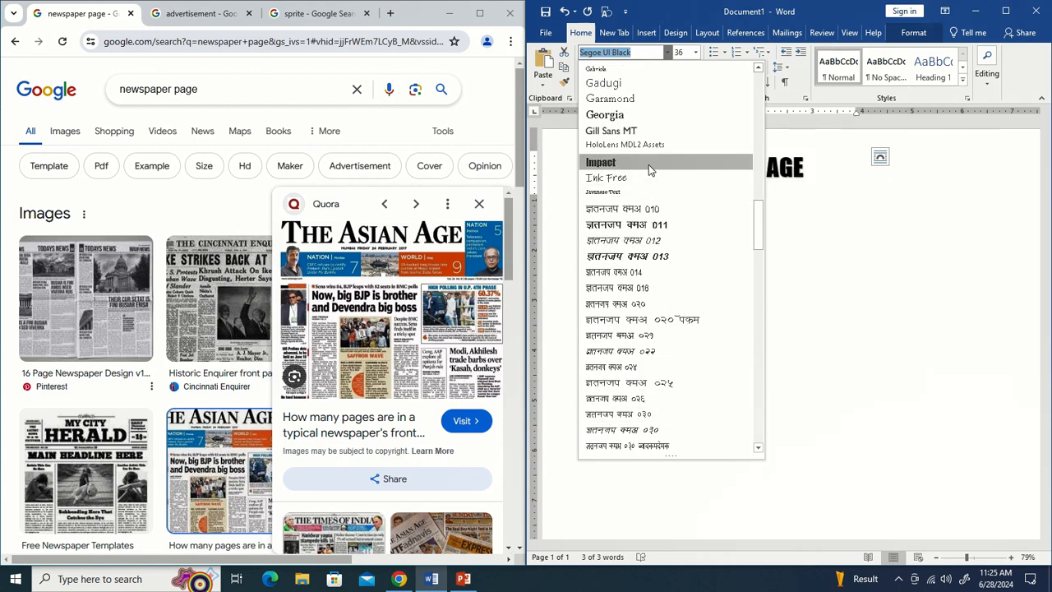
click(649, 164)
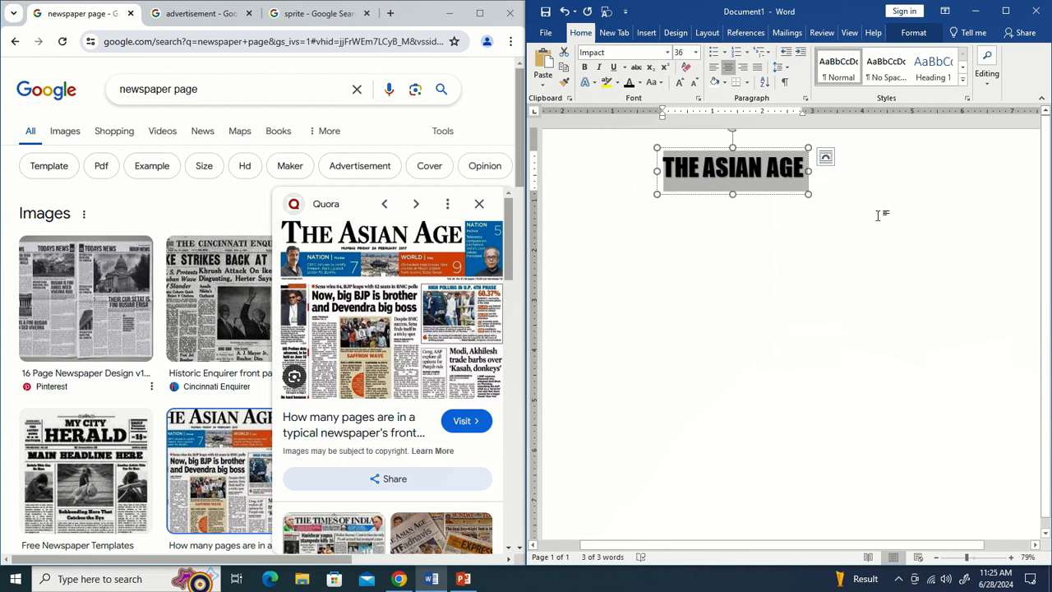
Enlarge the headline text to 100 pt.
key(ctrl+shift+period)
key(ctrl+shift+period)
key(ctrl+shift+period)
key(ctrl+shift+period)
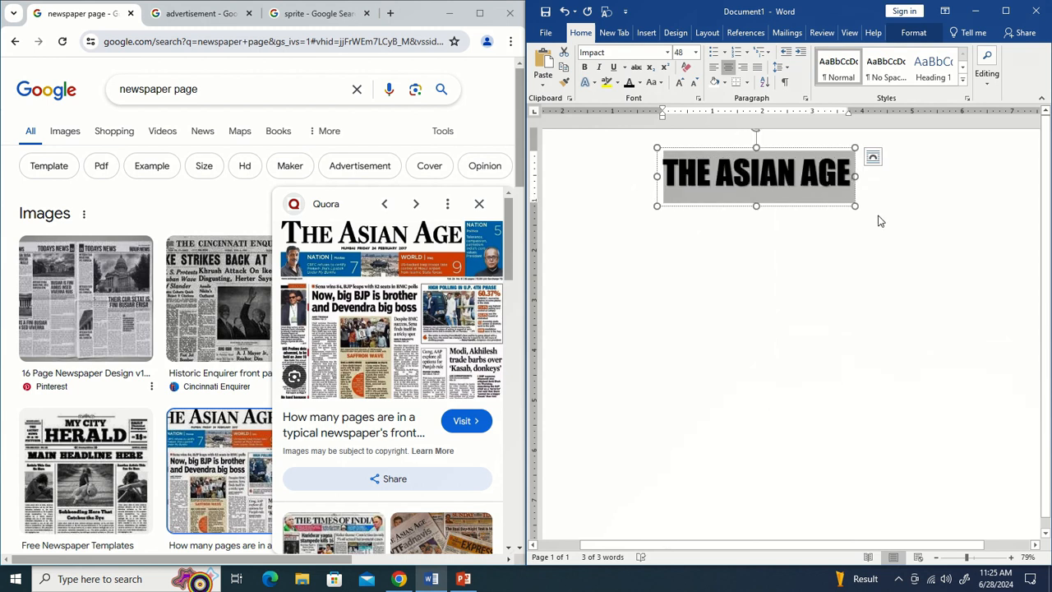
key(ctrl+shift+period)
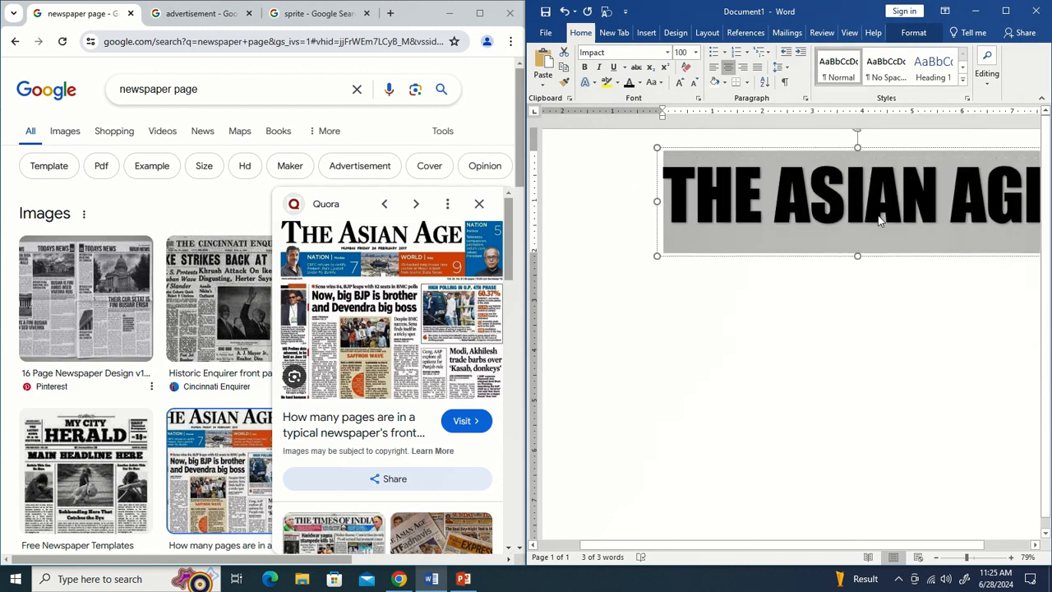
Maximize the document window, move the headline to the top of the page and widen its box to span between the side margins.
click(1004, 11)
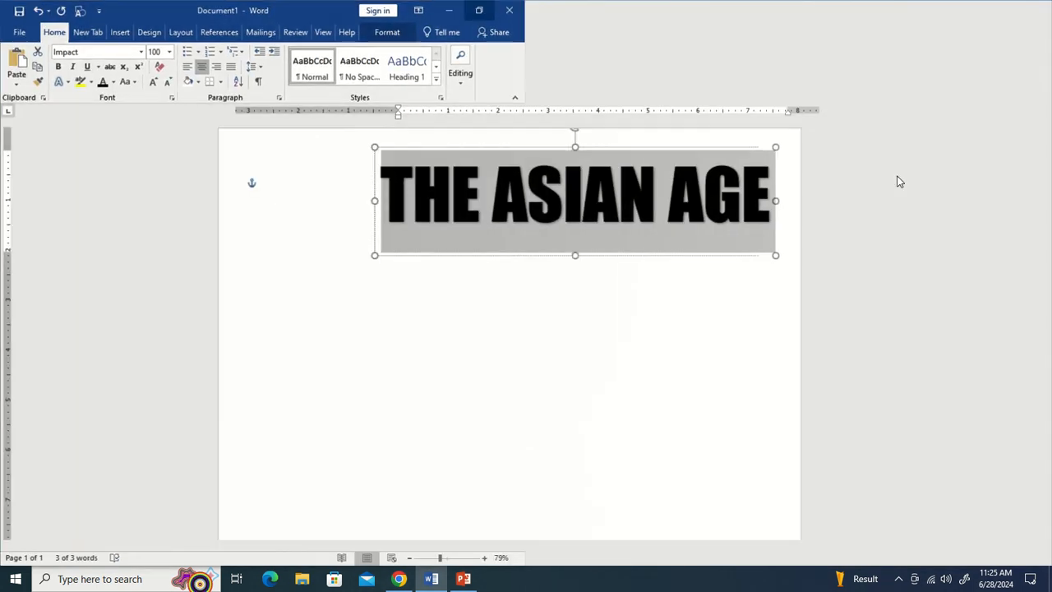
drag(632, 153, 570, 143)
drag(524, 229, 517, 216)
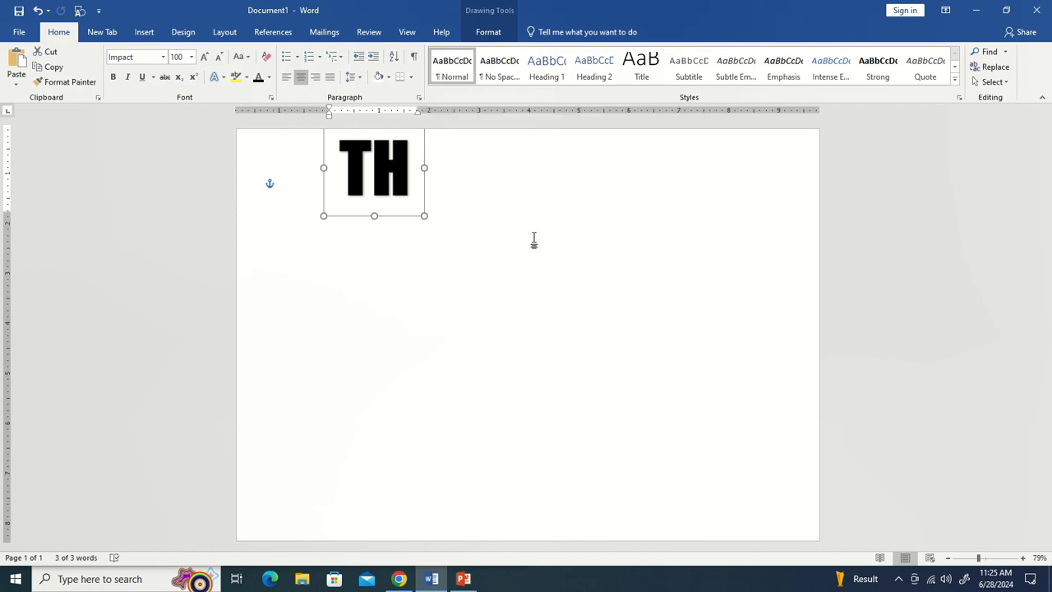
key(ctrl+z)
drag(726, 175, 775, 174)
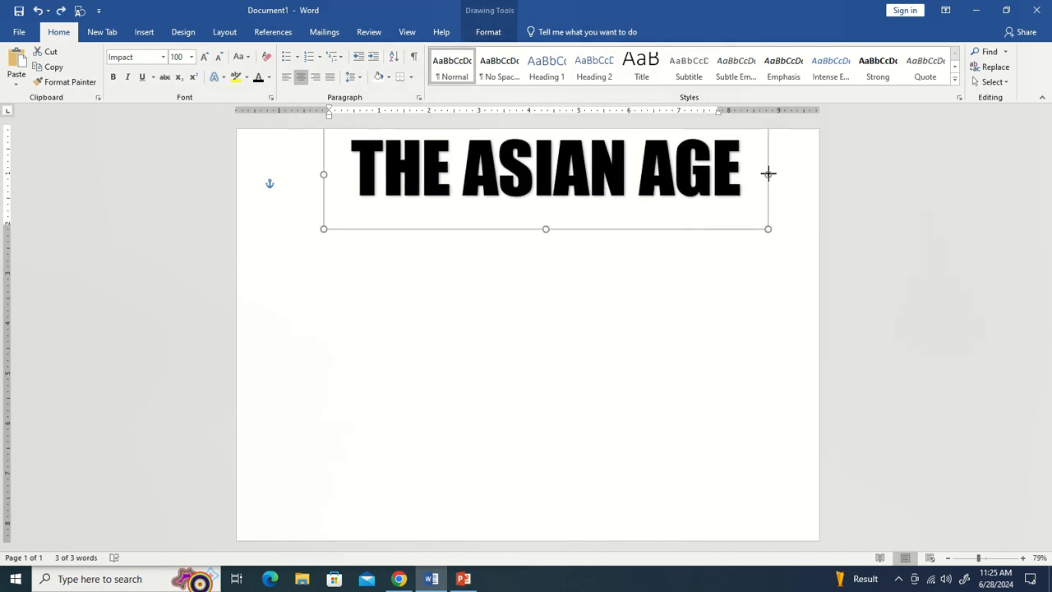
drag(327, 173, 275, 175)
Color the word "ASIAN" in the headline with the standard Light Blue.
click(534, 176)
click(605, 162)
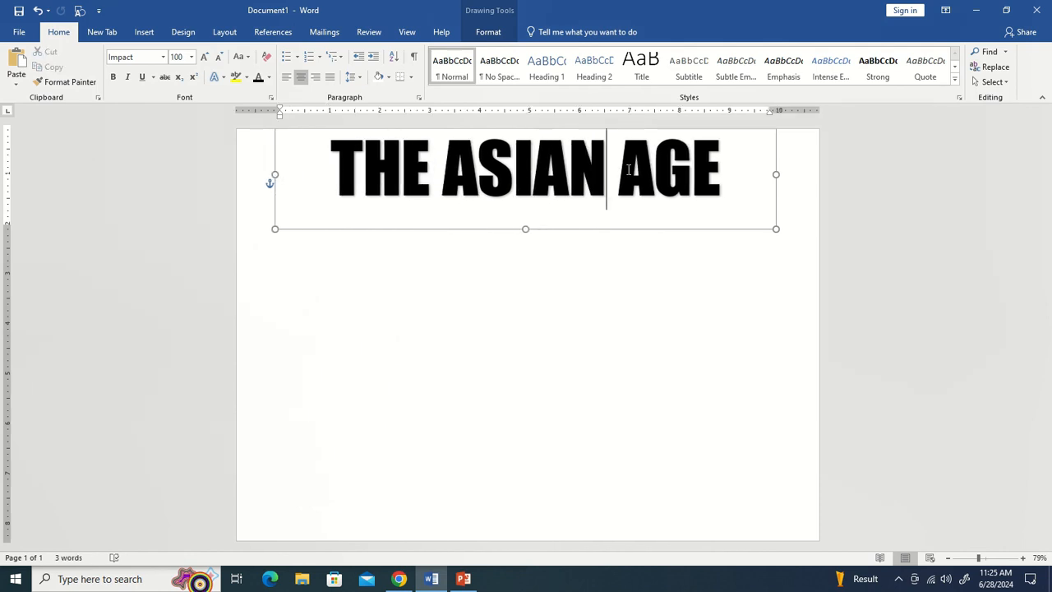
click(631, 165)
click(465, 162)
key(shift+Right)
key(shift+Right)
key(shift+Right)
key(shift+Right)
key(shift+Right)
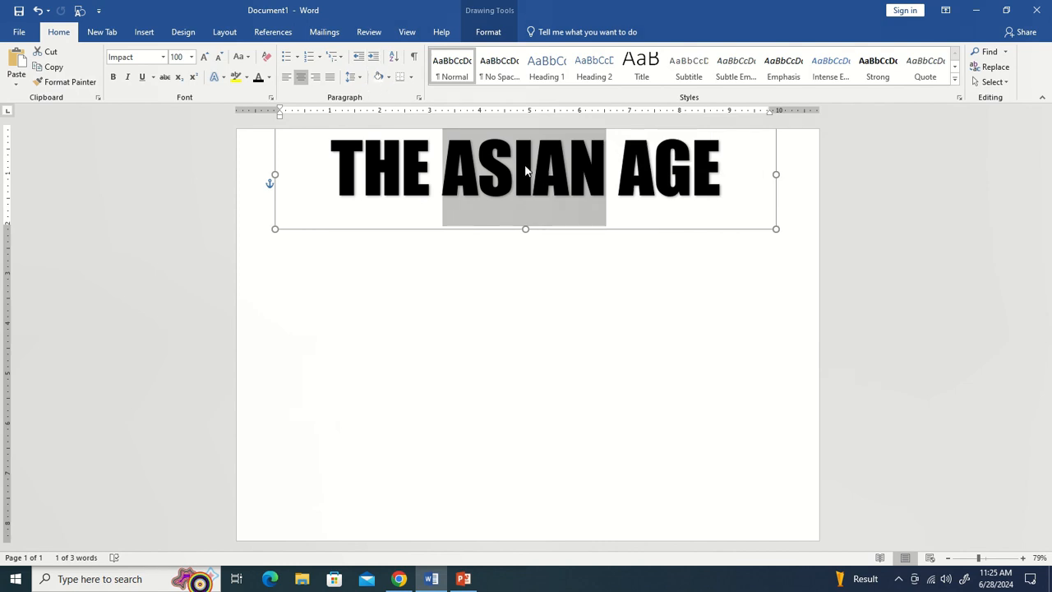
click(268, 77)
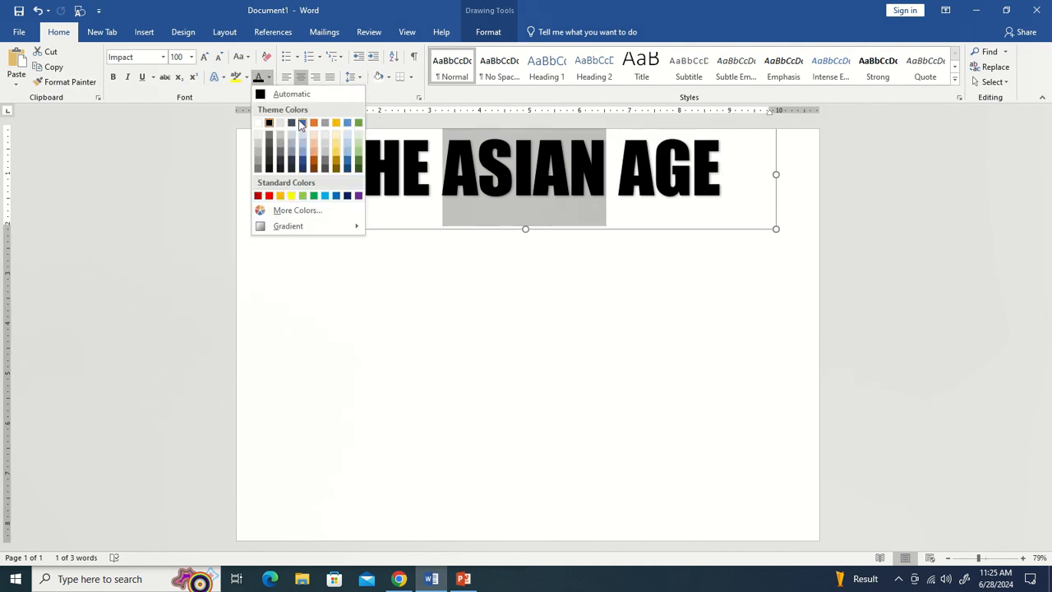
click(325, 198)
Color the word "AGE" in the headline with the standard Red and slightly reduce the height of the headline's box.
click(672, 184)
drag(618, 173, 721, 173)
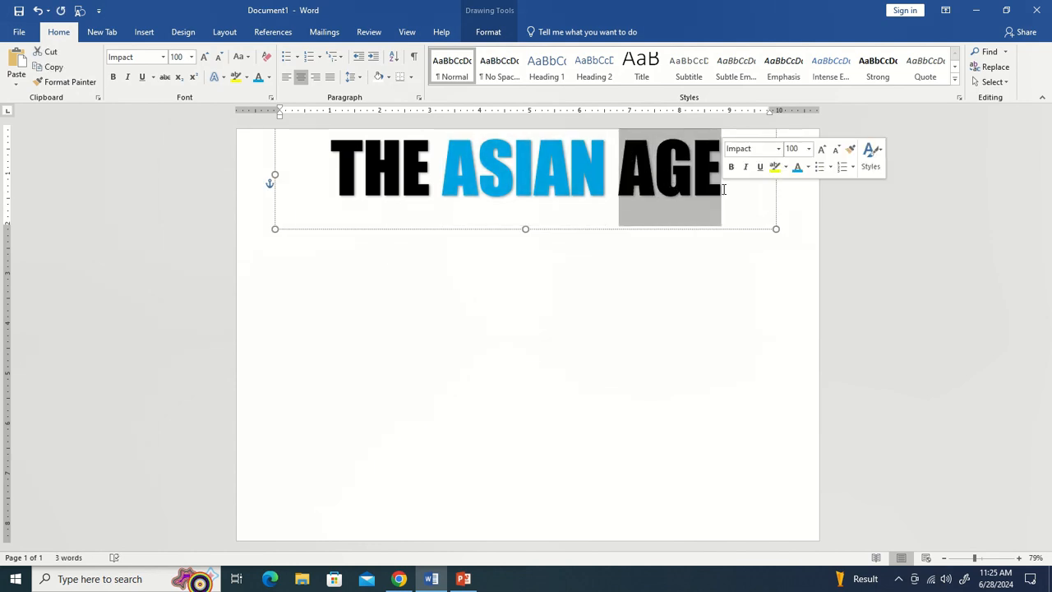
click(271, 78)
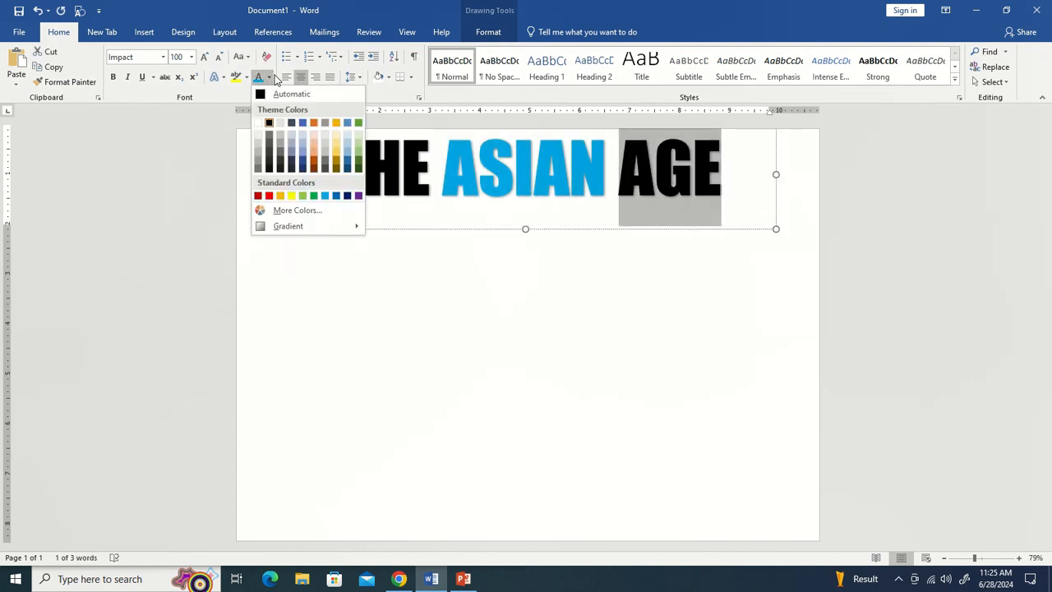
click(268, 195)
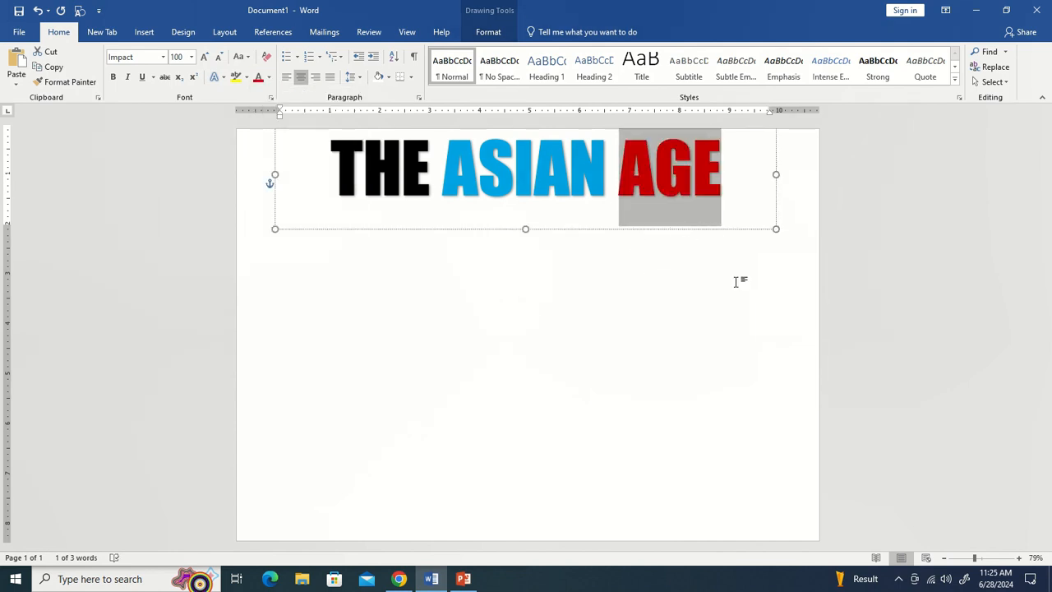
drag(525, 228, 538, 208)
click(603, 252)
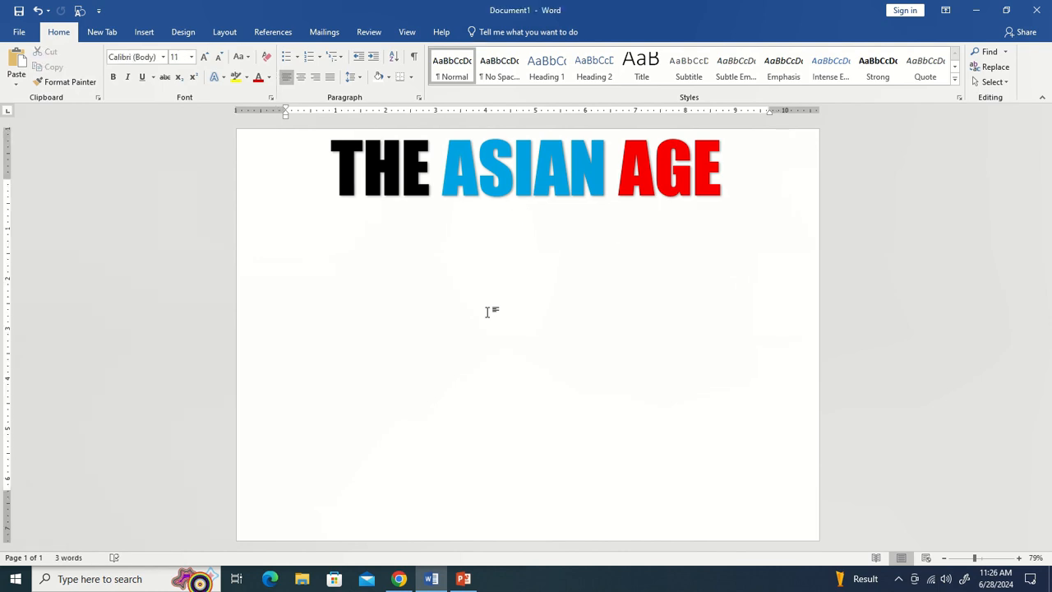
Place the document window beside the browser and draw a rectangle in the lower middle of the page.
key(super+Right)
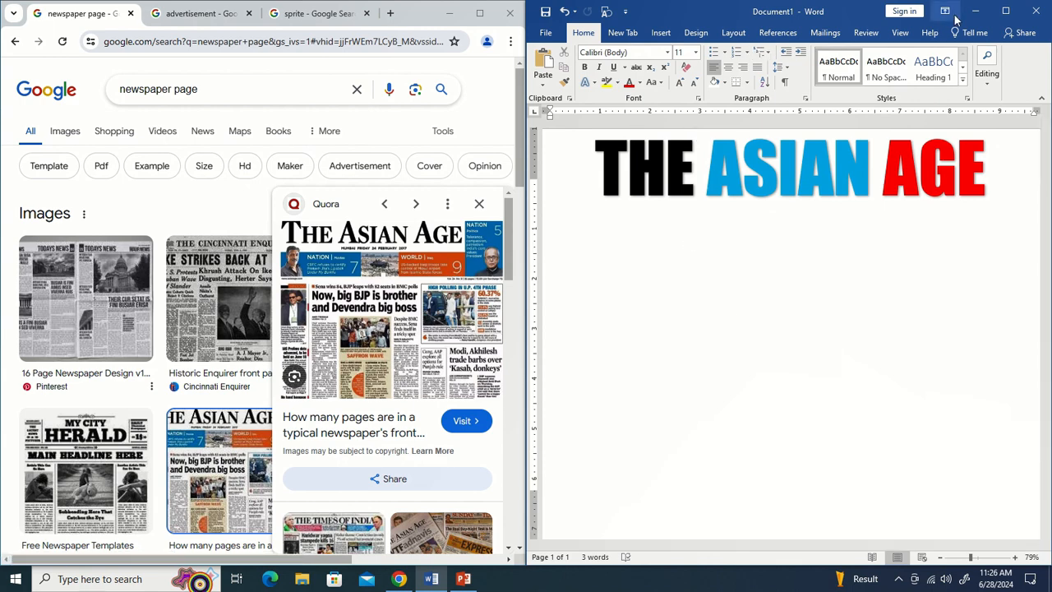
click(660, 35)
click(630, 83)
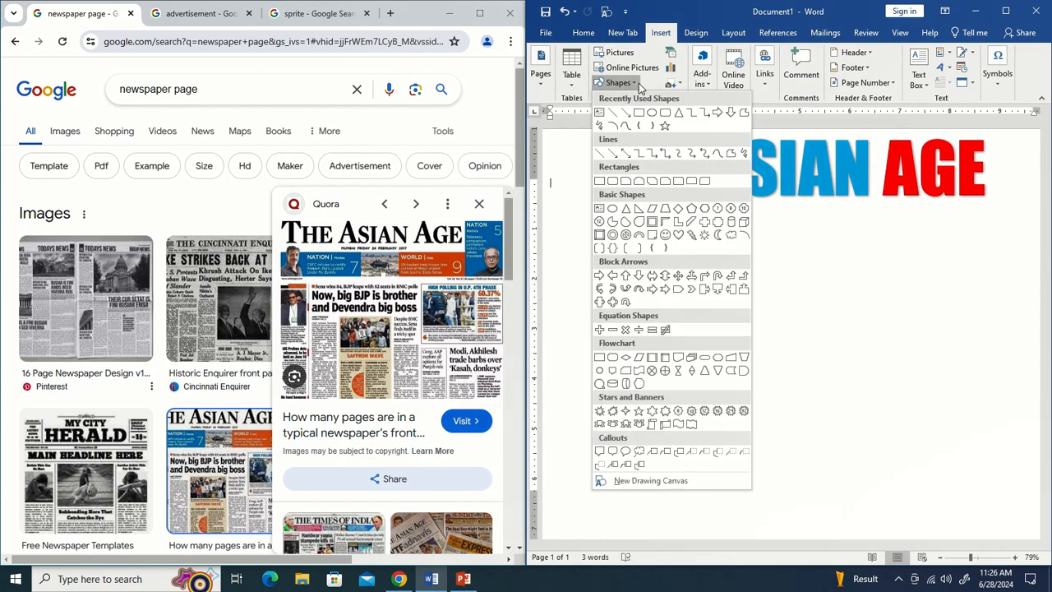
click(605, 178)
drag(679, 395, 786, 483)
click(655, 261)
key(Delete)
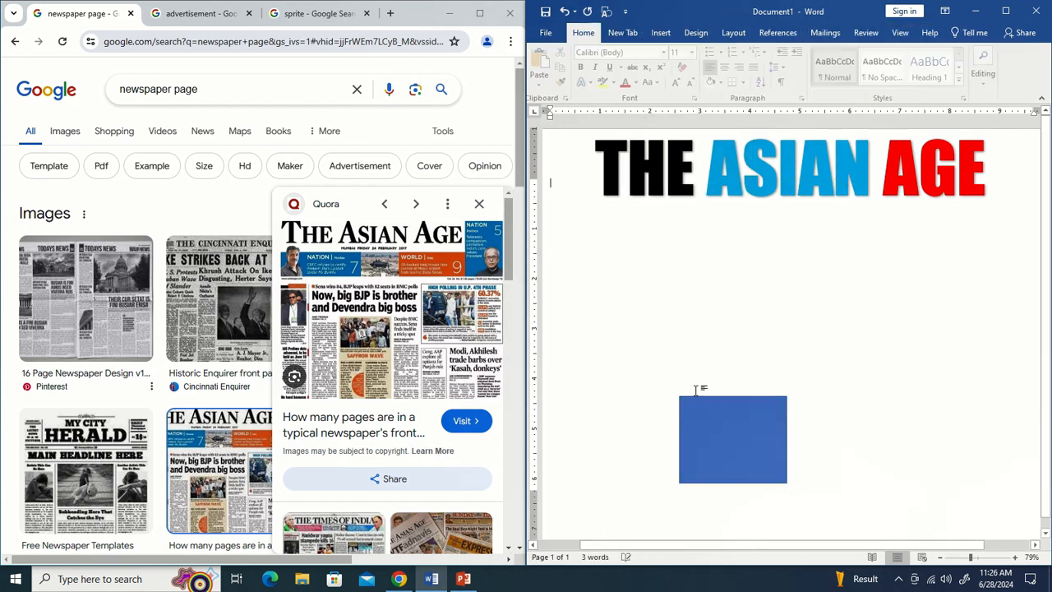
Move the rectangle directly under the headline at the page's left edge and resize it to about 3.9" wide and 1.3" high.
click(727, 433)
drag(727, 433, 592, 232)
drag(609, 271, 607, 274)
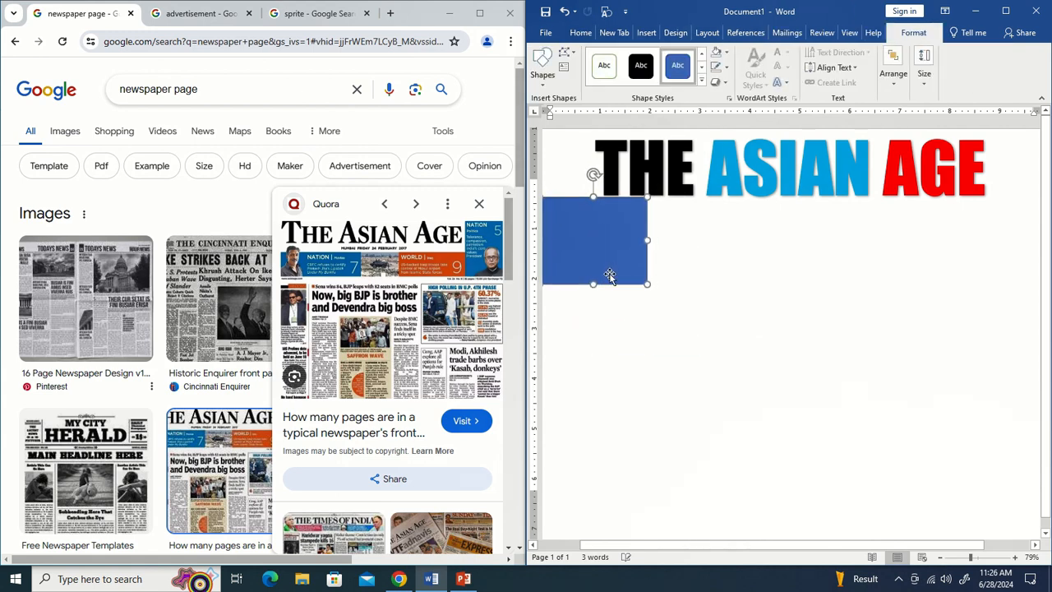
drag(649, 241, 734, 244)
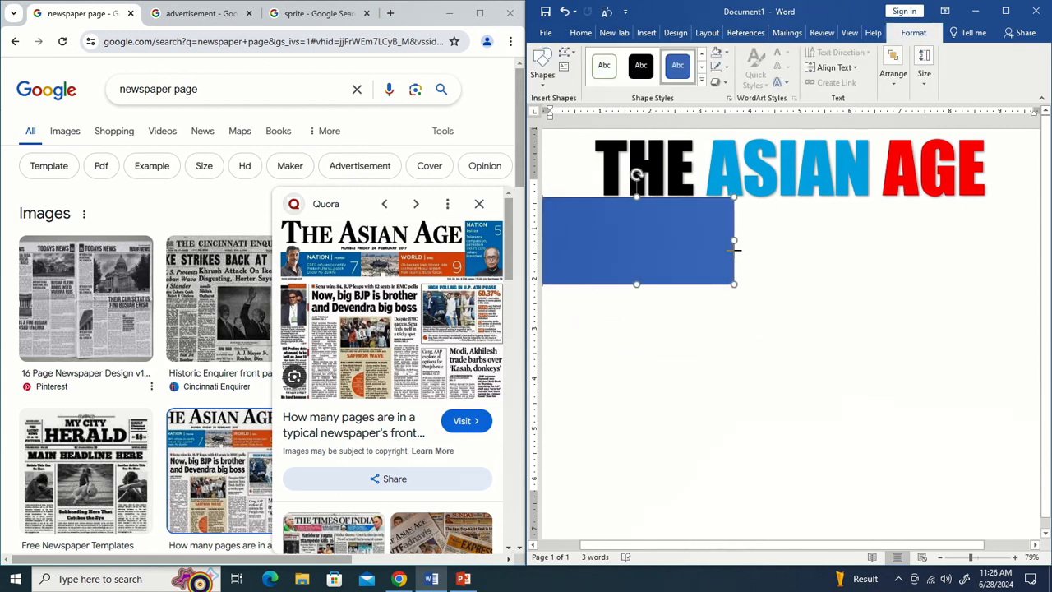
drag(634, 198, 634, 207)
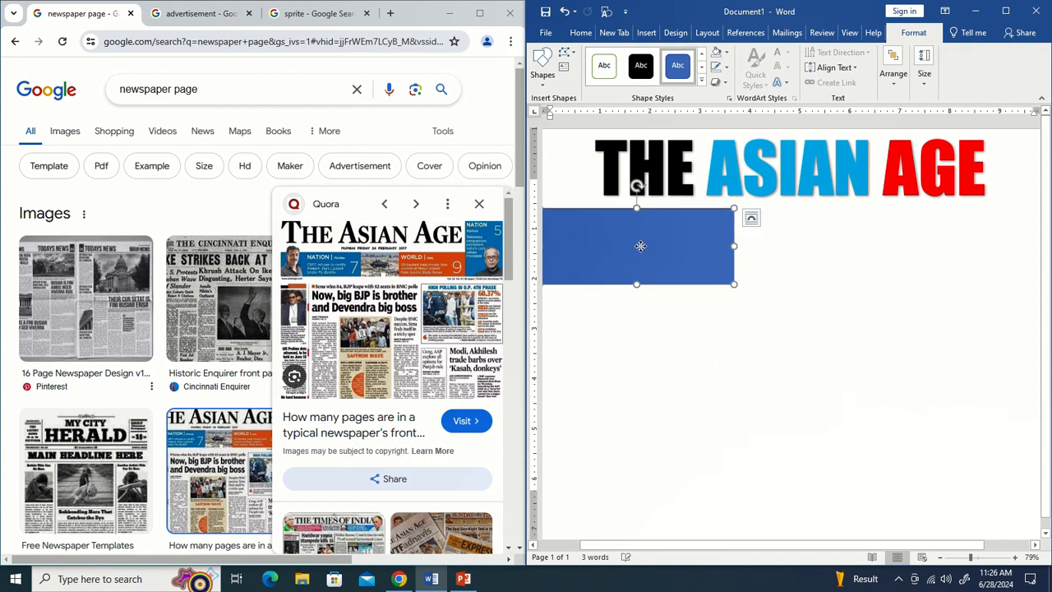
drag(639, 247, 643, 235)
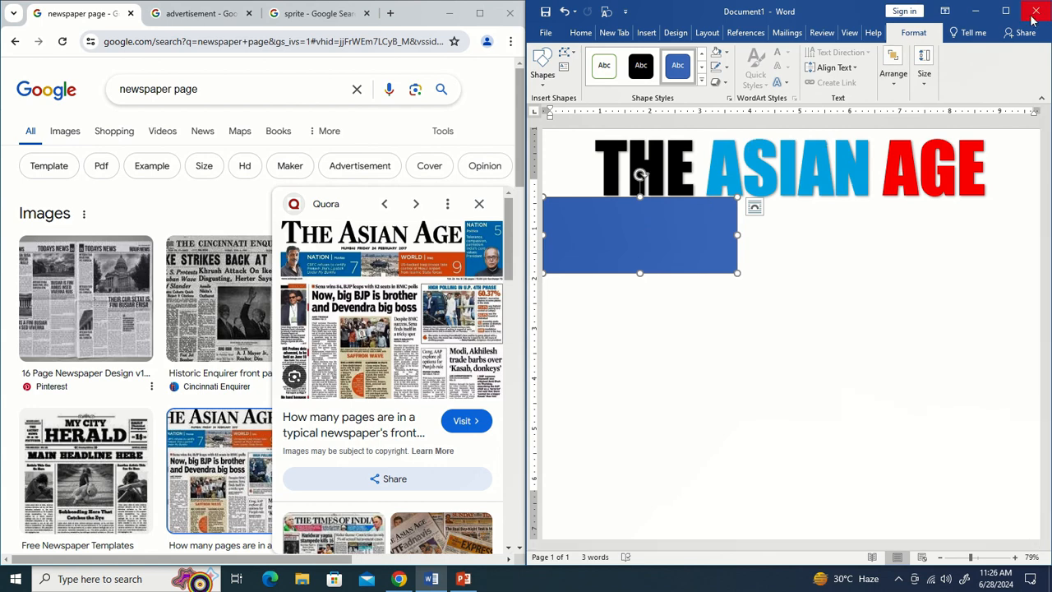
Maximize the document window, duplicate the rectangle flush against the first one's right side and narrow the copy to about 3.3".
click(1004, 11)
drag(399, 257, 331, 265)
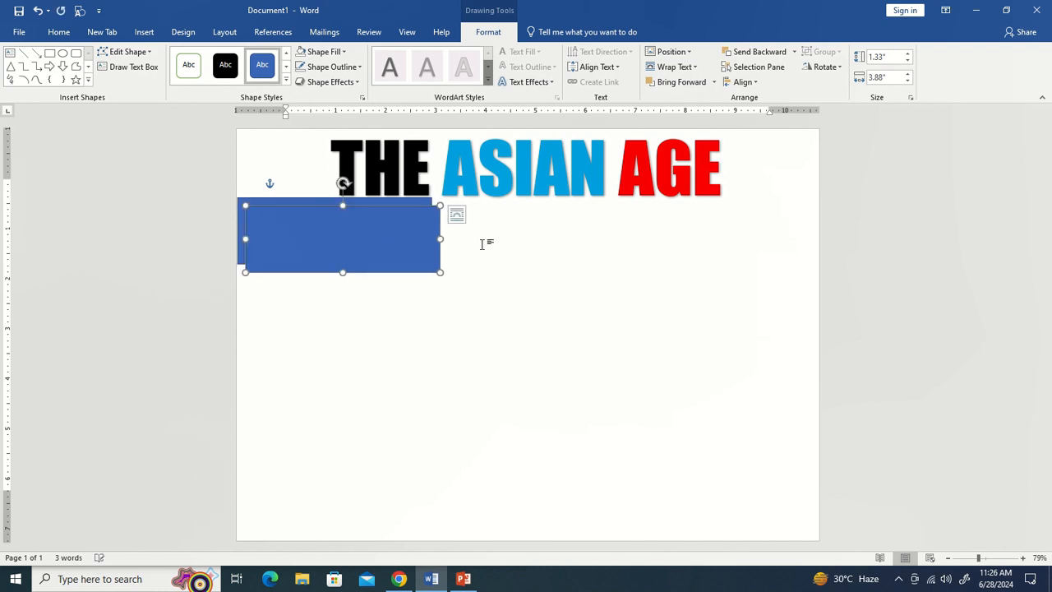
drag(391, 239, 524, 235)
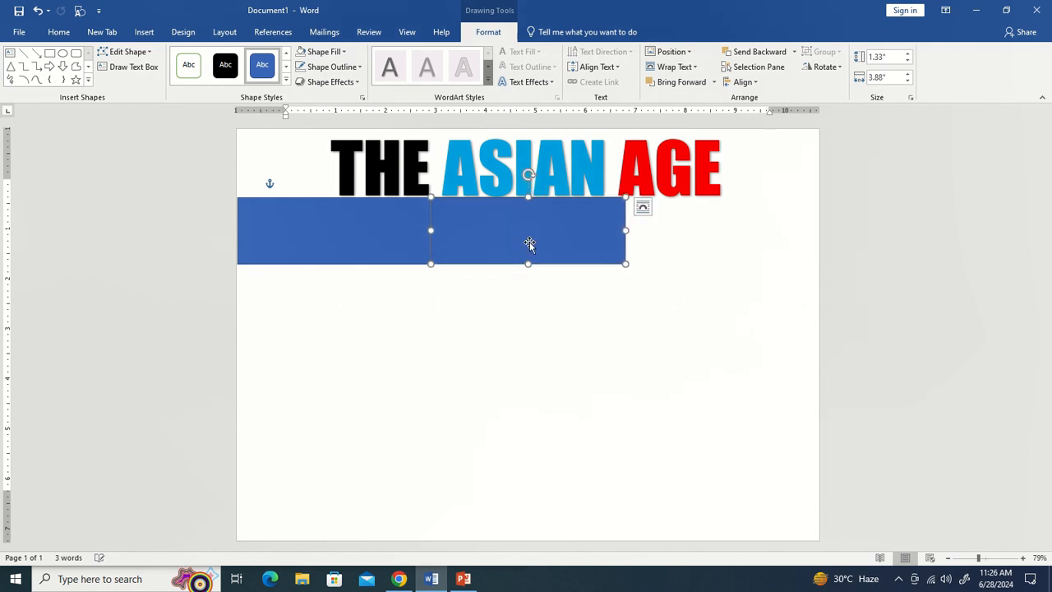
drag(626, 230, 598, 242)
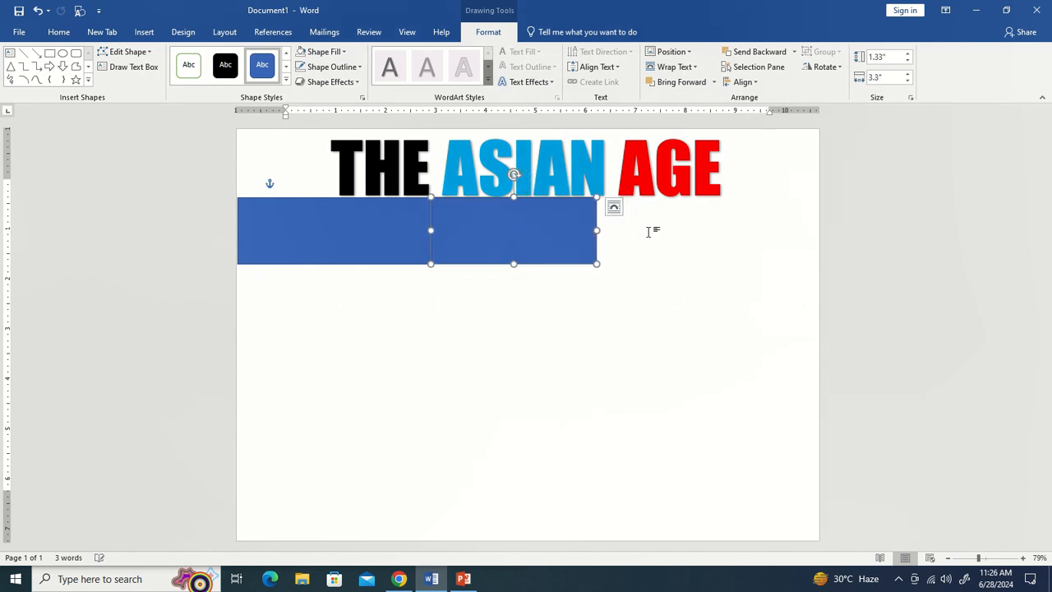
Duplicate the middle rectangle to its right and widen the copy to the page's right edge, about 4.45" wide.
drag(504, 240, 664, 248)
drag(672, 238, 672, 242)
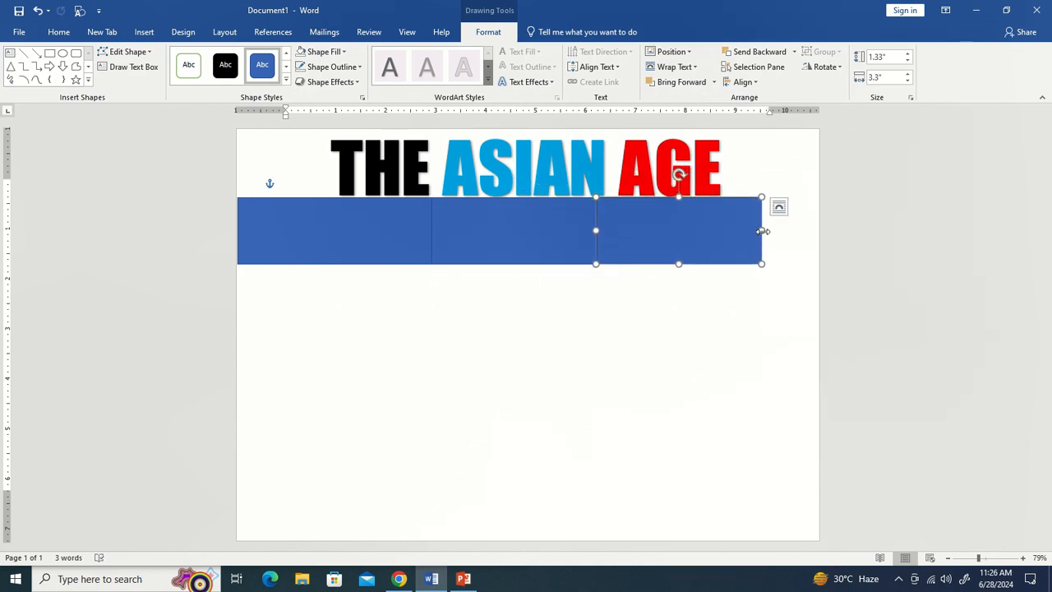
drag(762, 230, 818, 231)
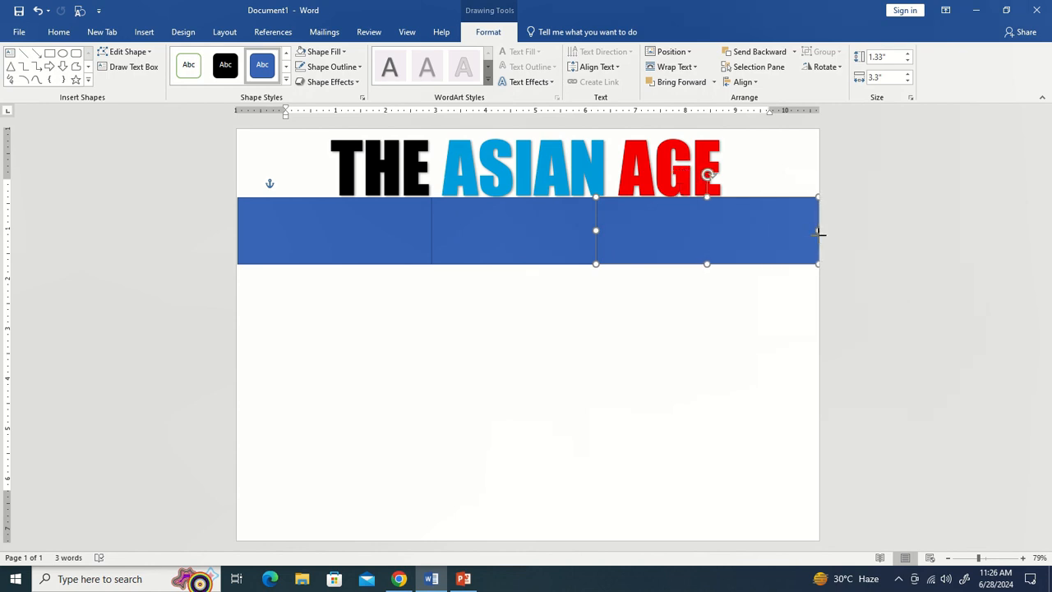
Fill the right rectangle with a darker shade of the theme orange and remove its outline.
click(374, 248)
click(667, 230)
click(342, 52)
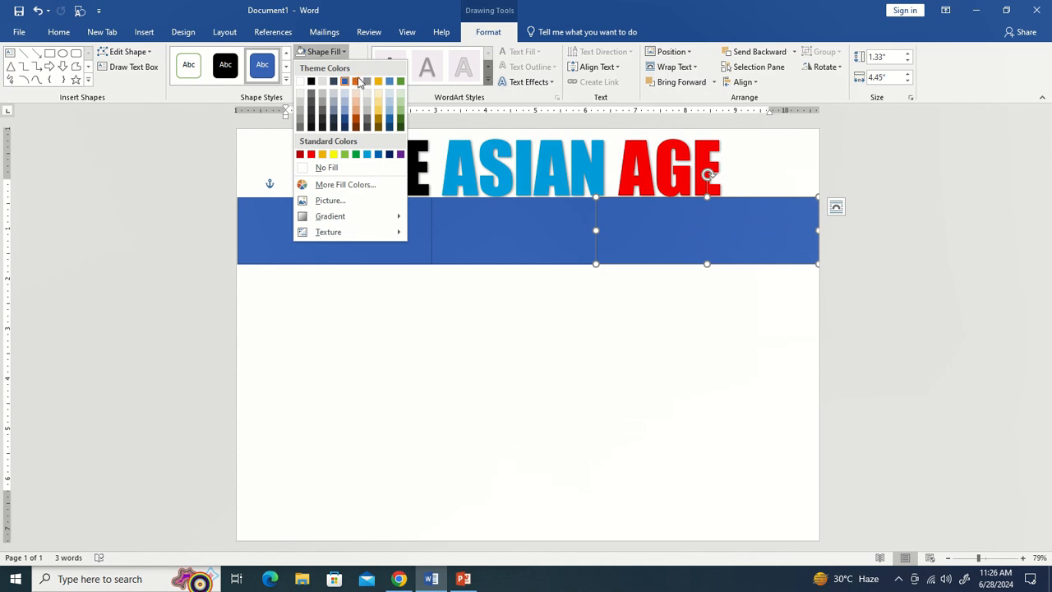
click(355, 121)
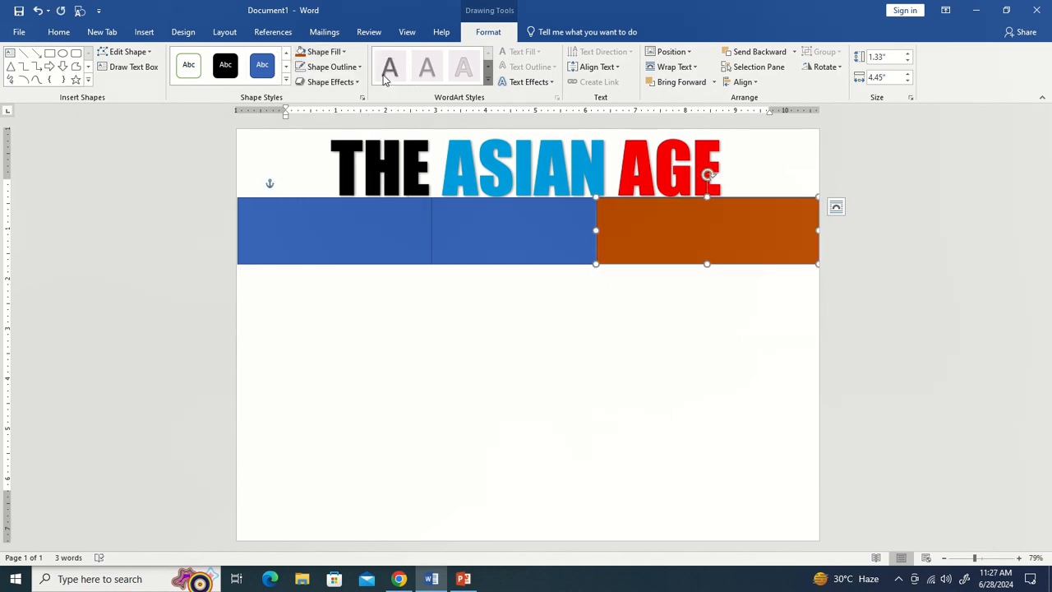
click(329, 67)
click(342, 184)
Start a picture fill for the middle rectangle and search Bing images for "nature walpare".
click(477, 243)
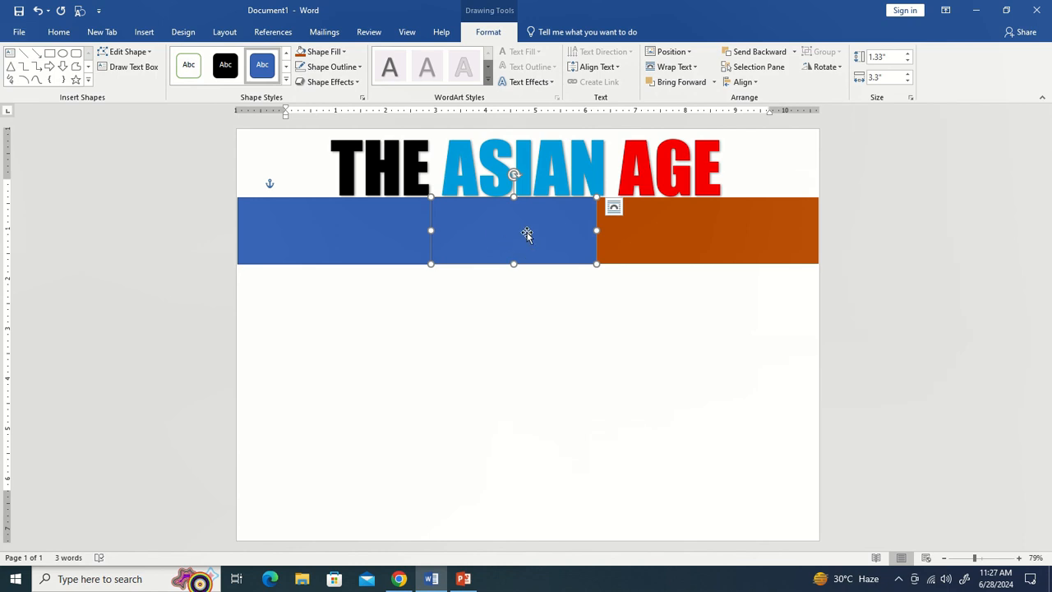
click(342, 52)
click(341, 201)
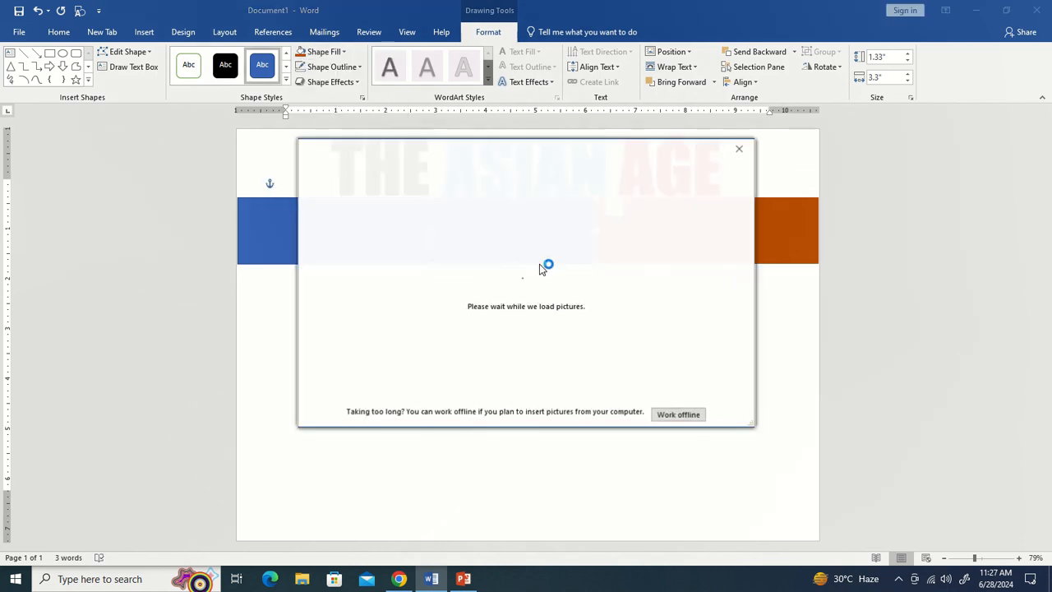
click(616, 258)
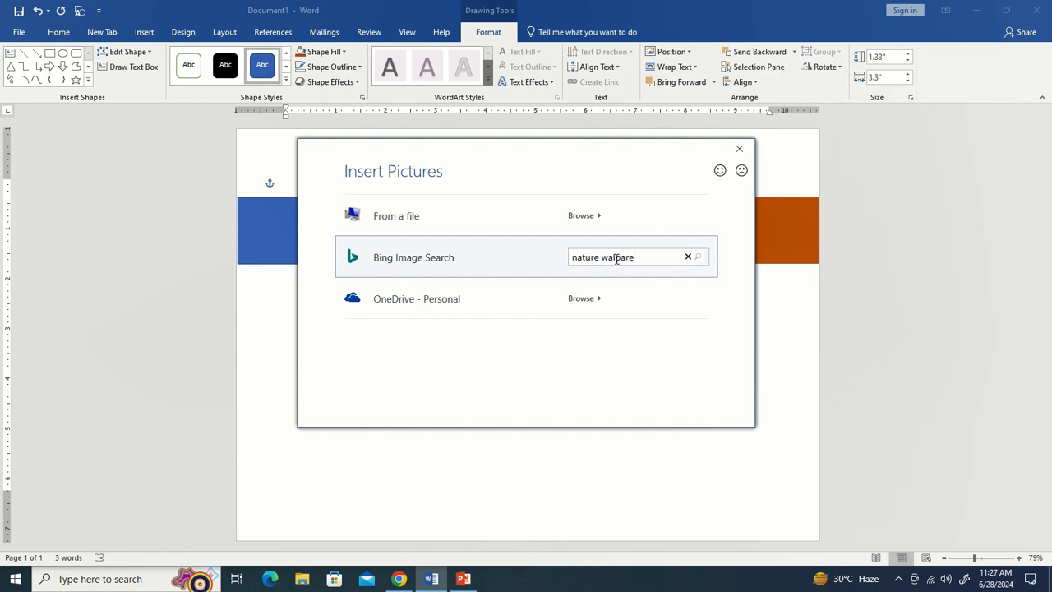
text(nature walpare)
key(Return)
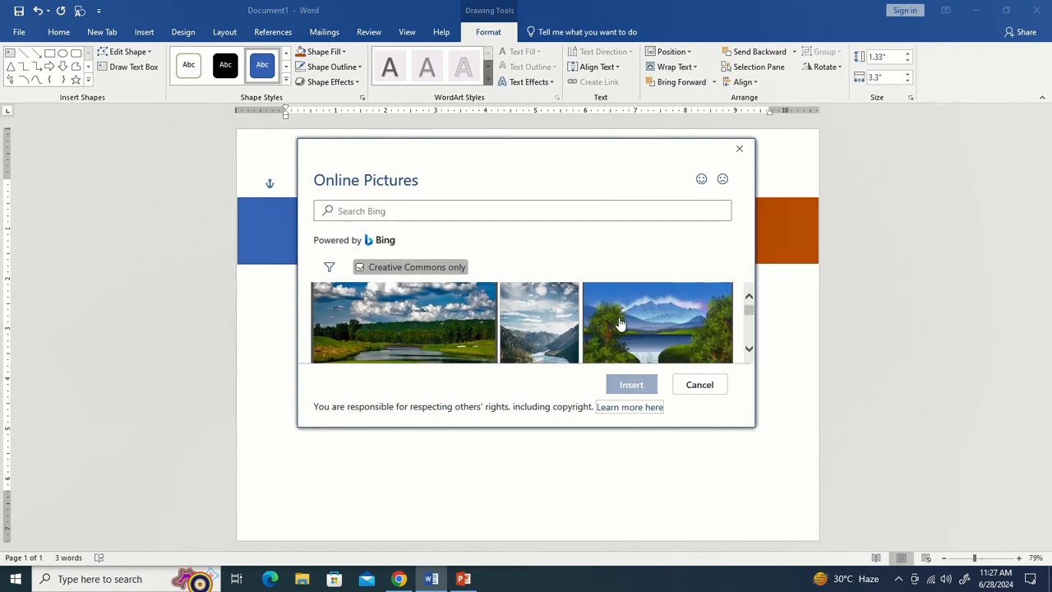
Pick the green landscape picture with a pond and cloudy sky as the middle rectangle's fill.
scroll(620, 323, down, 5)
click(415, 353)
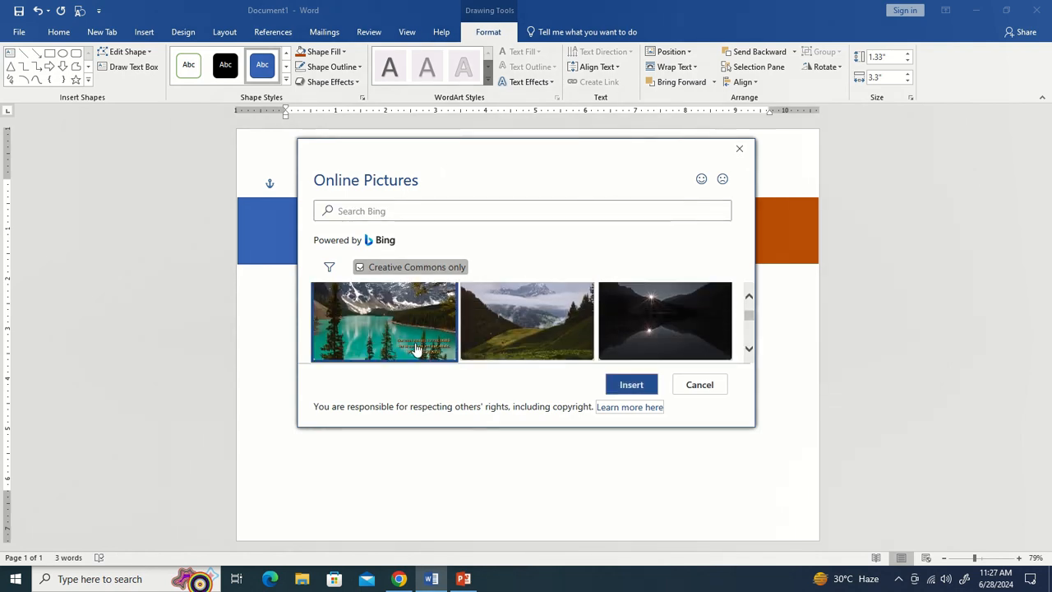
scroll(655, 345, down, 3)
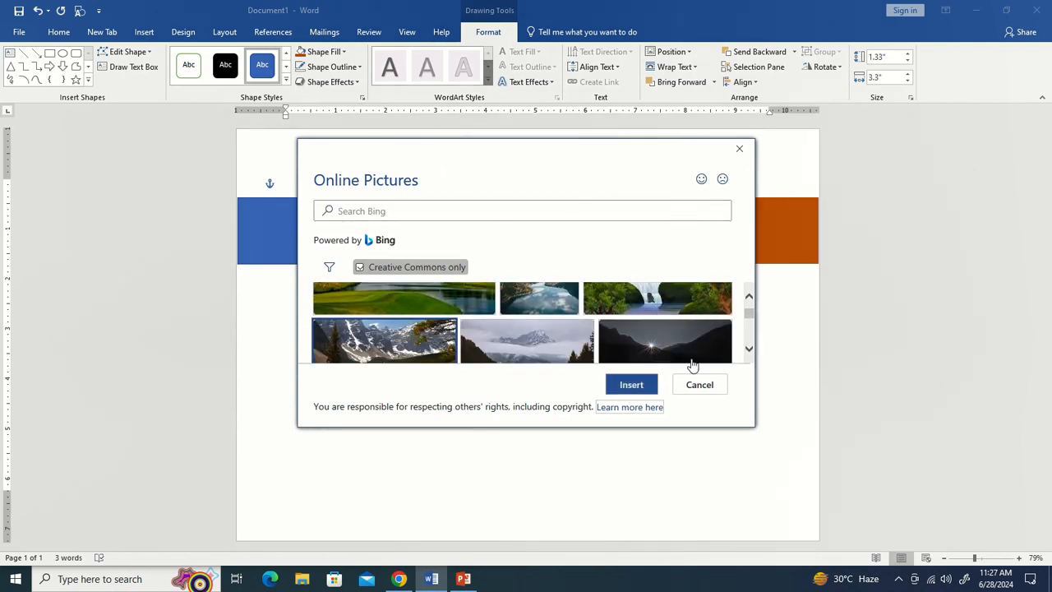
click(680, 357)
scroll(681, 355, up, 1)
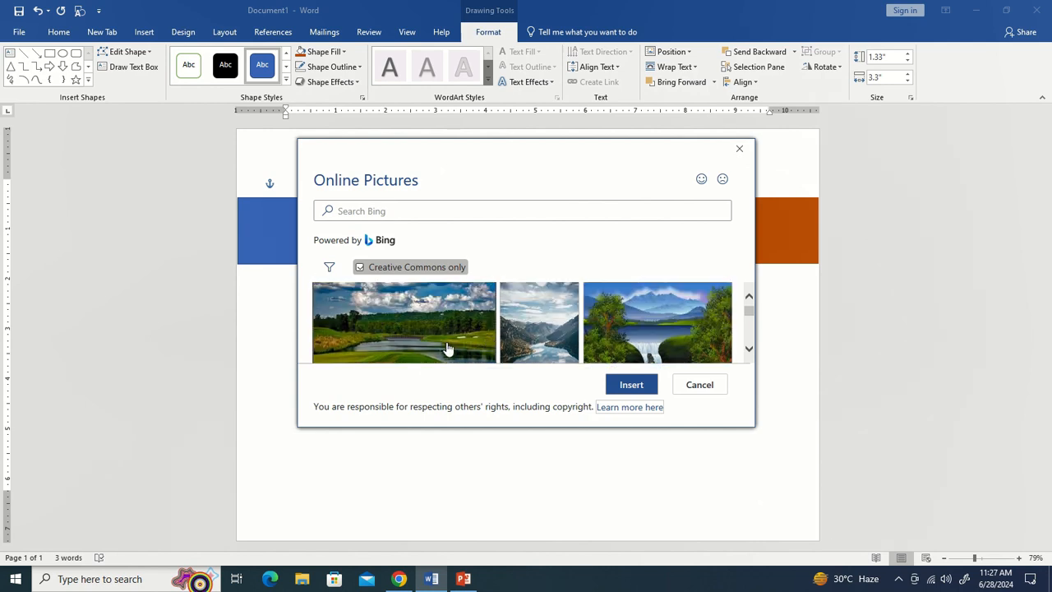
click(626, 388)
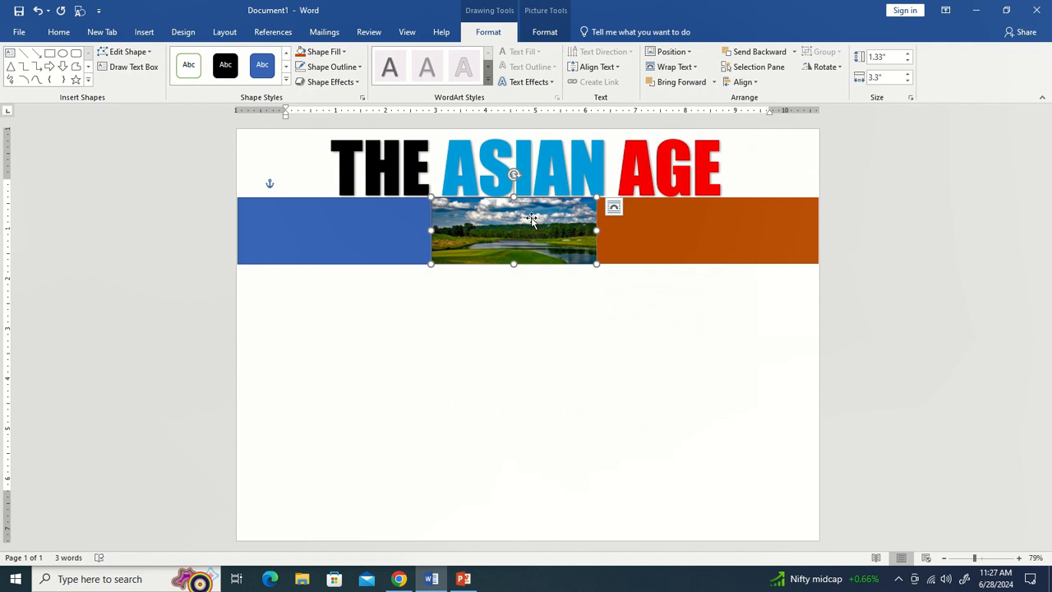
click(330, 259)
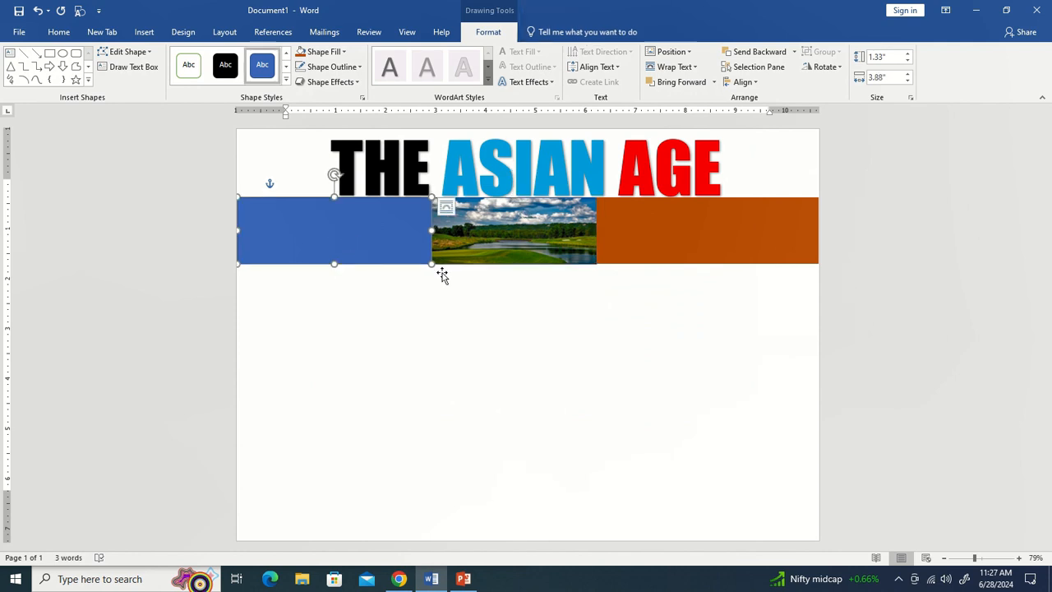
click(684, 246)
click(380, 243)
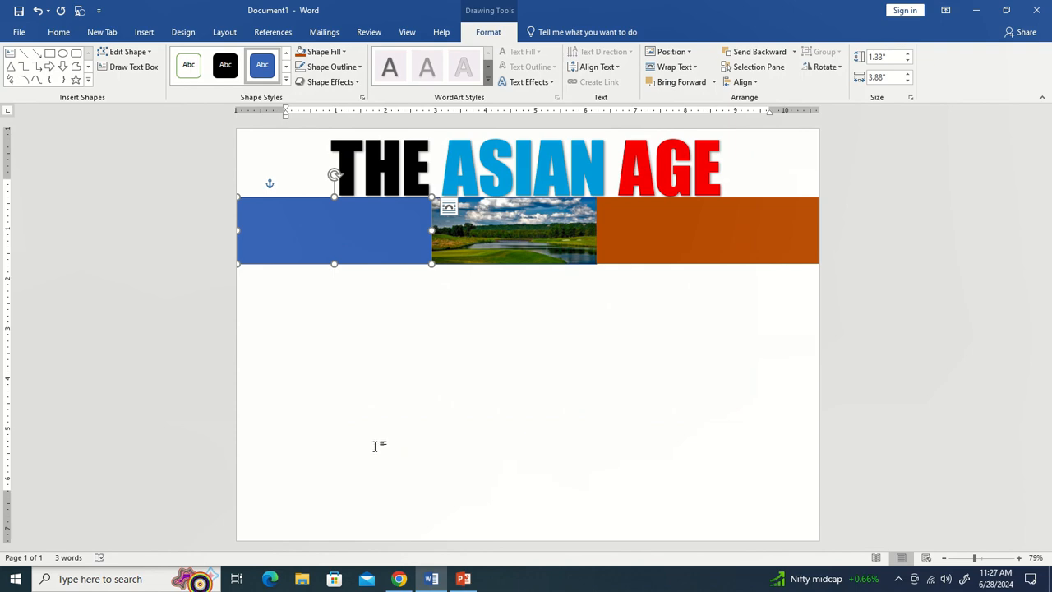
Switch to Chrome and look through the open sprite and advertisement image results for pictures to use.
click(398, 578)
click(285, 15)
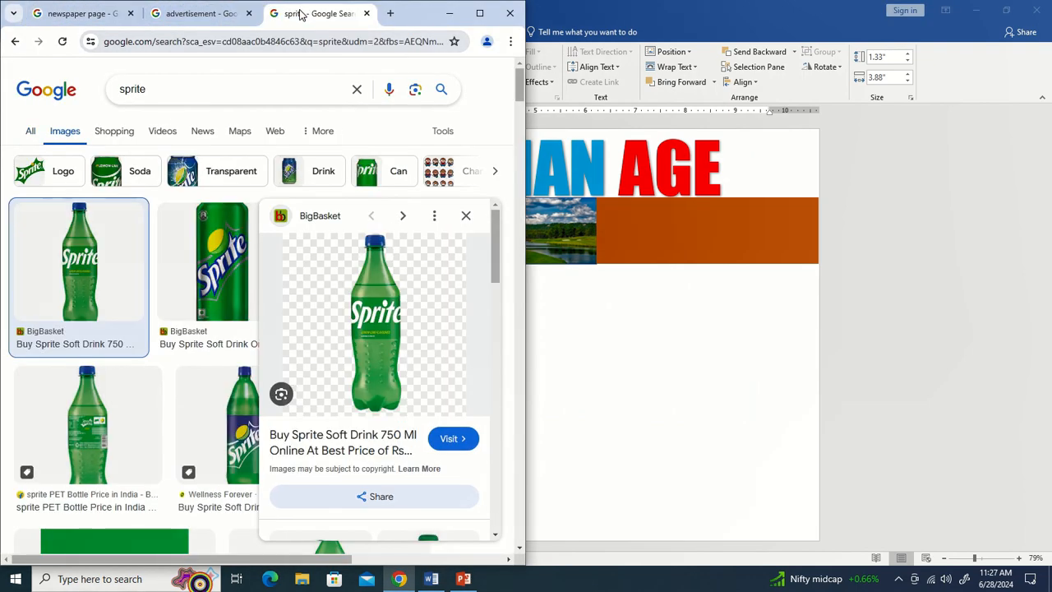
click(238, 13)
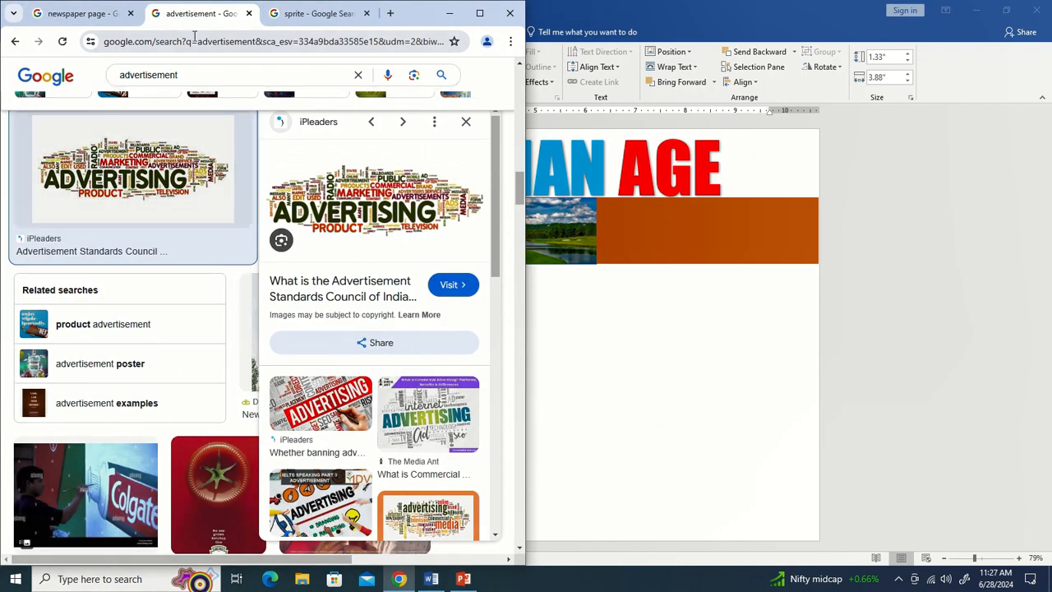
scroll(204, 103, up, 4)
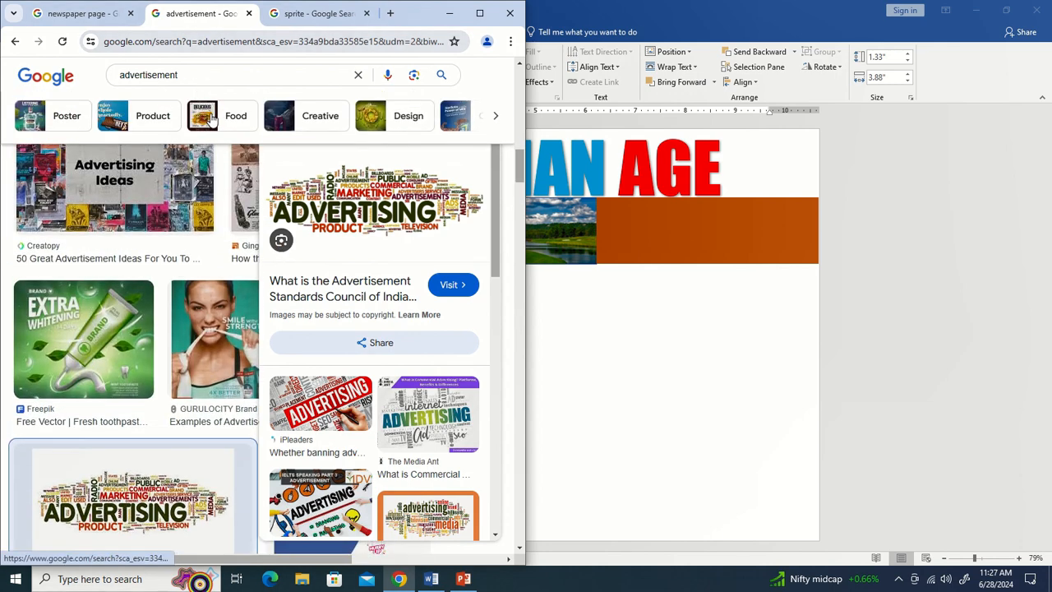
scroll(203, 271, down, 6)
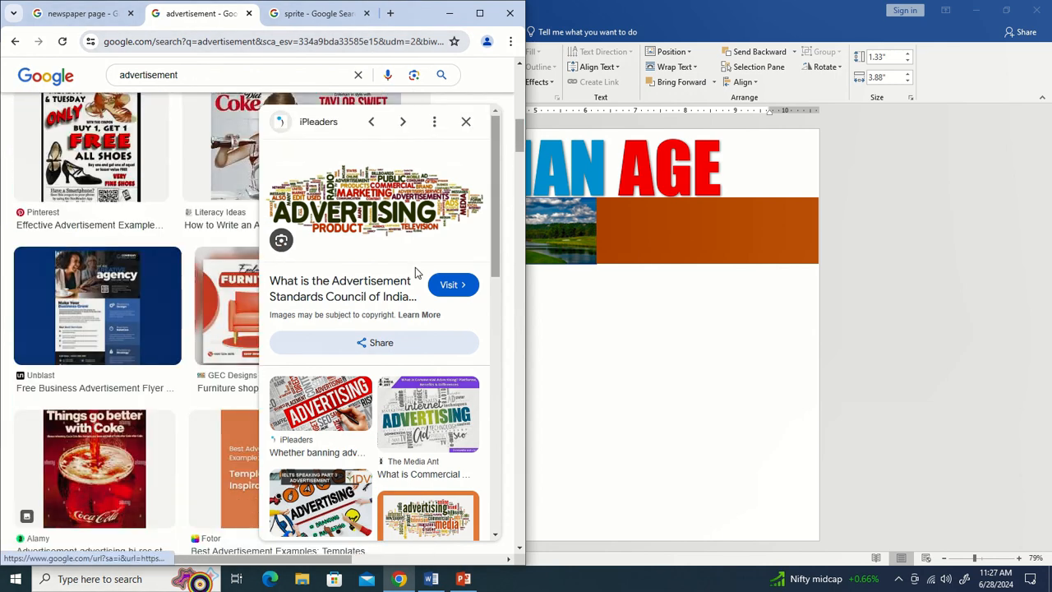
click(321, 18)
click(228, 23)
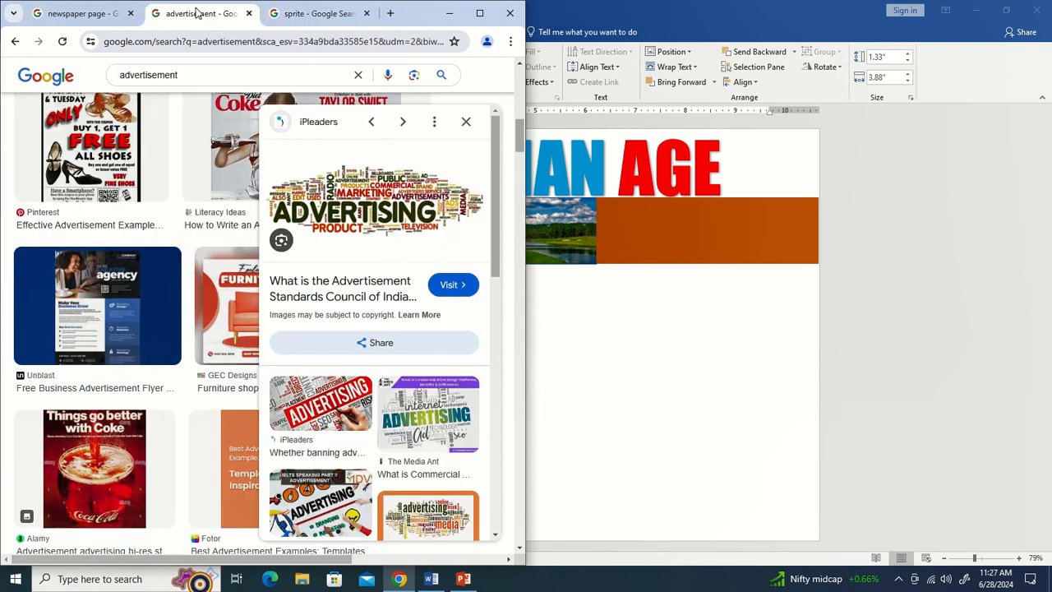
Search for "rahul gandi" in a new browser tab, copy the photo of him speaking at microphones and return to the Word document.
click(391, 14)
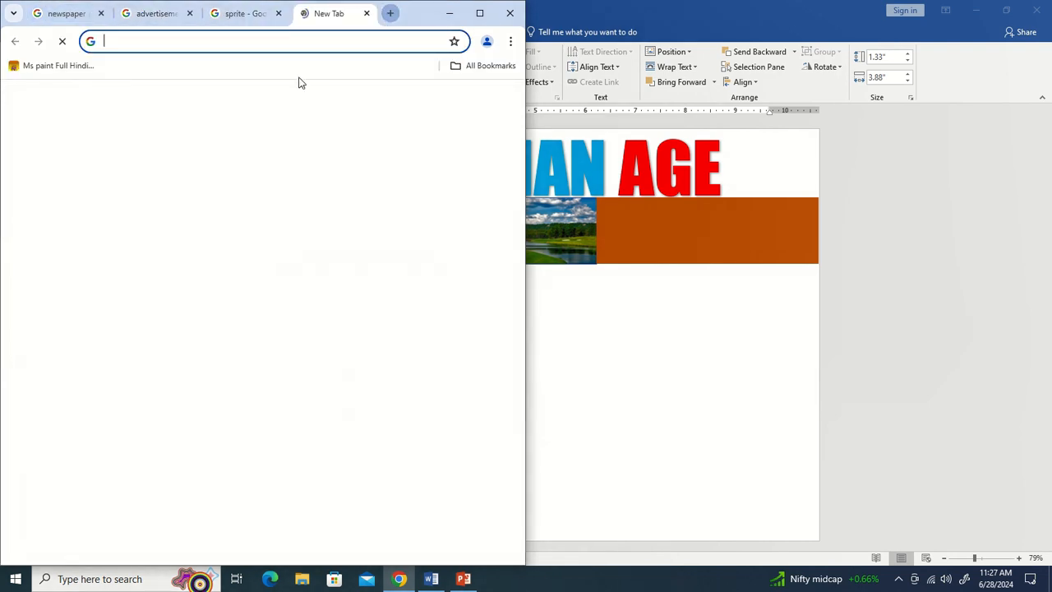
click(296, 42)
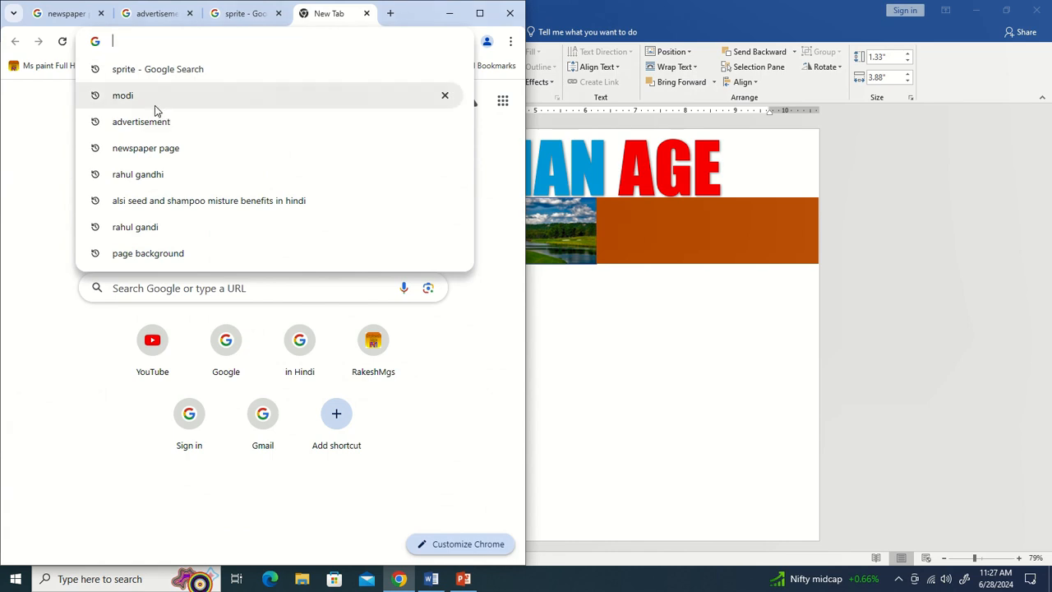
click(173, 228)
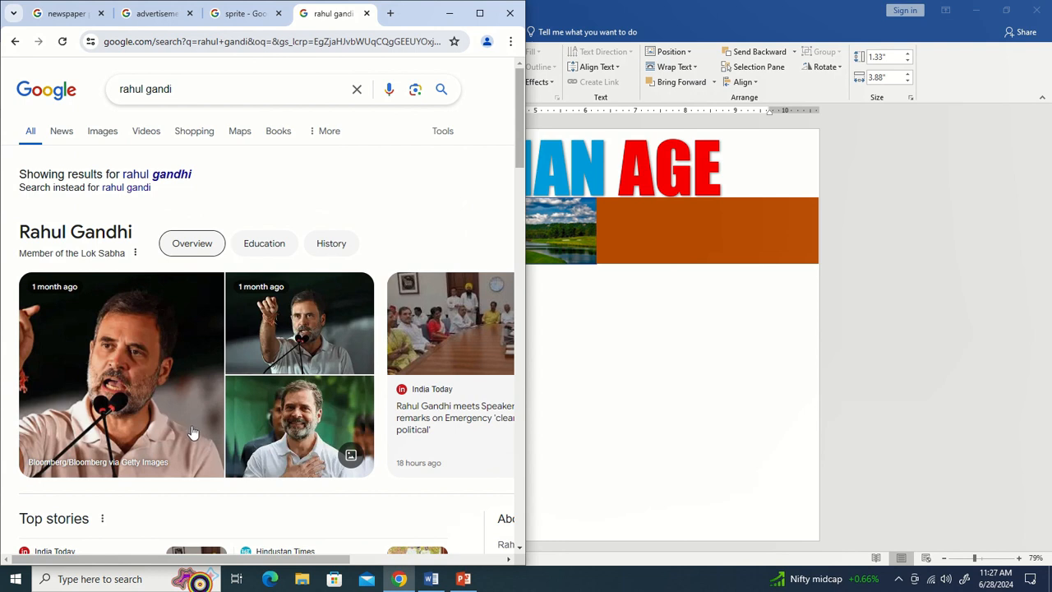
click(181, 403)
right_click(411, 270)
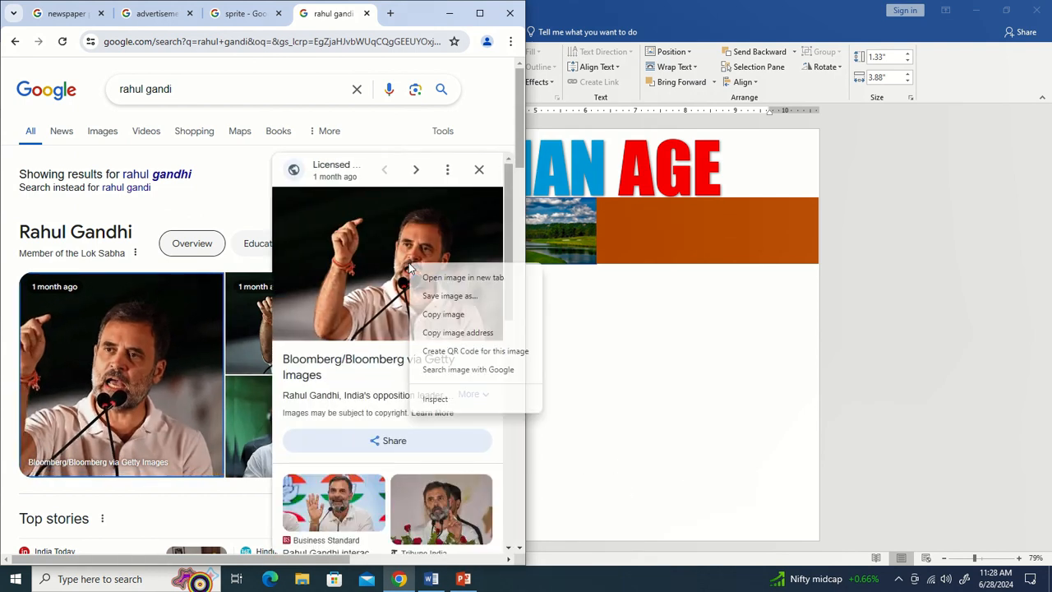
click(446, 314)
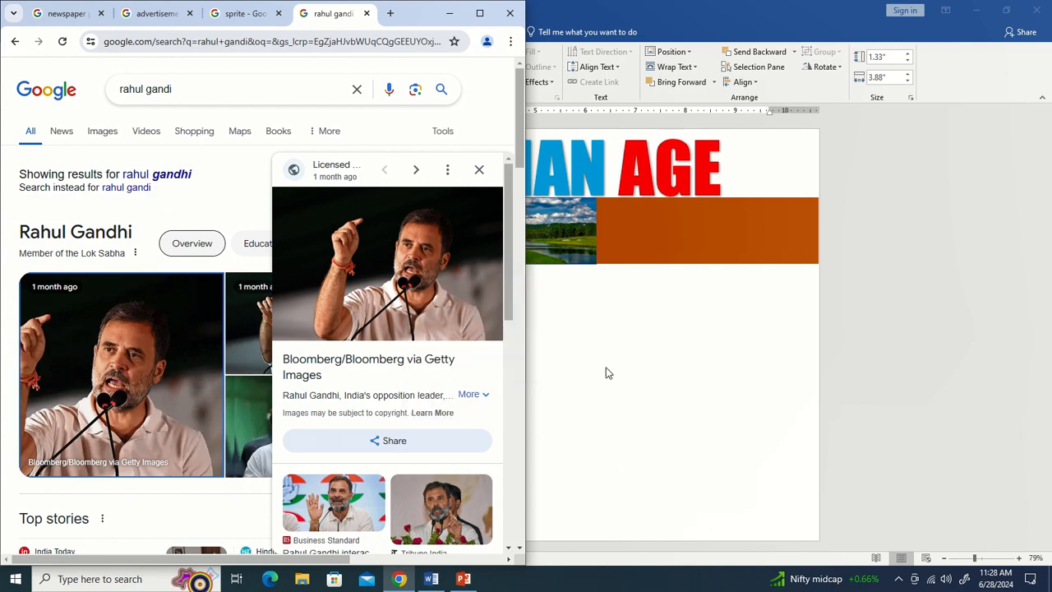
click(660, 364)
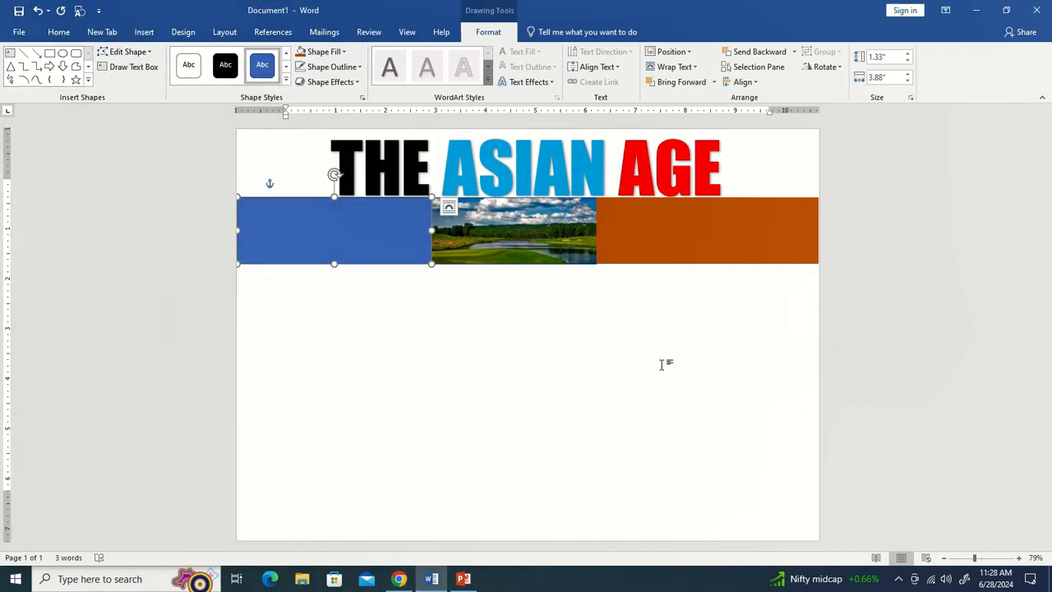
Paste the copied photo of the man at the microphones into the page and set its height to 2 inches.
right_click(385, 334)
click(409, 394)
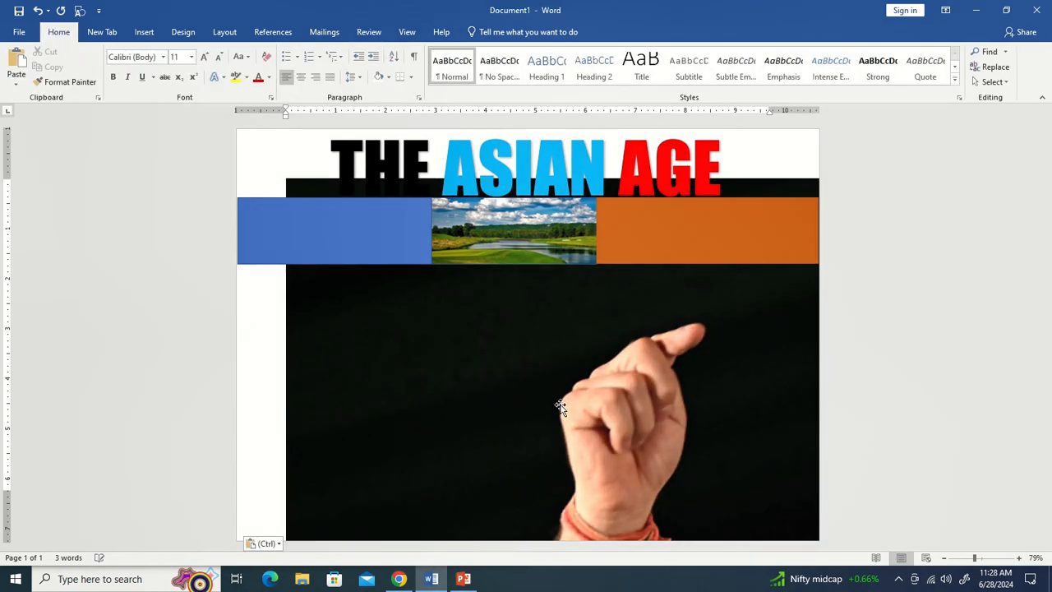
click(560, 406)
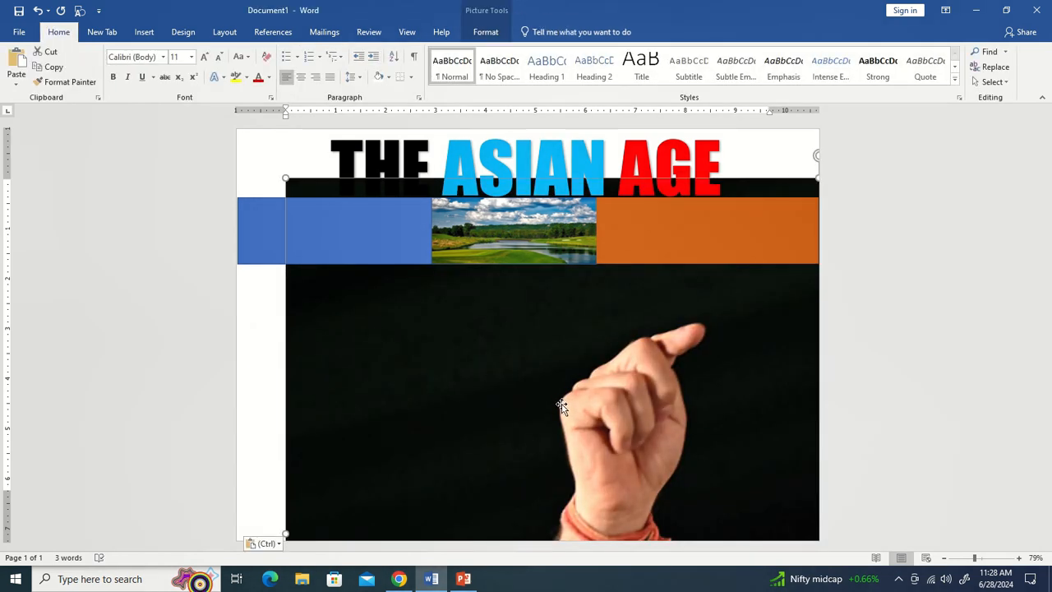
click(485, 31)
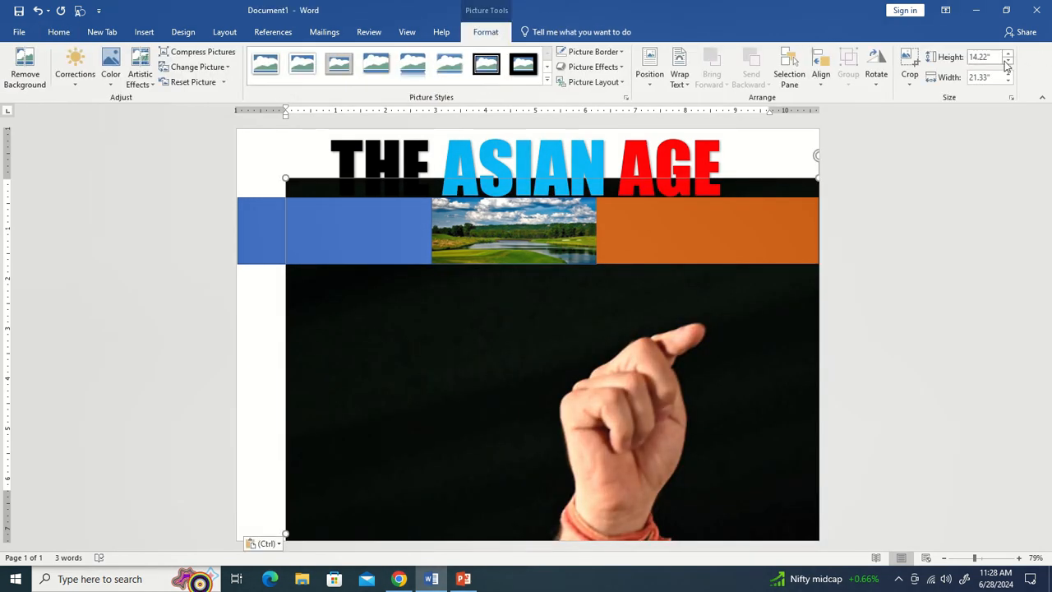
click(996, 60)
text(2)
key(Return)
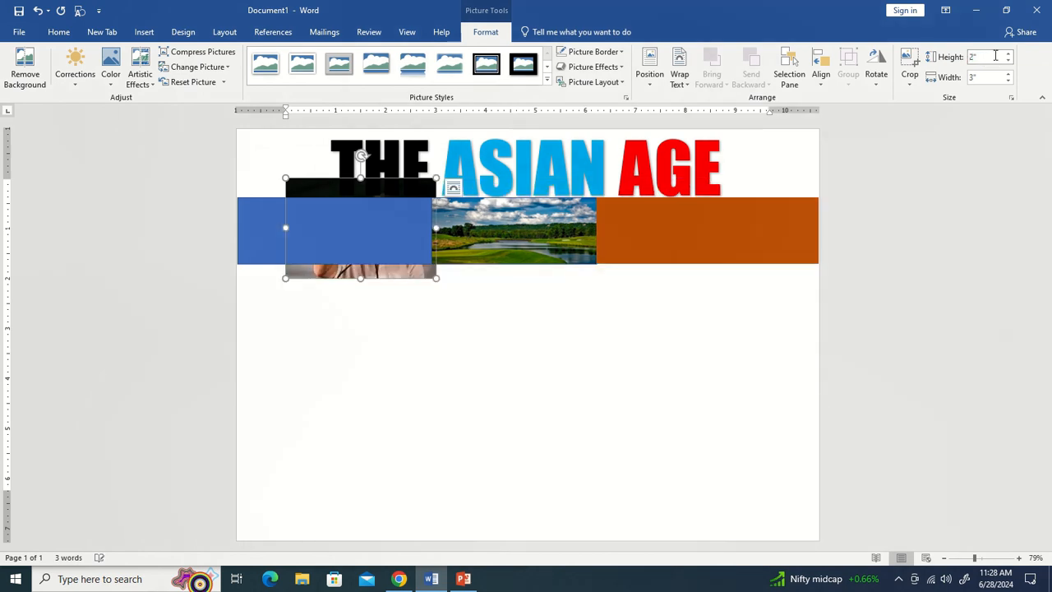
Set the pasted photo's text wrapping to In Front of Text.
click(454, 191)
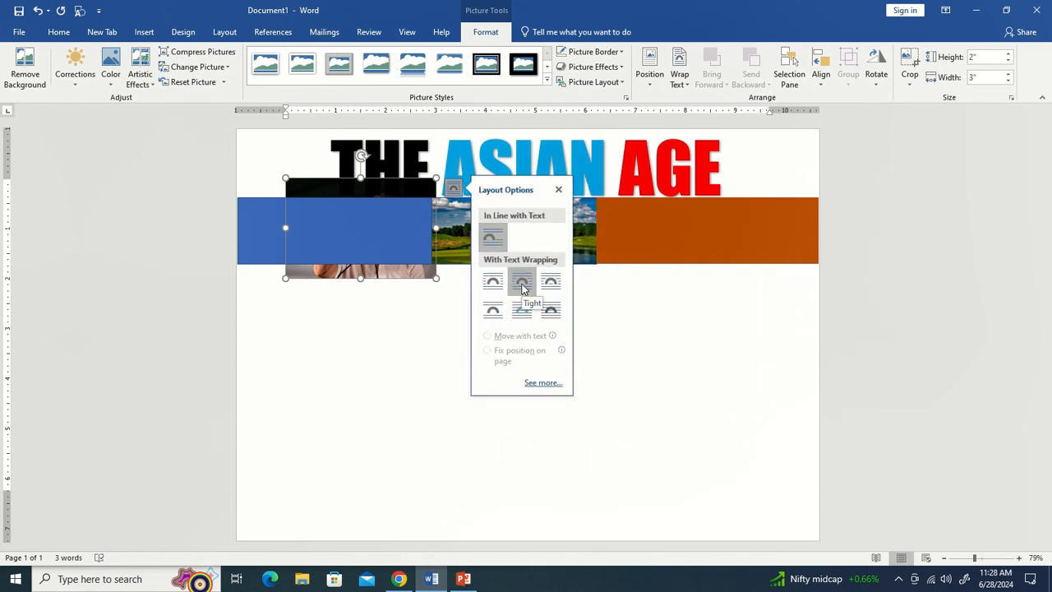
click(665, 336)
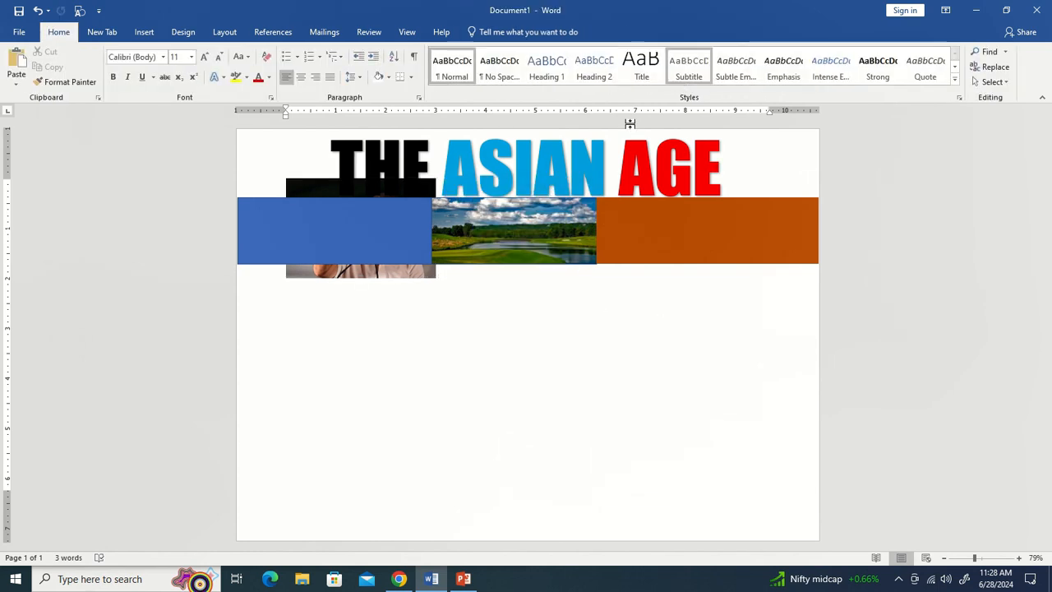
click(415, 278)
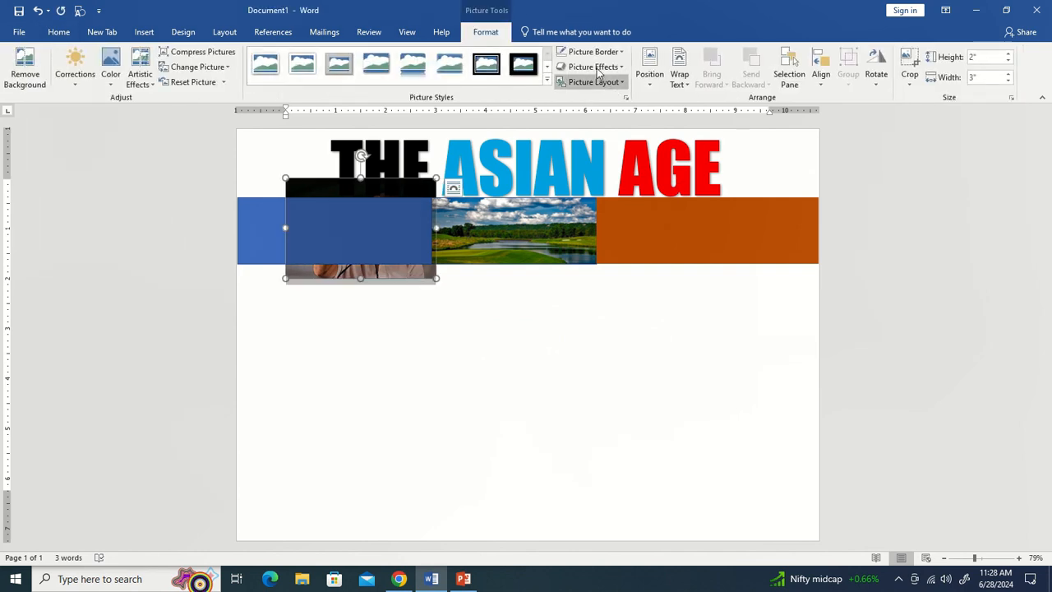
click(682, 80)
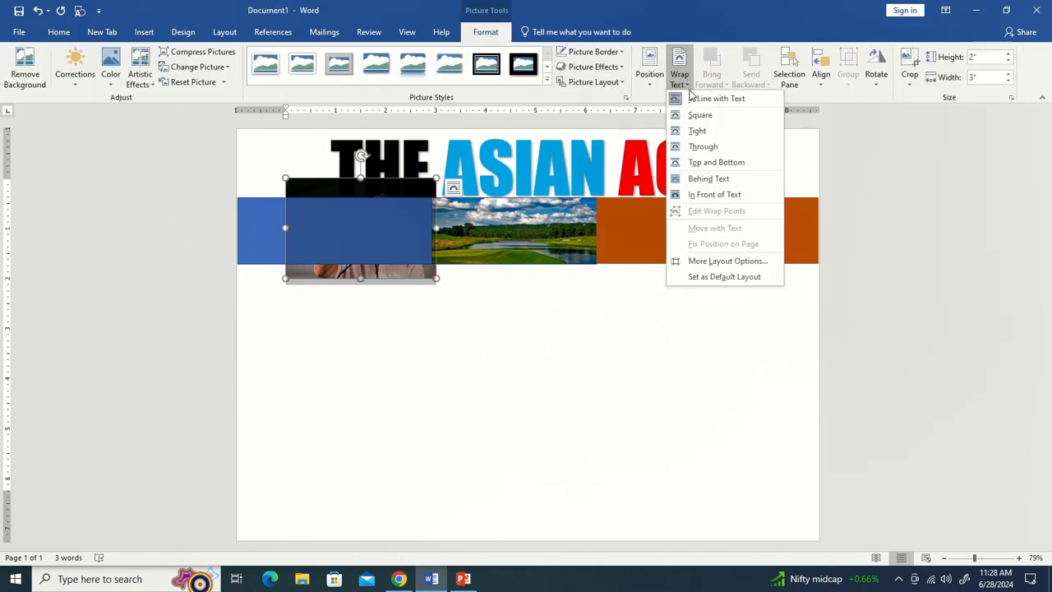
click(713, 195)
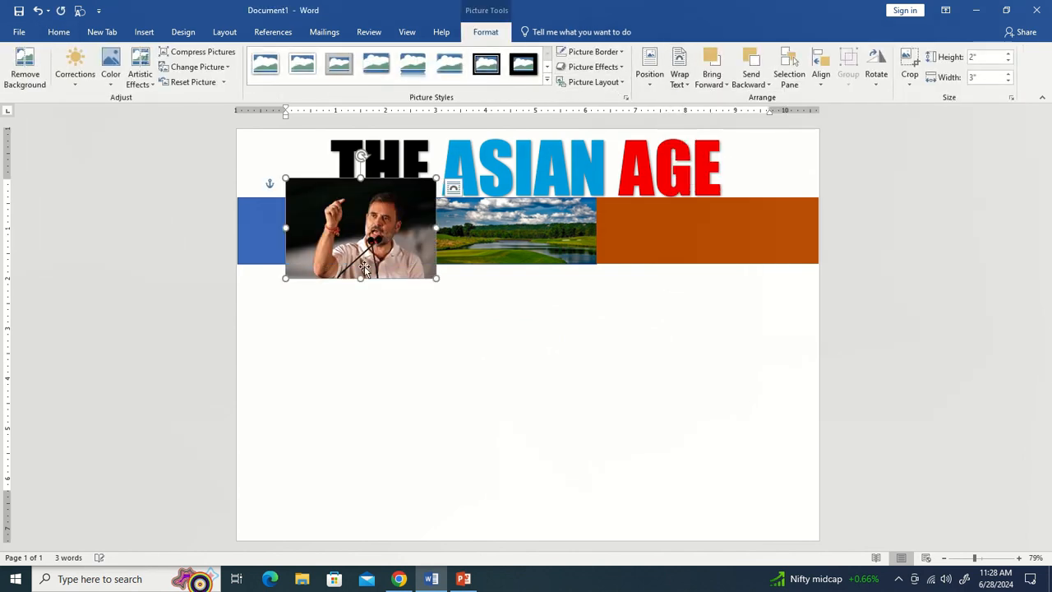
Move the photo into the empty area below the banner and enlarge it to about 4.08 by 6.12 inches.
drag(346, 296, 410, 440)
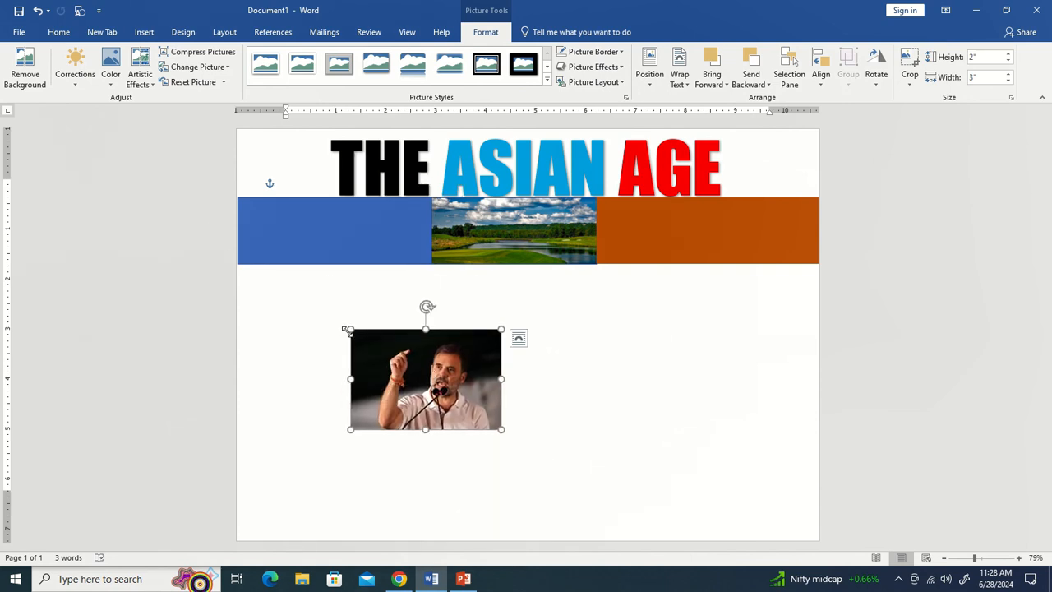
drag(327, 320, 317, 308)
drag(395, 362, 377, 353)
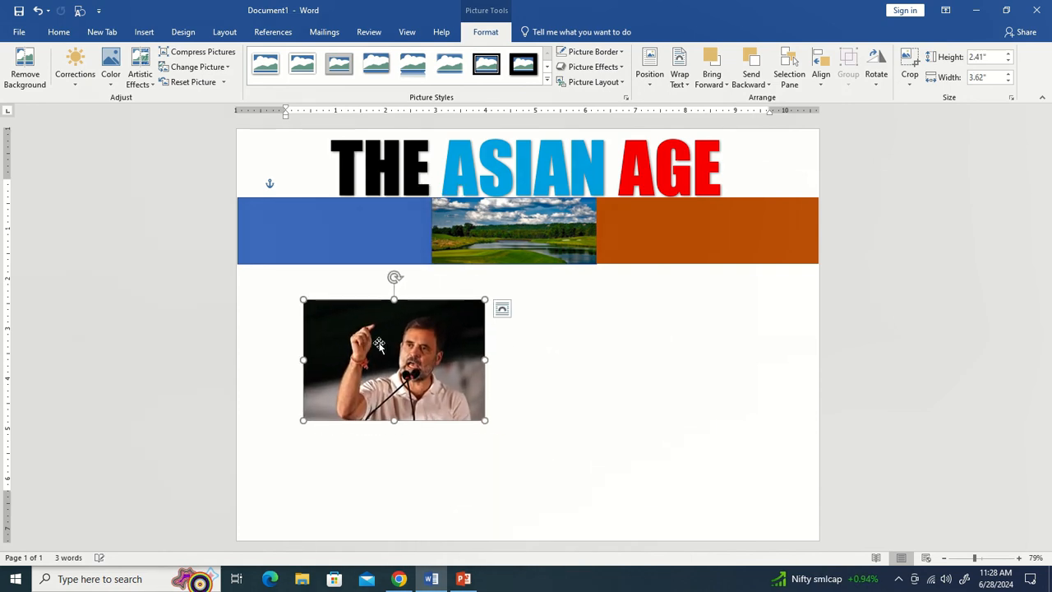
drag(485, 419, 609, 503)
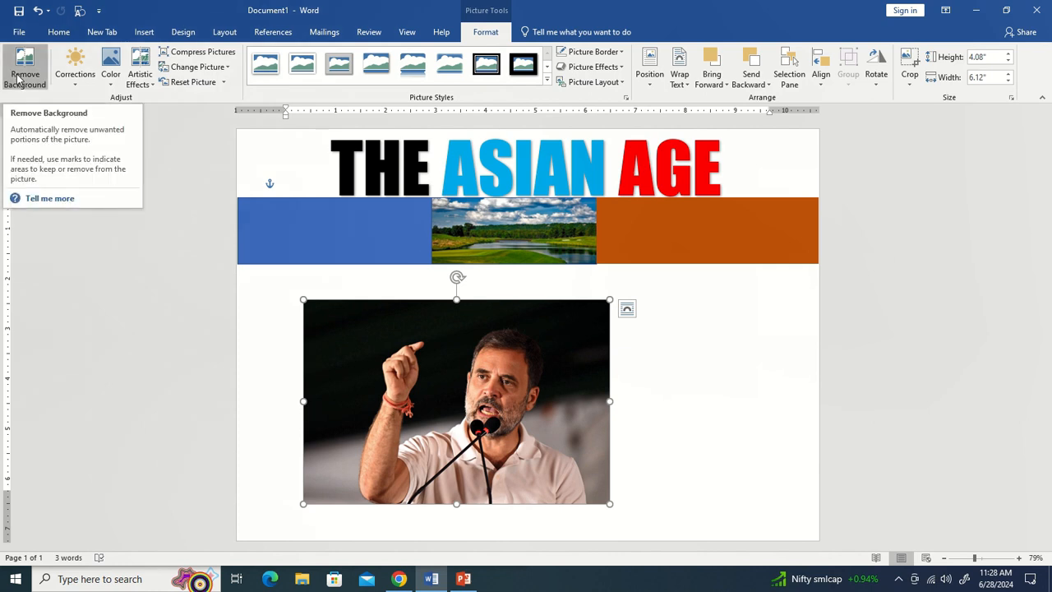
Remove the photo's background, marking the raised arm, microphones, hair and shirt as areas to keep.
mouse_move(493, 39)
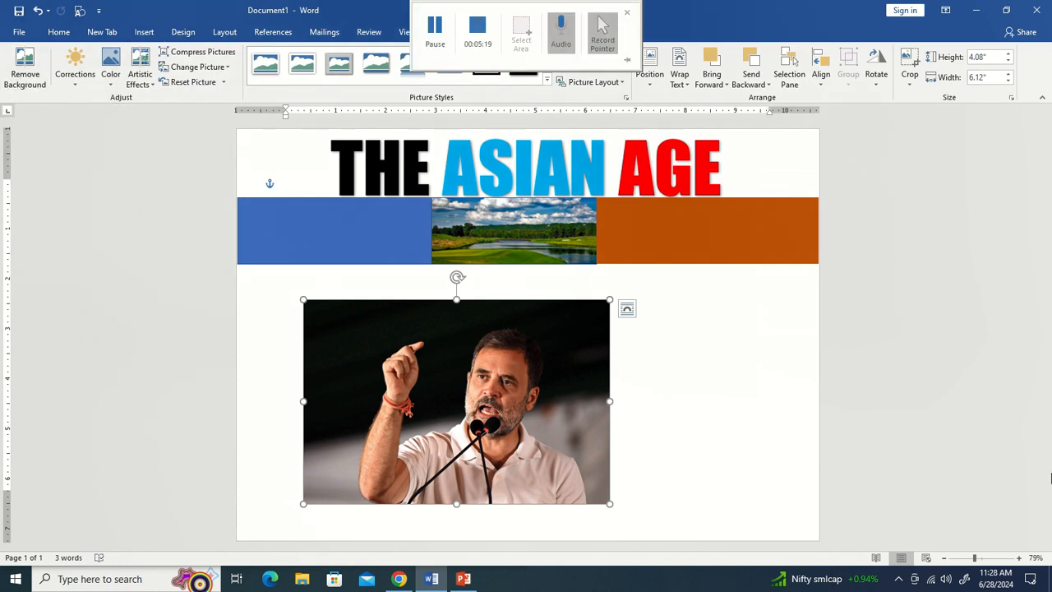
click(13, 73)
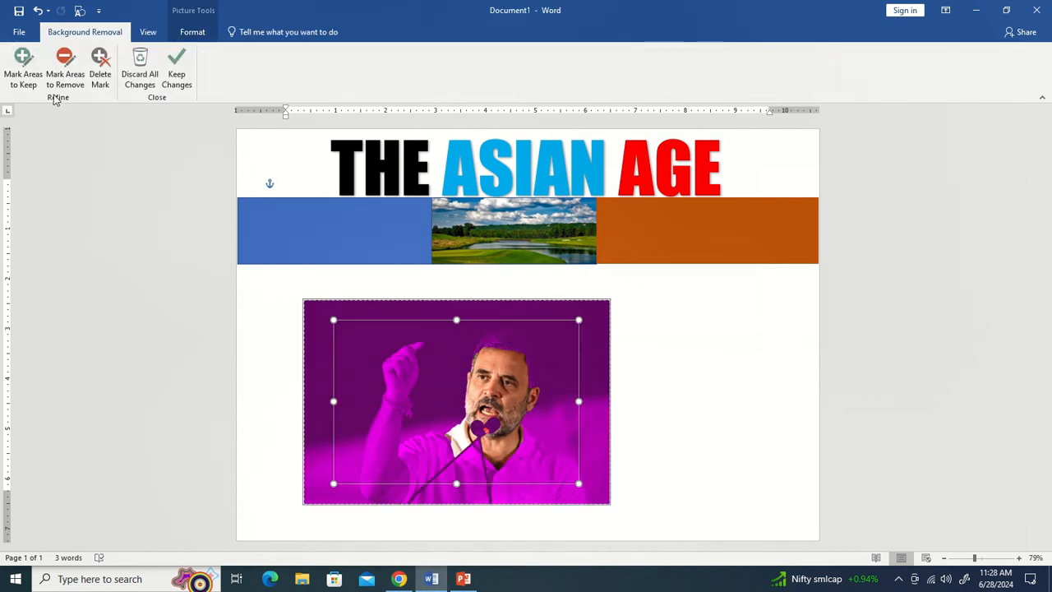
click(23, 67)
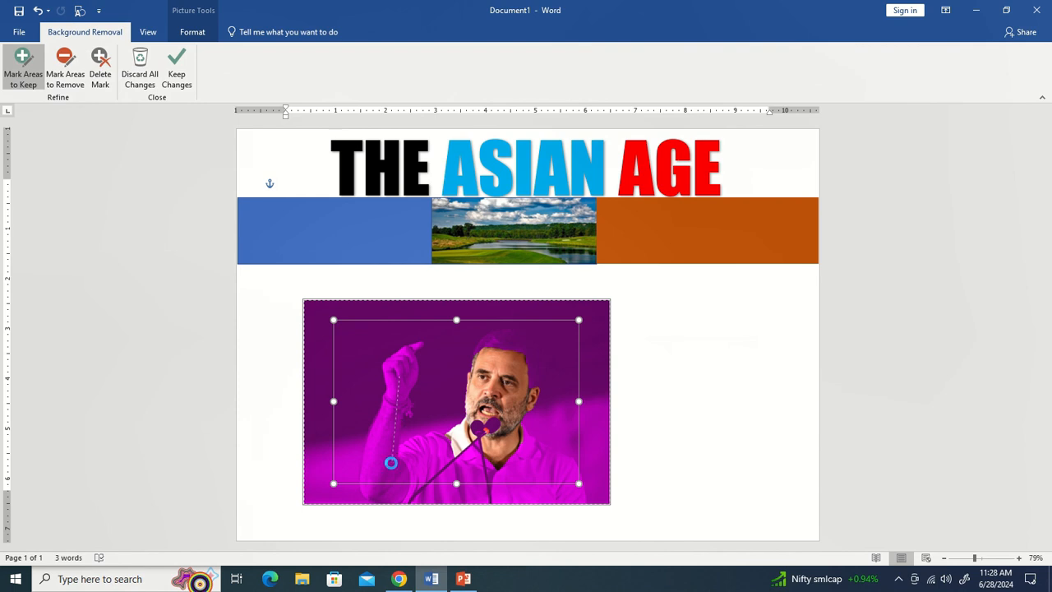
drag(391, 462, 425, 475)
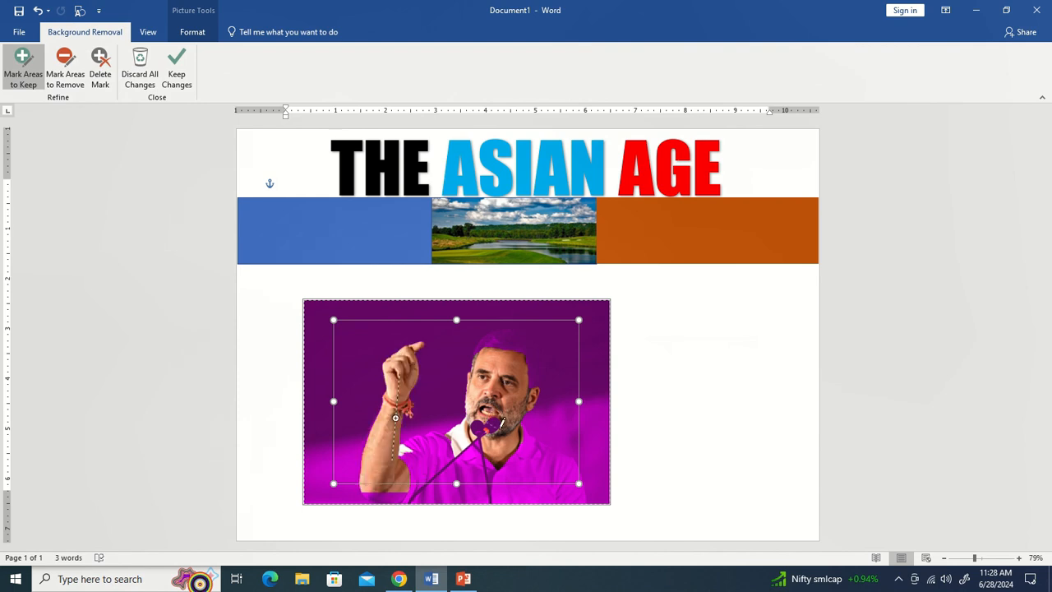
drag(501, 424, 508, 489)
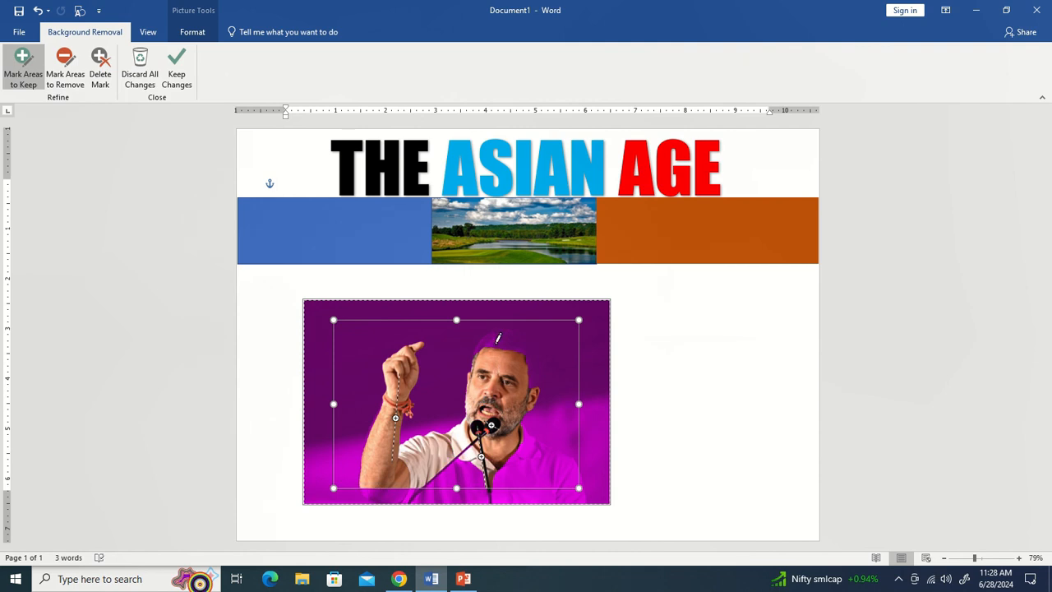
drag(531, 338, 532, 339)
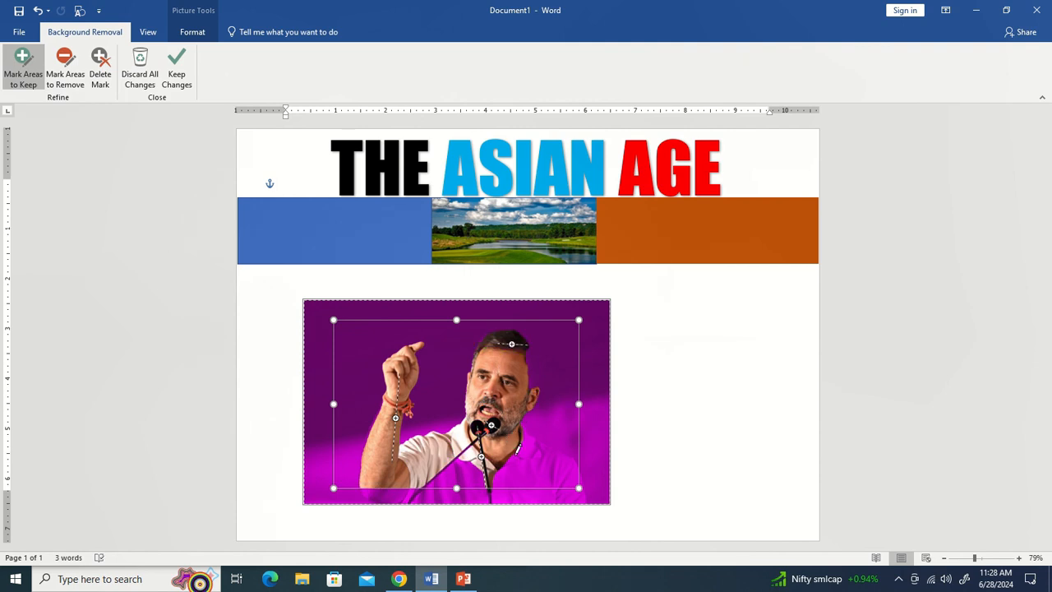
drag(518, 448, 548, 510)
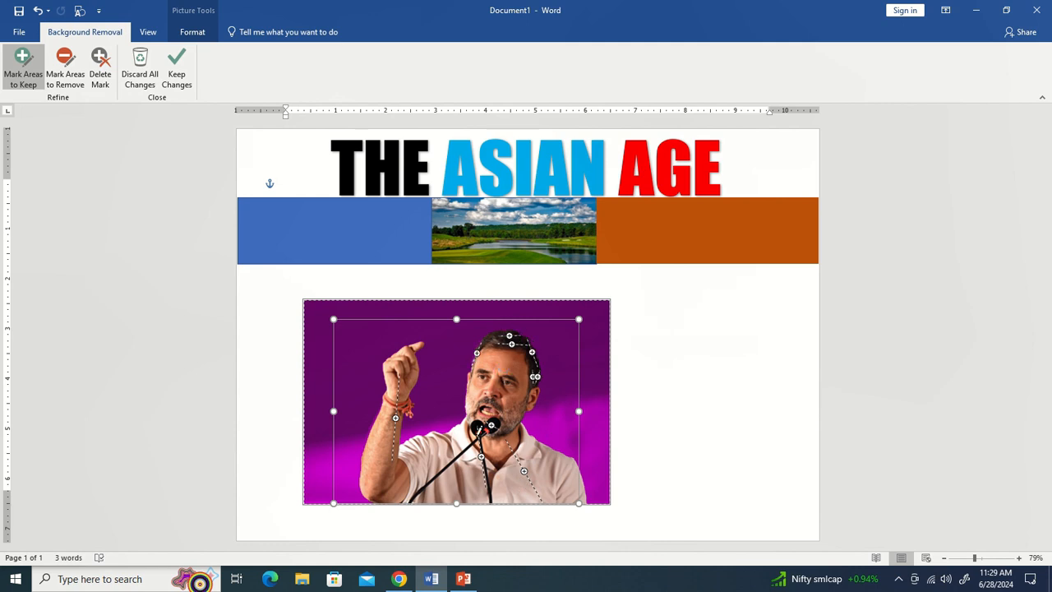
click(172, 80)
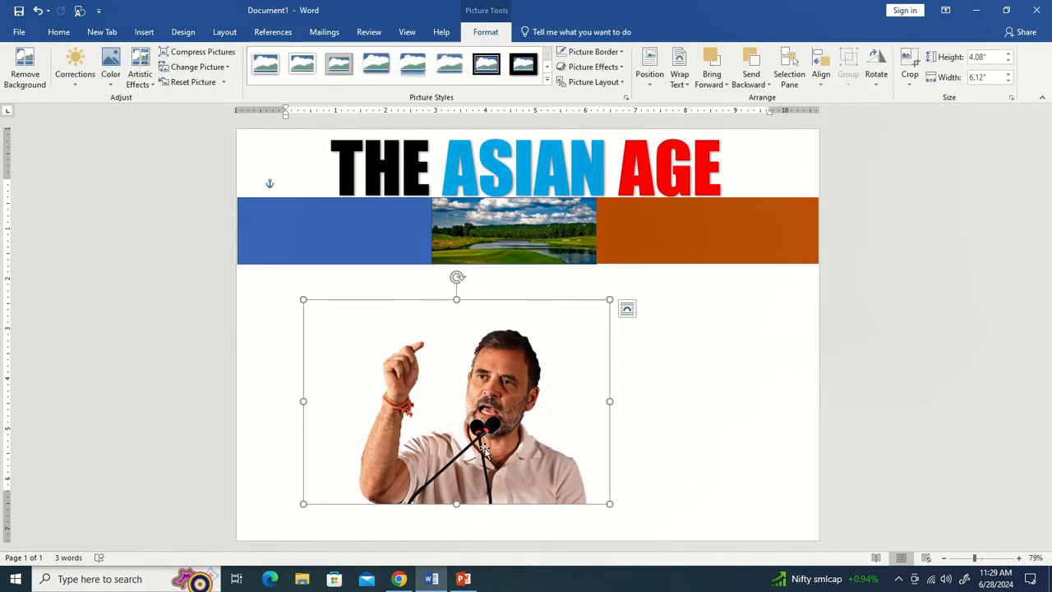
Shrink the cut-out photo to about 2.26 by 3.39 inches and flip it horizontally.
drag(488, 453, 460, 440)
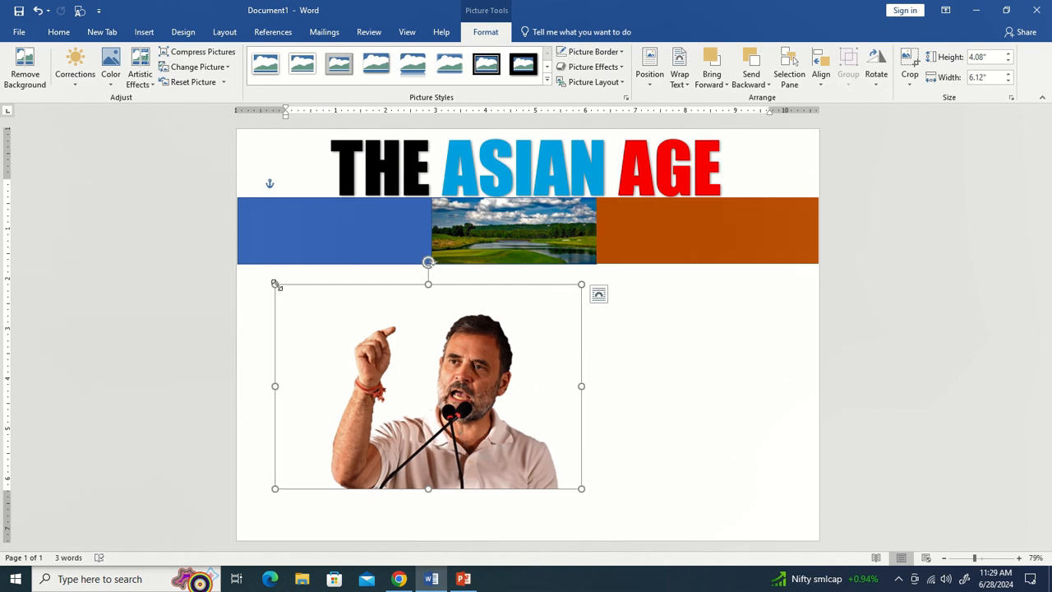
drag(276, 285, 470, 375)
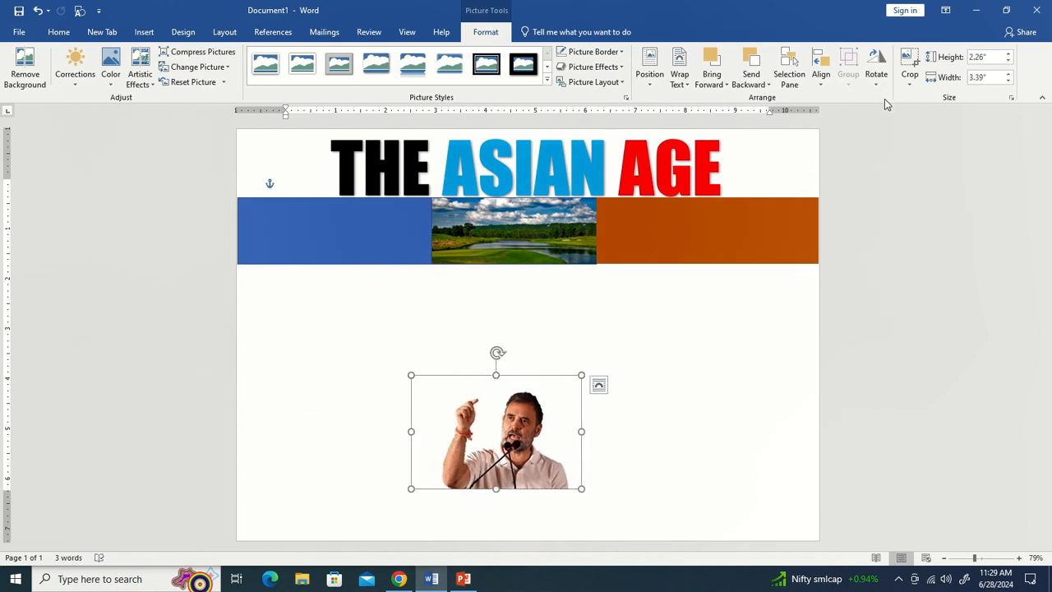
click(876, 70)
click(935, 147)
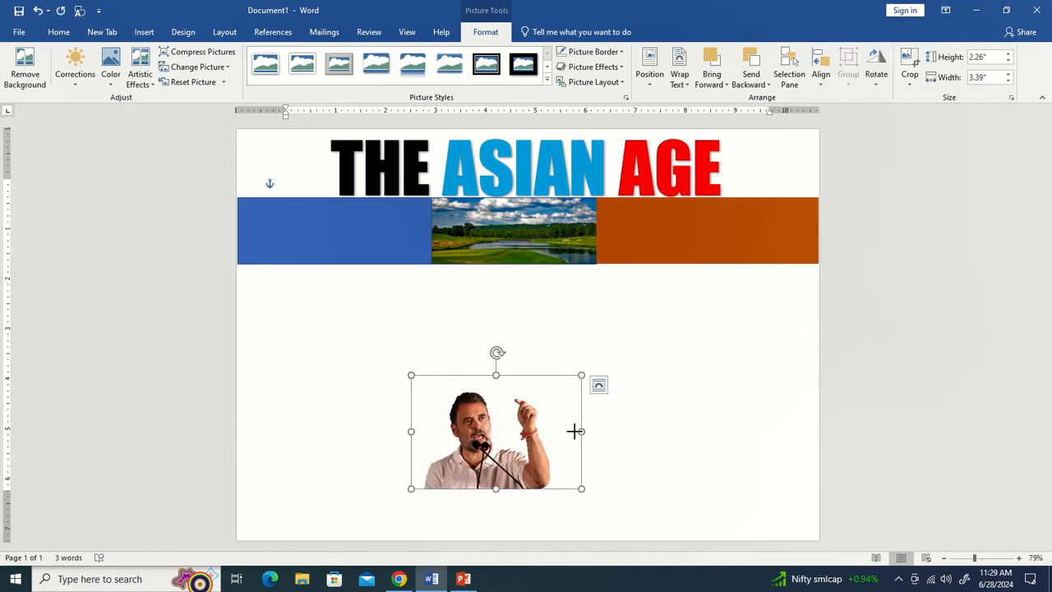
Narrow the cut-out, place it over the blue rectangle's left end and stretch it to 3 inches high, reaching the page's top edge.
drag(576, 431, 501, 431)
drag(441, 450, 276, 225)
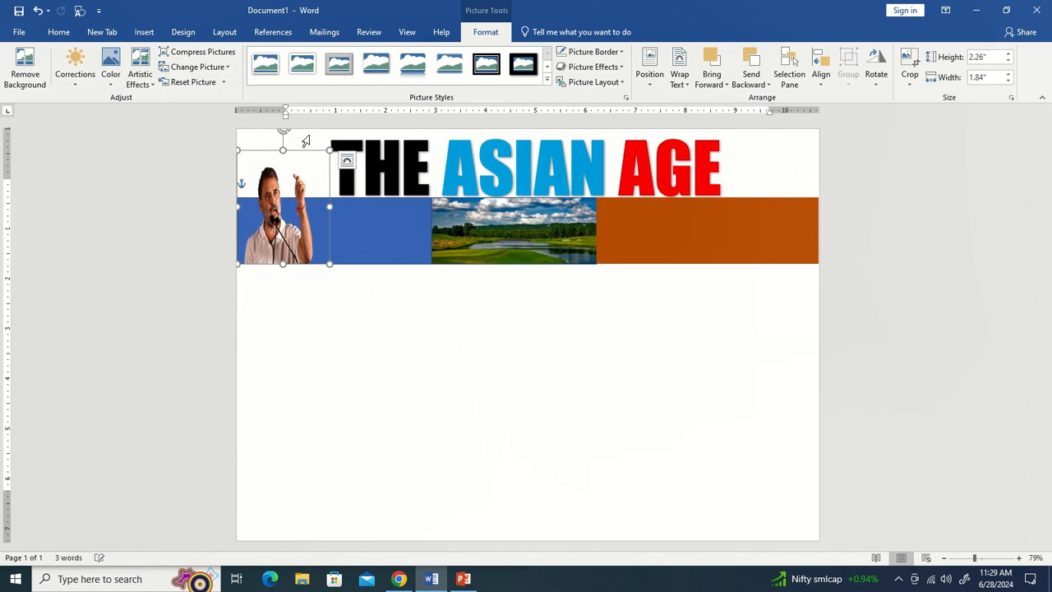
drag(283, 148, 284, 110)
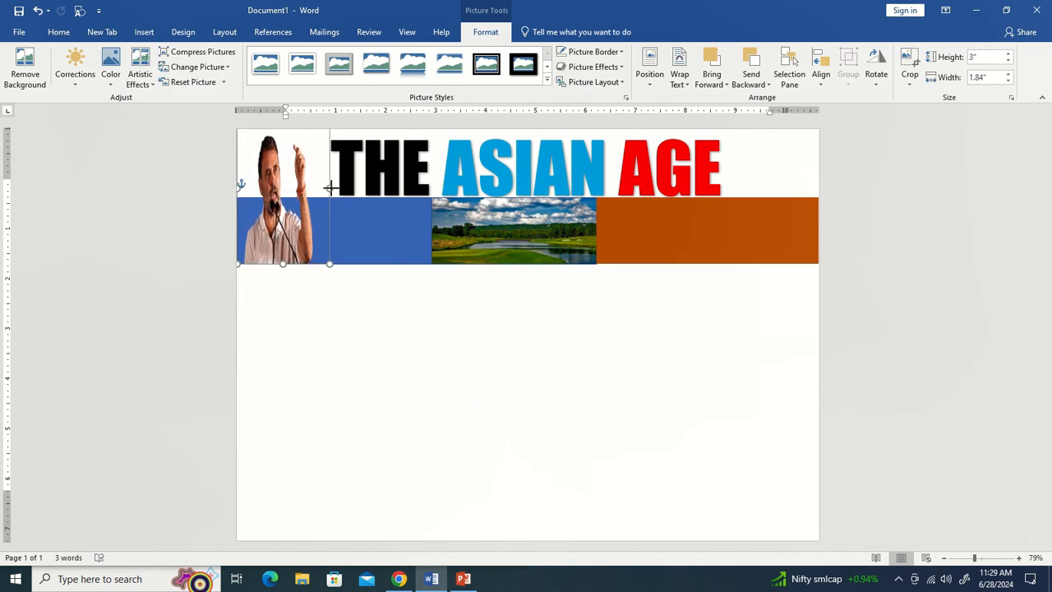
drag(329, 188, 333, 187)
click(330, 314)
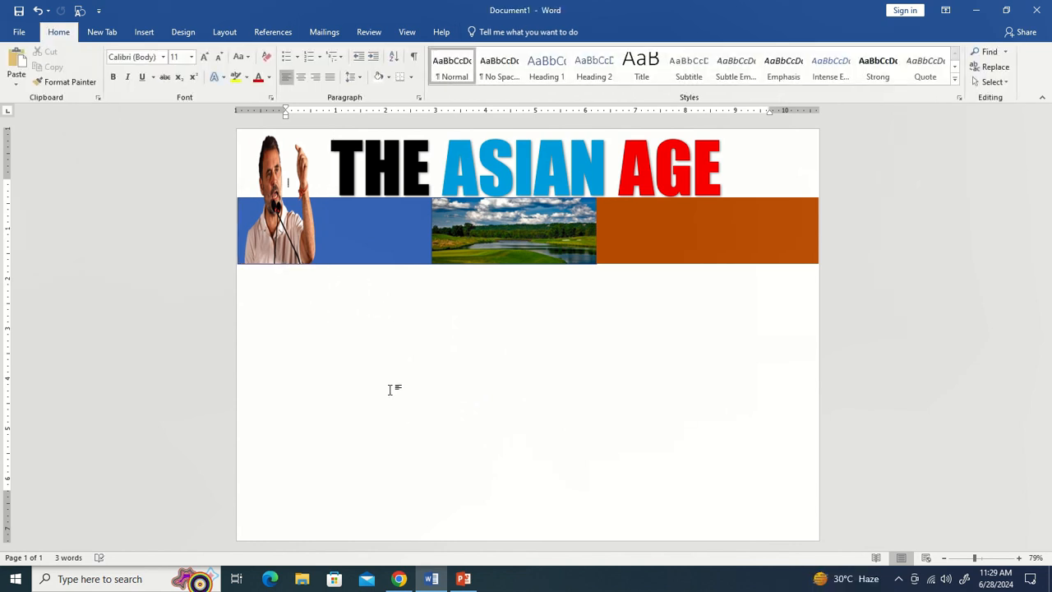
Draw a text box about 0.87 by 1.28 inches, place it below the blue rectangle and enter "Nation" in it.
click(378, 253)
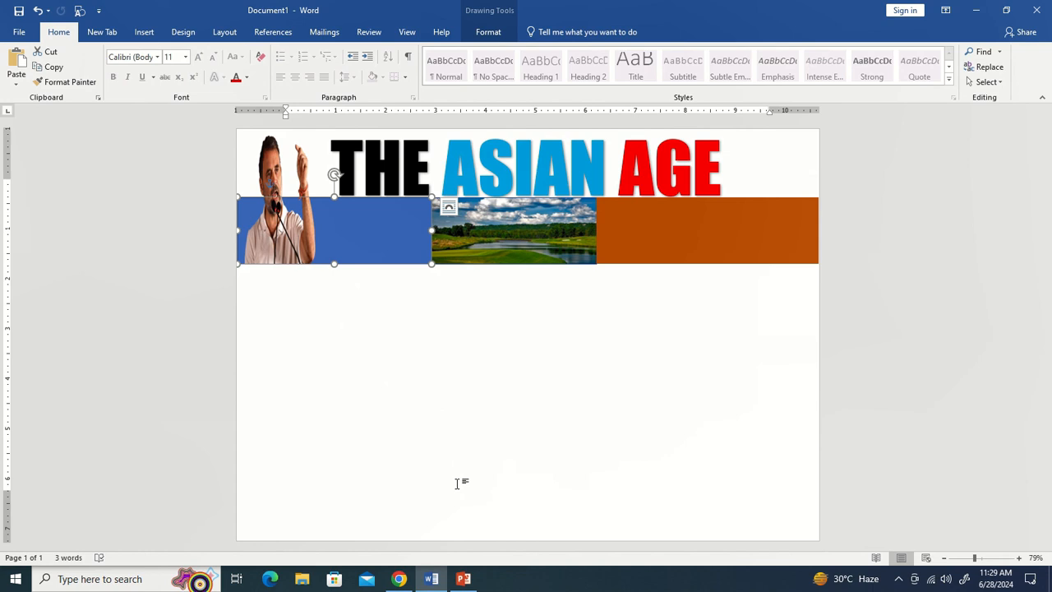
click(488, 31)
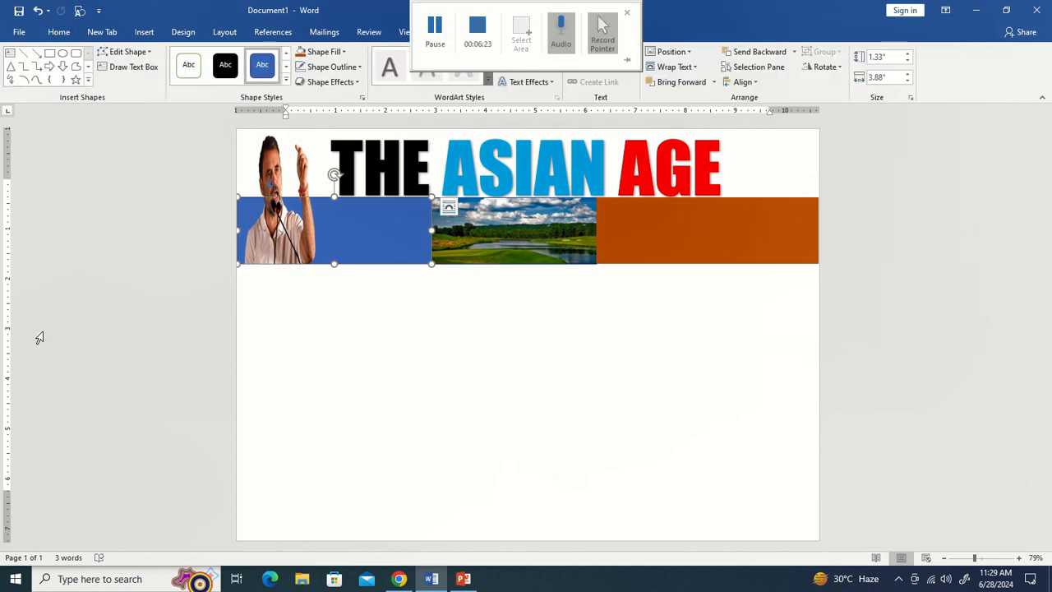
click(127, 67)
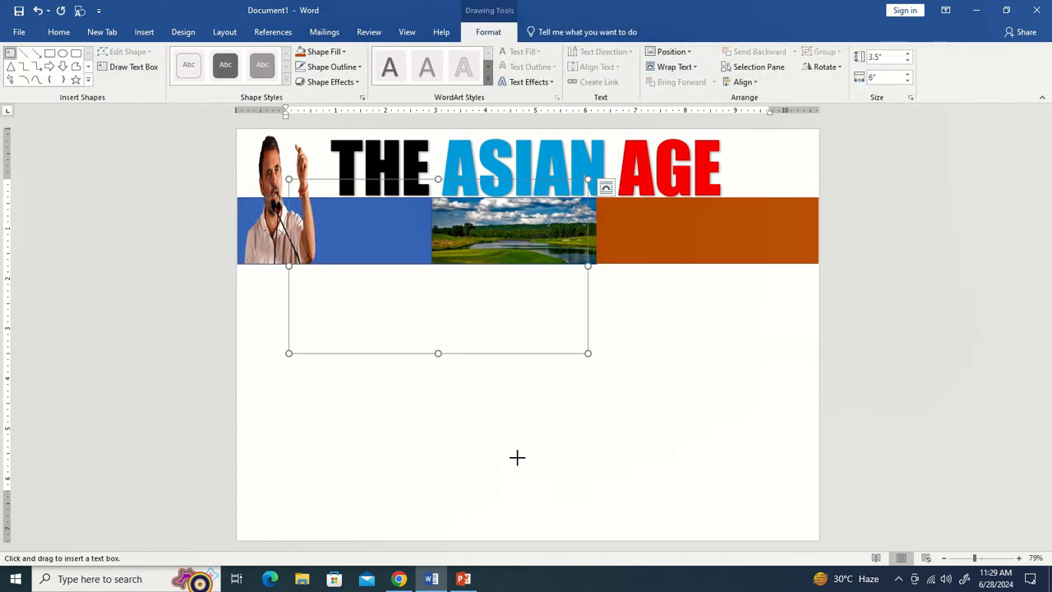
drag(516, 456, 581, 501)
click(488, 312)
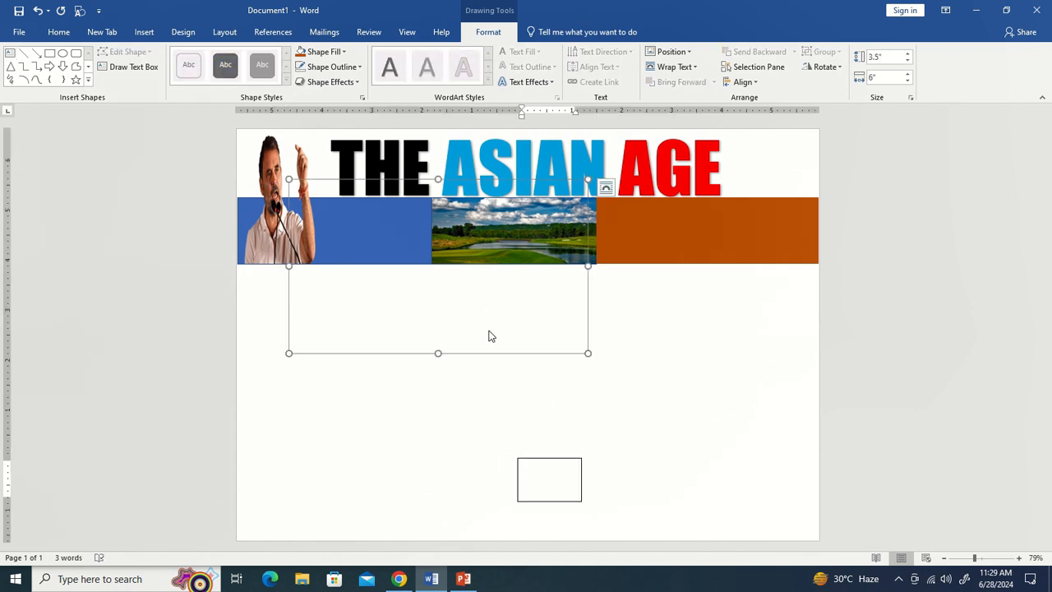
click(526, 394)
click(549, 469)
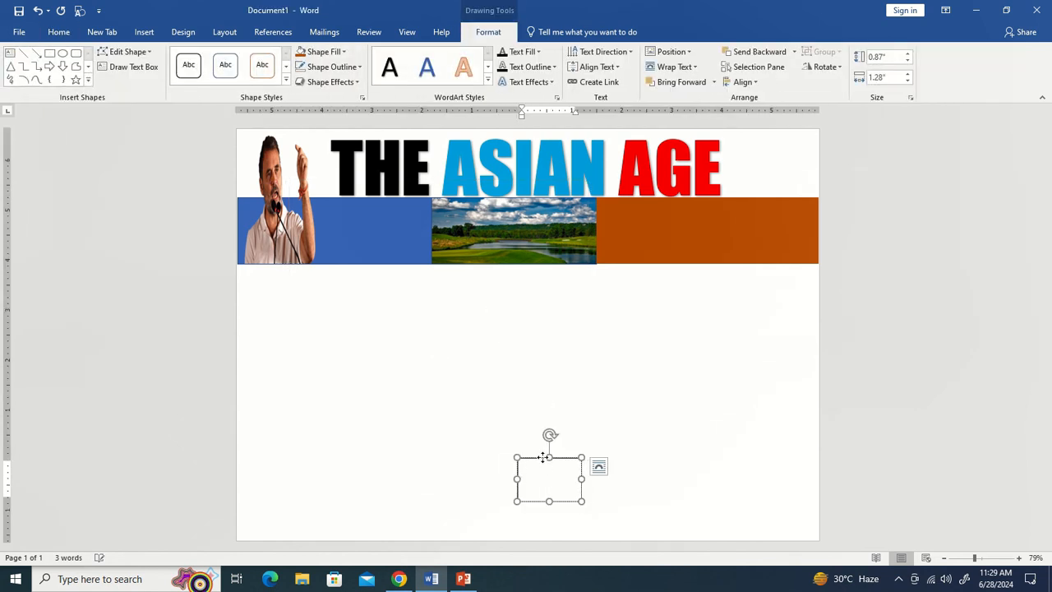
drag(544, 456, 358, 289)
click(372, 317)
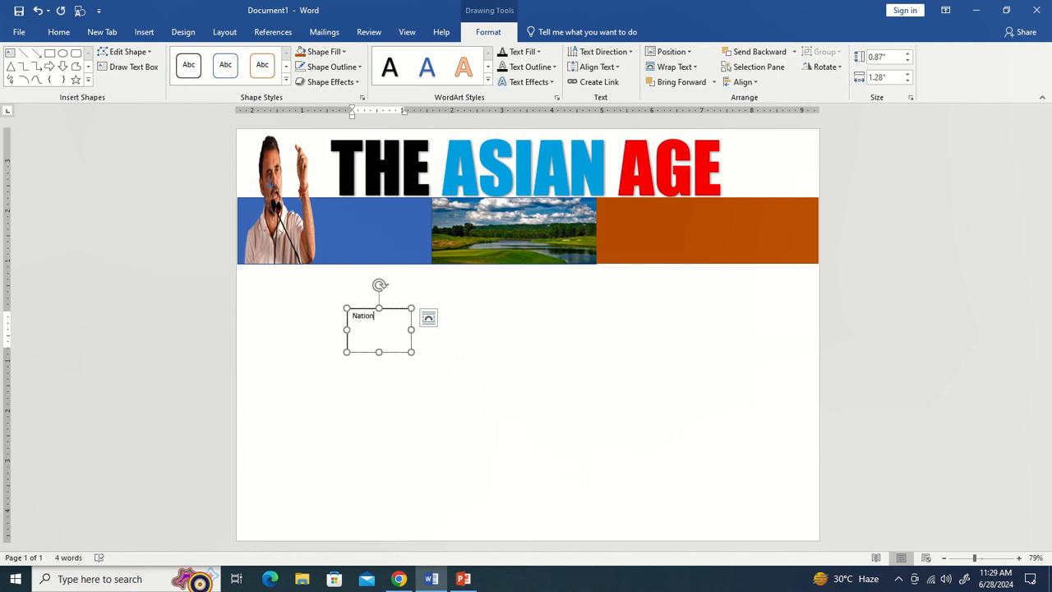
Make the word "Nation" in the text box bold and increase its font size.
drag(375, 317, 353, 318)
key(ctrl+shift+period)
key(ctrl+shift+period)
key(ctrl+shift+period)
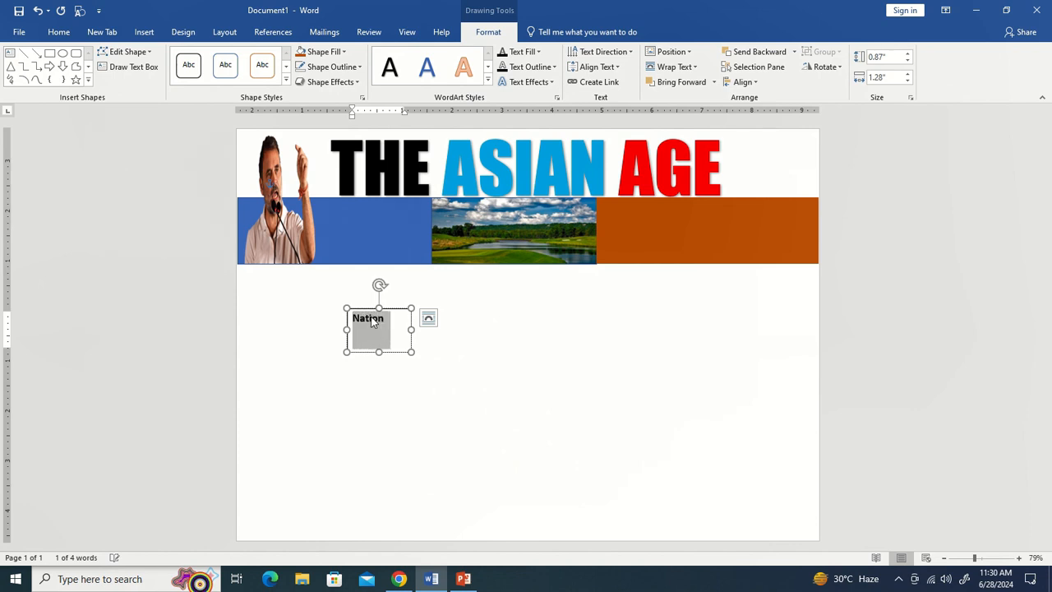
Add a second line with "=" below "Nation" and enlarge the text box to about 2.21 by 1.93 inches.
key(End)
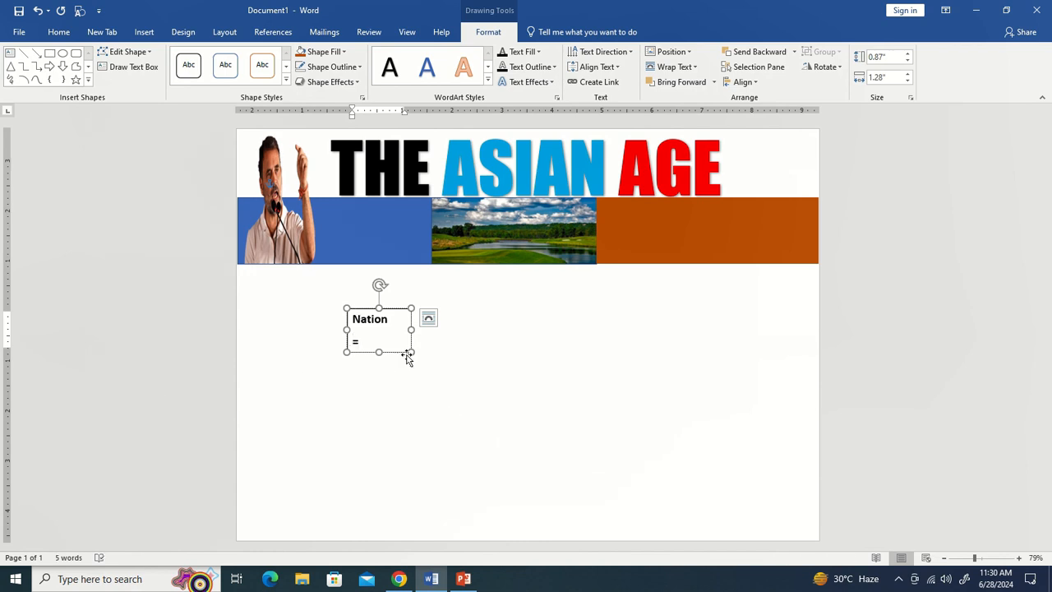
drag(412, 352, 444, 419)
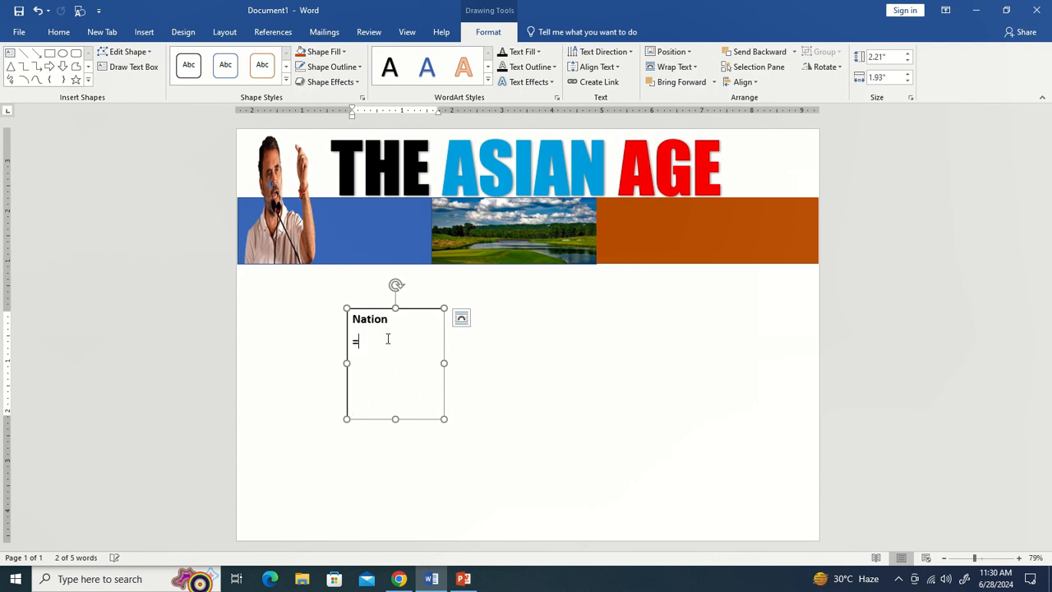
Generate one sample paragraph below "Nation" with =rand(1) and justify that paragraph.
text(rand(1)
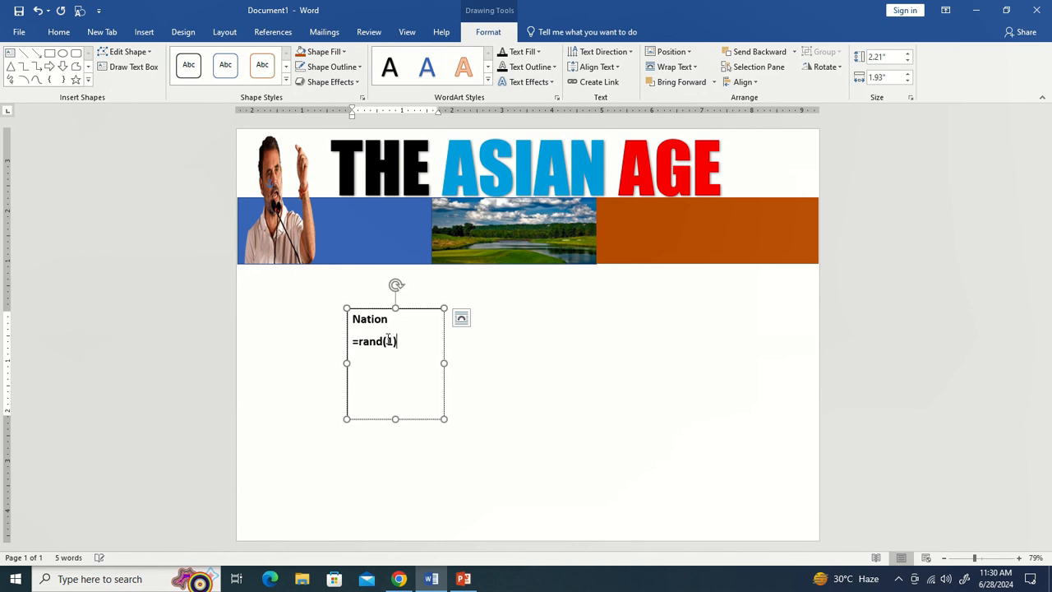
key(Return)
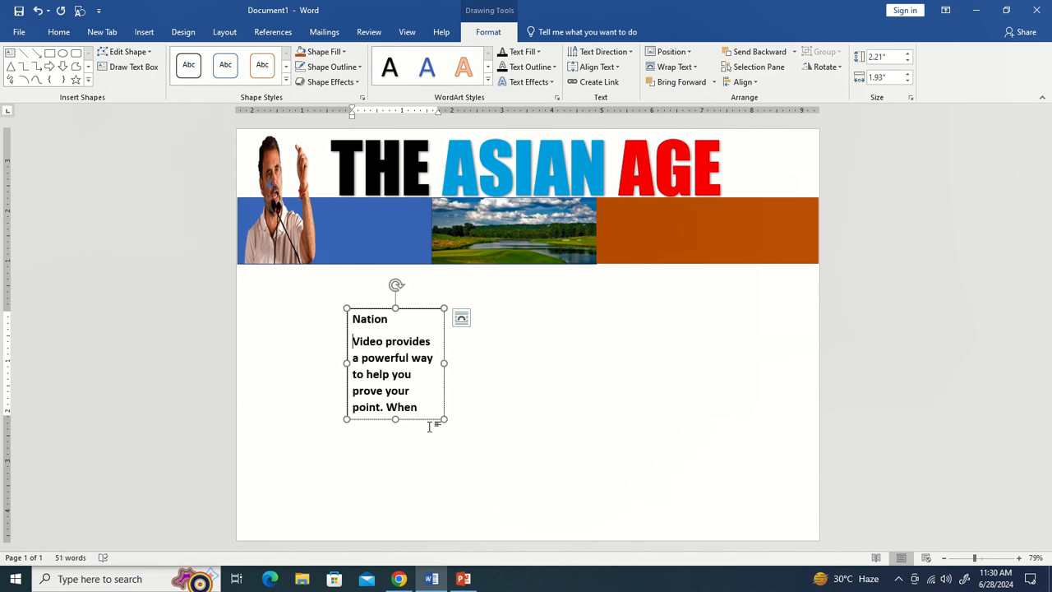
key(ctrl+a)
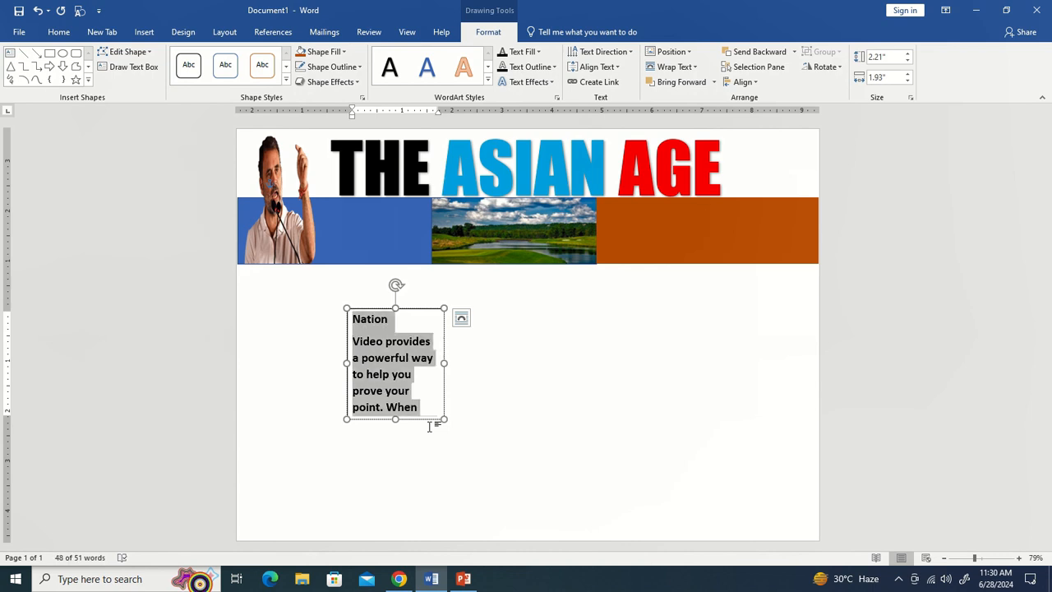
key(Left)
key(shift+Down)
key(shift+Down)
key(shift+Down)
key(shift+Down)
key(shift+Down)
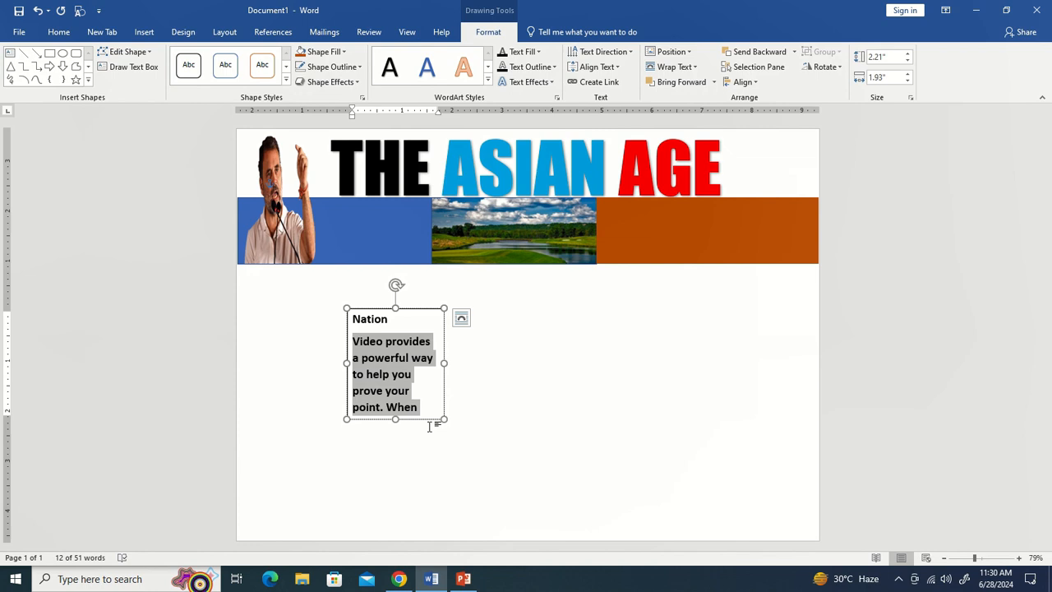
key(ctrl+j)
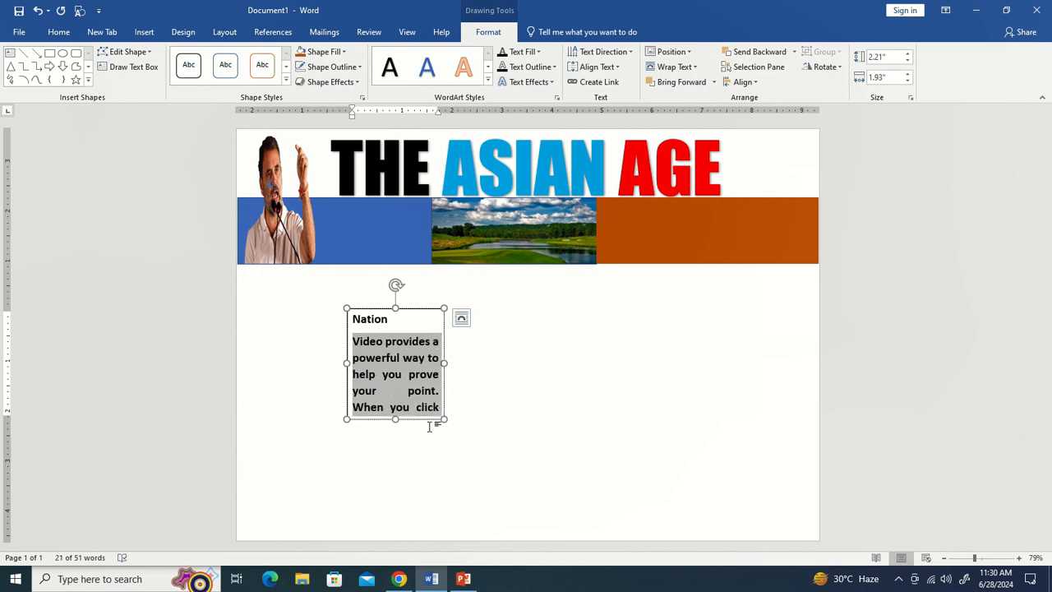
Enlarge the text box to about 4.45 by 2.51 inches so the whole paragraph fits, shifting it slightly upward.
drag(393, 422, 403, 542)
drag(411, 312, 402, 292)
drag(442, 404, 465, 415)
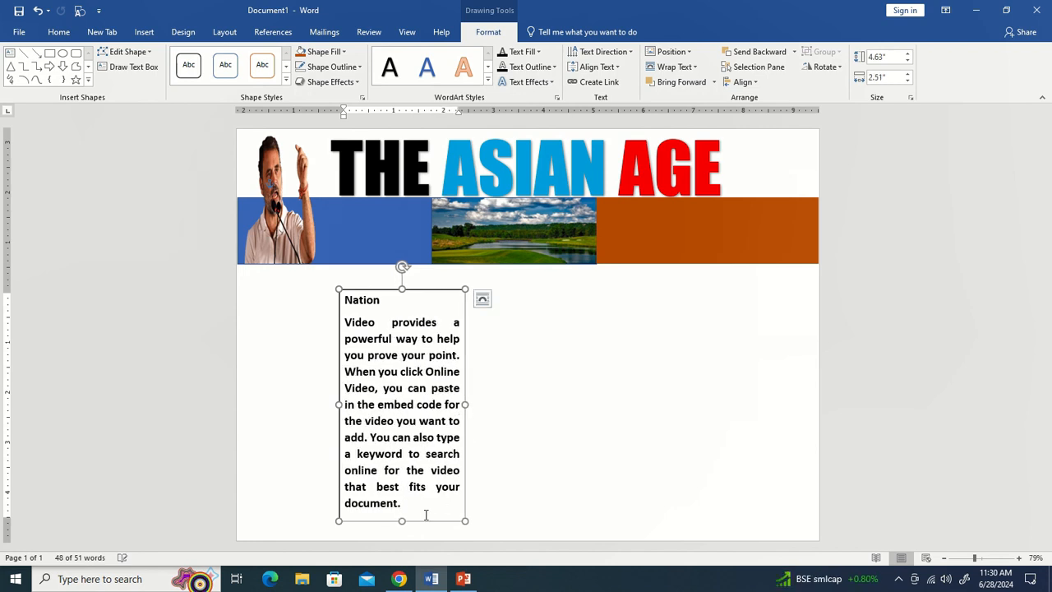
drag(402, 520, 406, 511)
Set all text in the "Nation" text box to font size 12.
drag(350, 297, 455, 506)
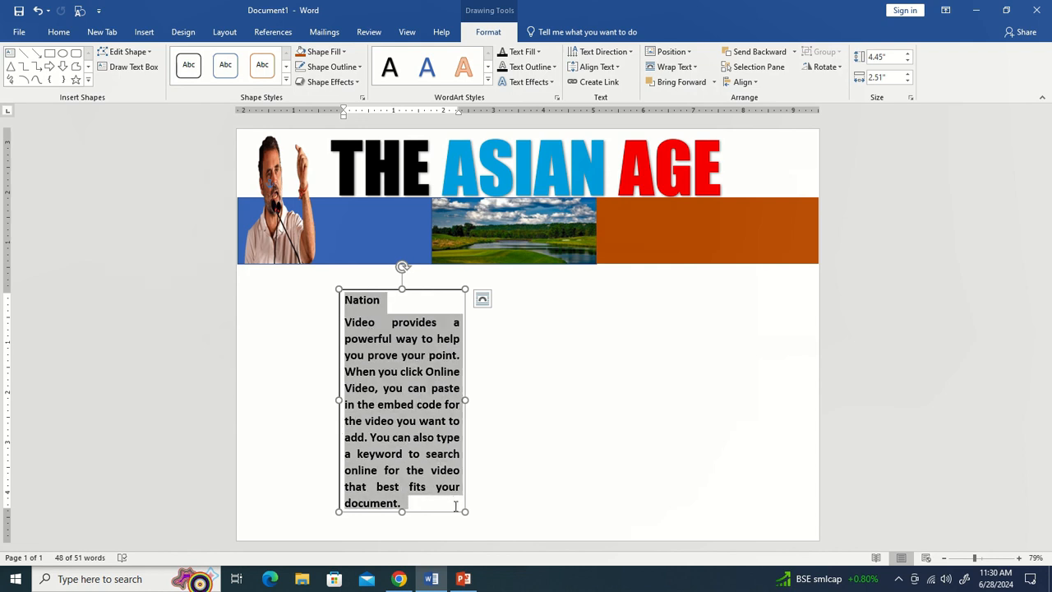
click(58, 32)
click(191, 57)
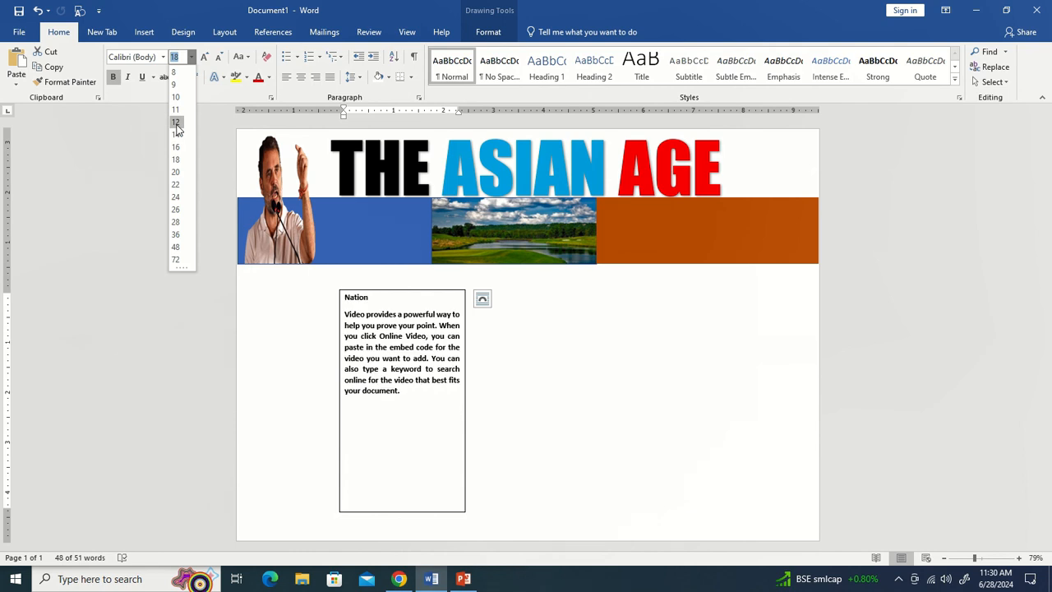
click(176, 123)
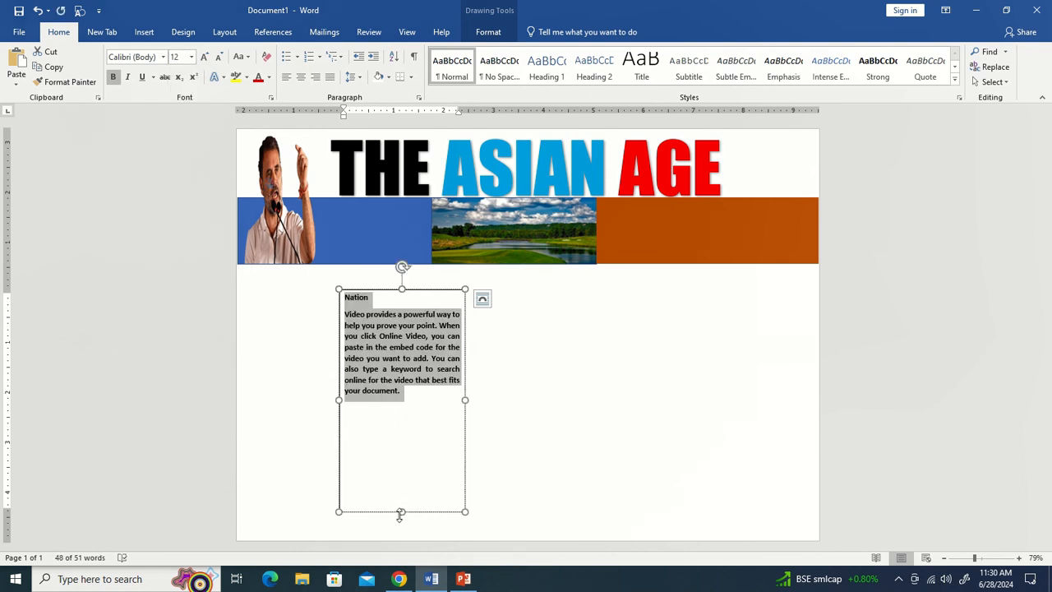
Shorten the text box to about 1.58 inches high over the blue rectangle beside the man's photo, and remove its fill.
drag(400, 511, 401, 400)
drag(408, 285, 389, 204)
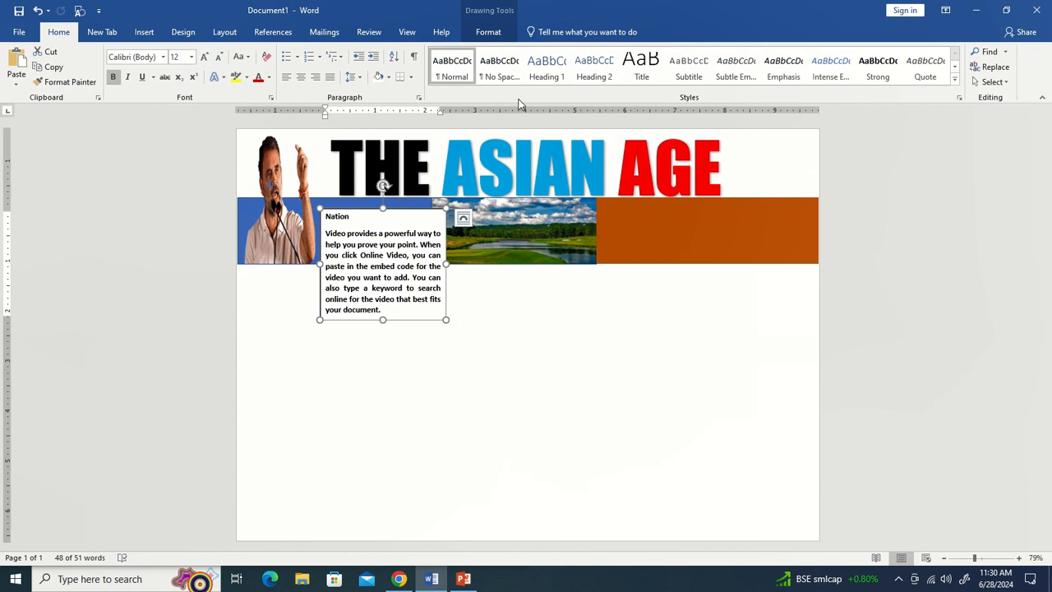
click(488, 31)
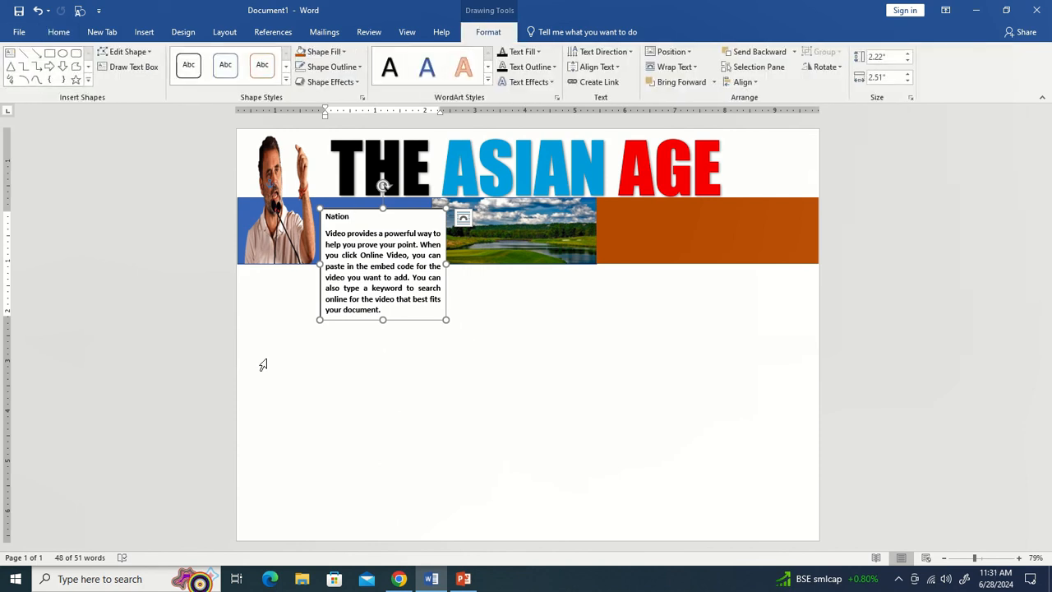
click(324, 51)
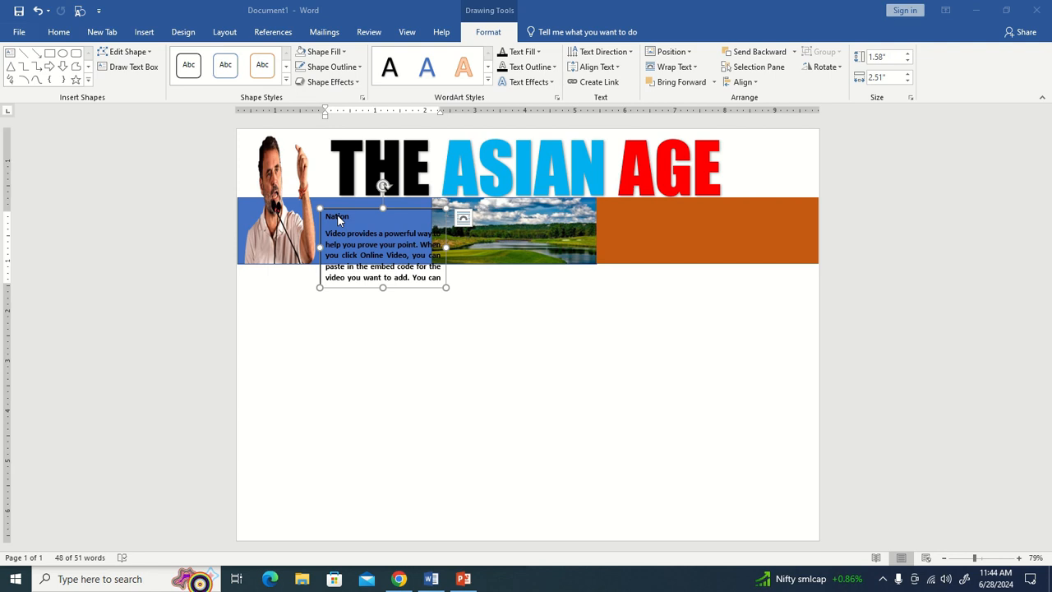
Change the font color of the paragraph below "Nation" to white.
double_click(337, 216)
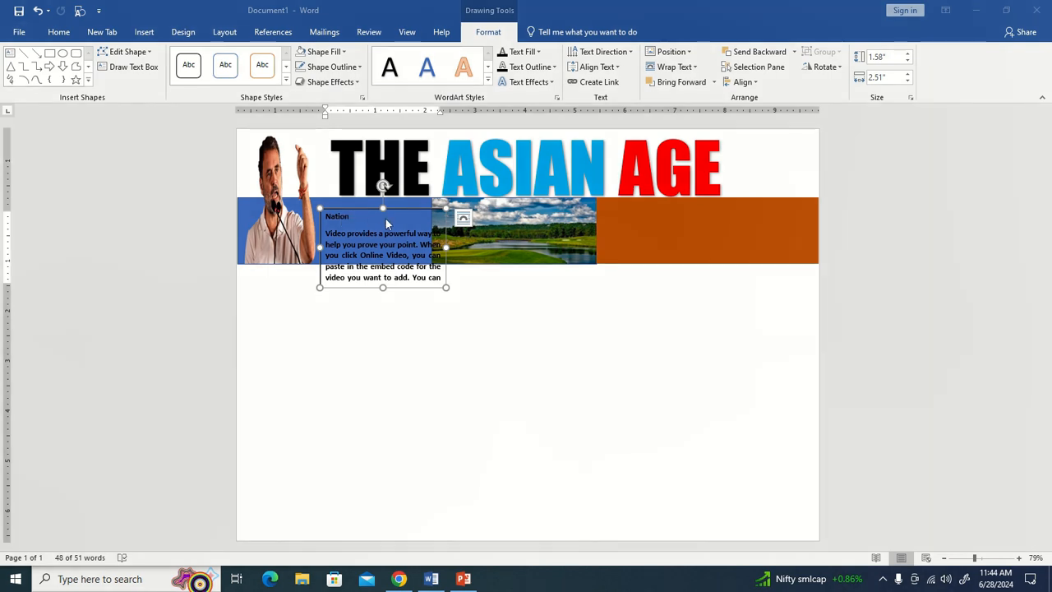
drag(325, 233, 426, 286)
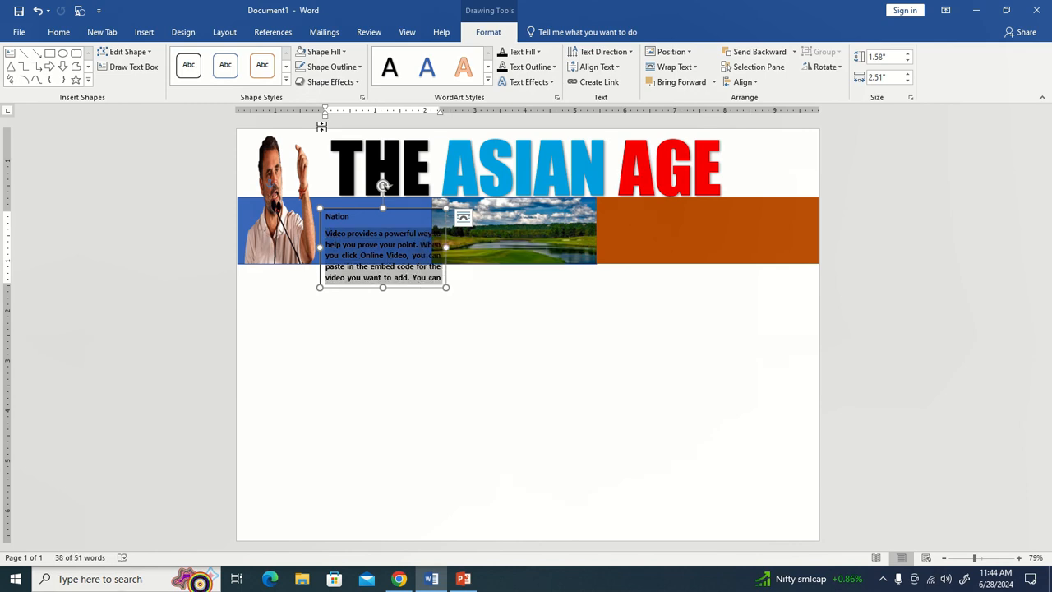
click(58, 31)
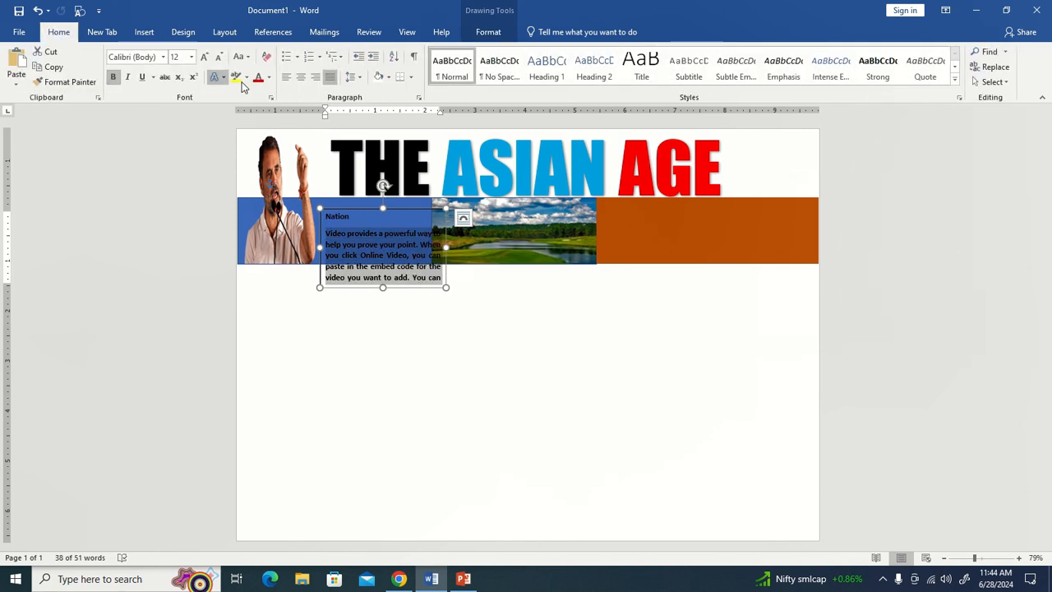
click(269, 78)
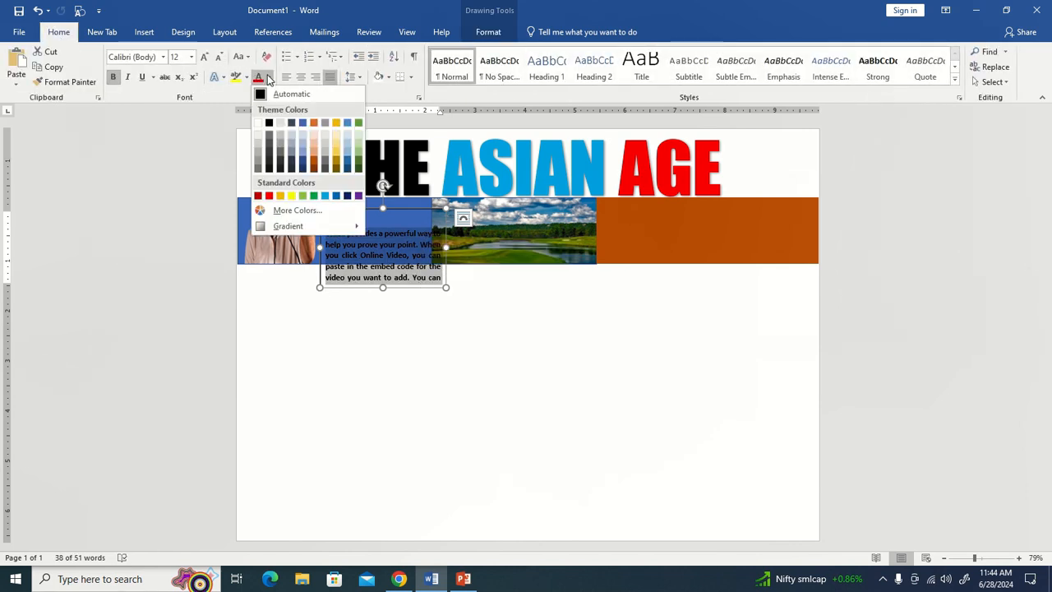
click(265, 122)
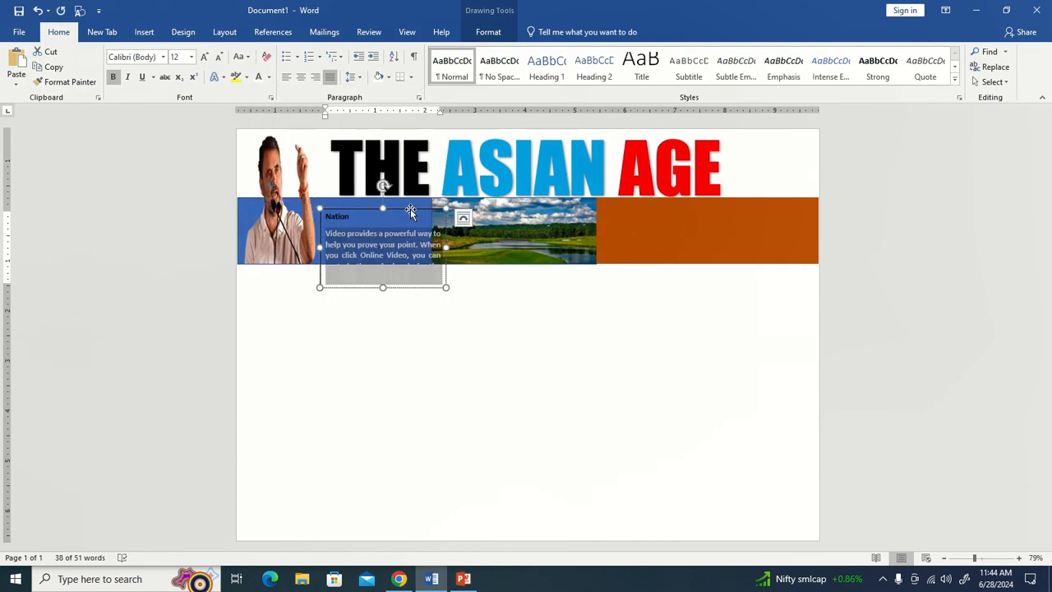
Align the text box with the blue rectangle's upper edge, narrow it to about 2.17 inches and shorten it to the rectangle's lower edge.
drag(410, 212, 401, 196)
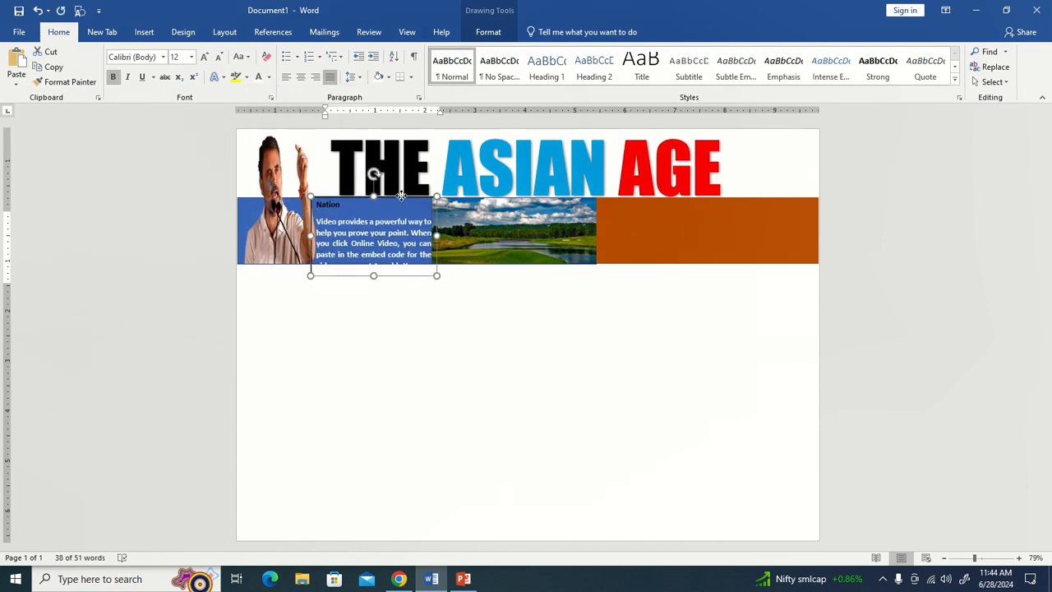
drag(436, 234, 419, 235)
drag(364, 275, 364, 264)
Make the heading "Nation" white and increase its font size to 18.
drag(350, 204, 317, 205)
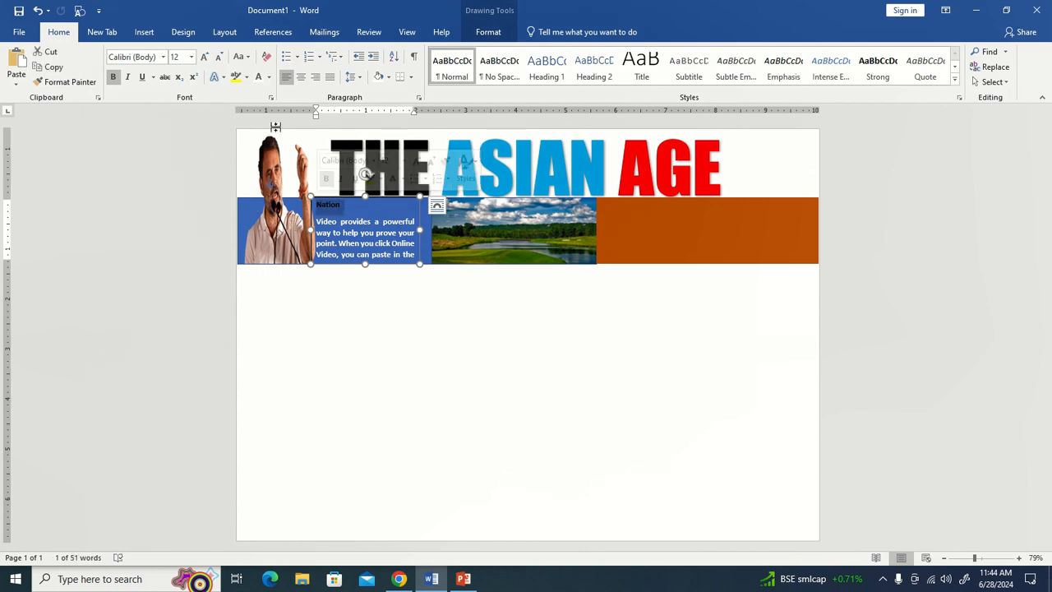
click(269, 76)
click(258, 122)
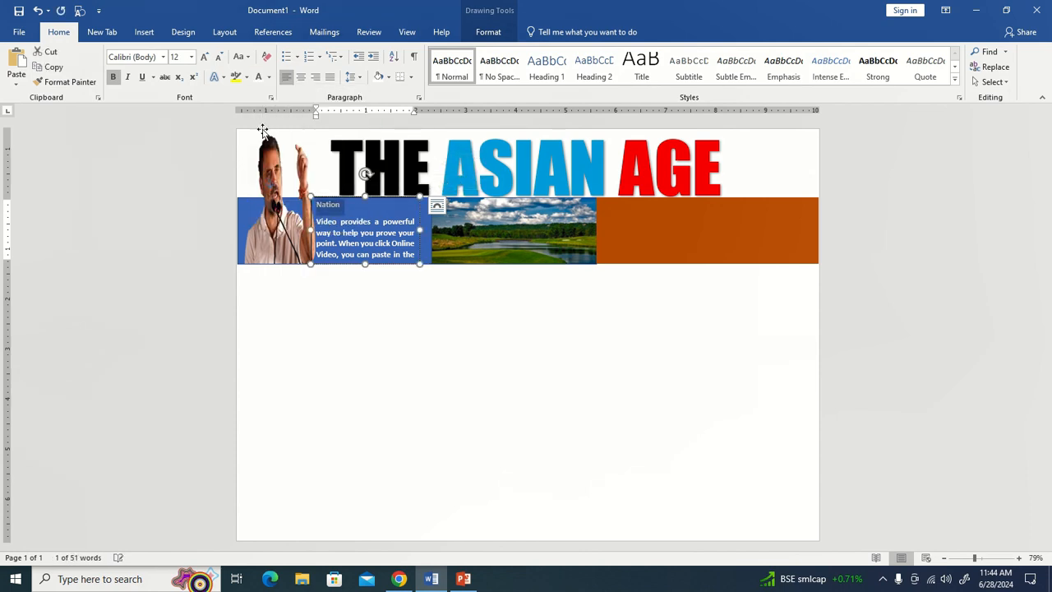
click(205, 57)
click(204, 56)
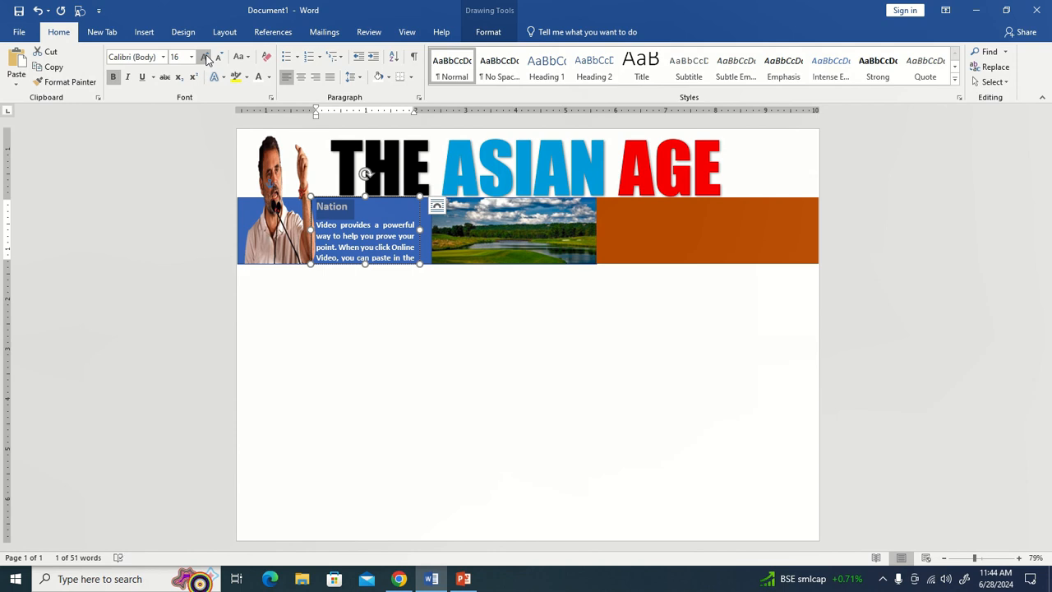
click(205, 57)
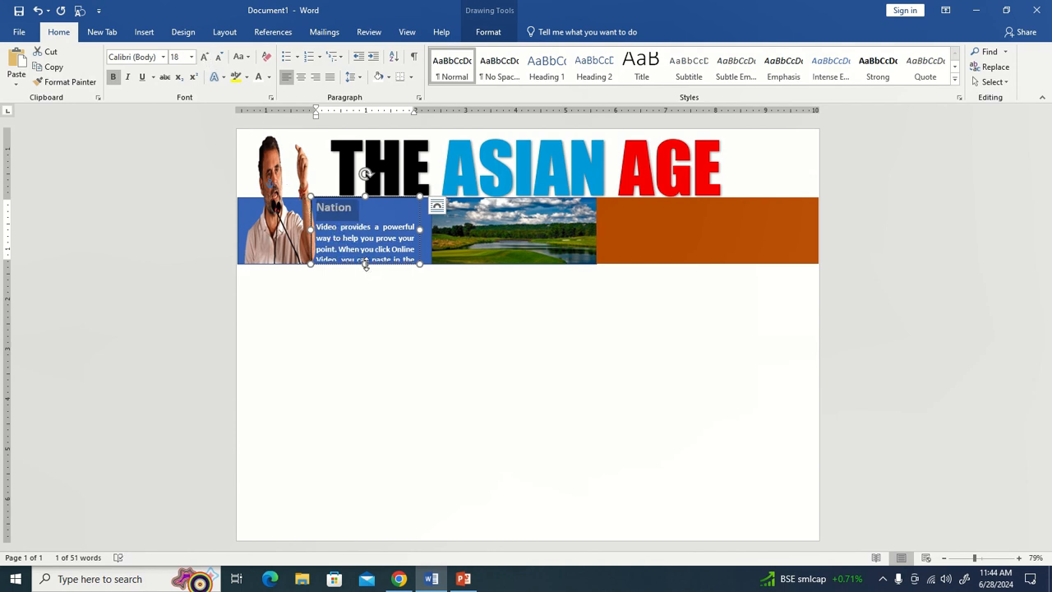
Extend the text box upward to about 1.43 inches high and remove its outline.
drag(365, 197, 364, 192)
click(392, 298)
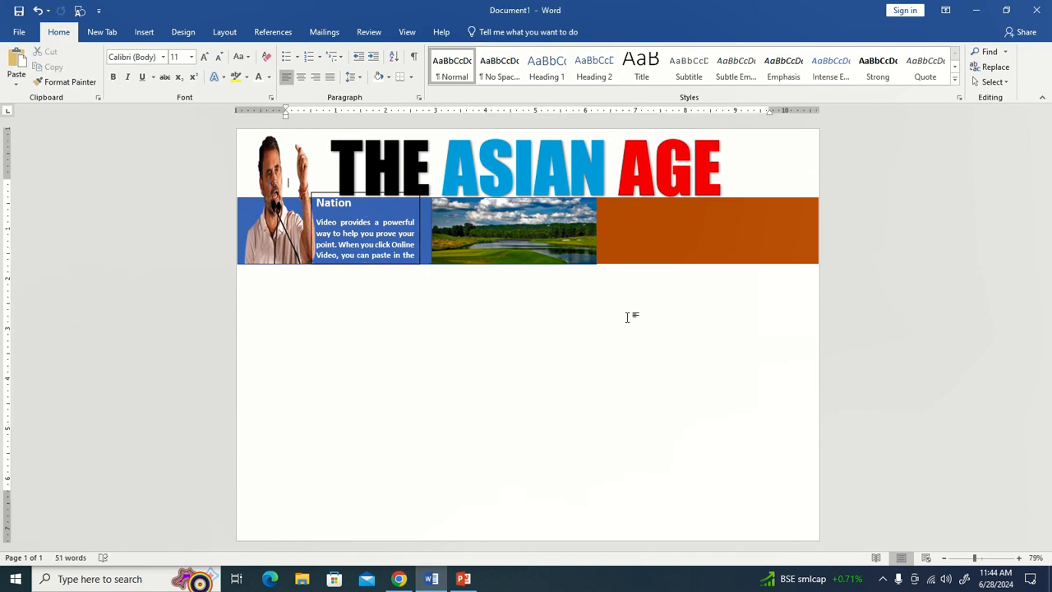
click(375, 256)
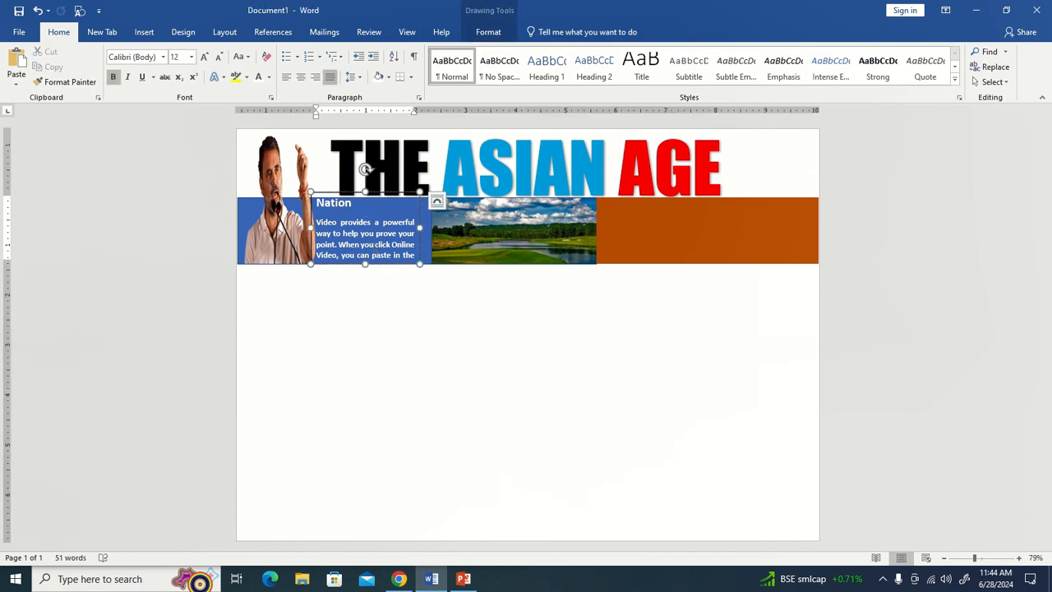
click(488, 32)
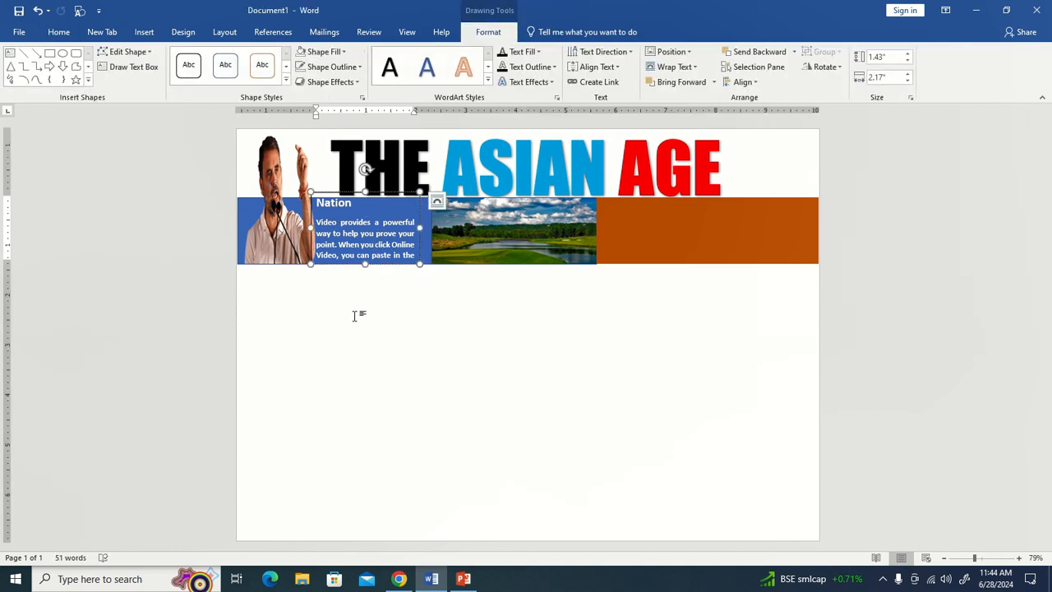
click(331, 67)
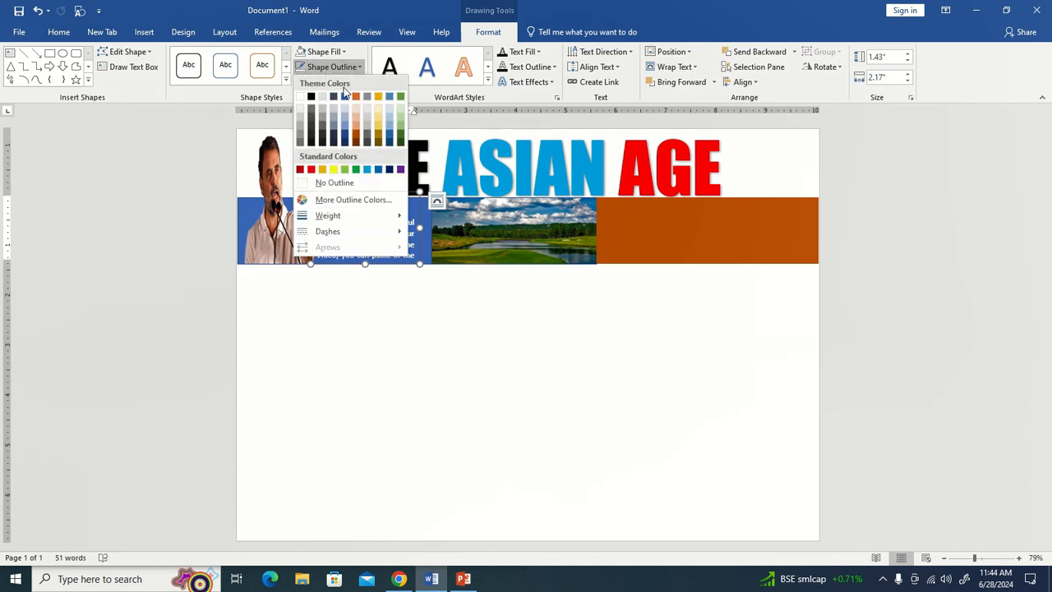
click(329, 182)
click(416, 324)
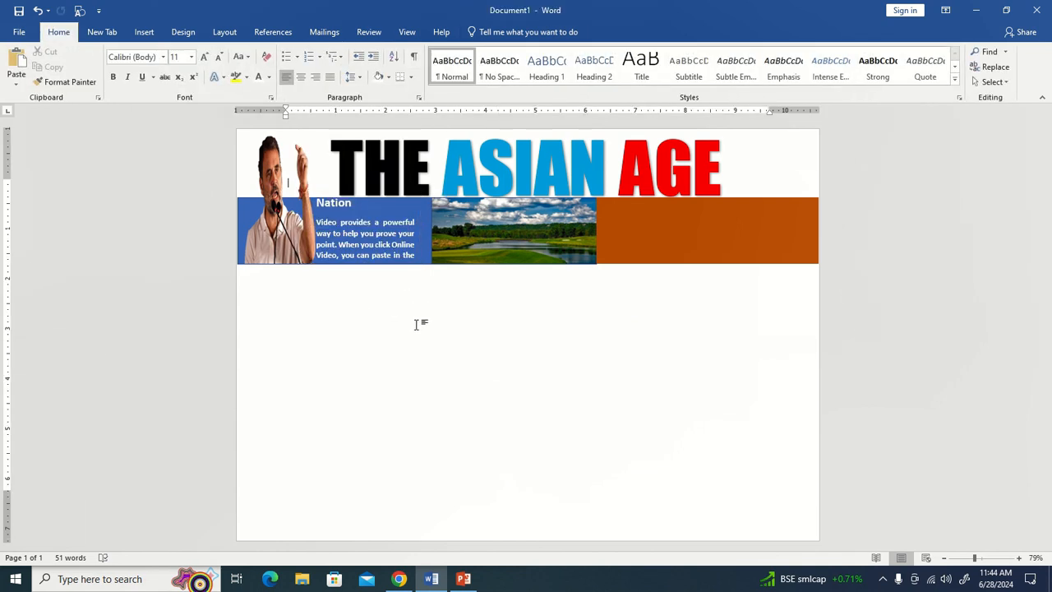
click(629, 255)
click(594, 262)
click(372, 363)
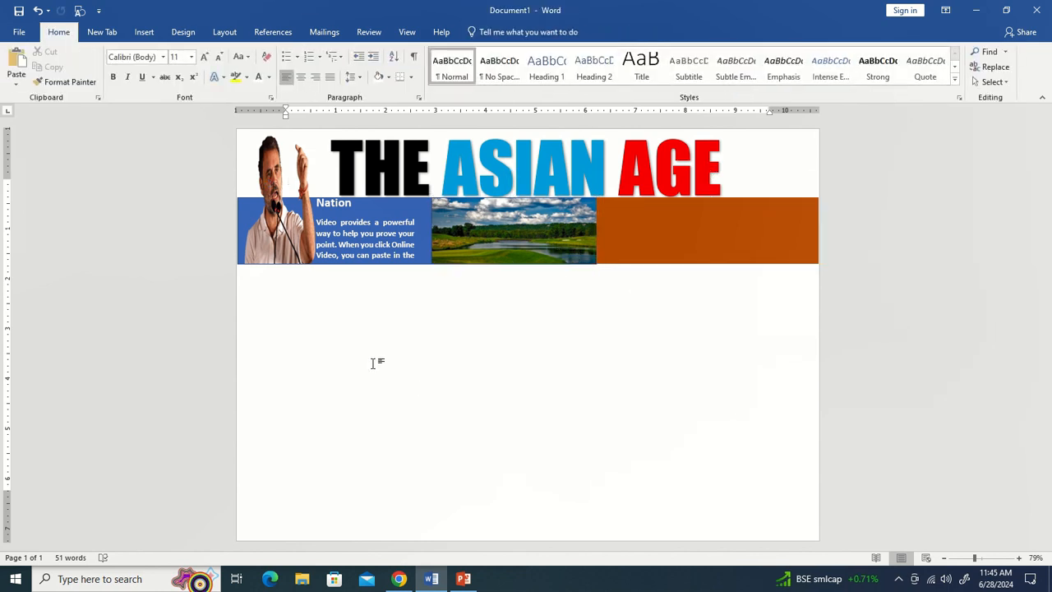
Tile the document beside the browser and display the "newspaper page" results with The Asian Age front page for reference.
key(super+Right)
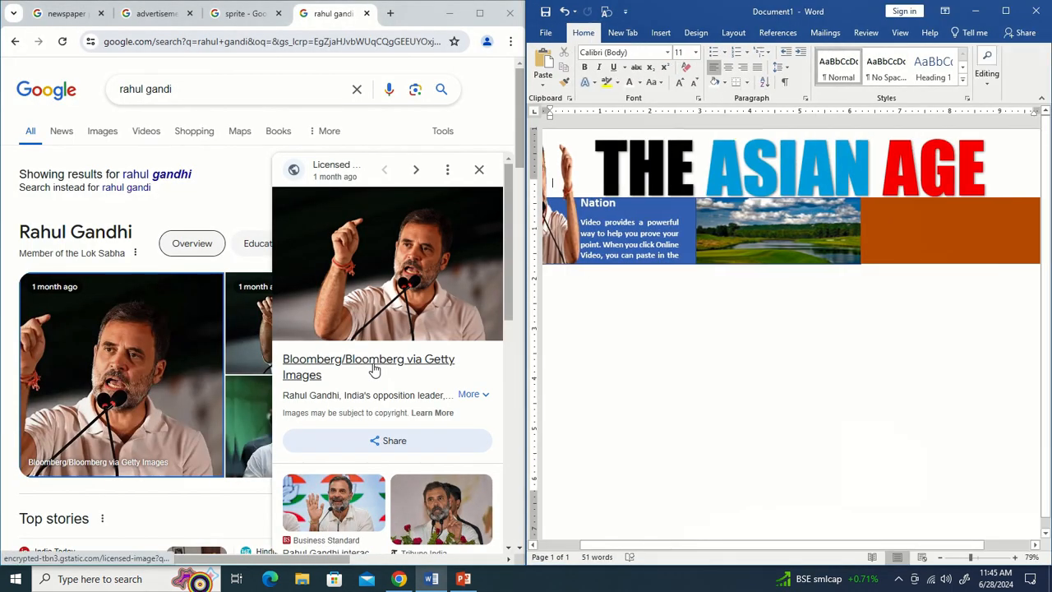
click(54, 14)
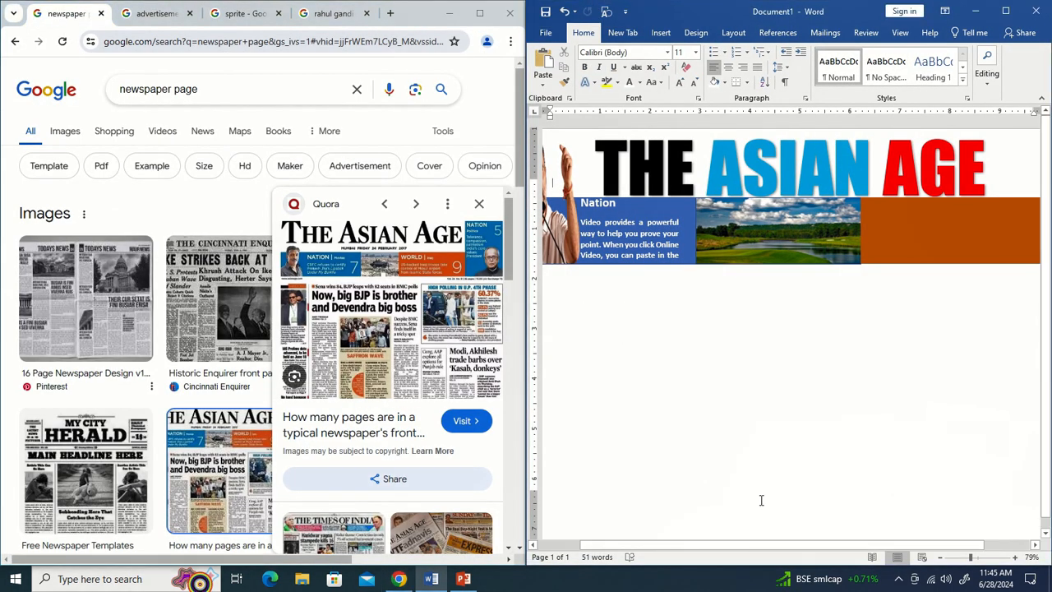
drag(712, 548, 621, 549)
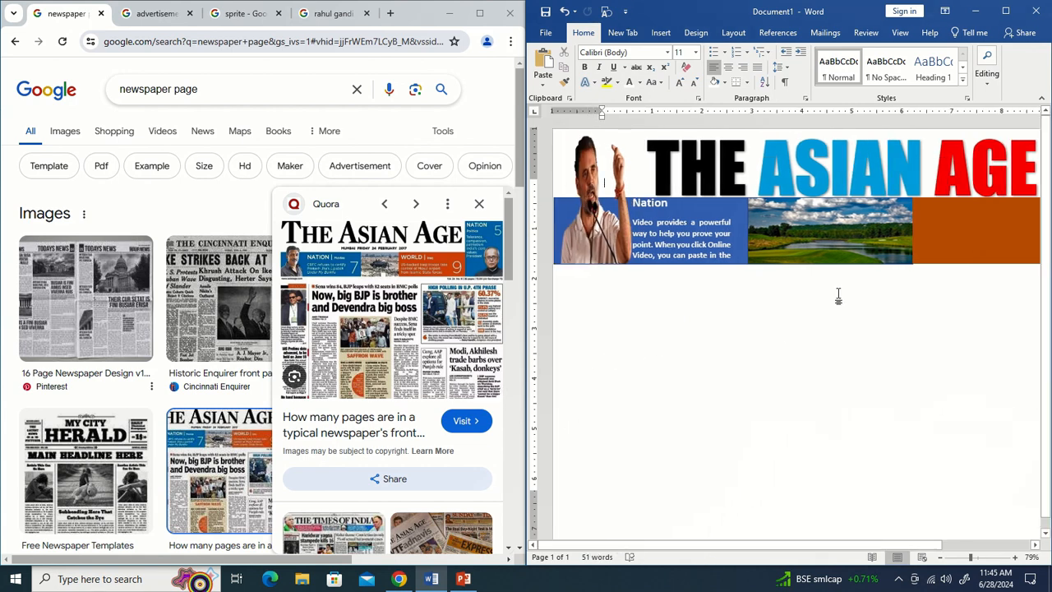
Duplicate the "Nation" text box and place the copy in the blank area below the banner.
click(707, 199)
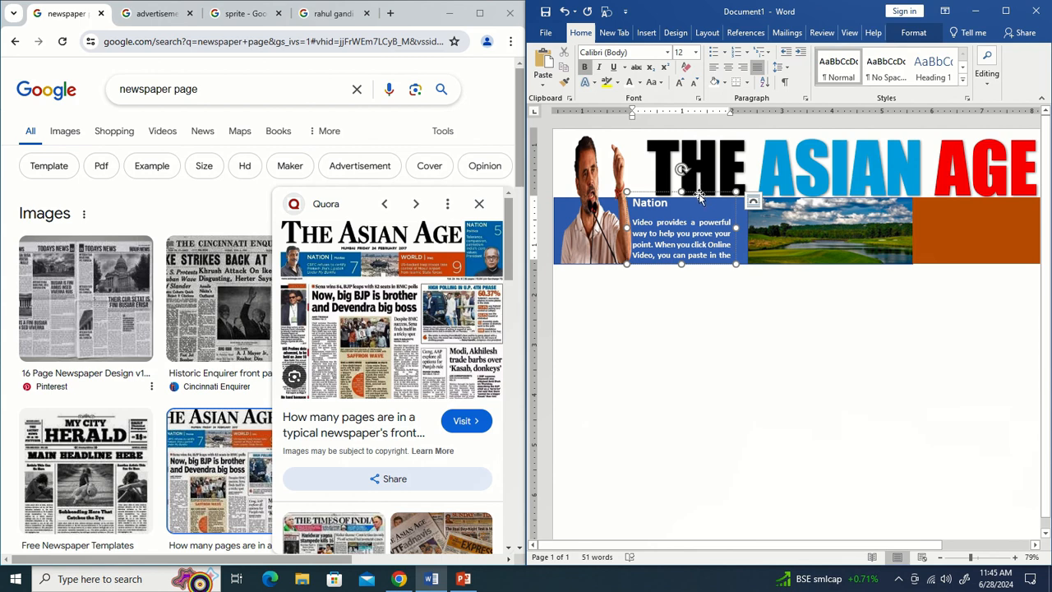
key(ctrl+d)
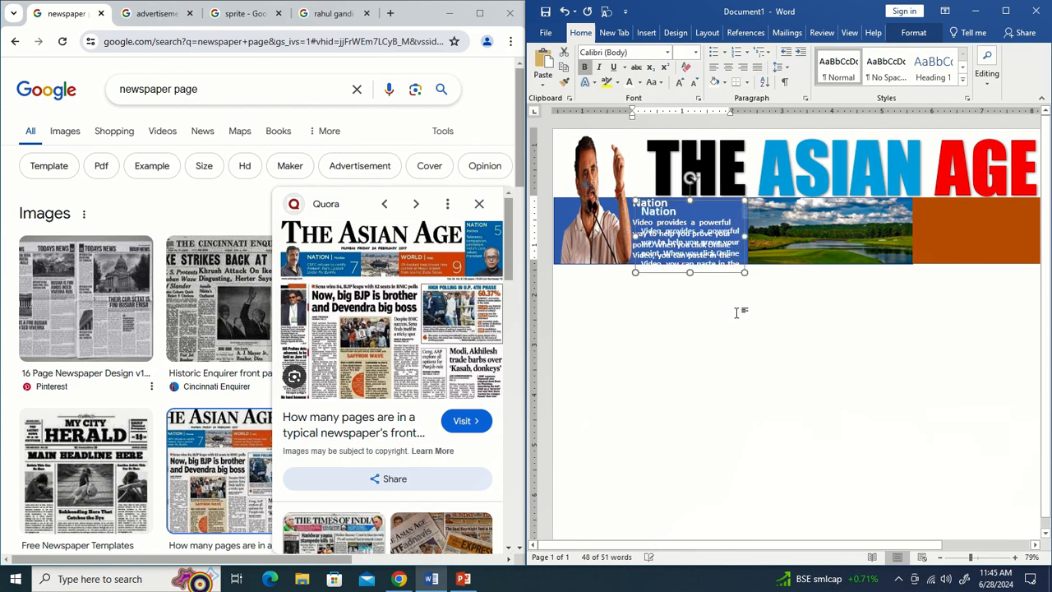
drag(719, 206, 709, 335)
Change the font color of all text in the duplicated text box to black.
drag(633, 341, 731, 402)
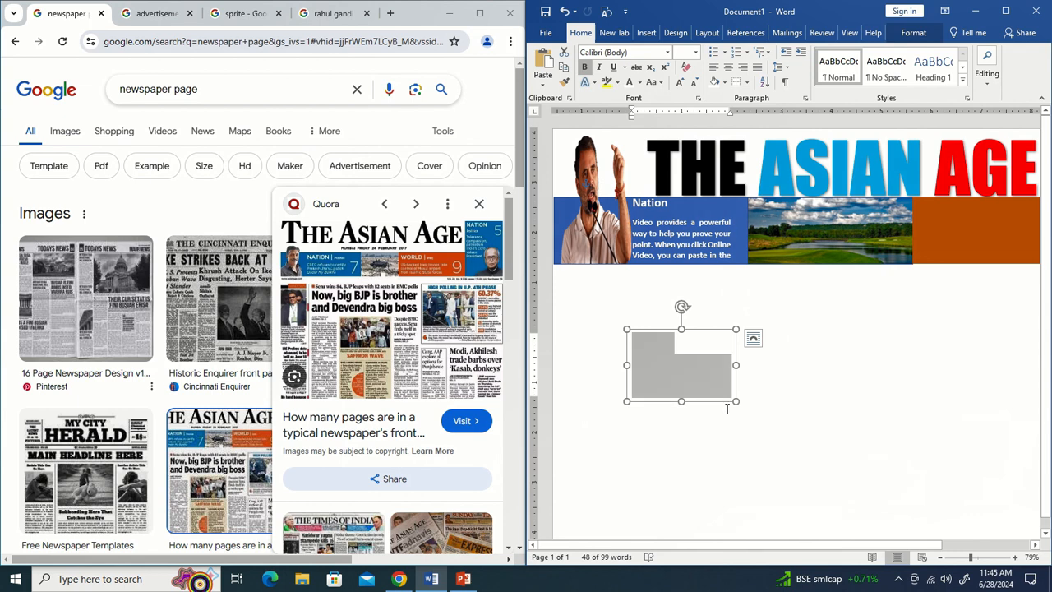
click(640, 84)
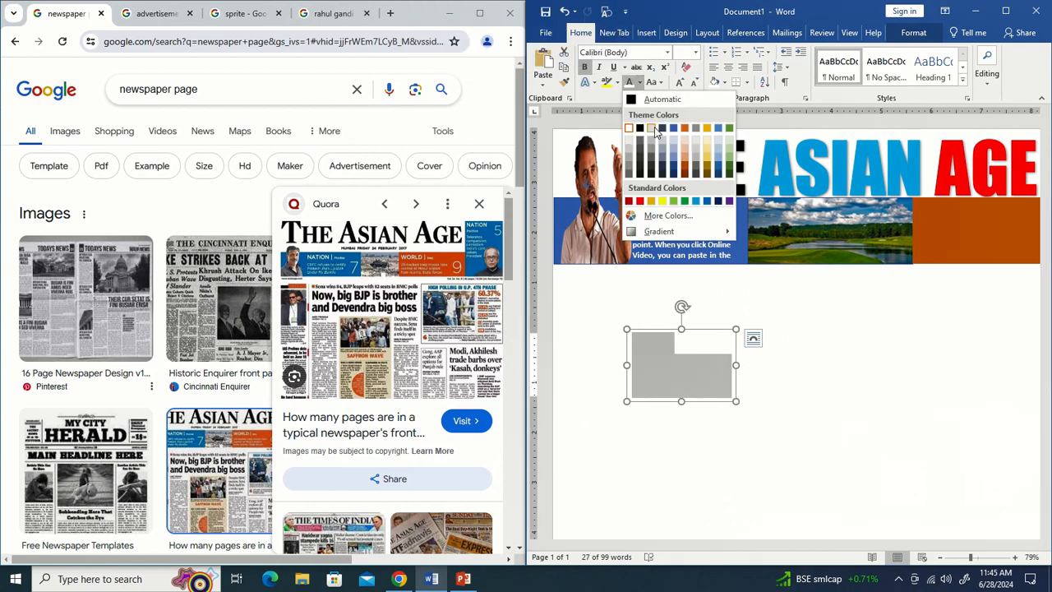
click(653, 132)
Delete the "Nation" heading from the duplicated text box.
click(673, 339)
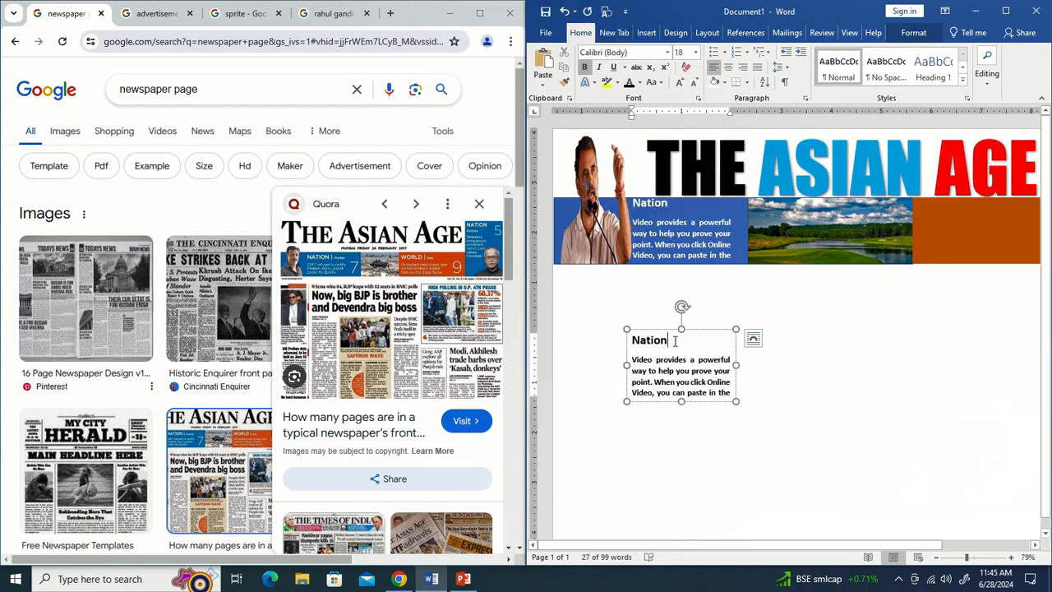
key(BackSpace)
key(BackSpace)
key(BackSpace)
key(BackSpace)
key(BackSpace)
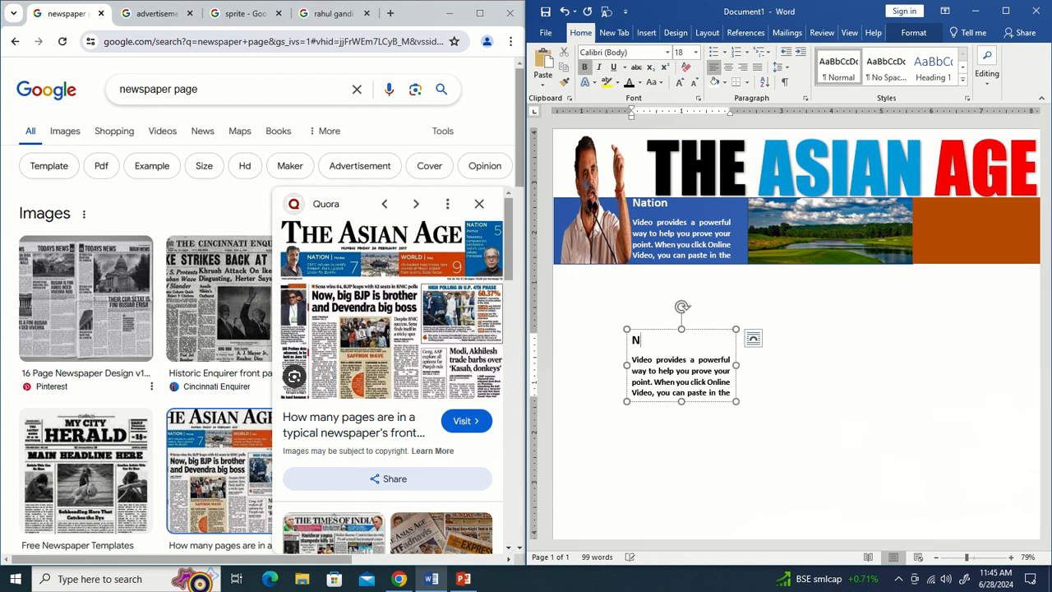
Extend the copied text box downward and delete the gap and words before "online", so the sentence reads "embed code for the online for the video".
drag(633, 359, 721, 395)
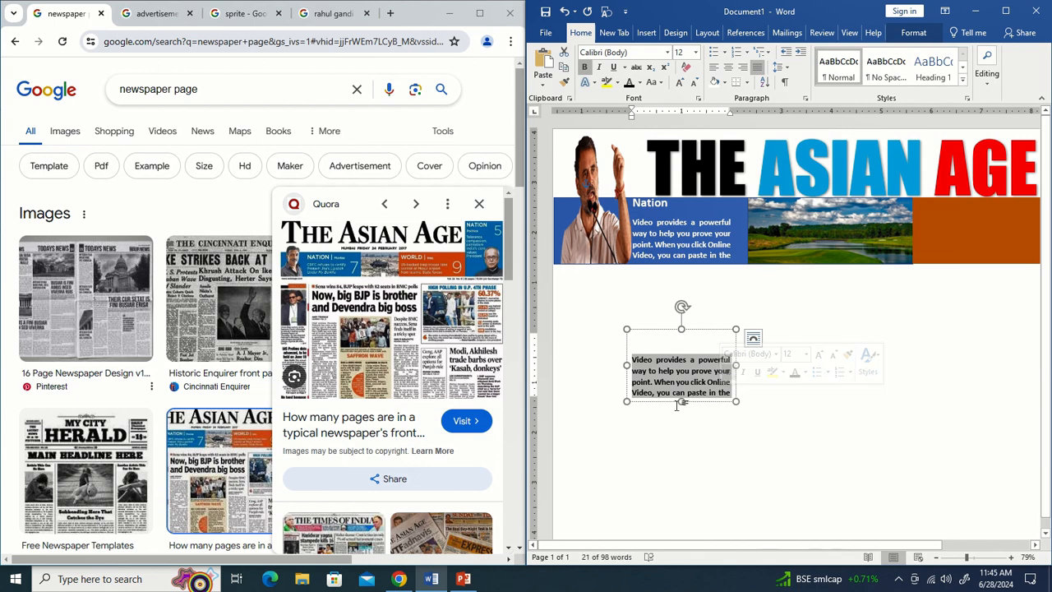
drag(685, 425, 698, 513)
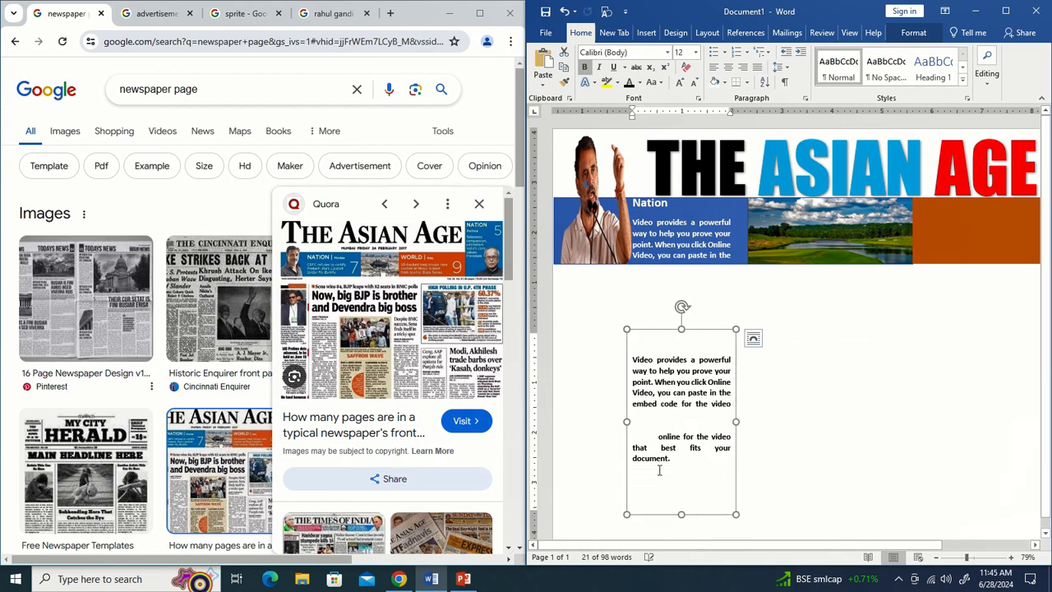
click(657, 435)
key(BackSpace)
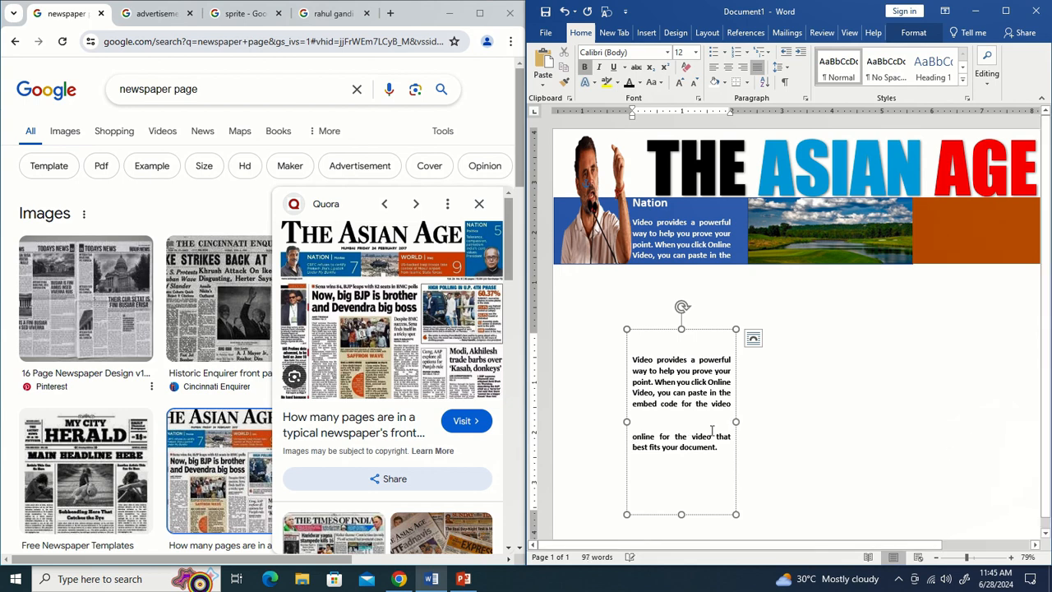
key(BackSpace)
key(BackSpace)
key(BackSpace)
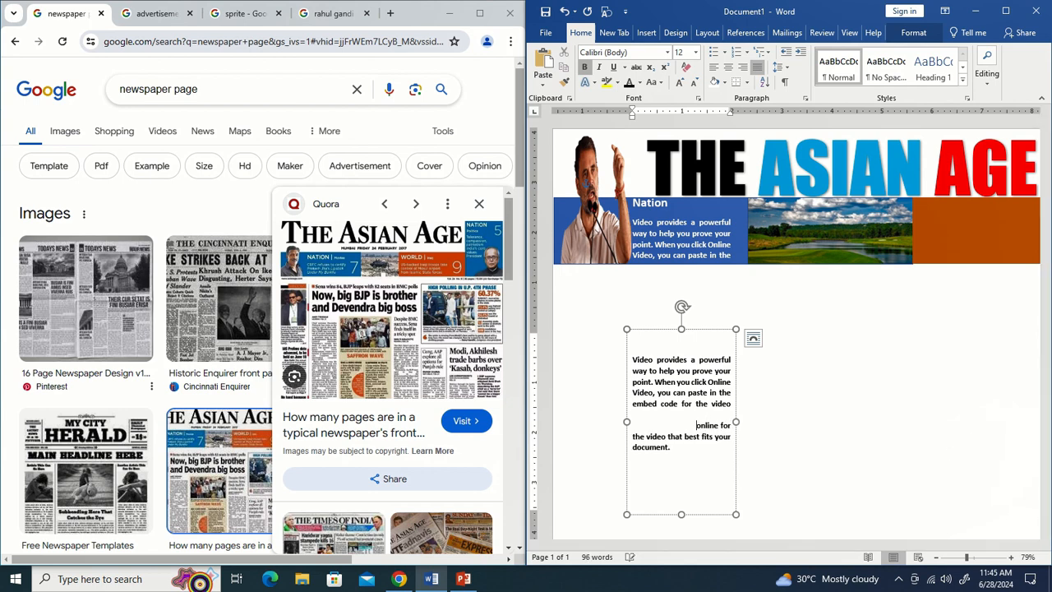
key(BackSpace)
key(BackSpace)
key(BackSpace)
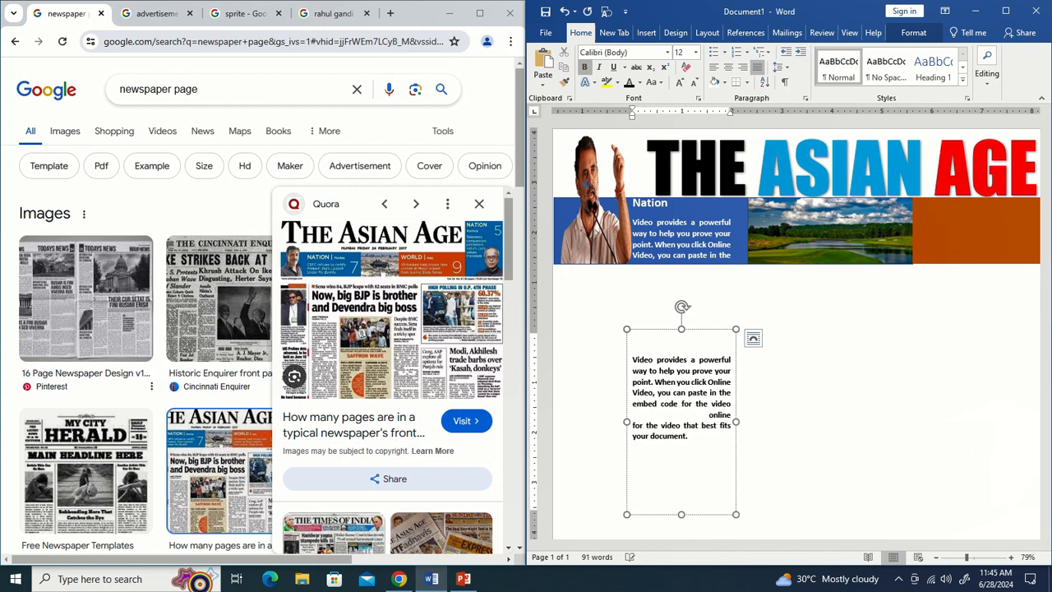
key(BackSpace)
key(BackSpace)
key(BackSpace)
key(BackSpace)
key(BackSpace)
key(BackSpace)
key(BackSpace)
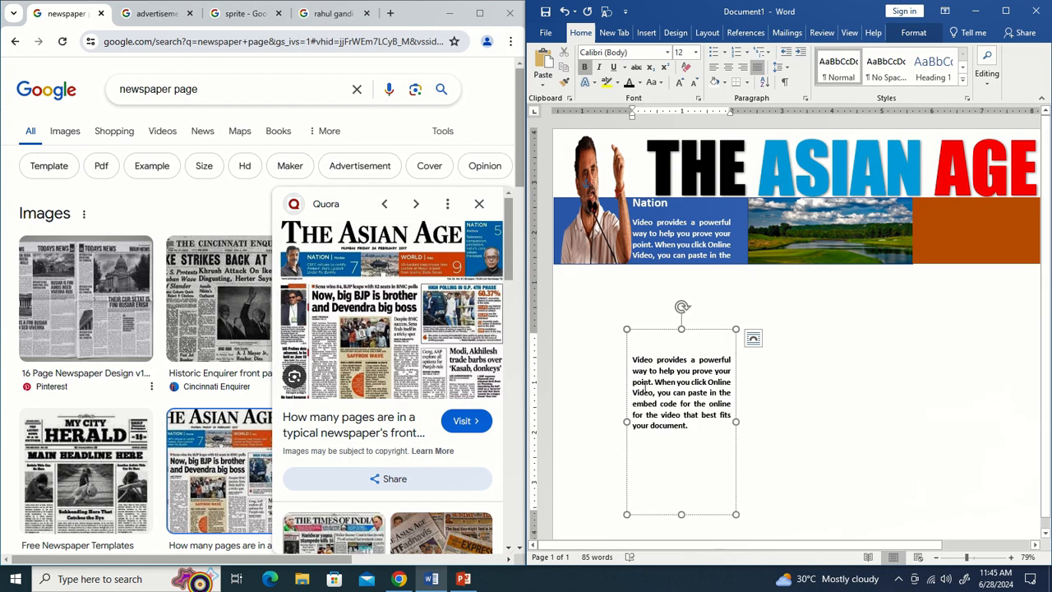
Copy the article paragraph and paste it directly after itself in the same text box.
drag(633, 362, 695, 439)
key(ctrl+c)
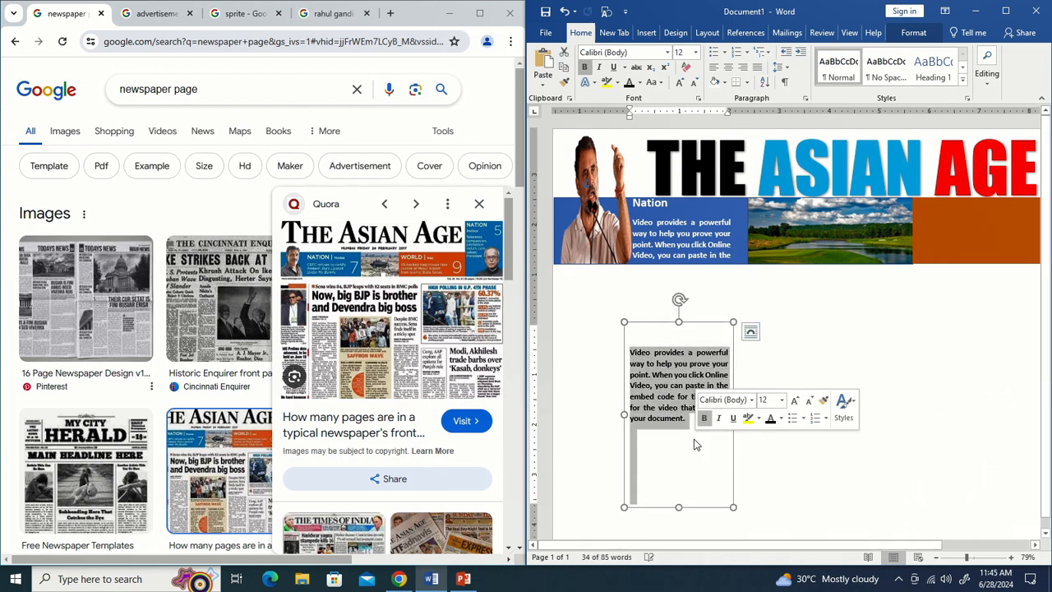
click(692, 421)
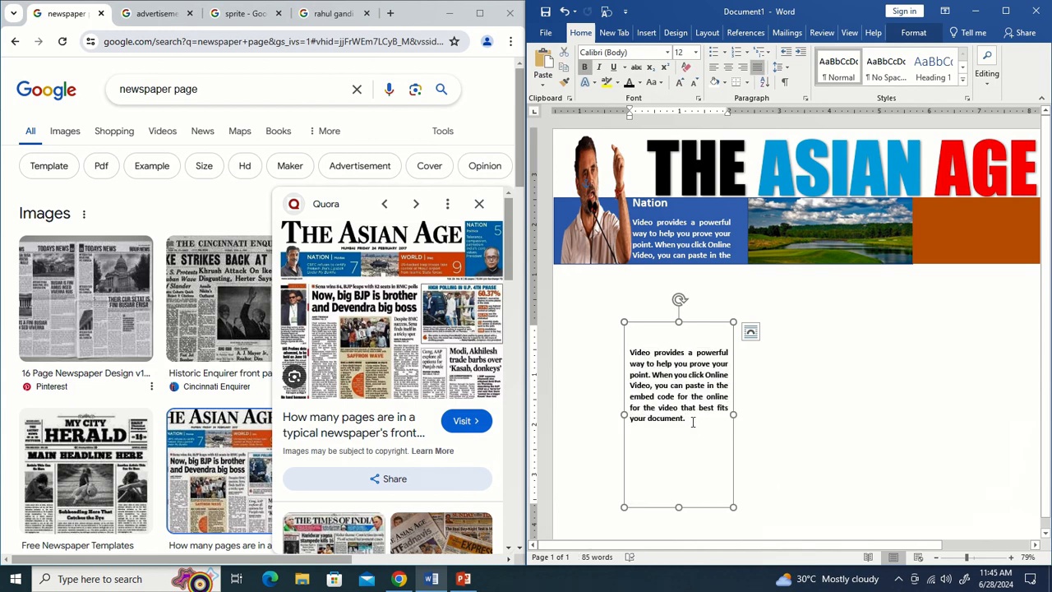
key(ctrl+v)
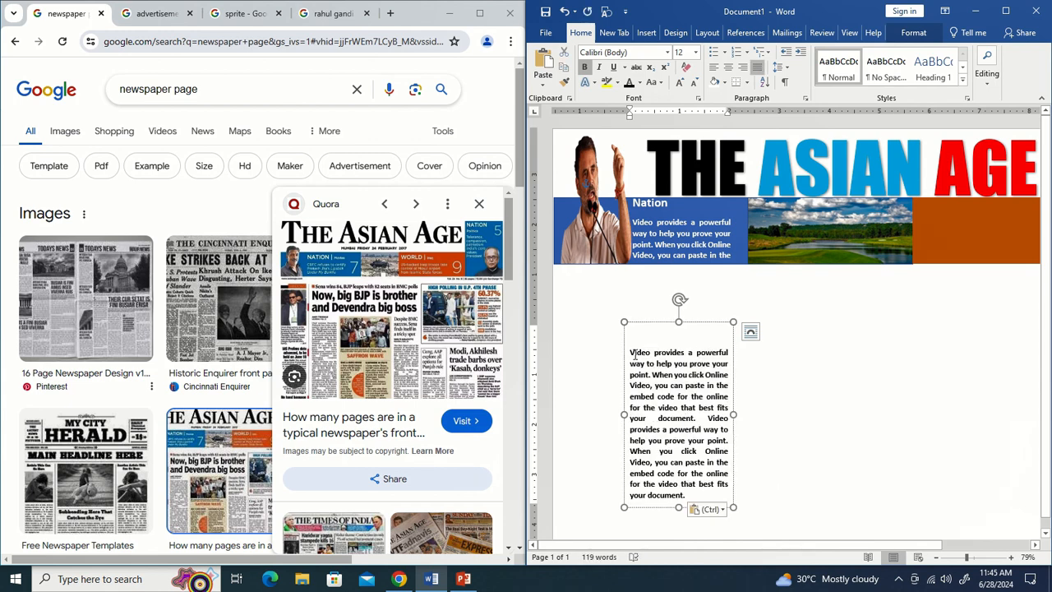
Remove the blank line above the article text and move the text box down toward the page's left edge.
click(634, 355)
key(BackSpace)
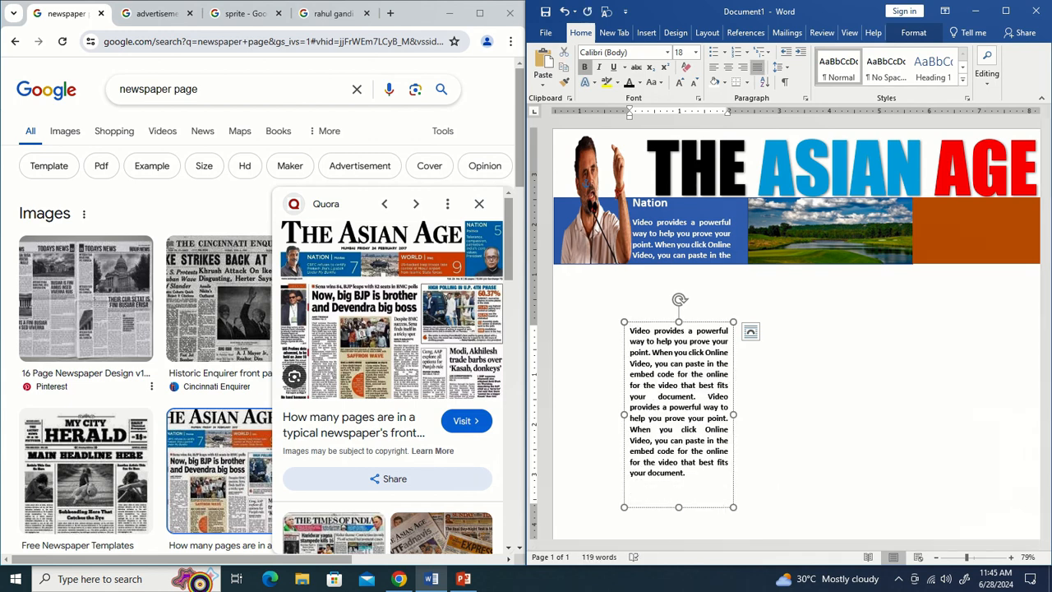
drag(707, 325, 657, 346)
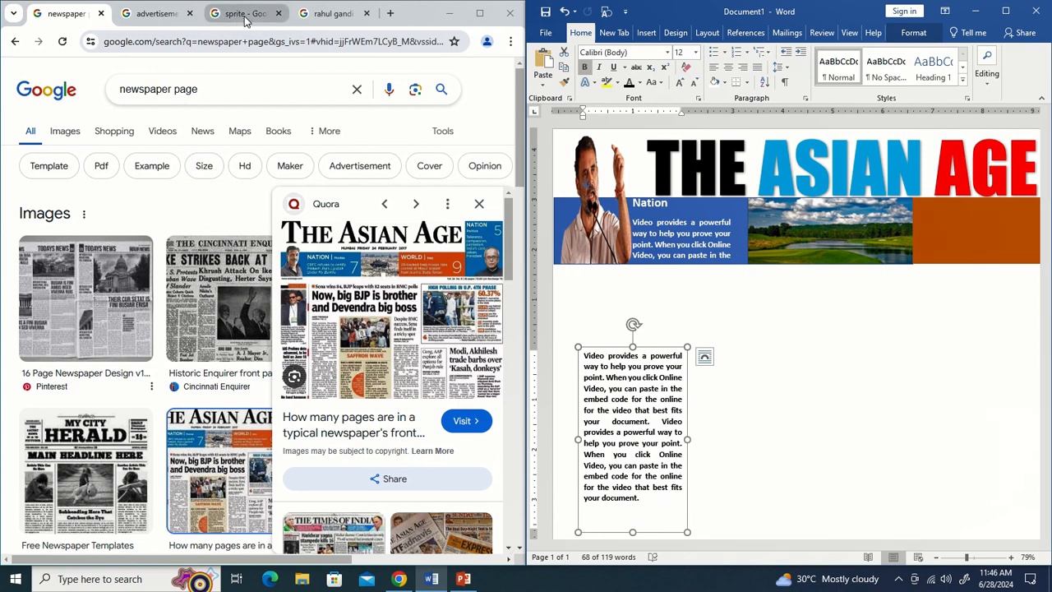
Switch to the browser's "rahul gandi" results and search Google for "modi" instead.
click(333, 13)
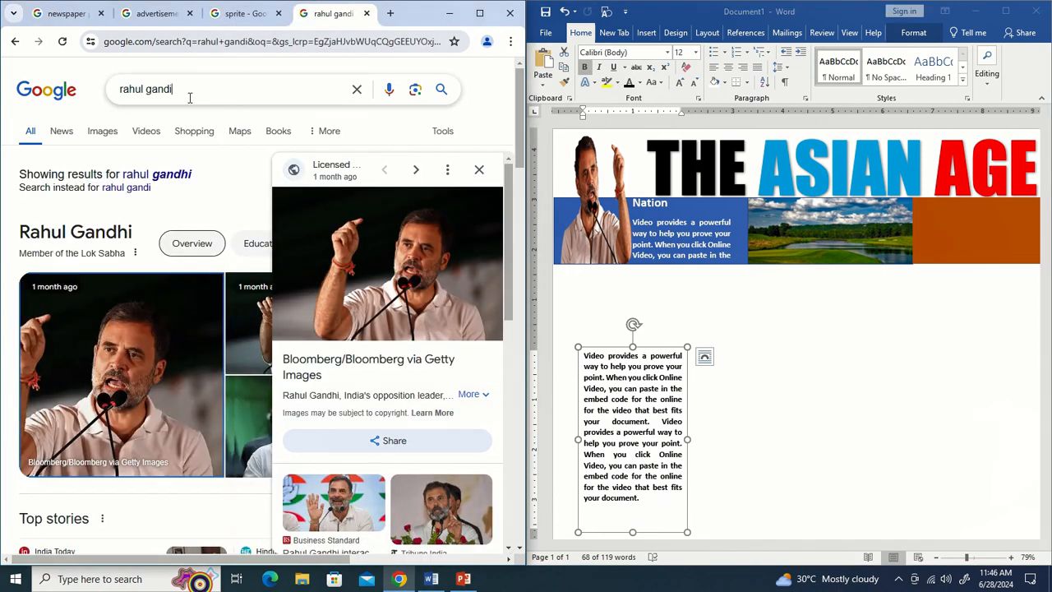
drag(190, 97, 114, 93)
text(m)
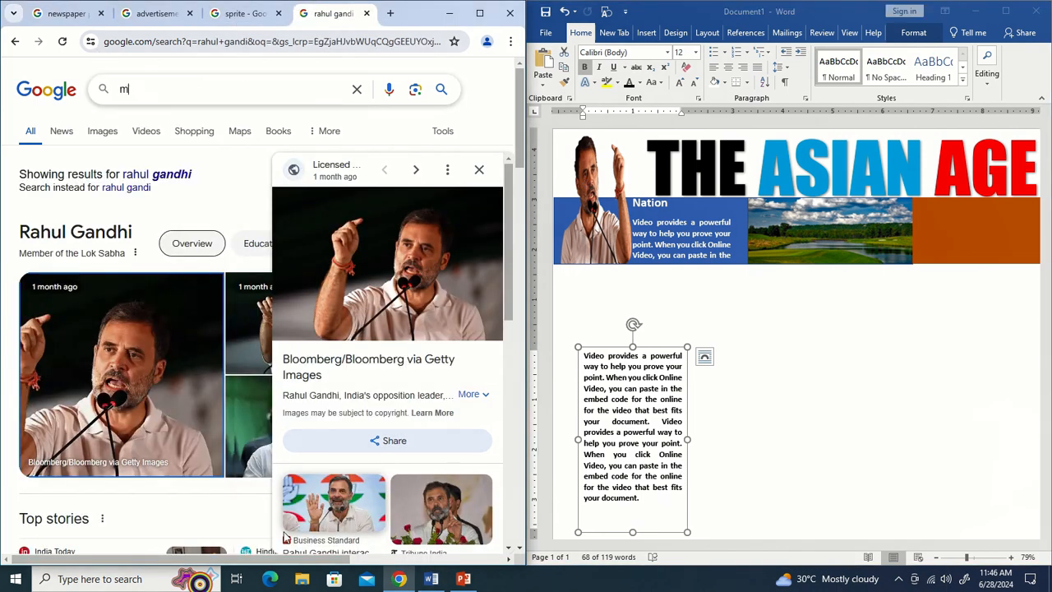
text(odi)
key(Return)
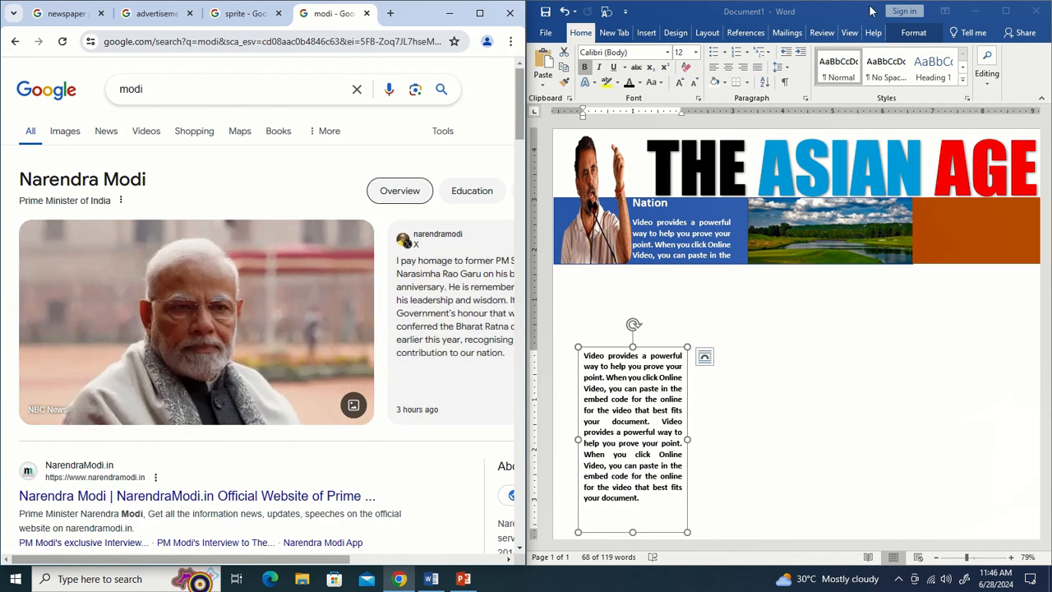
mouse_move(510, 6)
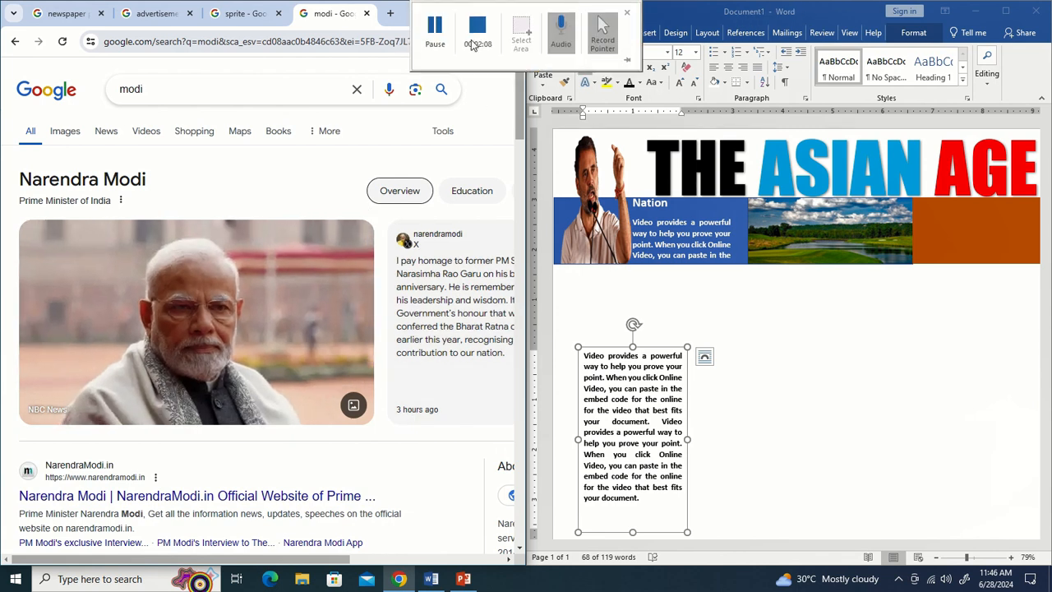
click(435, 33)
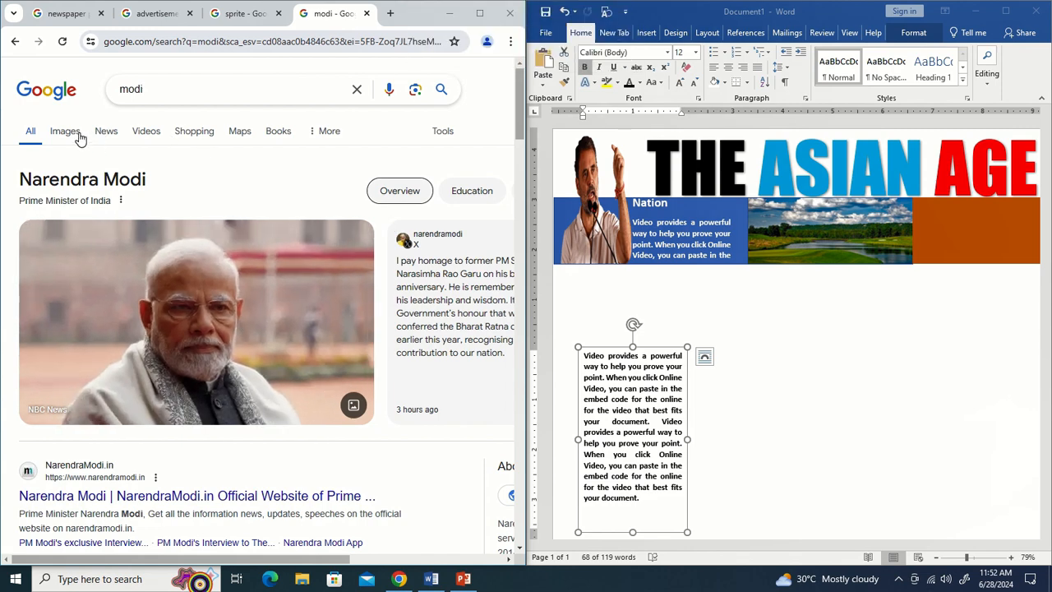
Show the image results for "modi" and copy The Hindu's photo of Modi with Sheikh Hasina.
click(75, 134)
scroll(201, 398, down, 5)
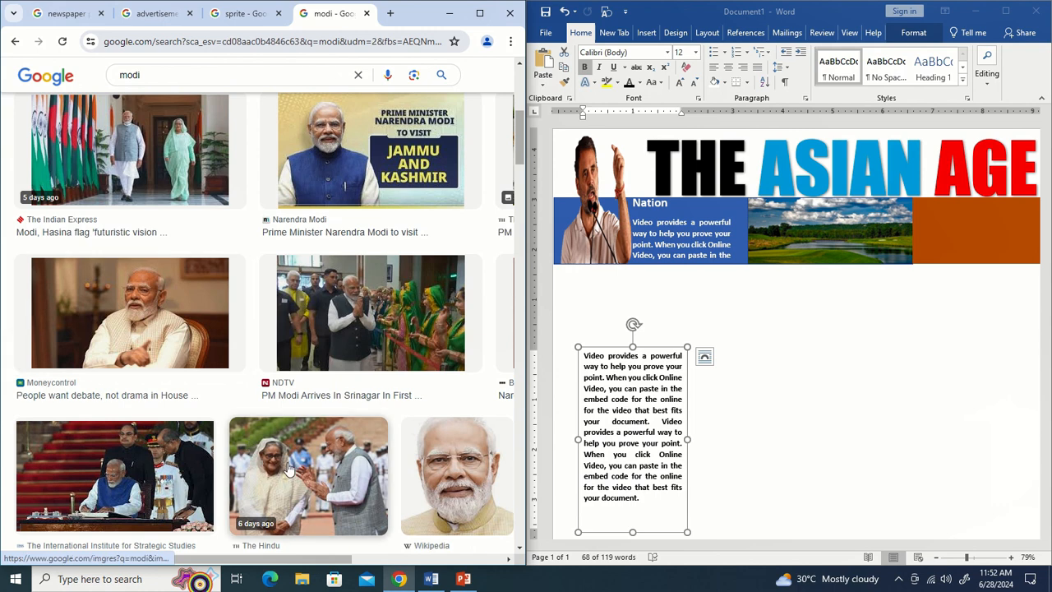
click(289, 467)
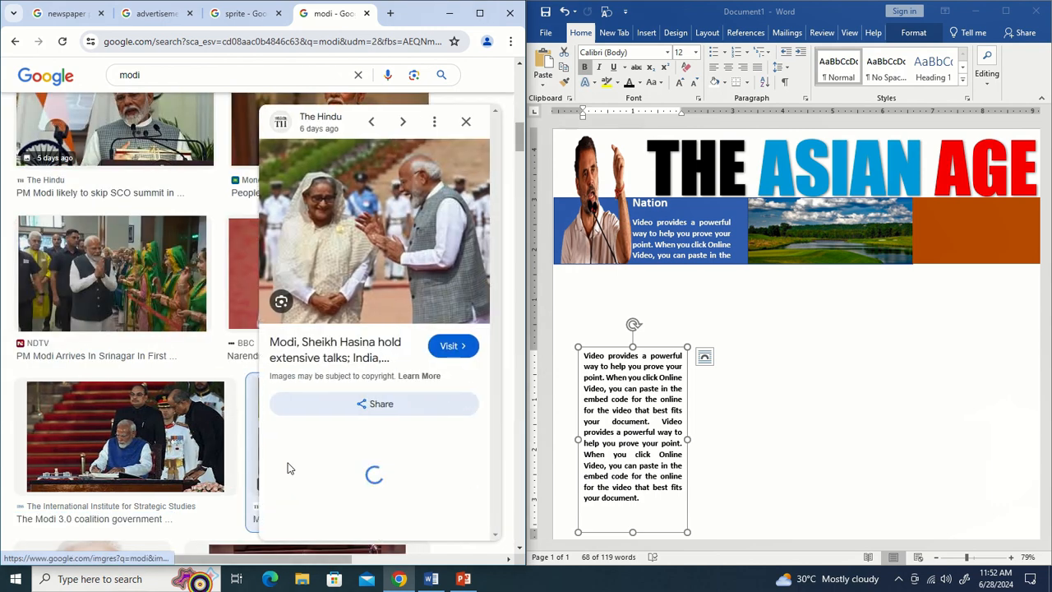
right_click(357, 222)
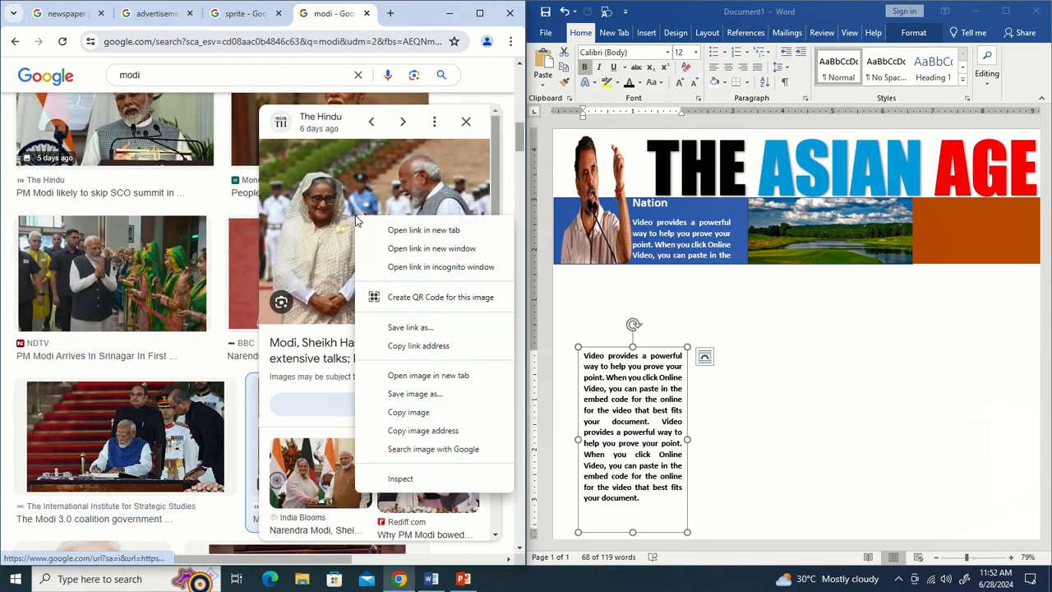
click(401, 412)
Paste the copied photo into the Word document and set its height to 2 inches.
right_click(734, 359)
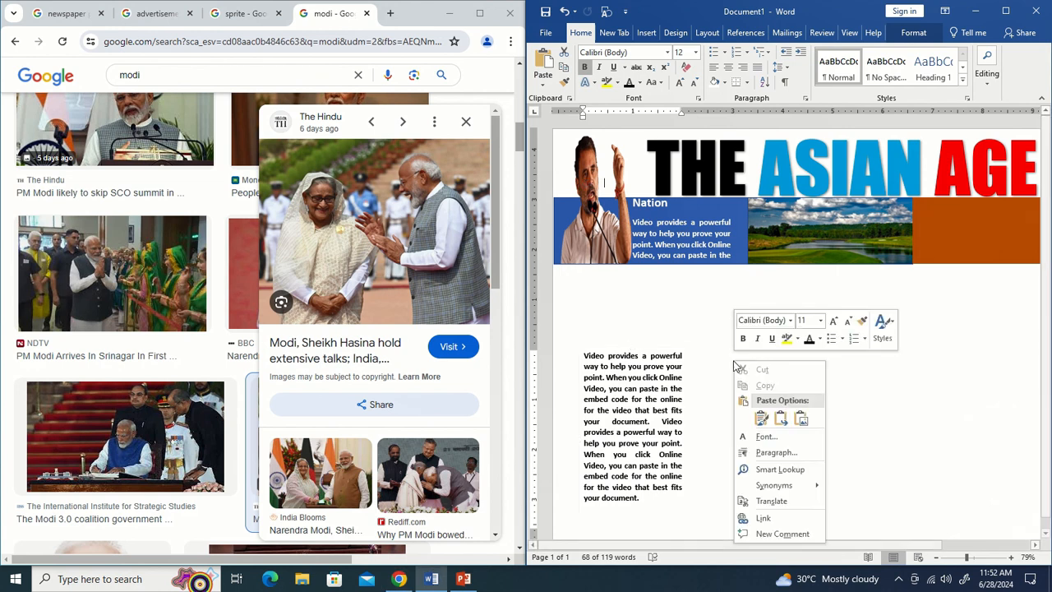
key(ctrl+v)
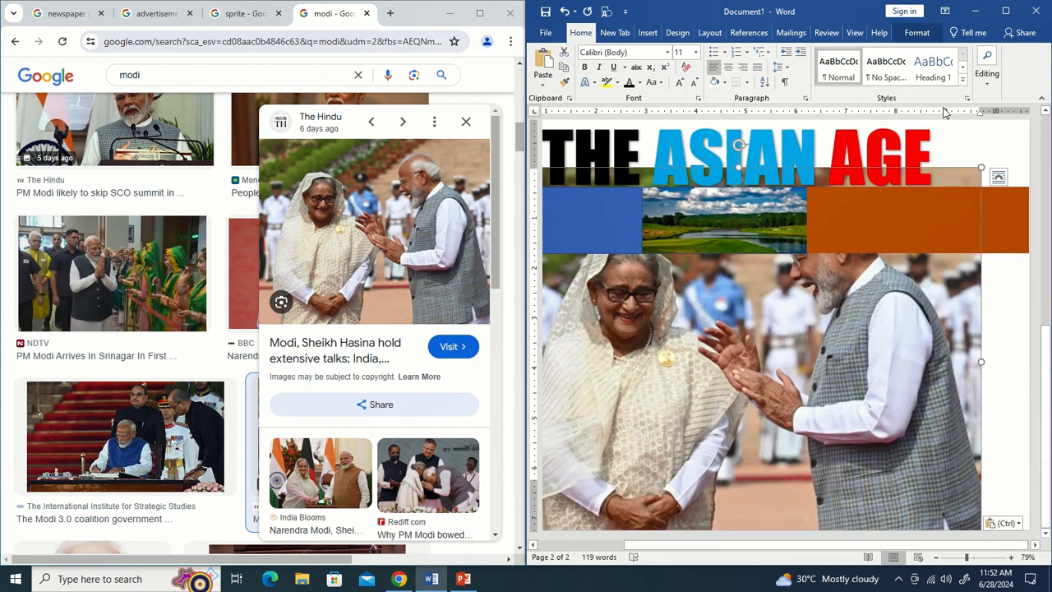
click(916, 33)
click(986, 58)
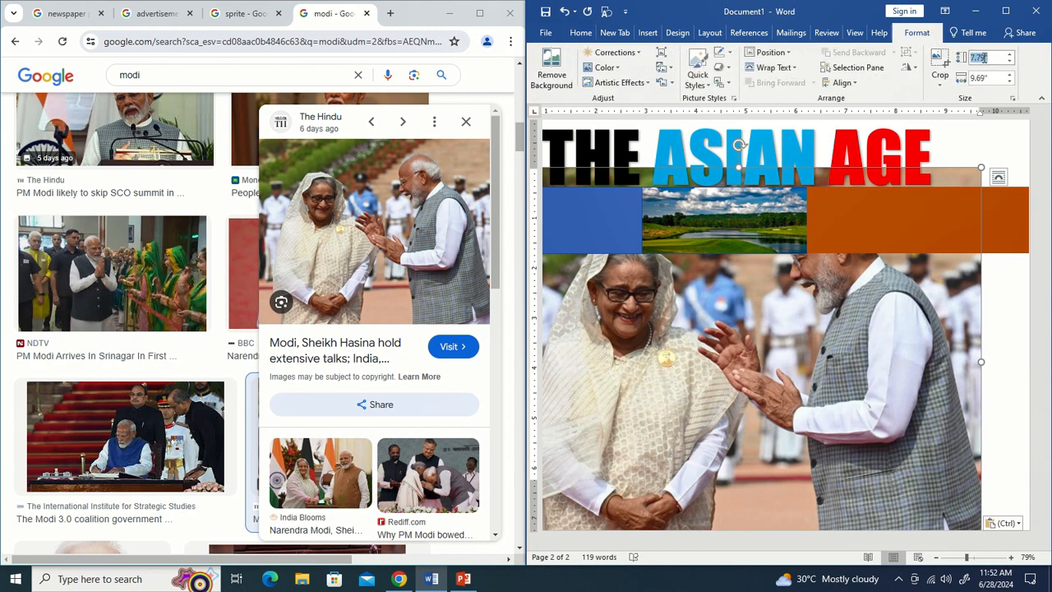
text(2)
key(Return)
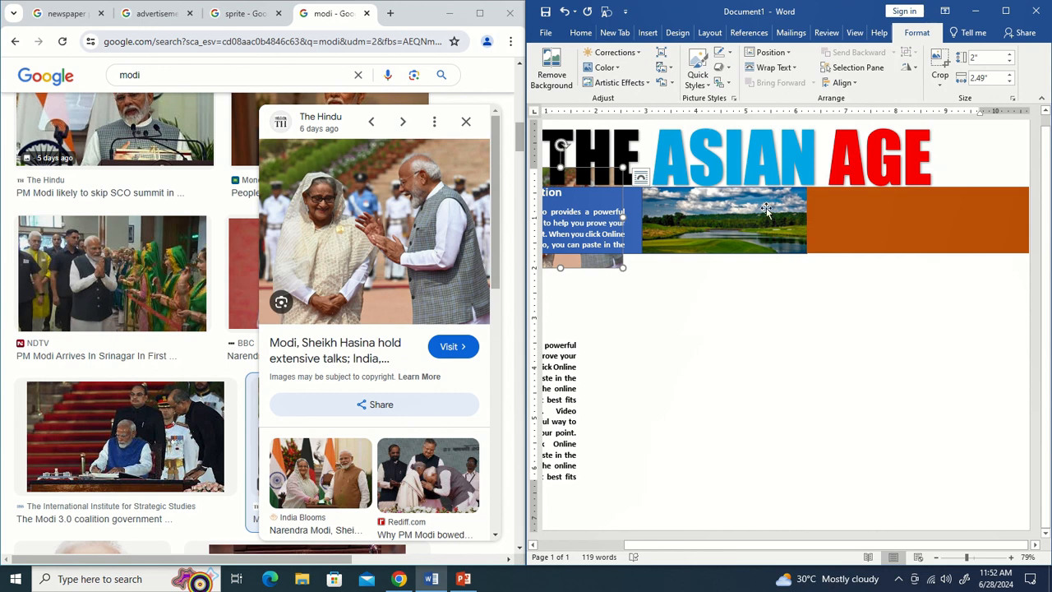
Set the photo's text wrapping to In Front of Text and move it just below the banner.
click(772, 67)
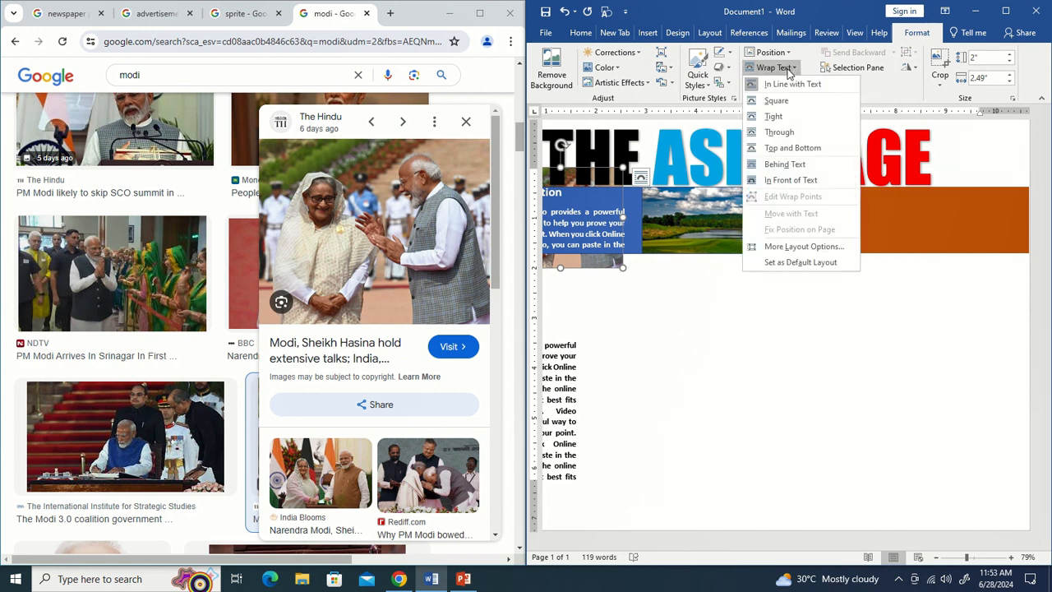
click(796, 179)
drag(617, 265, 630, 322)
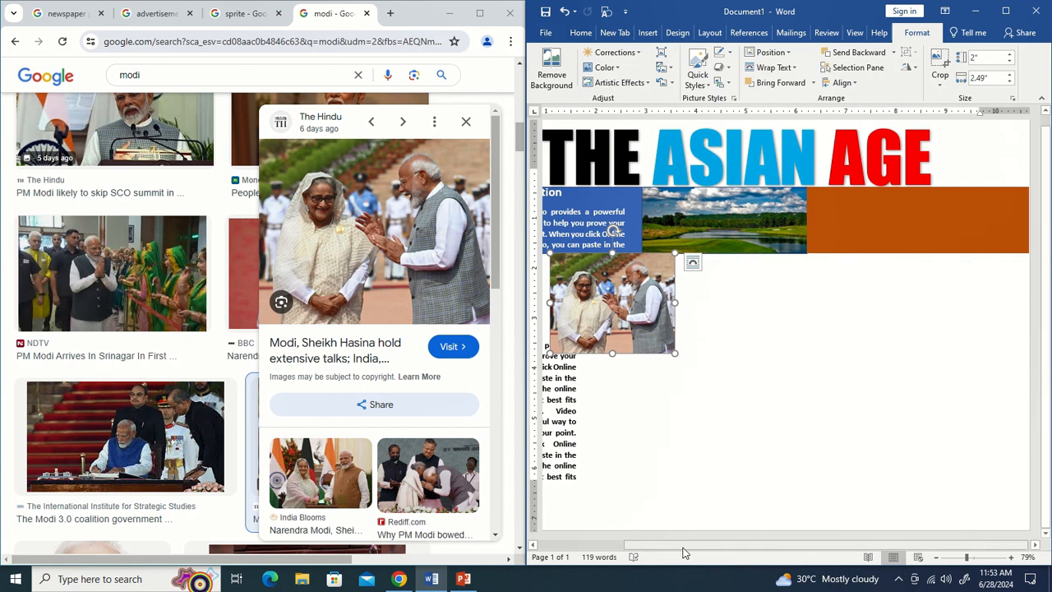
drag(684, 546, 593, 545)
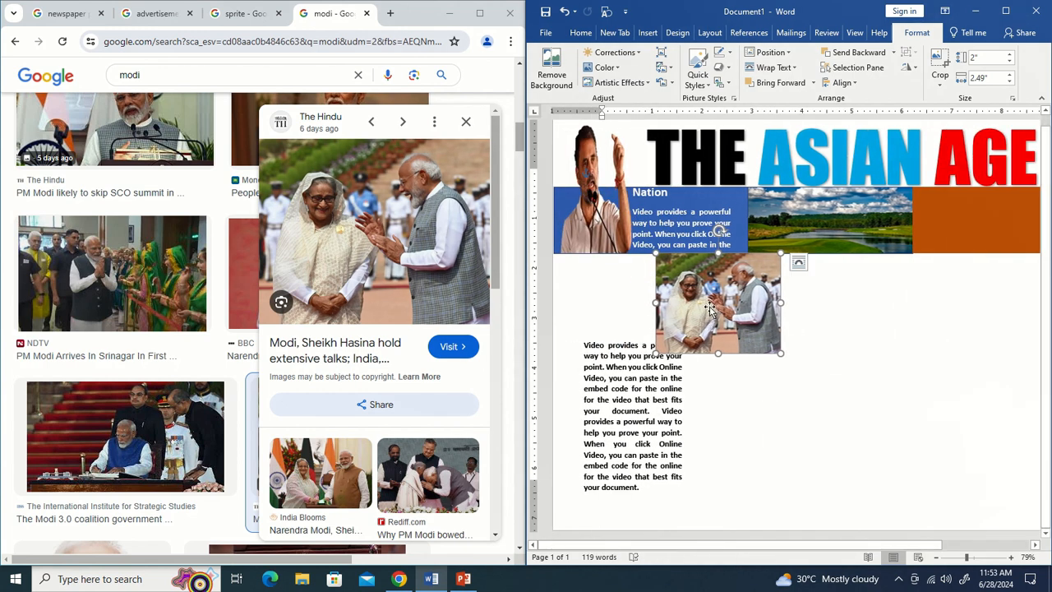
Shrink the photo to about 1.59 by 2.28 inches and place it directly under the banner at the page's left edge.
drag(711, 308, 786, 365)
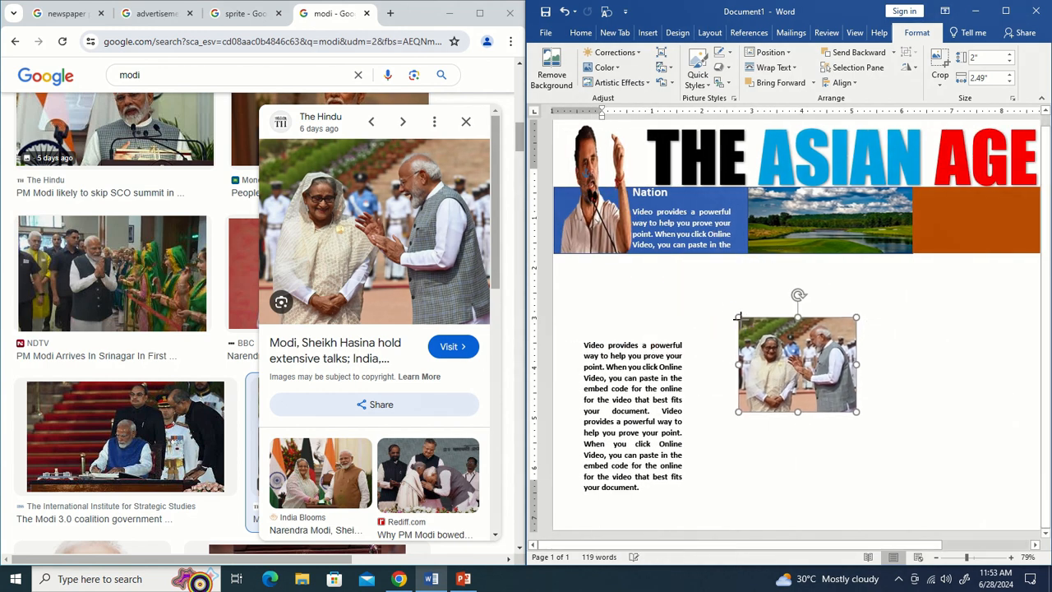
drag(737, 316, 767, 340)
drag(809, 386, 676, 298)
drag(618, 261, 620, 276)
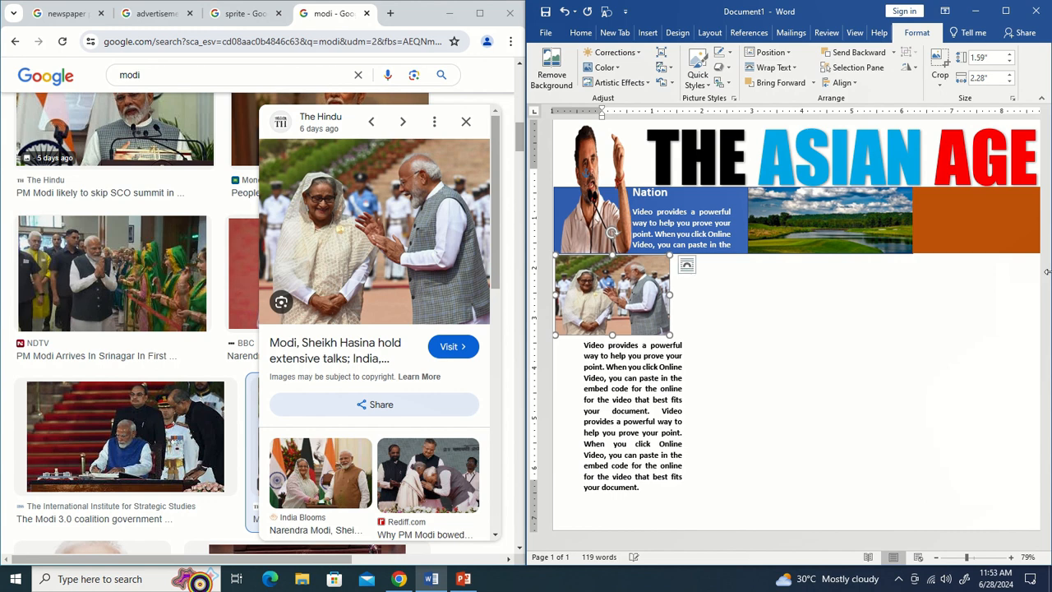
Nudge the article text box left until it lines up with the page's left edge under the photo.
click(661, 454)
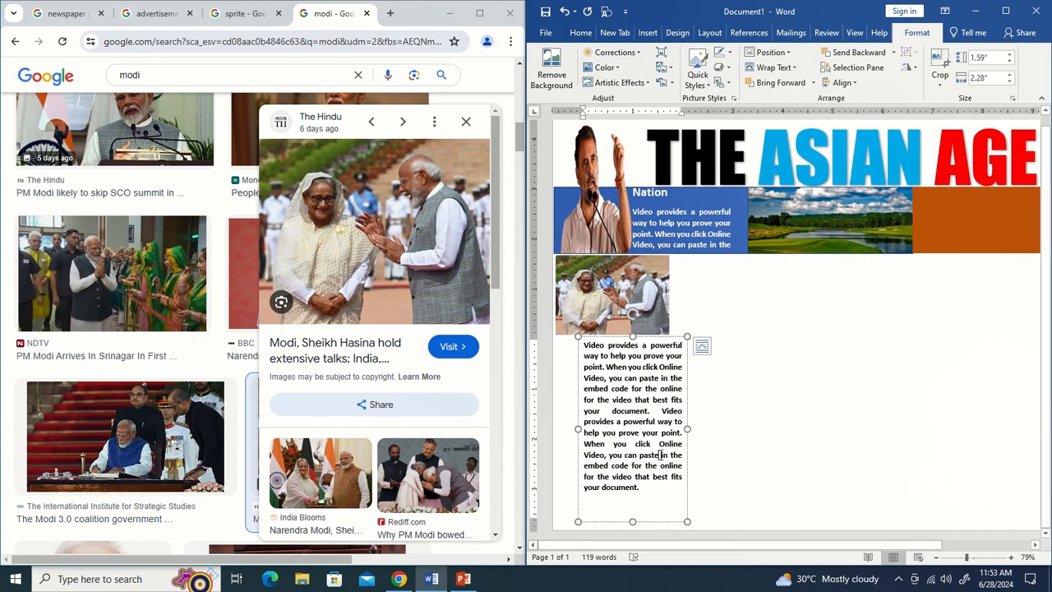
key(Left)
key(Left)
key(Left)
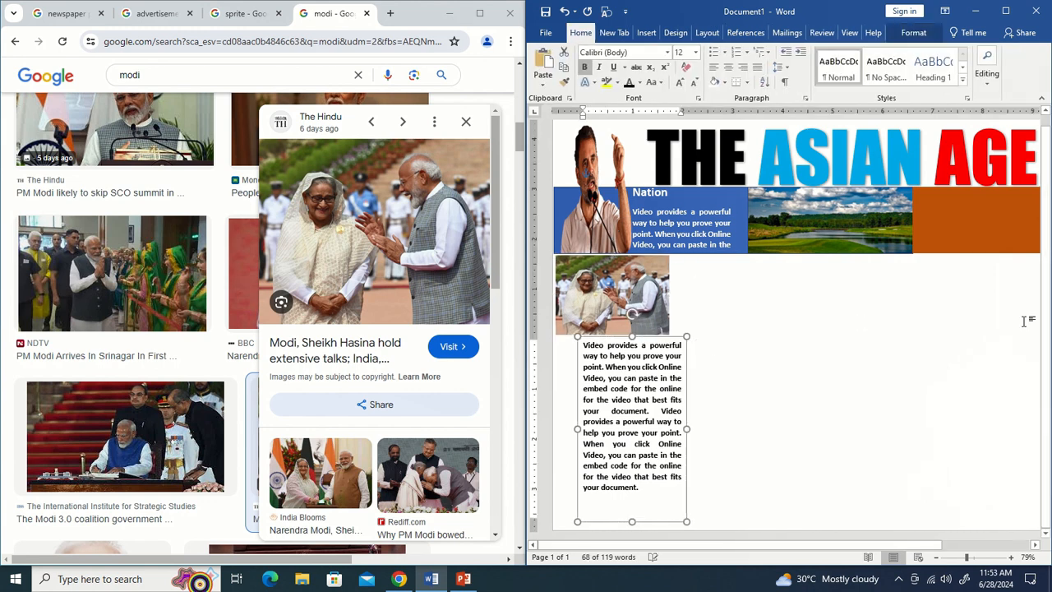
key(Left)
key(Left)
key(Left)
key(Left)
key(Left)
key(Left)
key(Left)
key(Left)
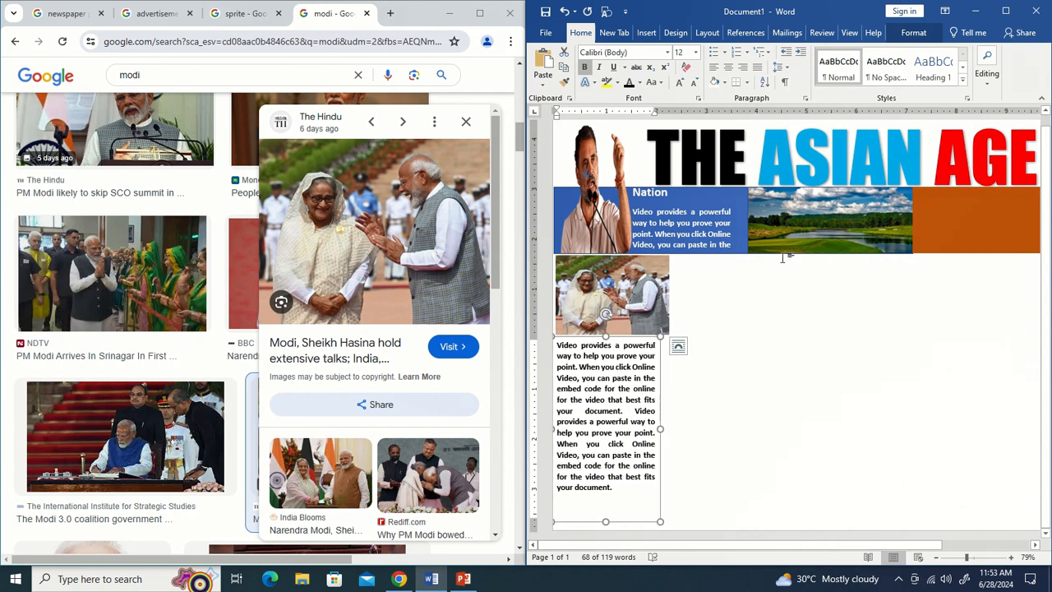
Narrow the news photo to the width of the article text below it and bring up the reference newspaper page in Chrome.
click(658, 297)
drag(668, 294, 655, 294)
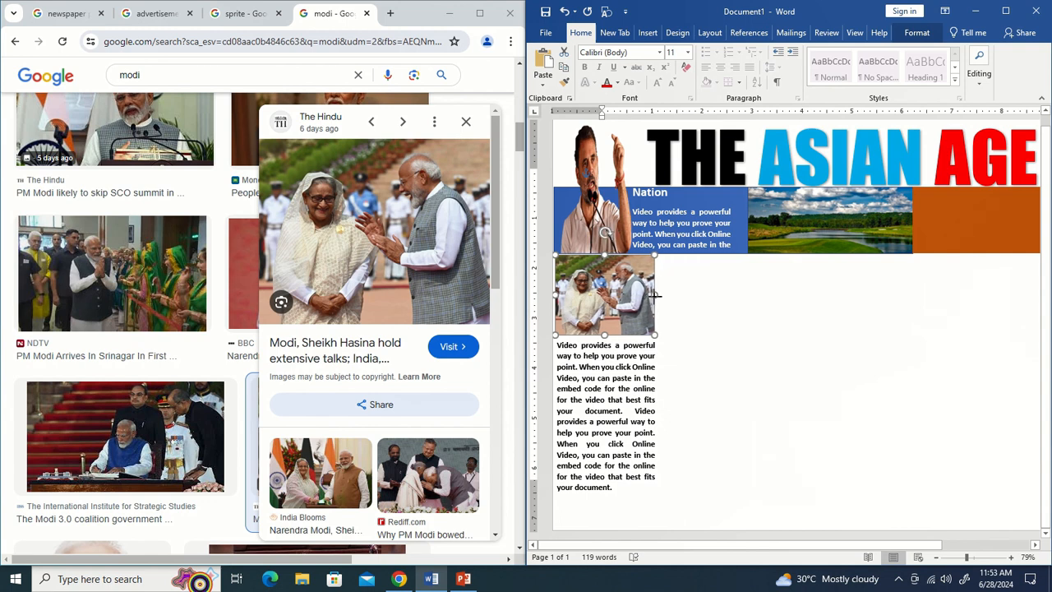
click(735, 417)
click(66, 13)
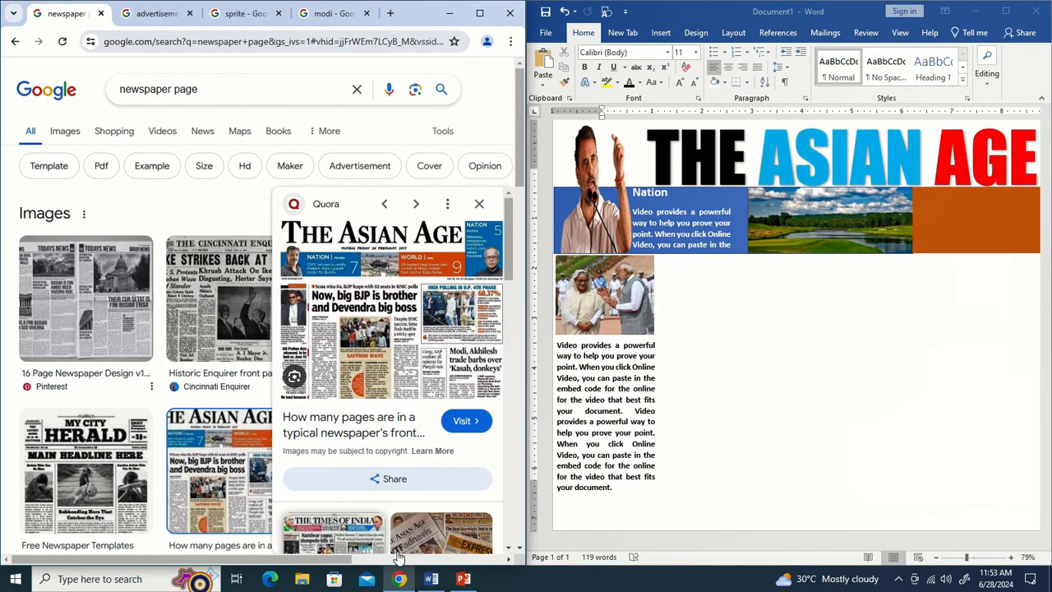
Copy the article's lines "embed code for the online for the video that best fits" and append them right after its last sentence.
click(613, 488)
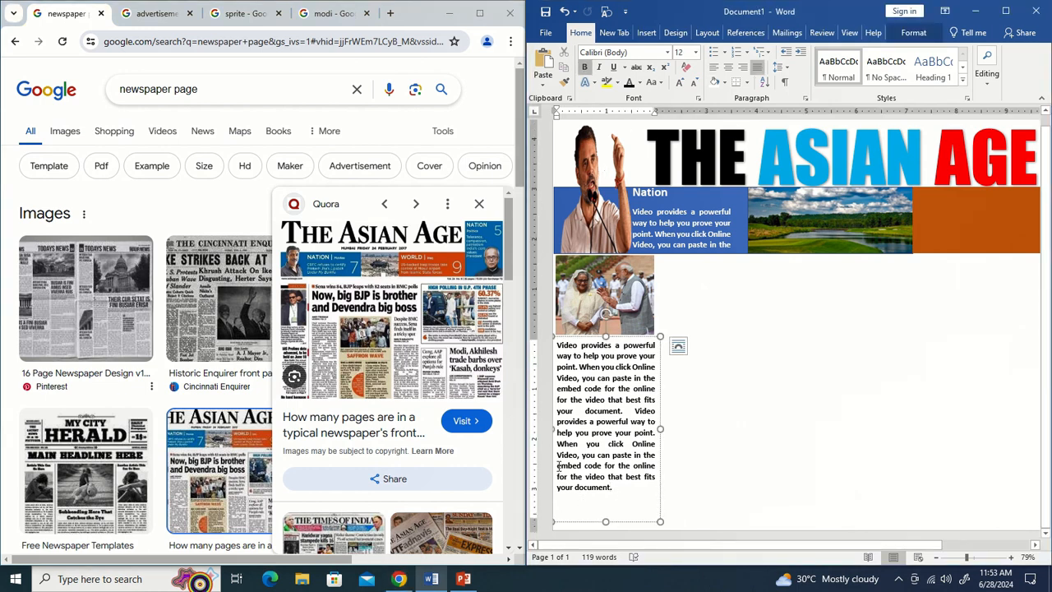
drag(557, 465, 657, 481)
click(588, 483)
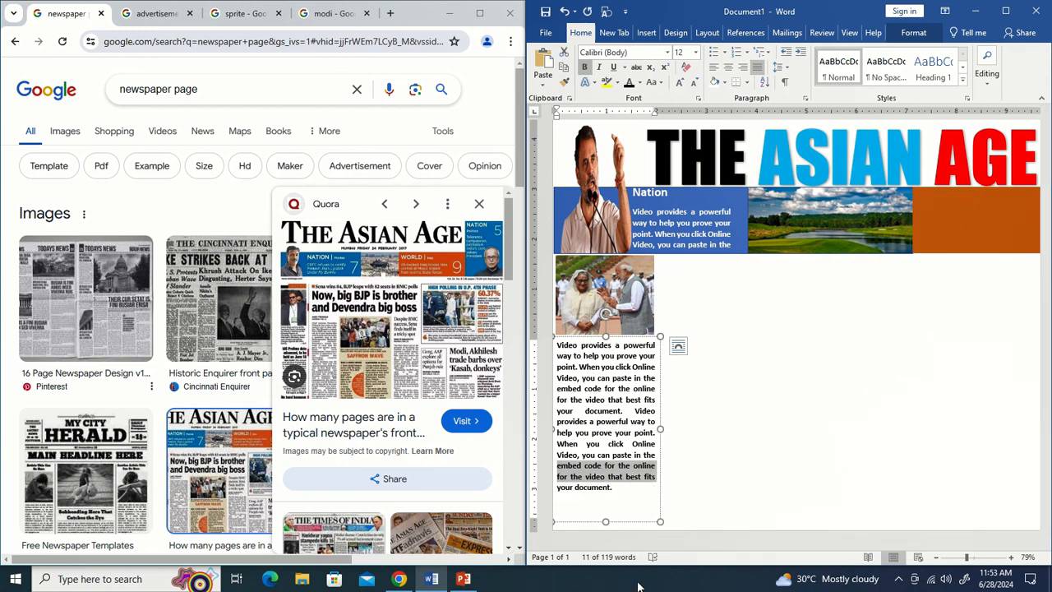
click(625, 502)
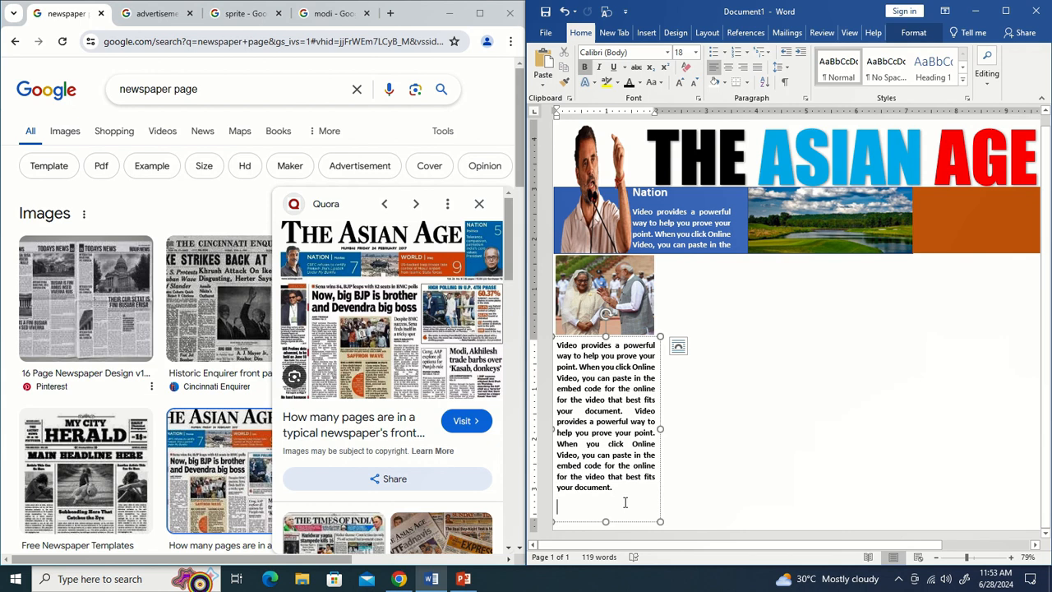
key(ctrl+v)
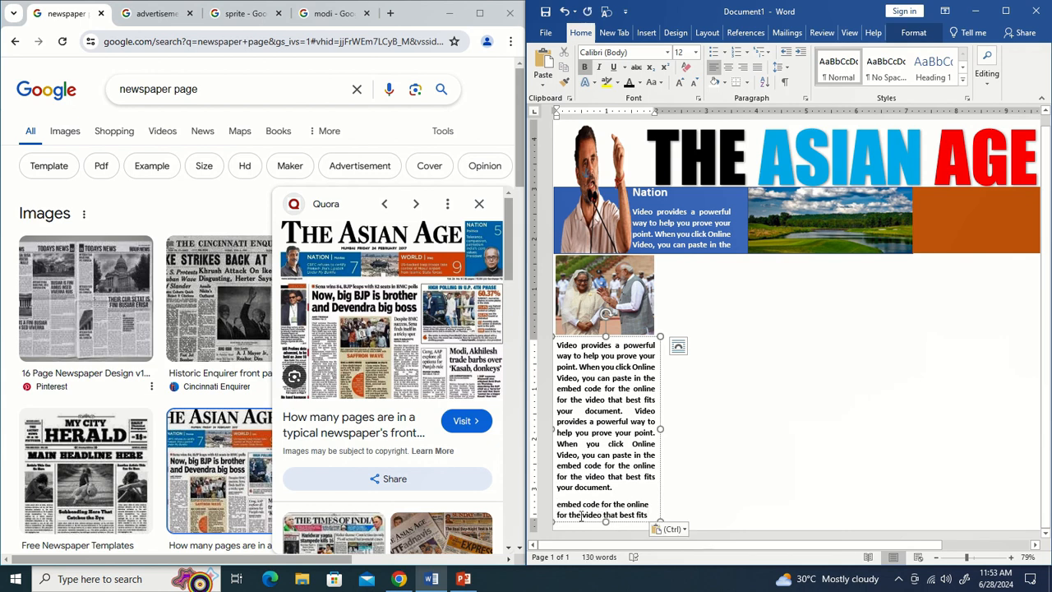
click(557, 504)
key(BackSpace)
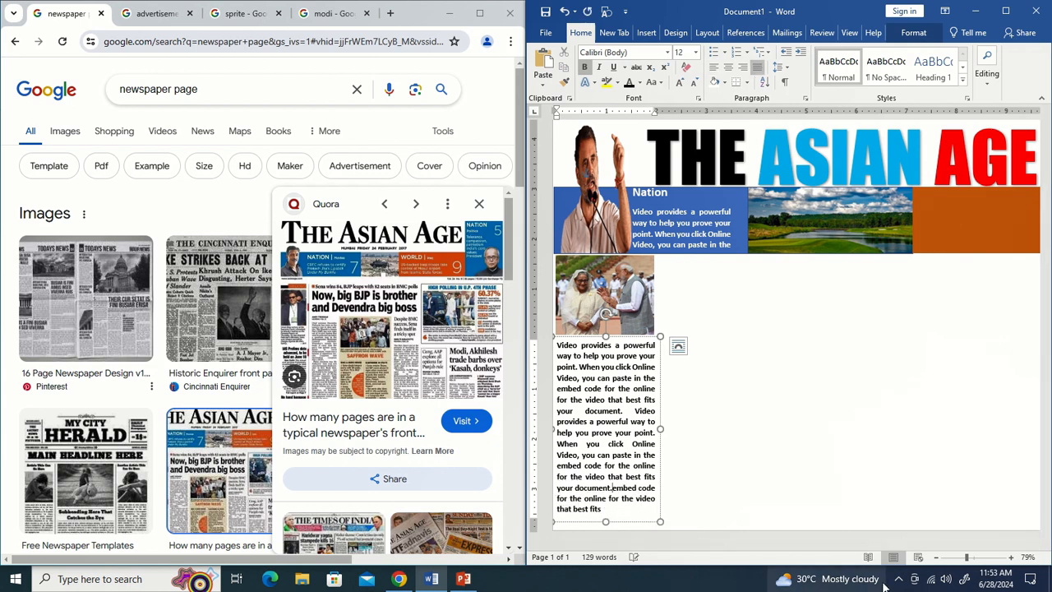
click(773, 492)
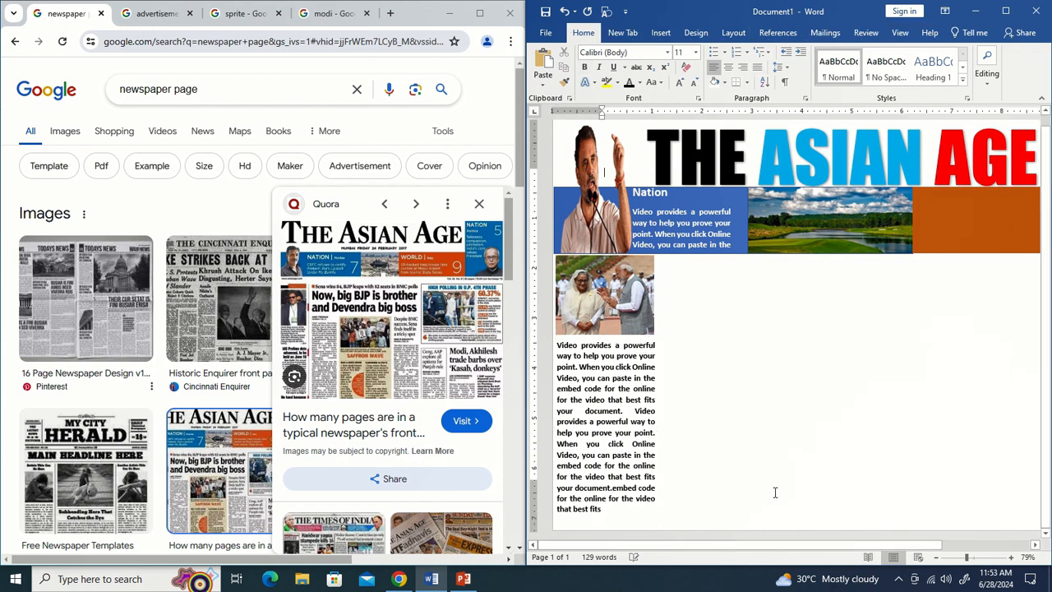
Draw a straight line and stretch it into a vertical divider along the first column's right side, from the banner to the page bottom.
click(662, 33)
click(617, 82)
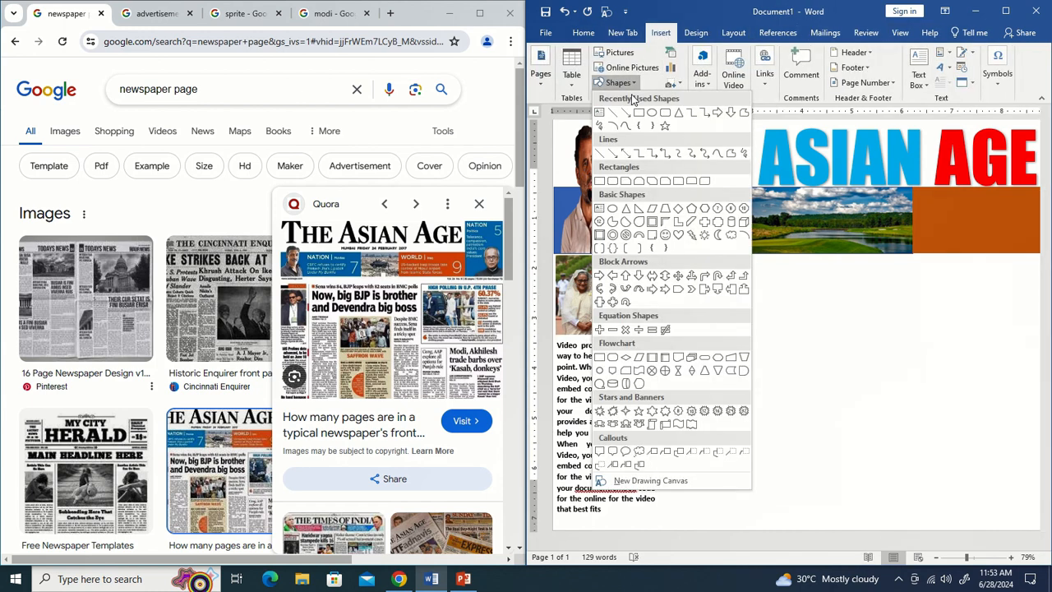
click(612, 118)
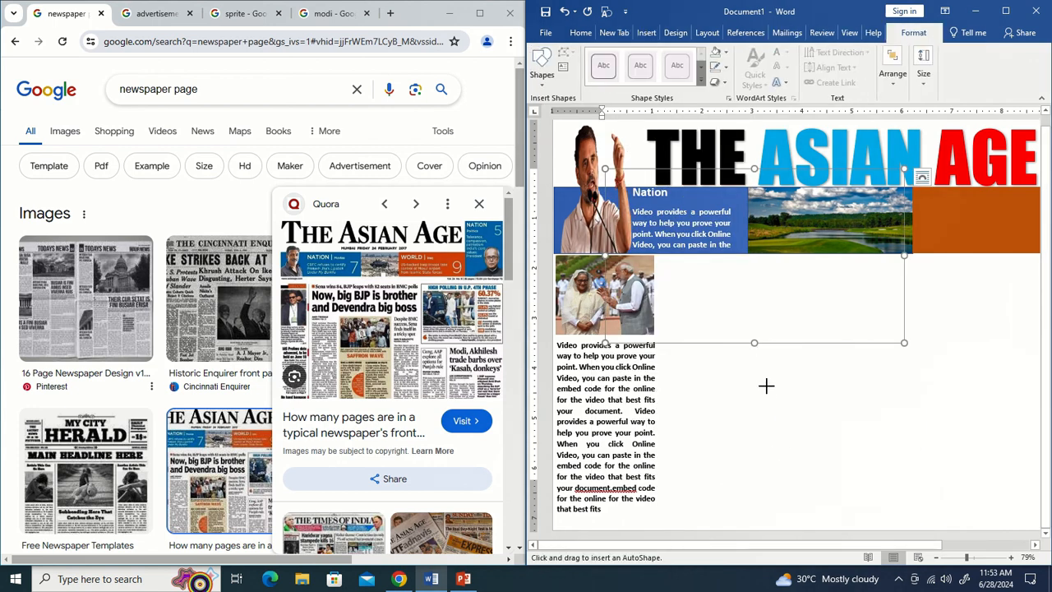
drag(764, 380, 782, 457)
click(760, 285)
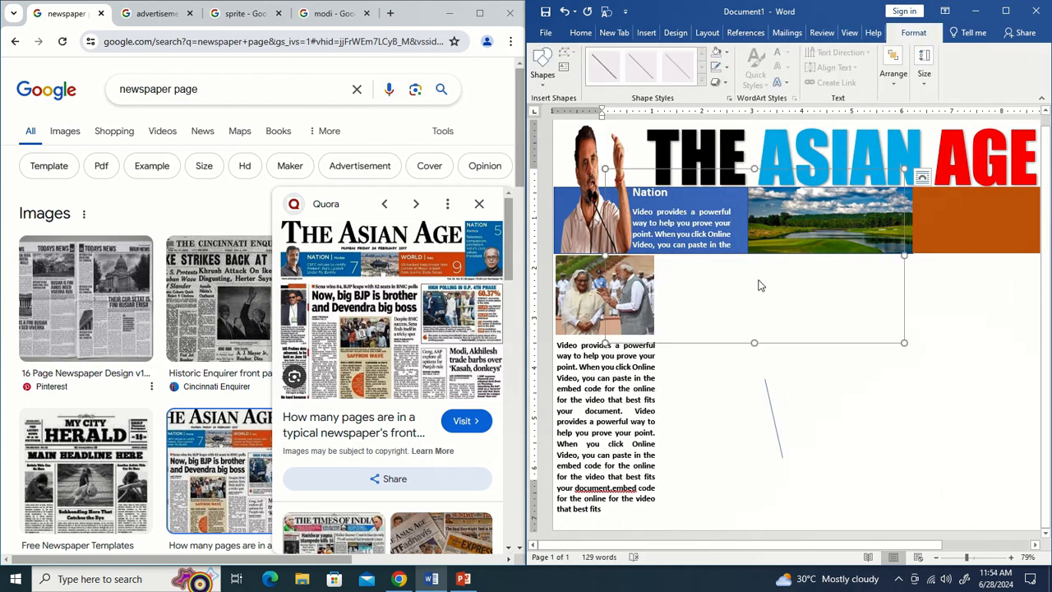
click(764, 321)
click(769, 403)
drag(769, 403, 666, 281)
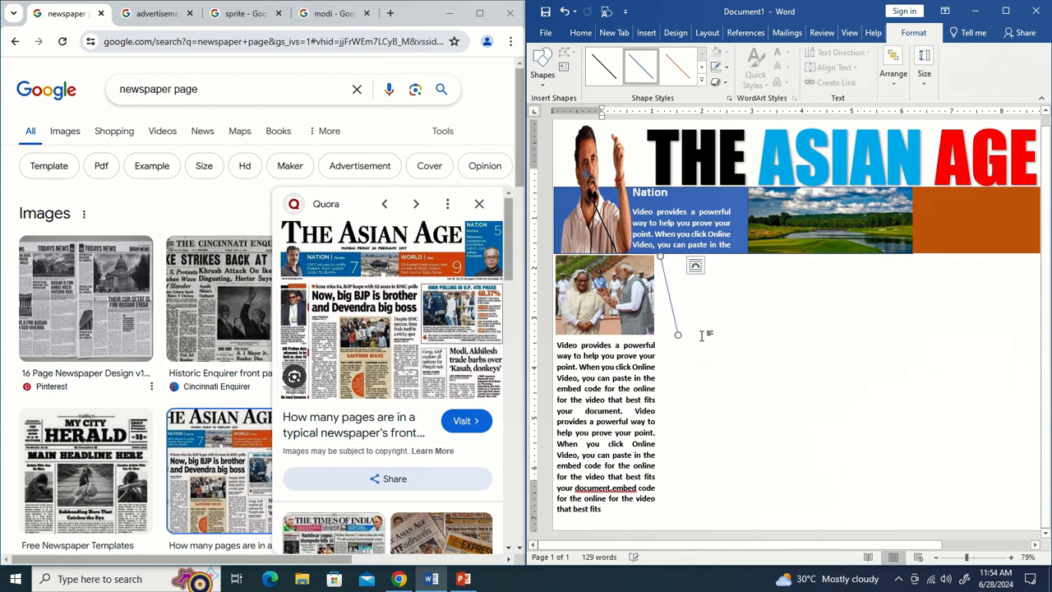
drag(678, 341, 659, 528)
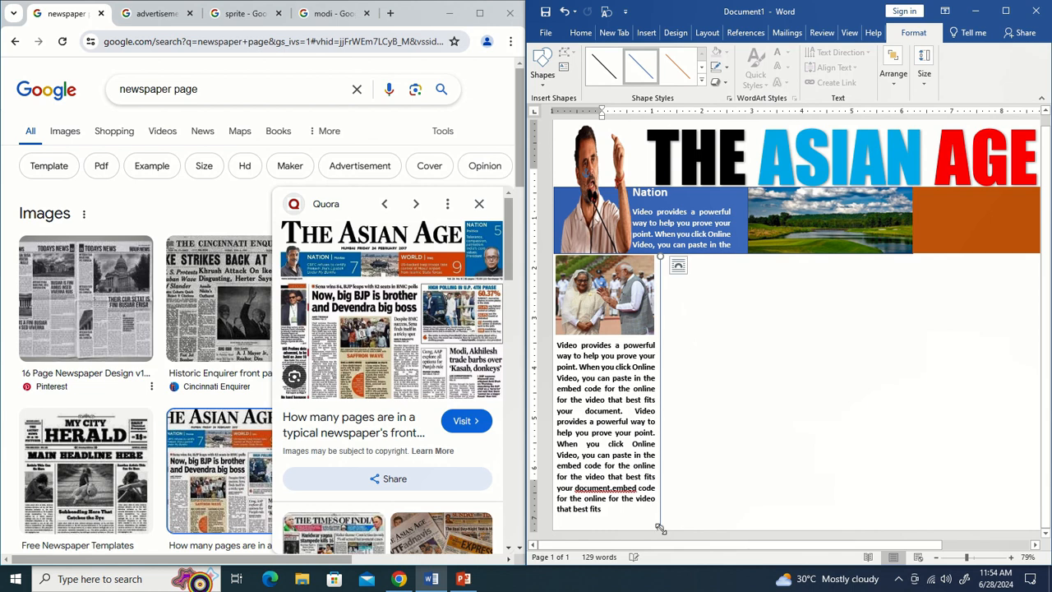
Apply a grey preset line style to the vertical divider and set its weight to 3 pt.
click(700, 80)
click(720, 178)
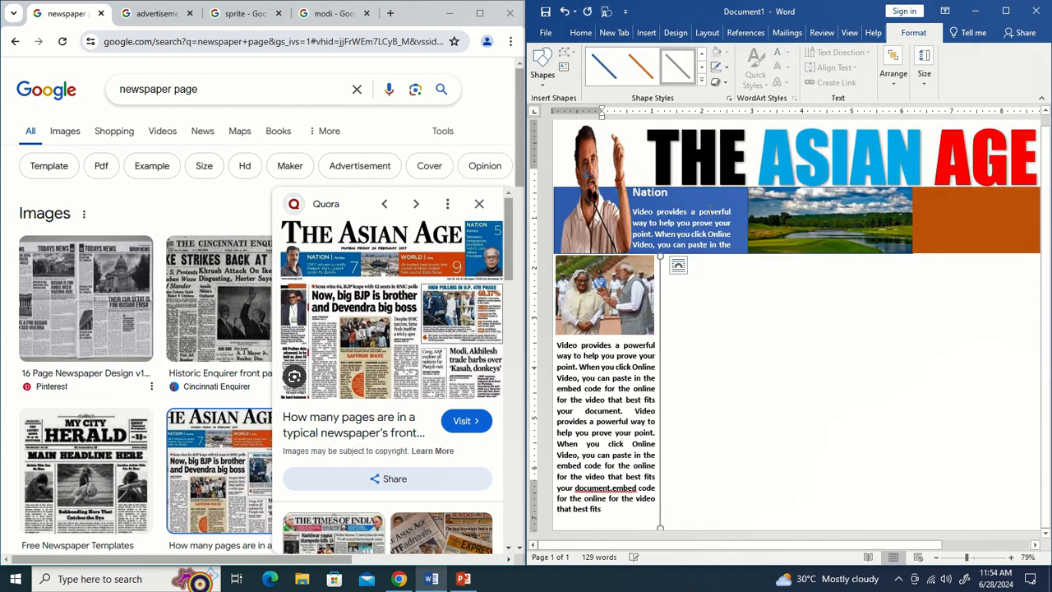
click(722, 67)
mouse_move(746, 216)
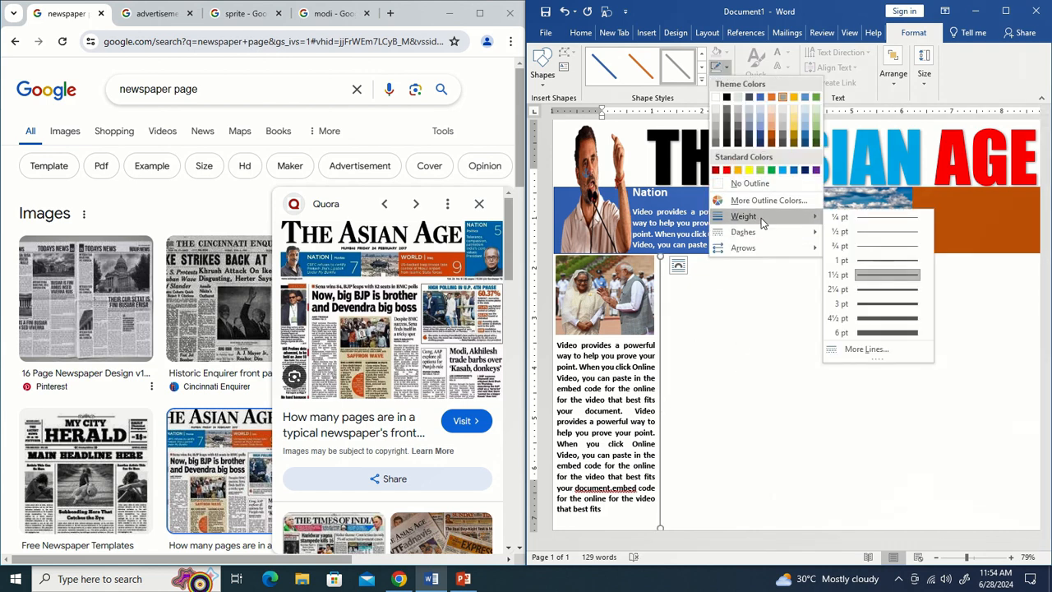
click(870, 304)
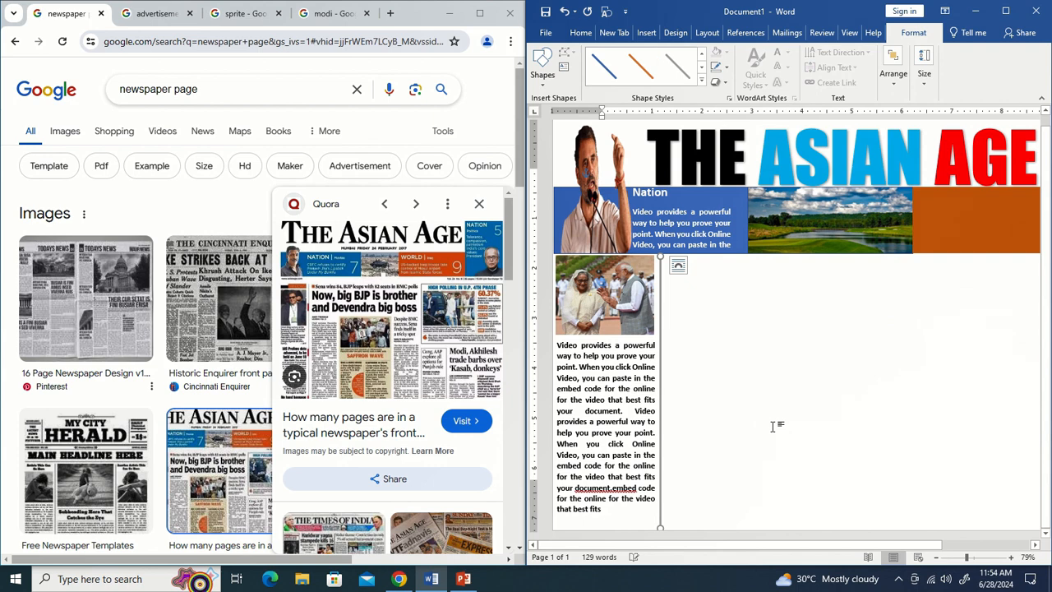
click(766, 431)
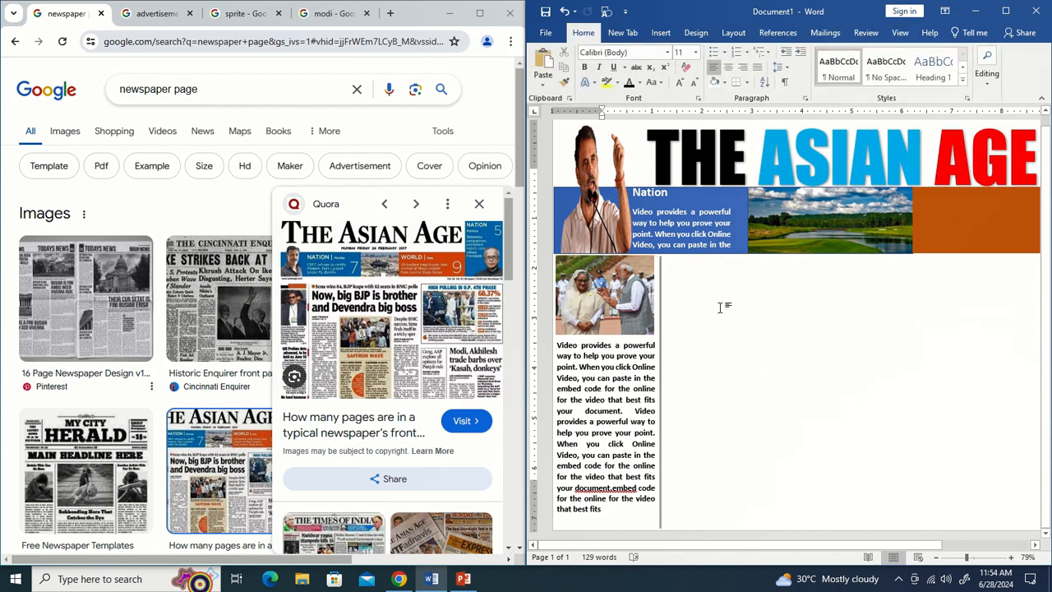
Duplicate the article text box as an empty, wider and shorter headline box and place it to the right of the divider.
click(658, 415)
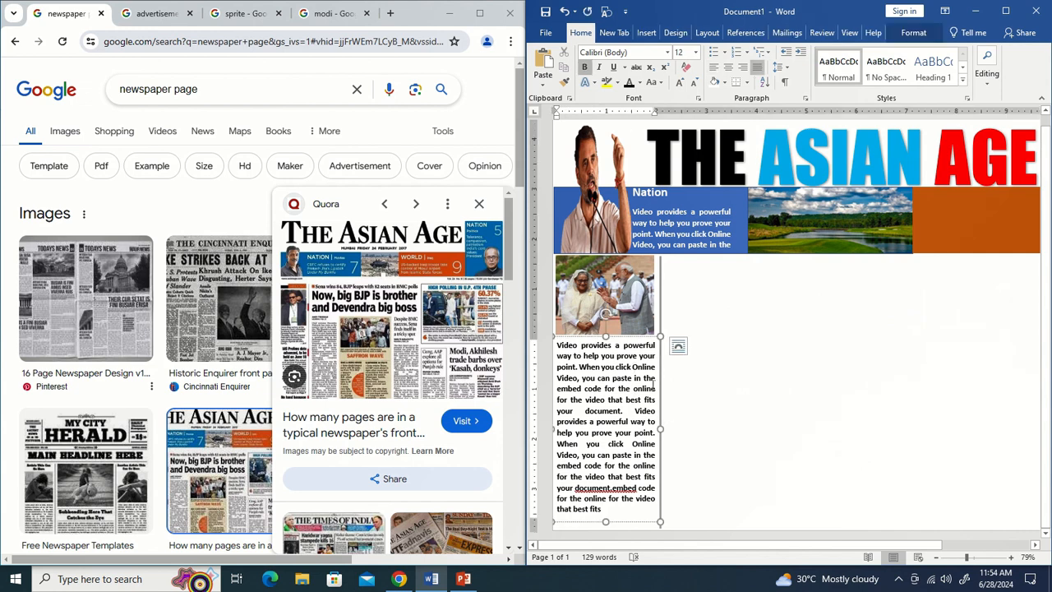
drag(616, 339, 989, 348)
key(Delete)
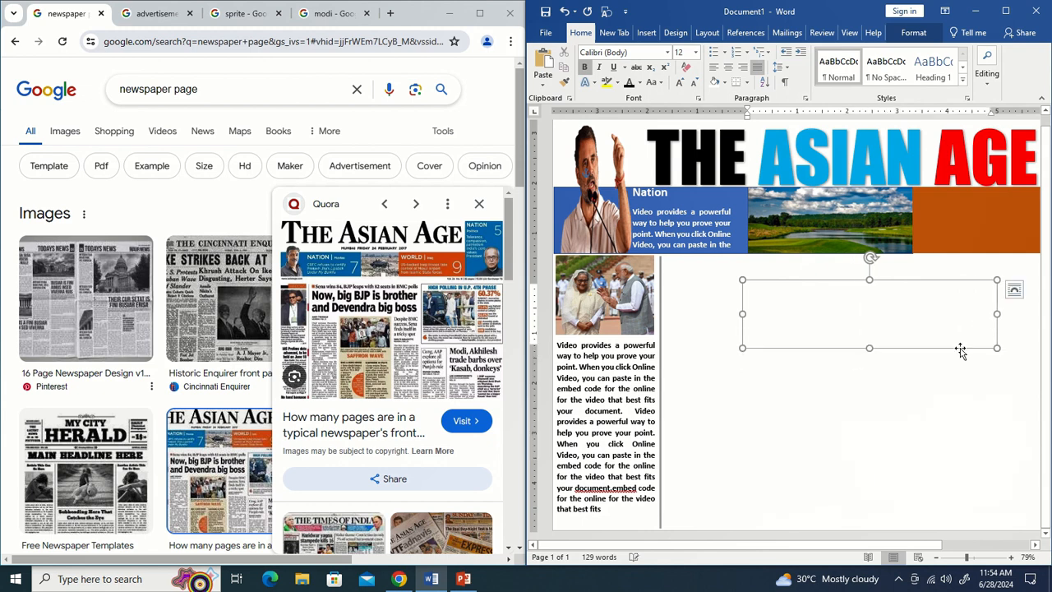
drag(834, 283, 772, 288)
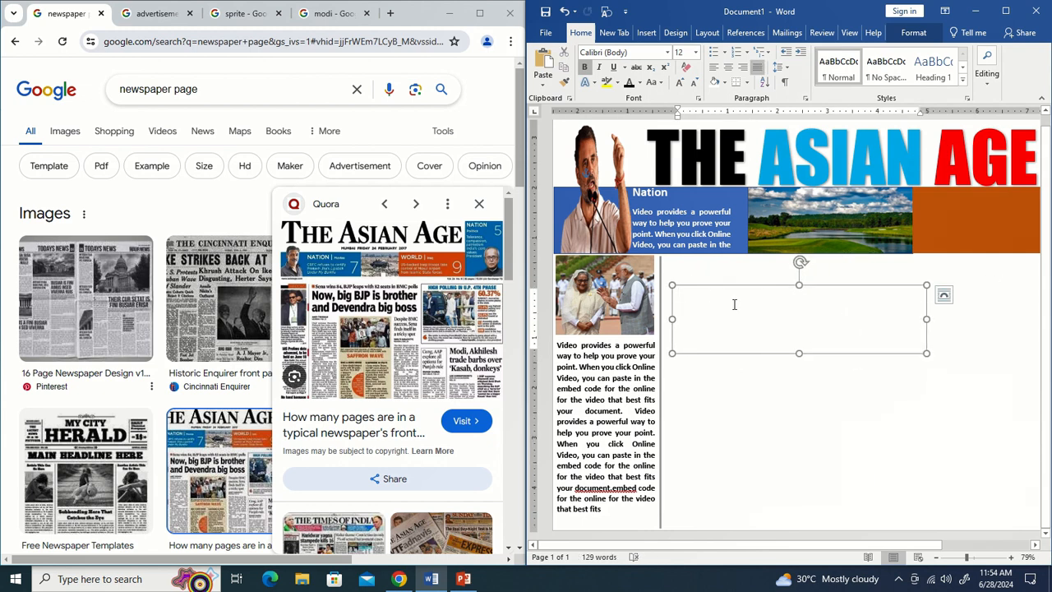
Enter the headline "Now,big BJP is brother and Devendra big boss" in the empty text box and enlarge it to 36 pt.
text(No)
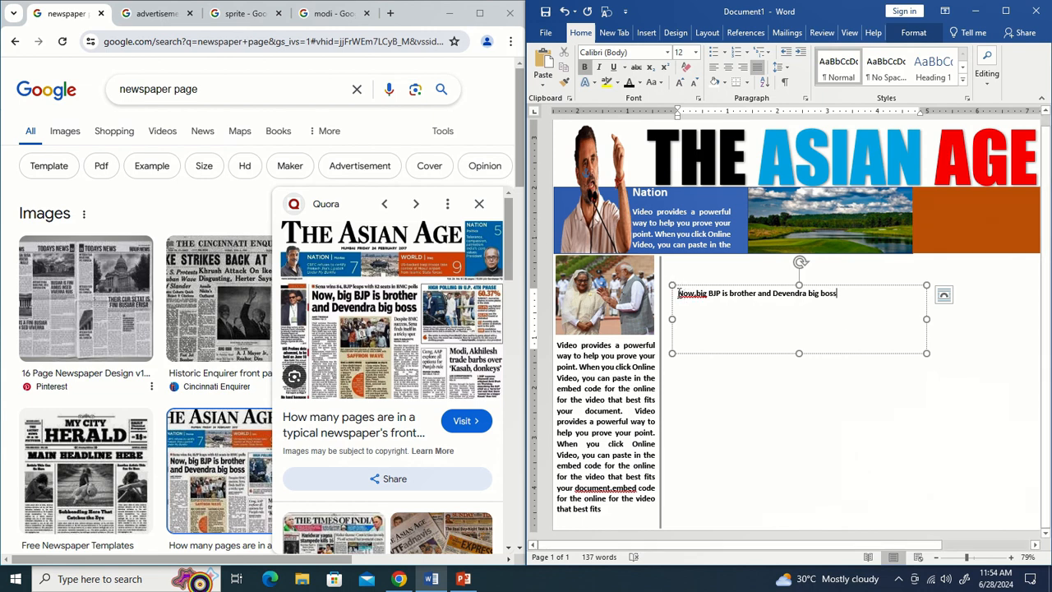
drag(678, 292, 874, 325)
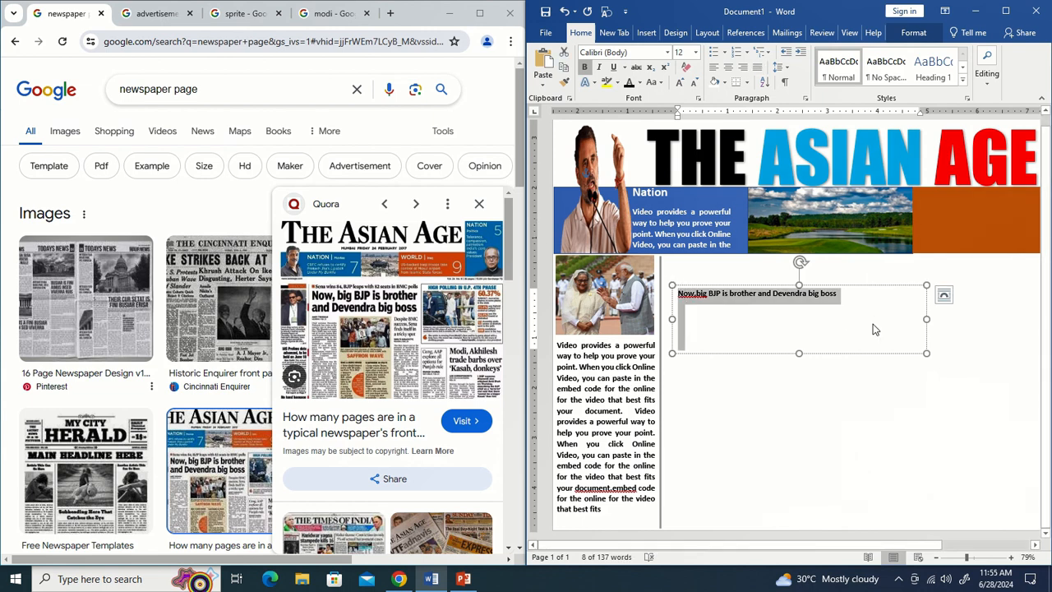
key(ctrl+shift+period)
key(ctrl+shift+period)
key(ctrl+shift+period)
key(ctrl+shift+period)
key(ctrl+shift+period)
key(ctrl+shift+period)
key(ctrl+shift+period)
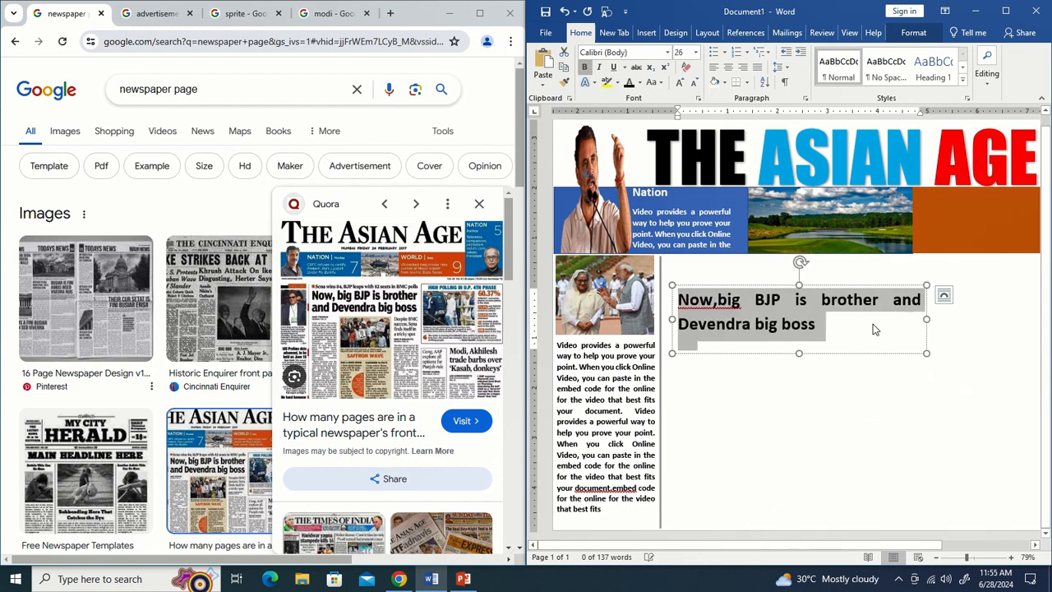
key(ctrl+shift+period)
key(ctrl+shift+period)
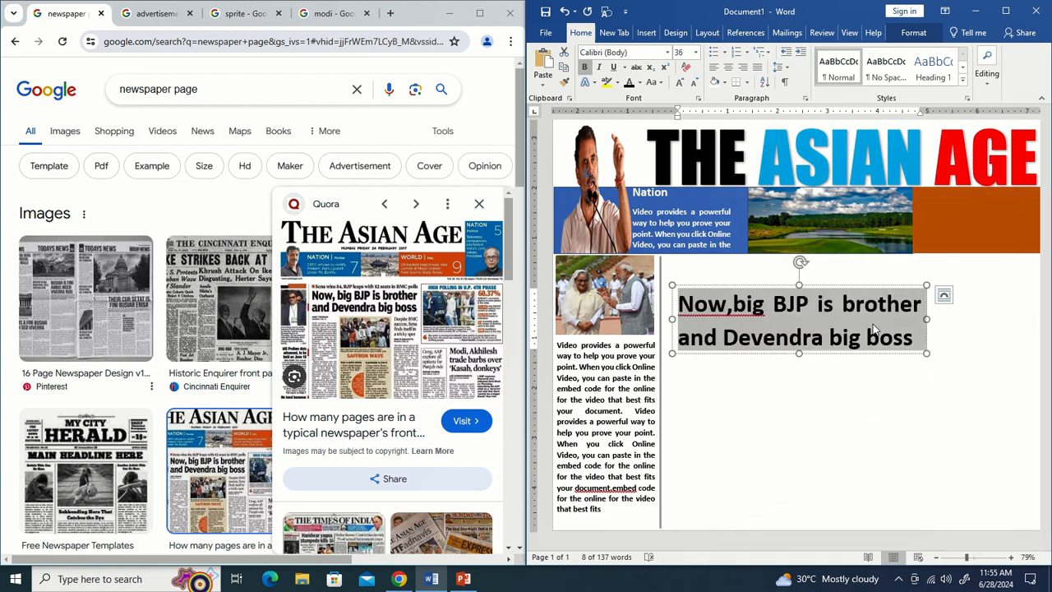
Add a space after "Now," in the headline and move its text box directly under the banner, against the divider.
click(730, 304)
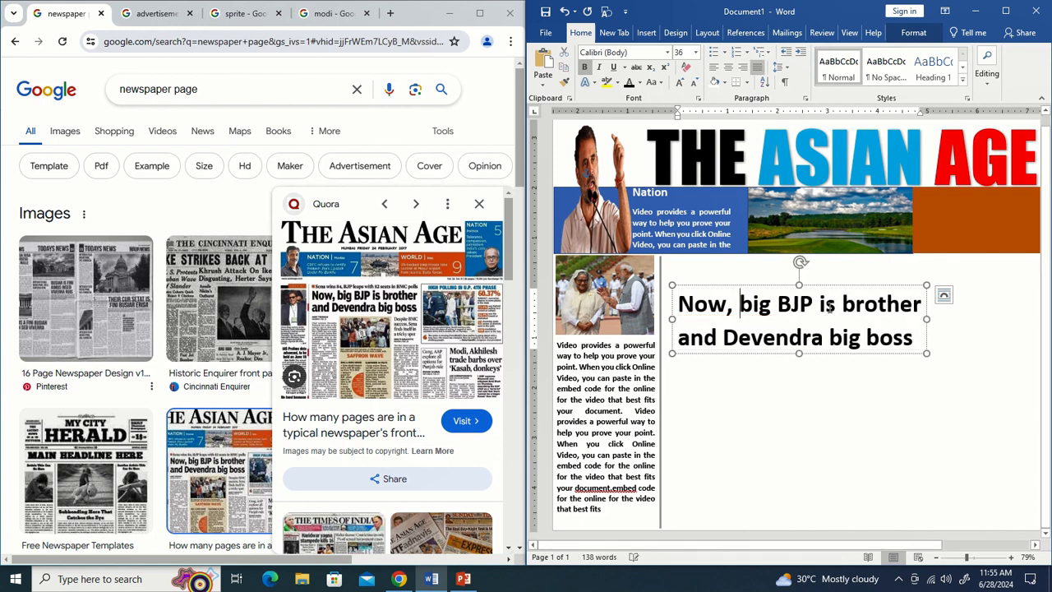
drag(855, 285, 842, 253)
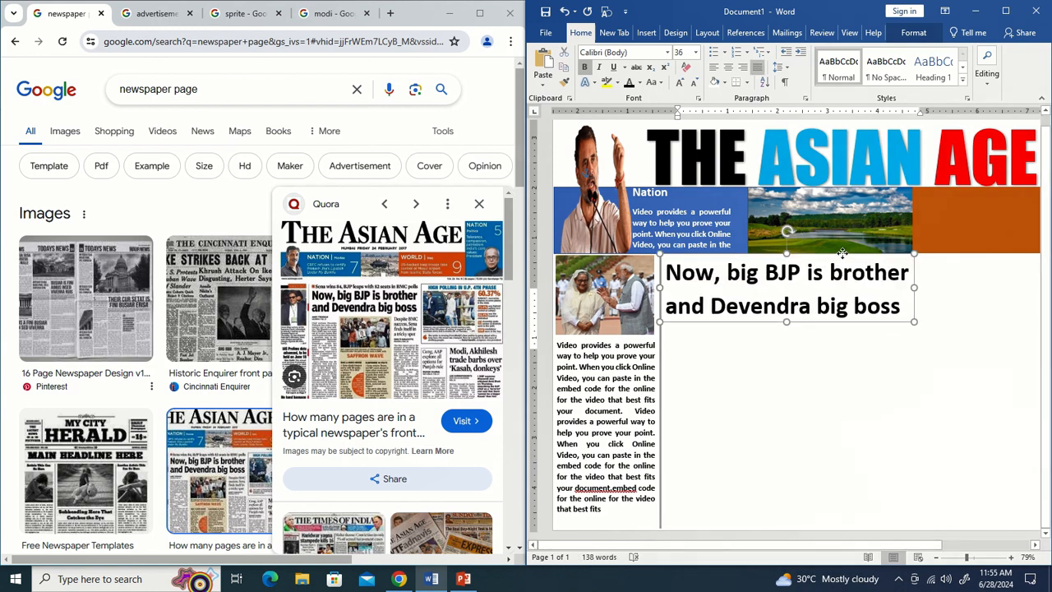
click(779, 305)
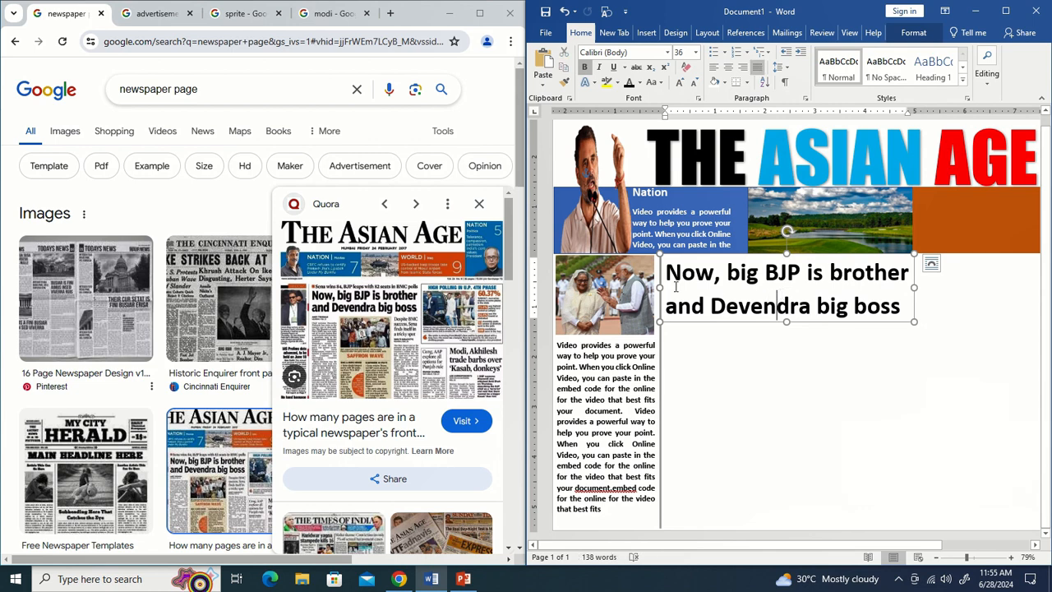
drag(665, 272, 902, 311)
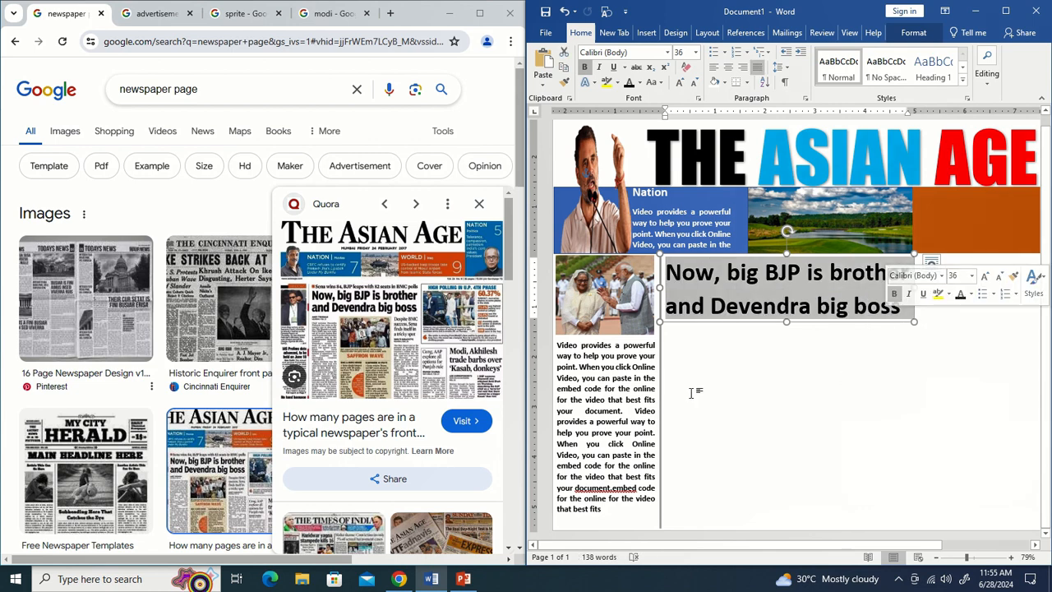
click(670, 53)
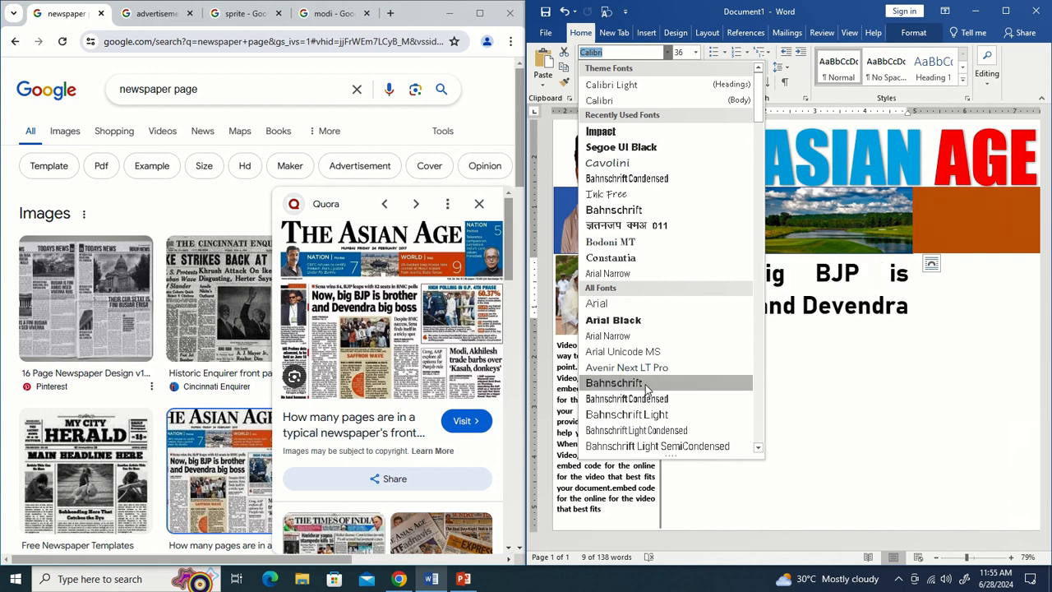
scroll(637, 411, down, 10)
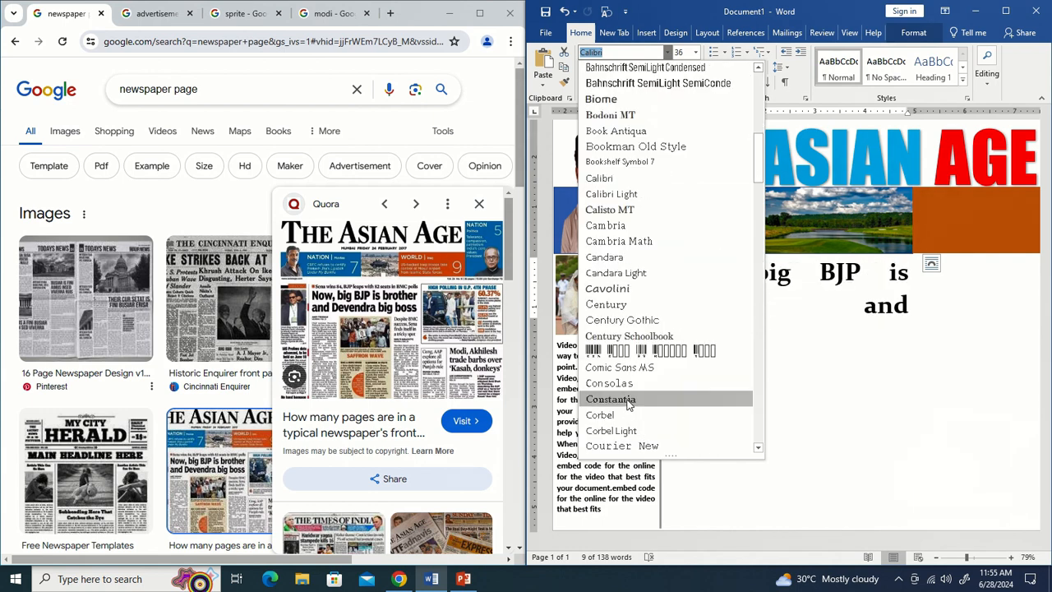
scroll(652, 289, up, 10)
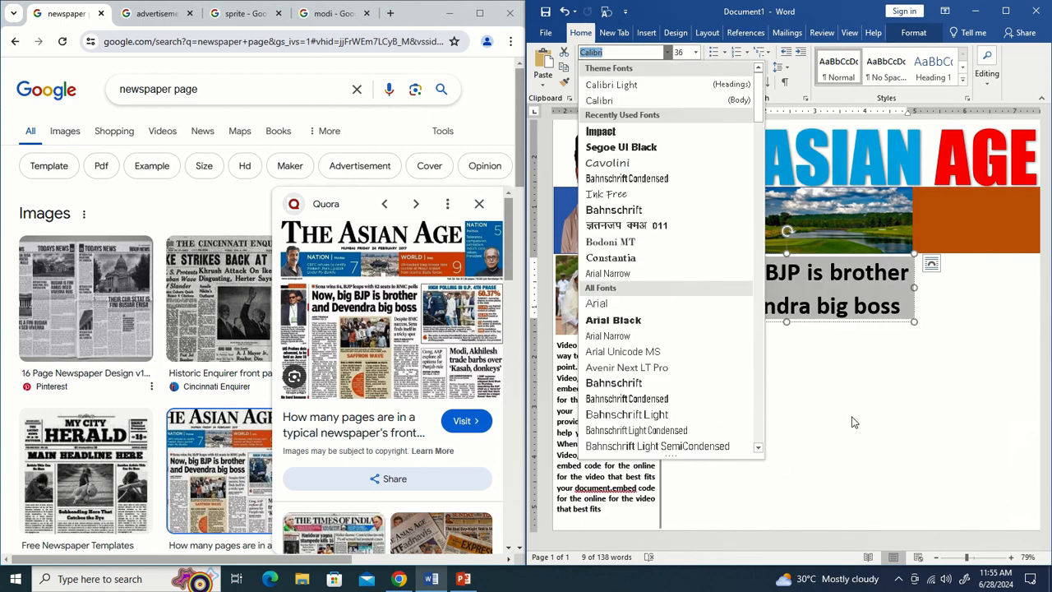
click(852, 422)
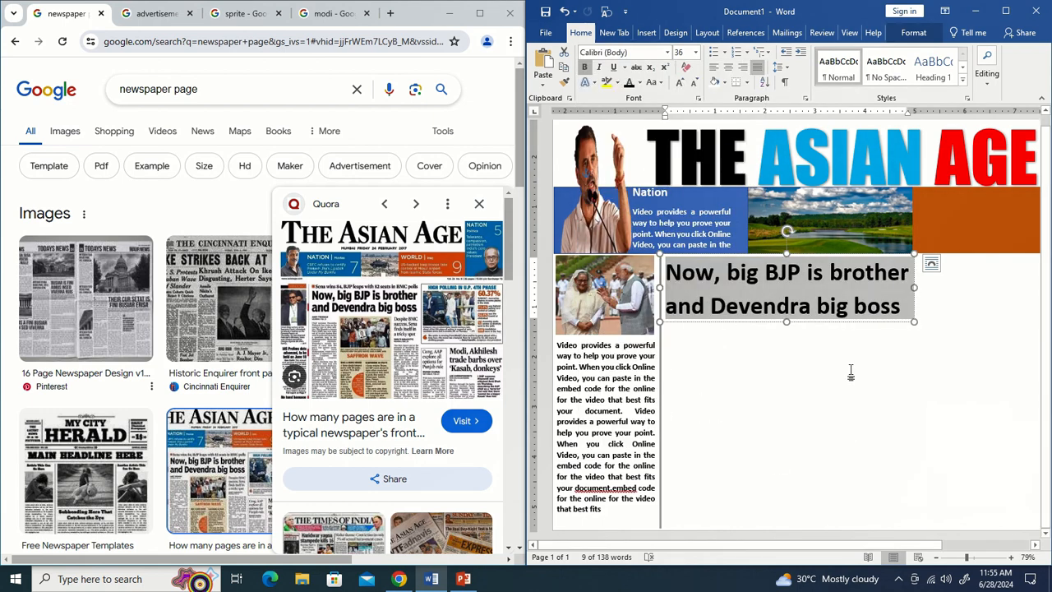
click(797, 404)
Duplicate the first column's article text box beneath the headline, beside the divider, and extend its lower edge to the page bottom.
click(642, 400)
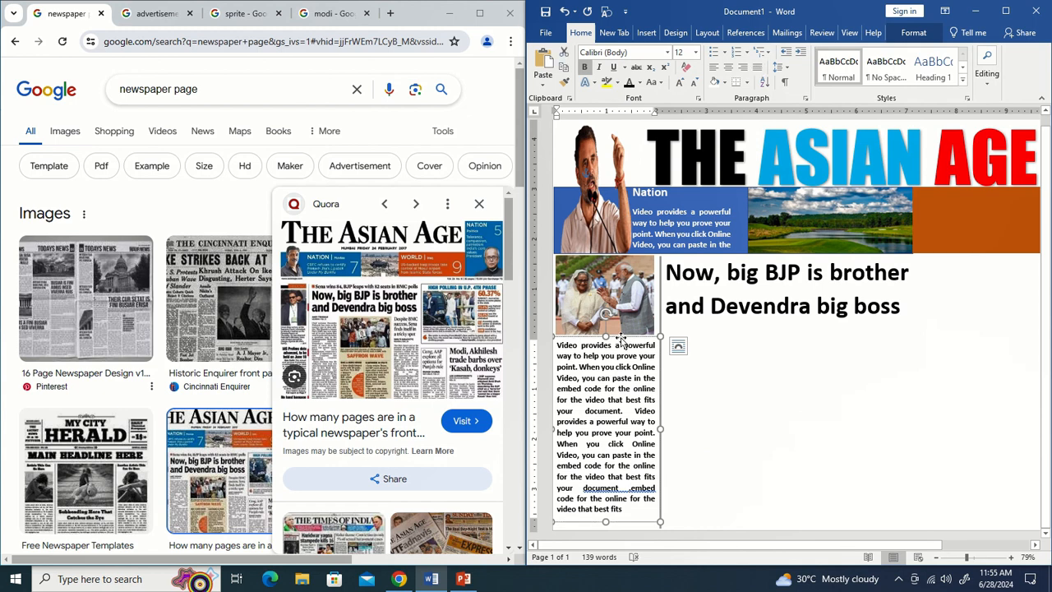
drag(620, 339, 740, 322)
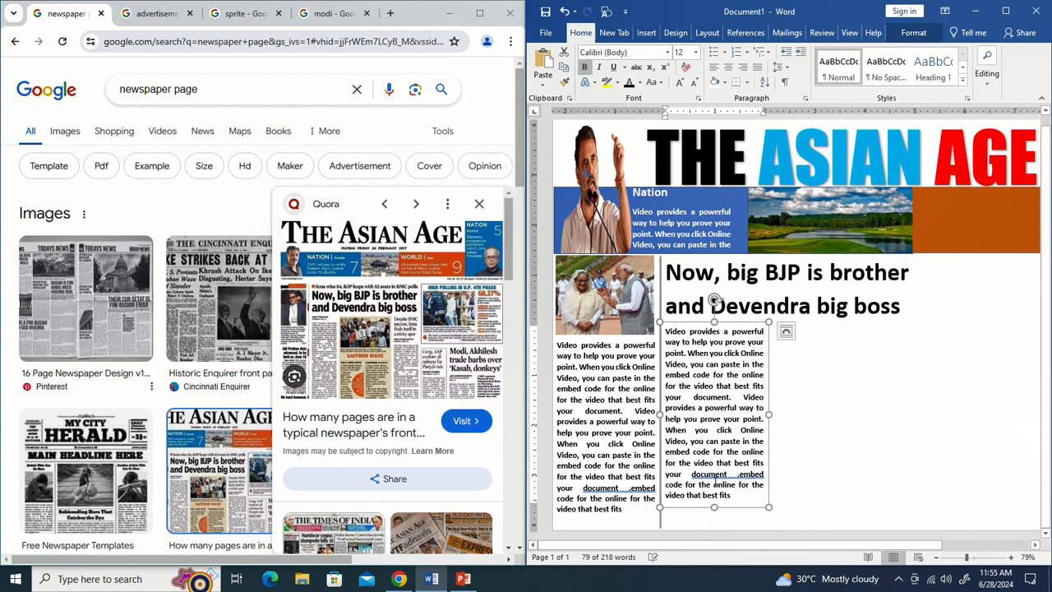
drag(713, 507, 713, 525)
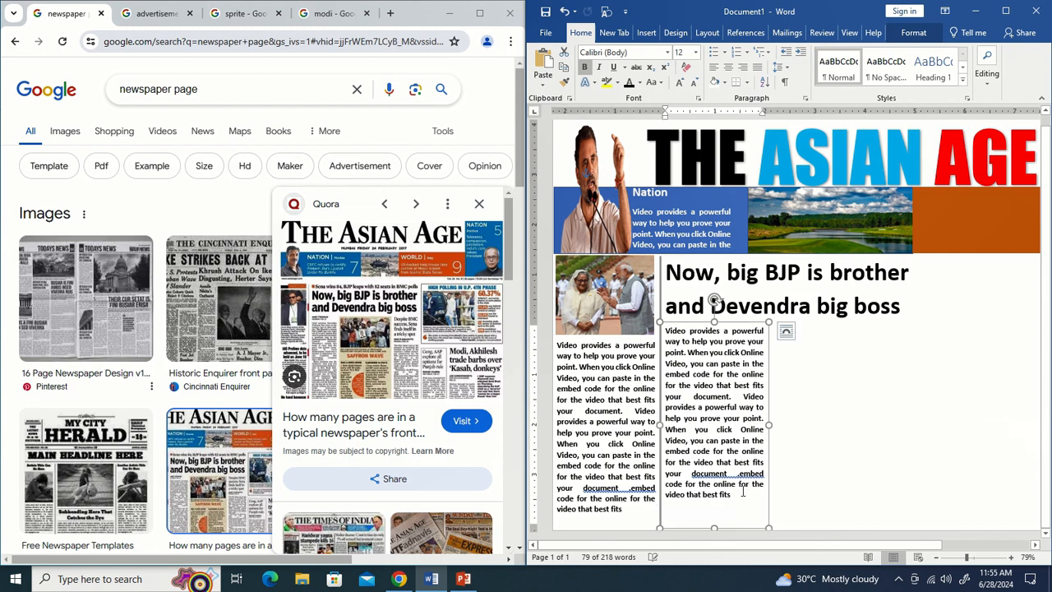
Copy the closing words "code for the online for the video that best fits" and paste them at the end of the second column.
drag(666, 483, 730, 498)
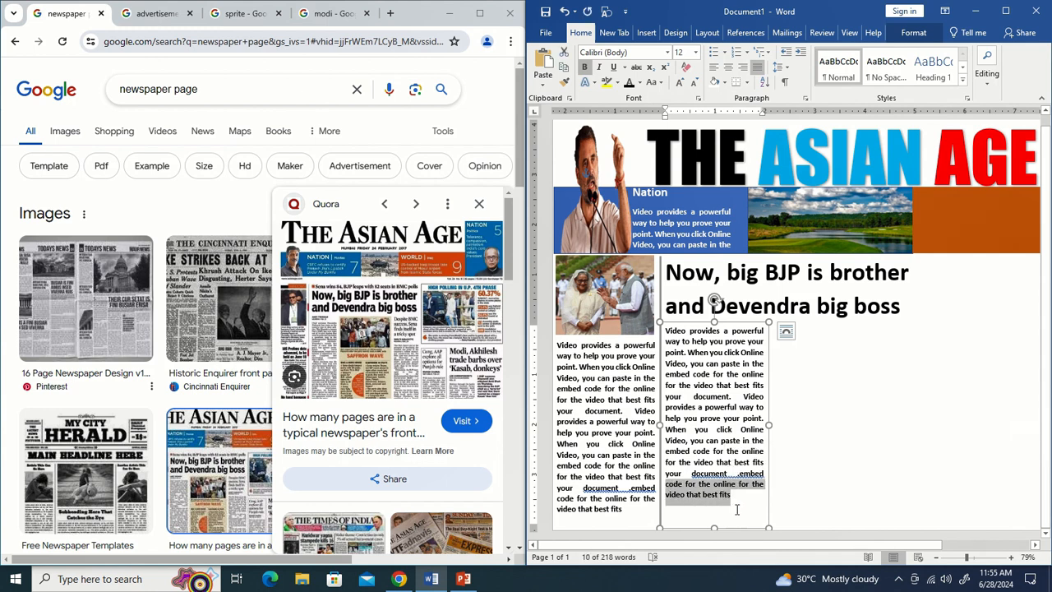
key(ctrl+c)
click(739, 499)
key(ctrl+v)
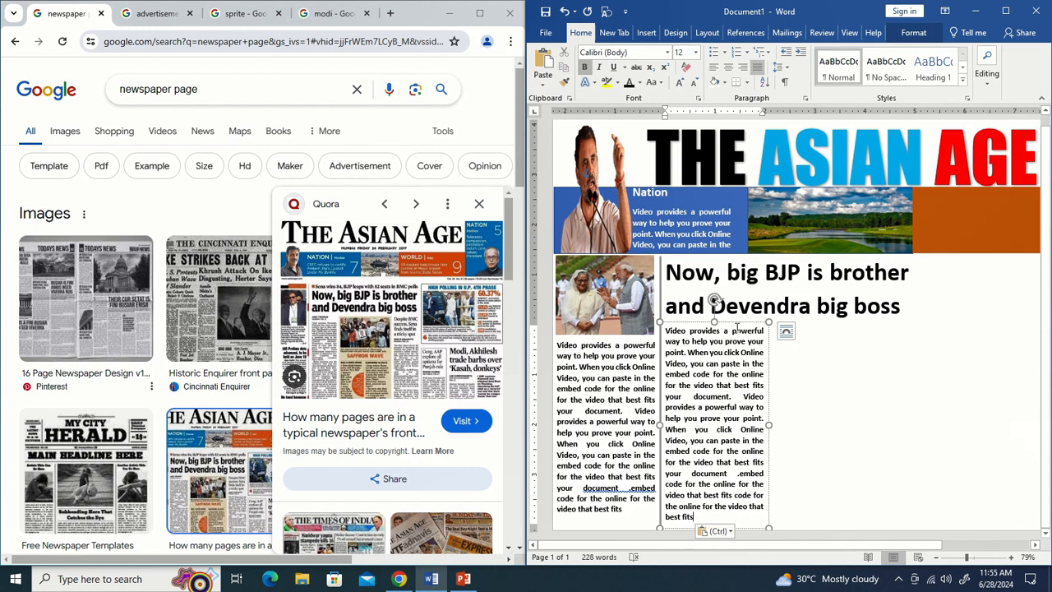
click(859, 407)
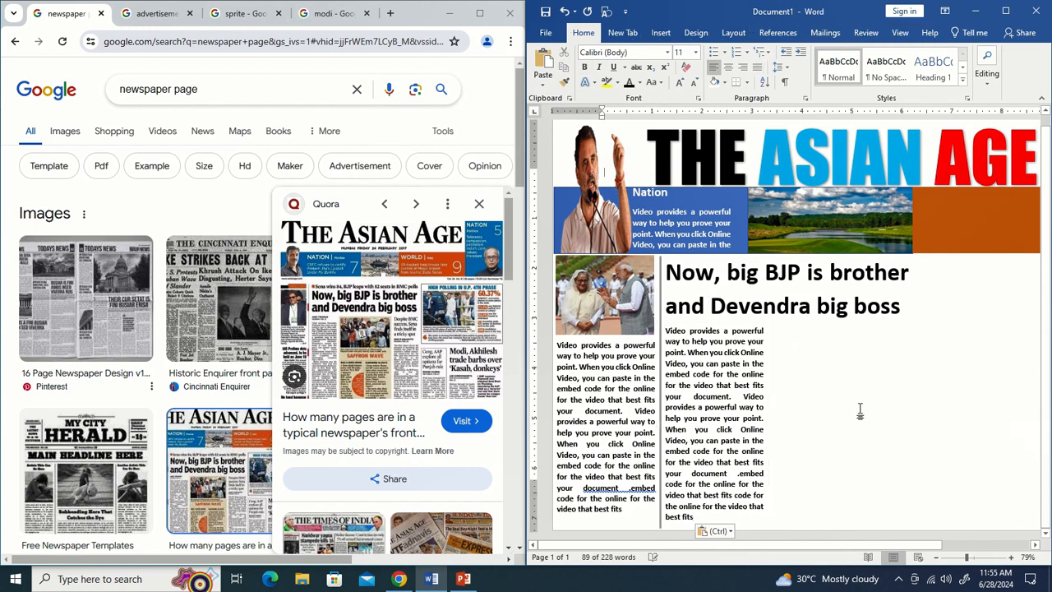
Duplicate the second column's text box beside it, level with the original, and clear all text from the copy.
click(732, 402)
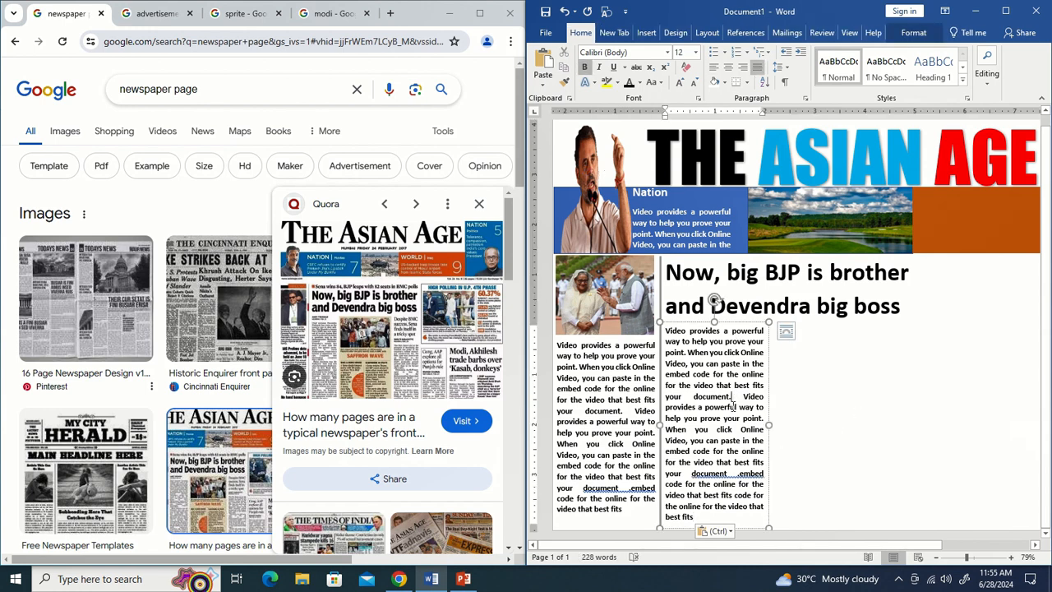
click(732, 323)
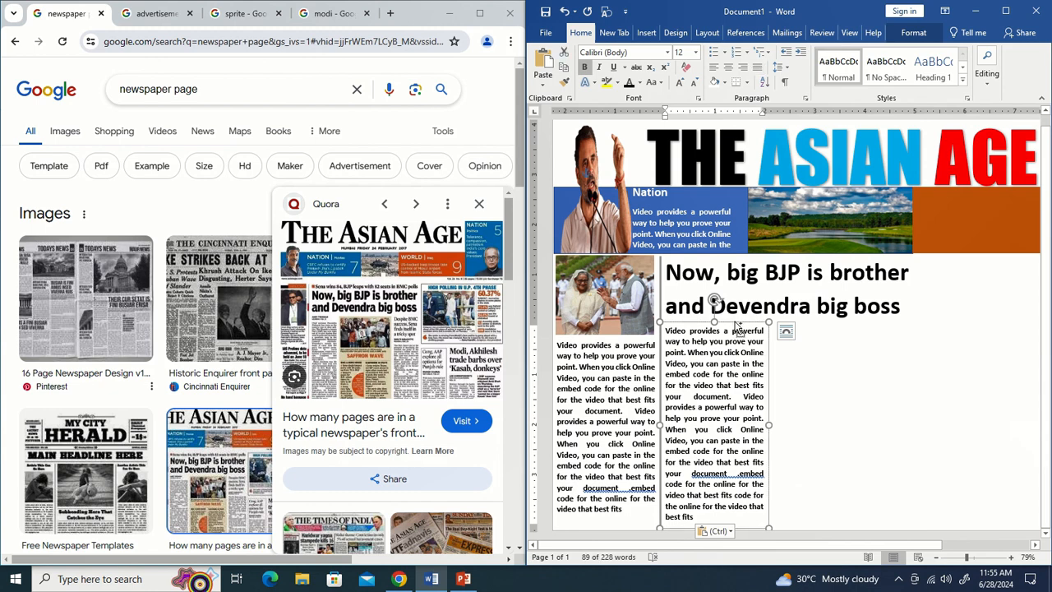
drag(738, 327, 852, 327)
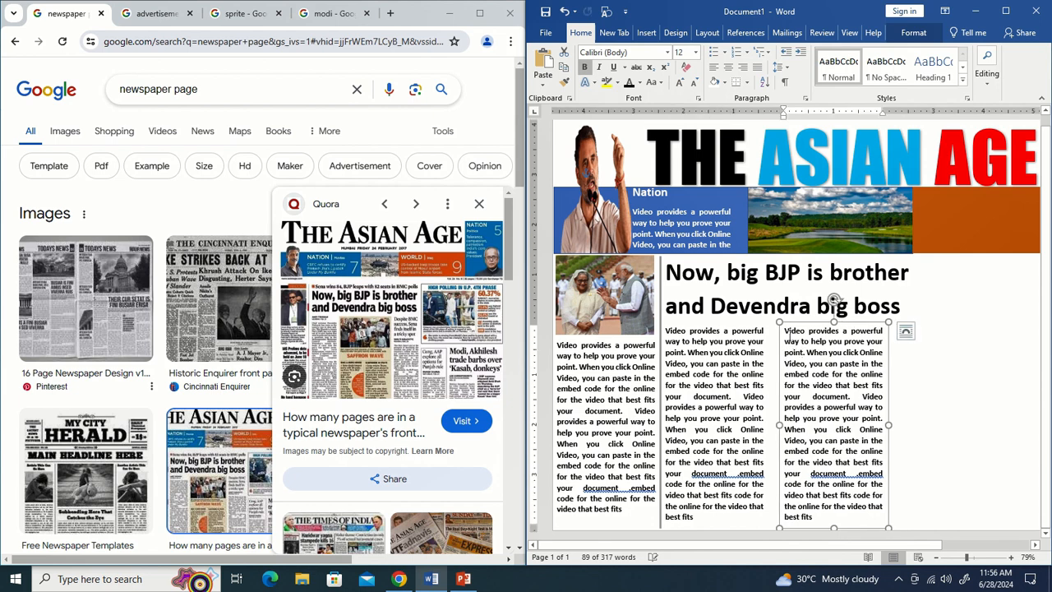
drag(789, 333, 840, 519)
key(Delete)
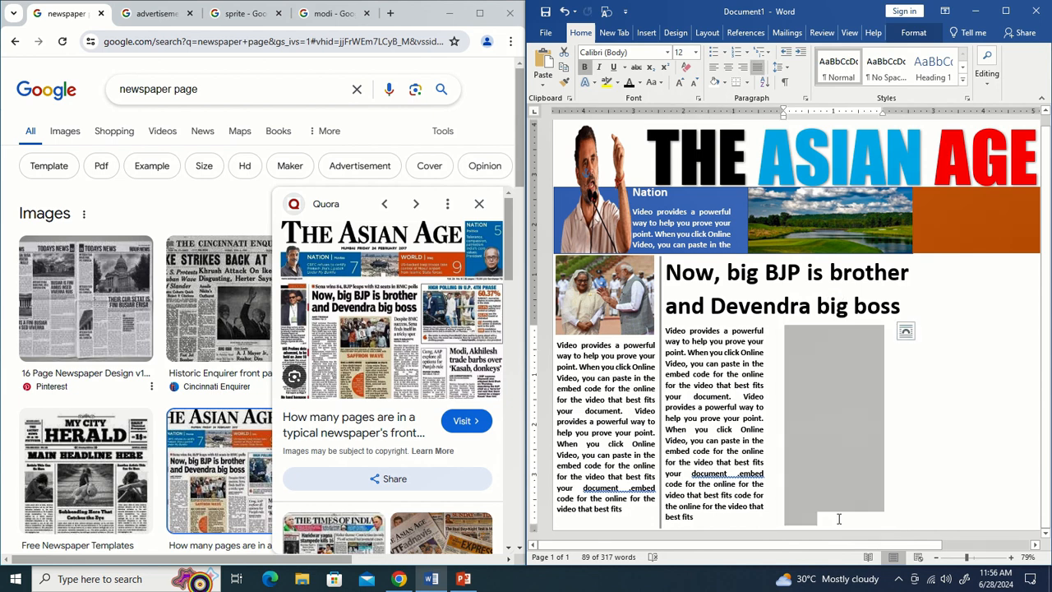
Place the empty box against the second column, raise its upper edge slightly and apply the light gold theme shape style.
drag(801, 320, 791, 321)
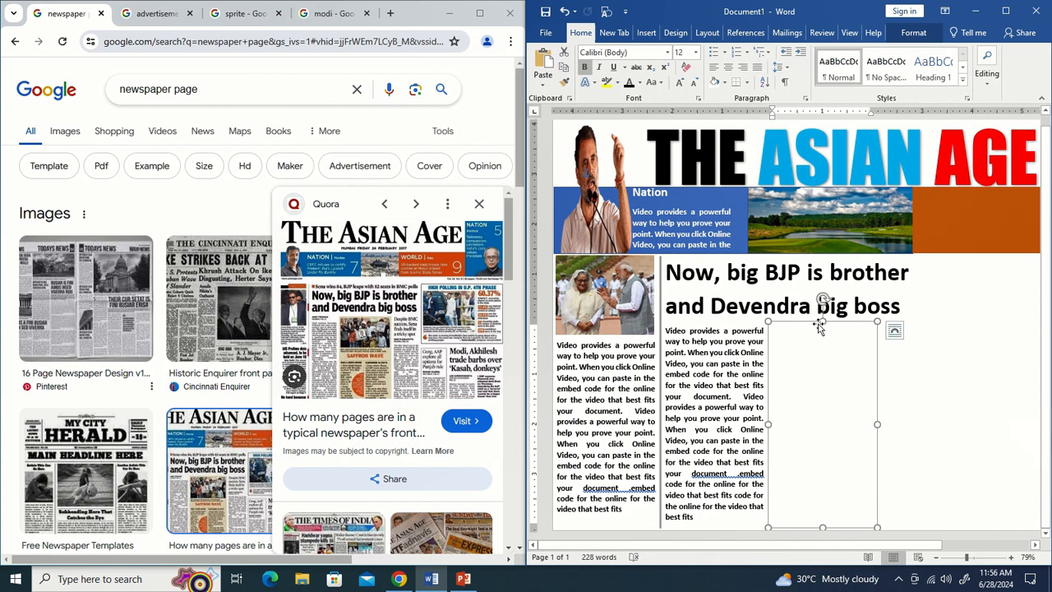
drag(822, 321, 820, 319)
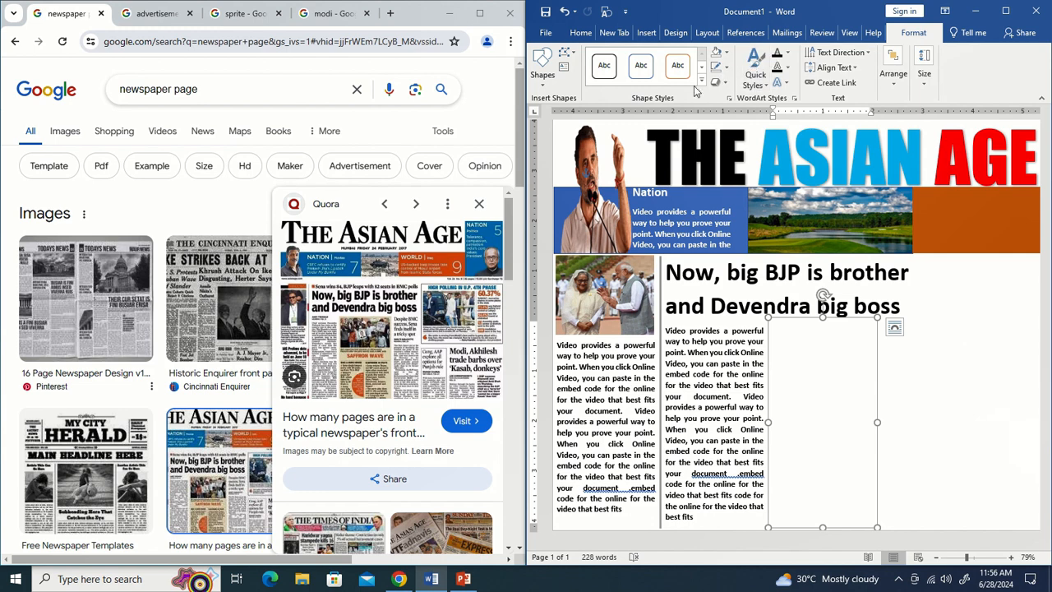
click(702, 83)
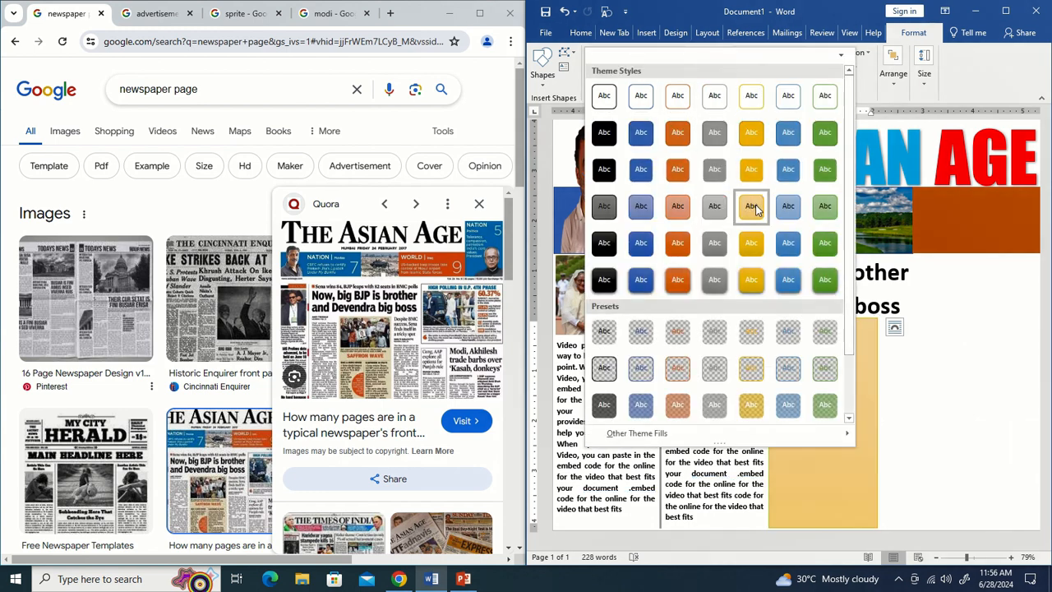
click(752, 207)
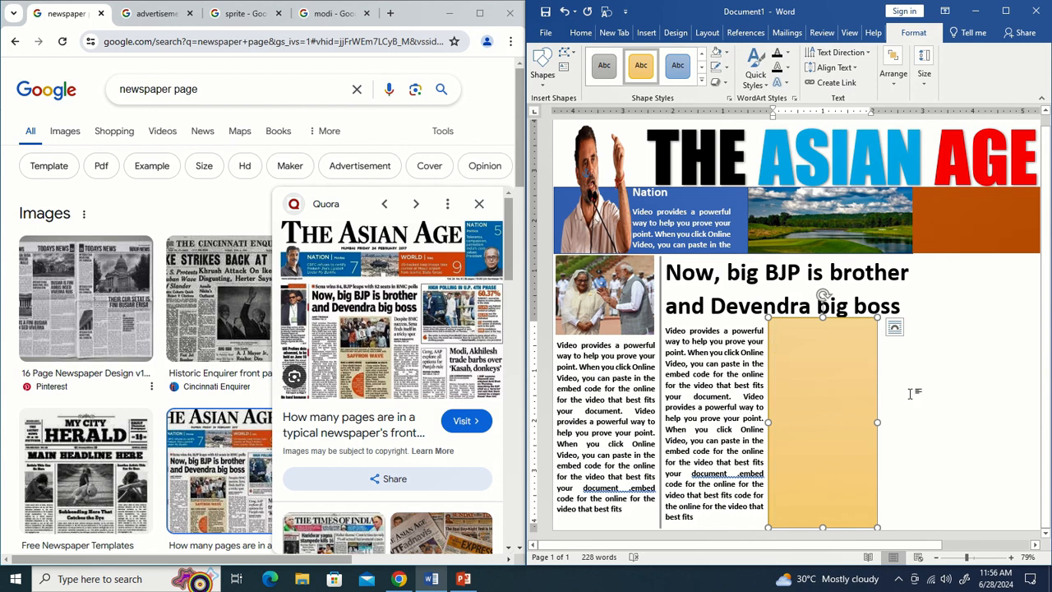
Copy the second column's article text into the gold box and insert three blank lines above it.
click(755, 379)
drag(668, 330, 733, 511)
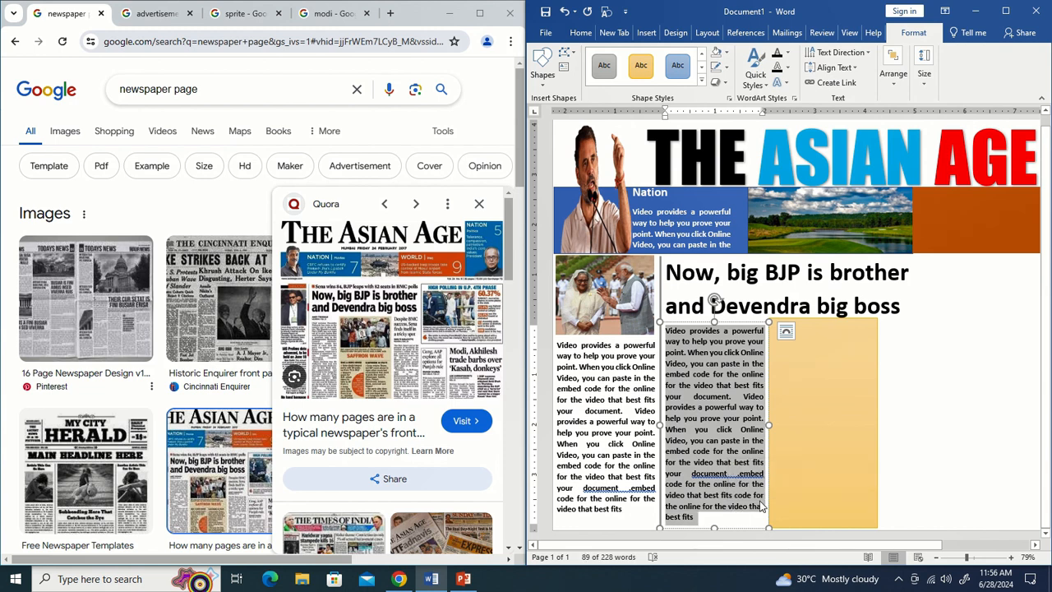
click(802, 358)
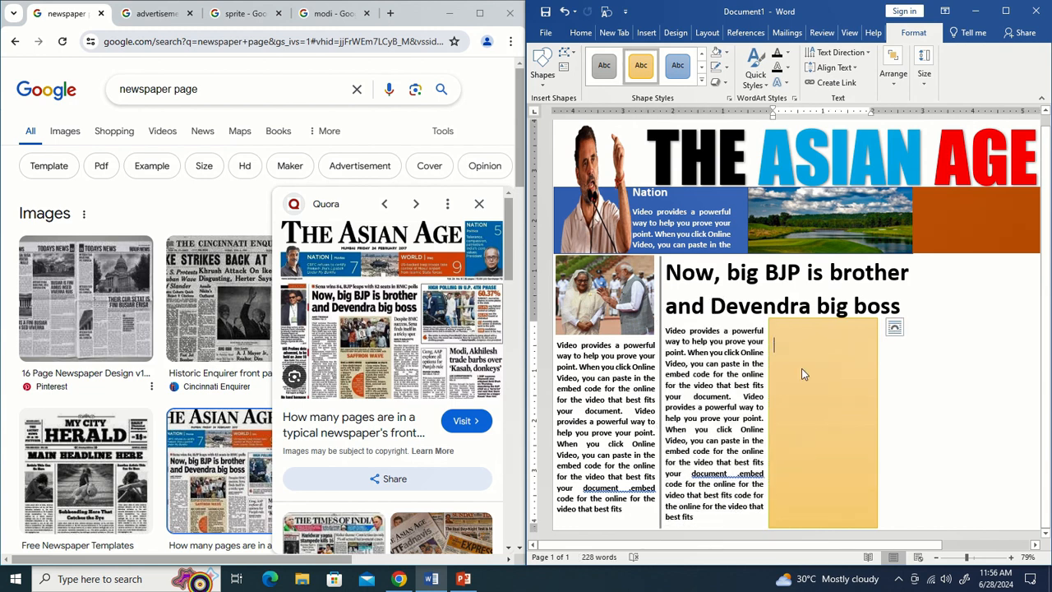
key(ctrl+v)
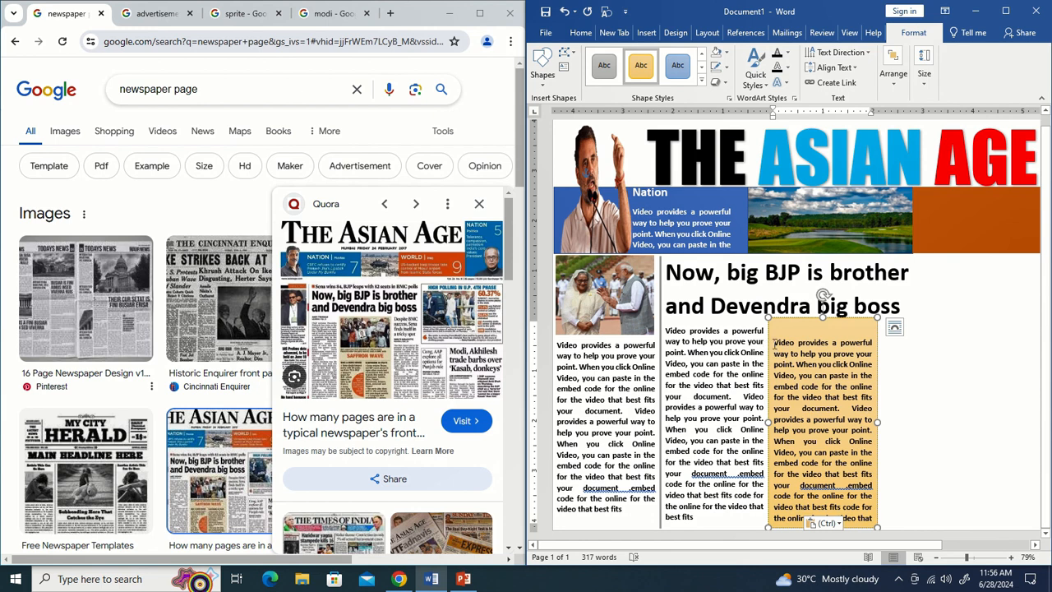
click(774, 344)
key(Return)
key(Return)
key(Return)
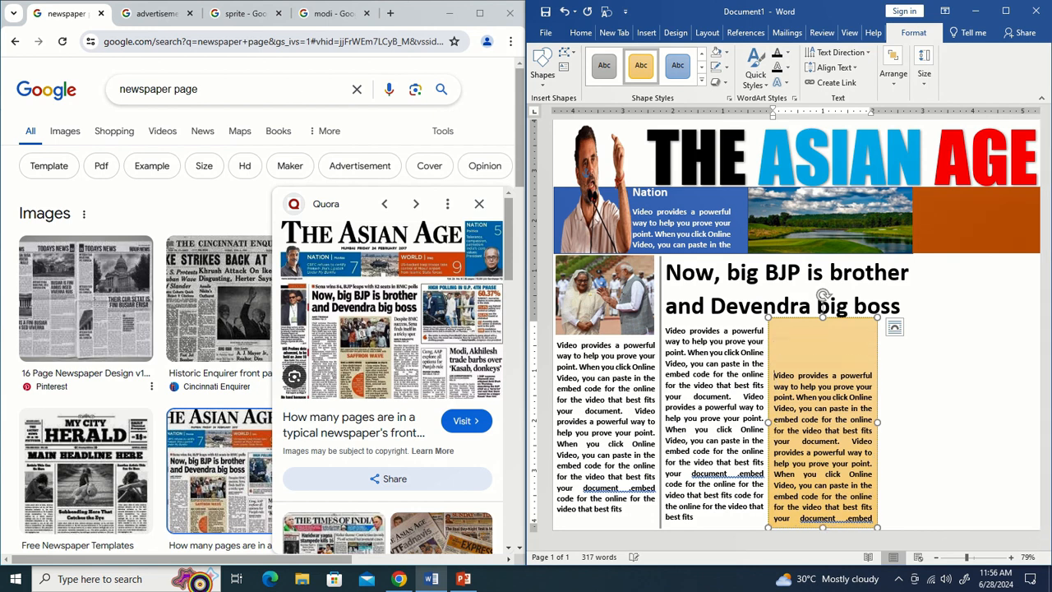
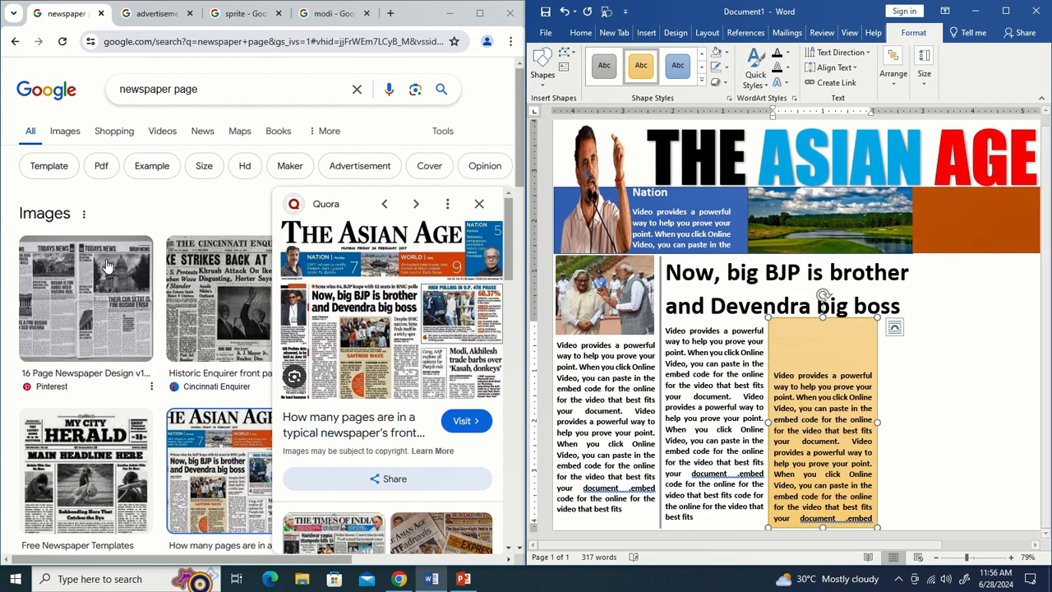
Switch to the Modi image results in Chrome and copy The Hindu photo of Modi standing with clergy behind a flower-topped table.
click(324, 13)
scroll(119, 436, down, 3)
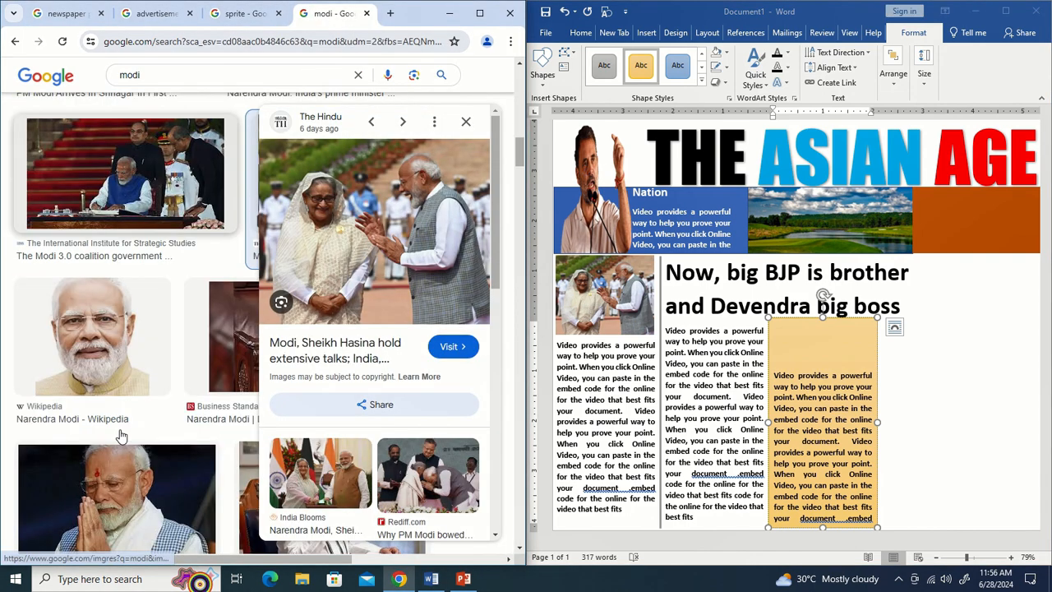
scroll(119, 439, down, 4)
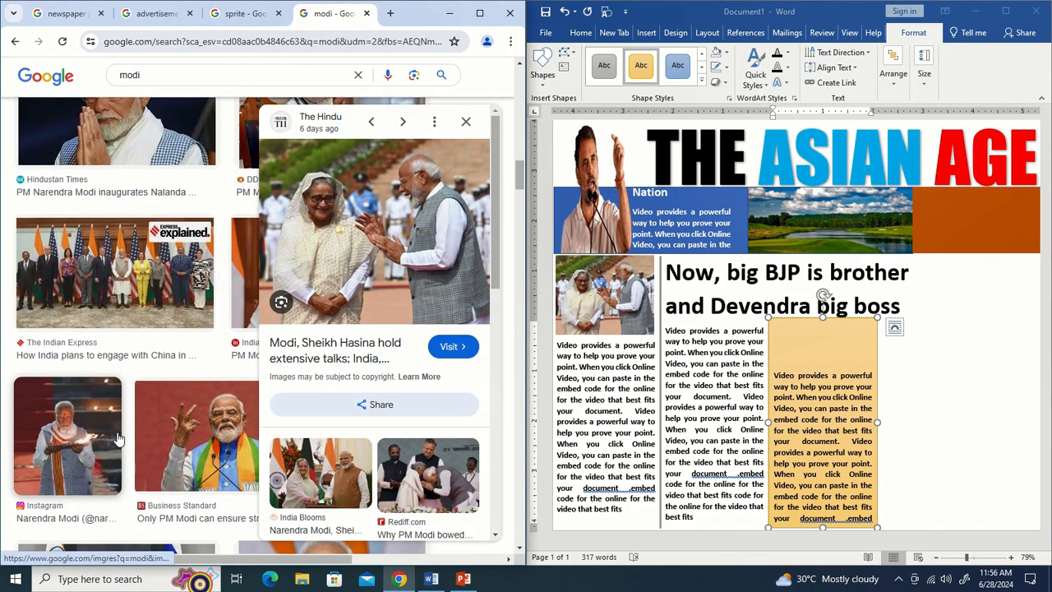
scroll(119, 440, up, 2)
scroll(415, 271, down, 3)
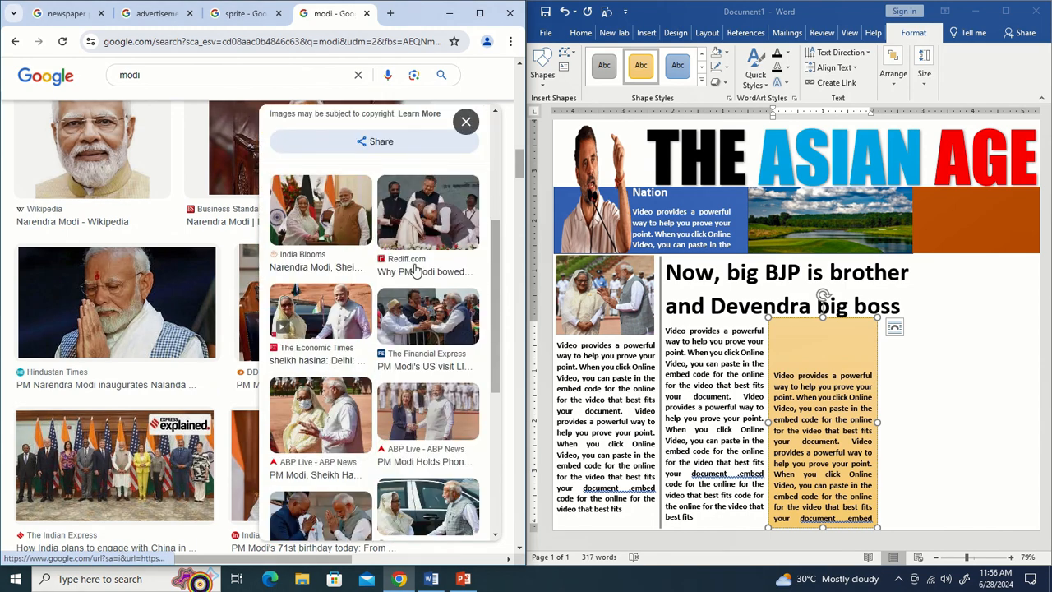
click(417, 230)
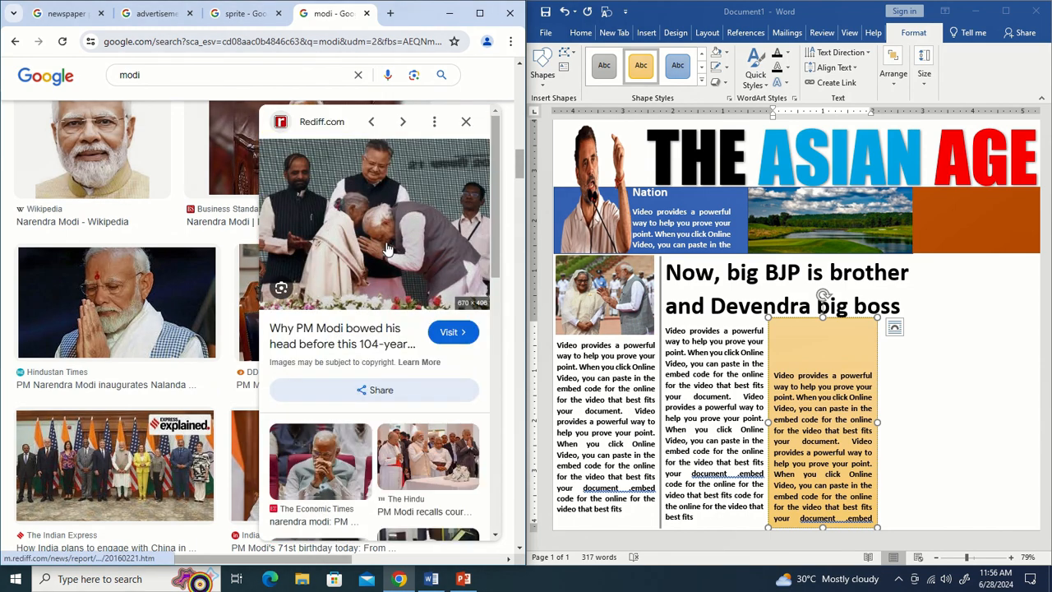
scroll(394, 271, down, 2)
click(417, 352)
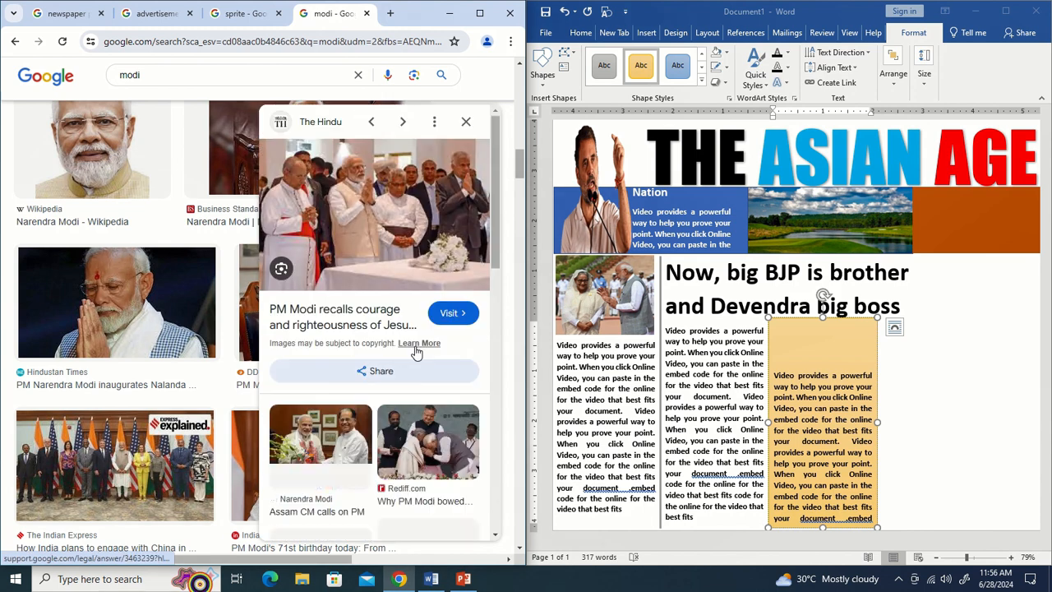
right_click(376, 230)
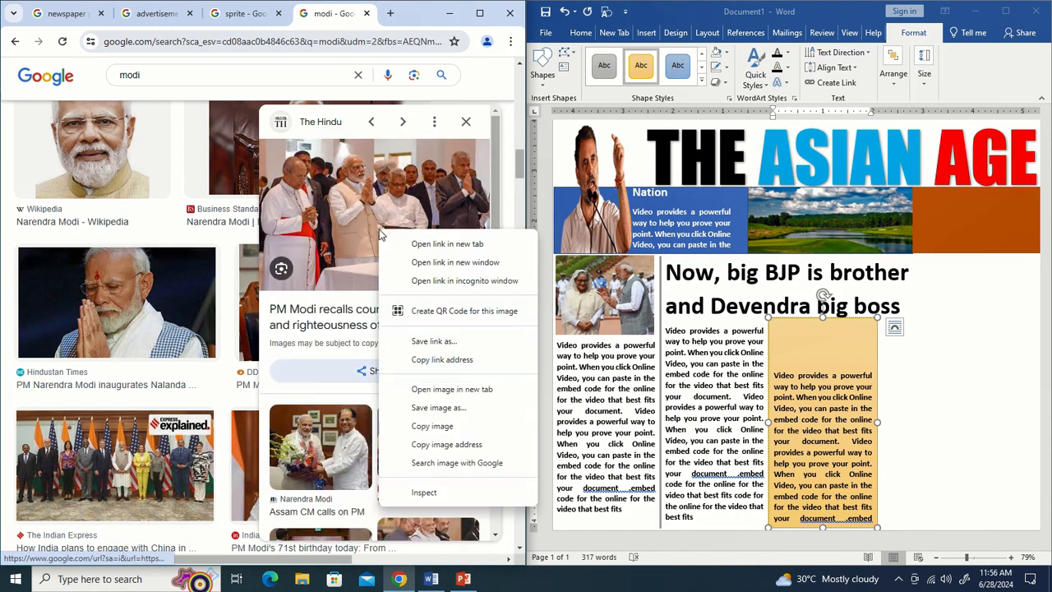
click(432, 428)
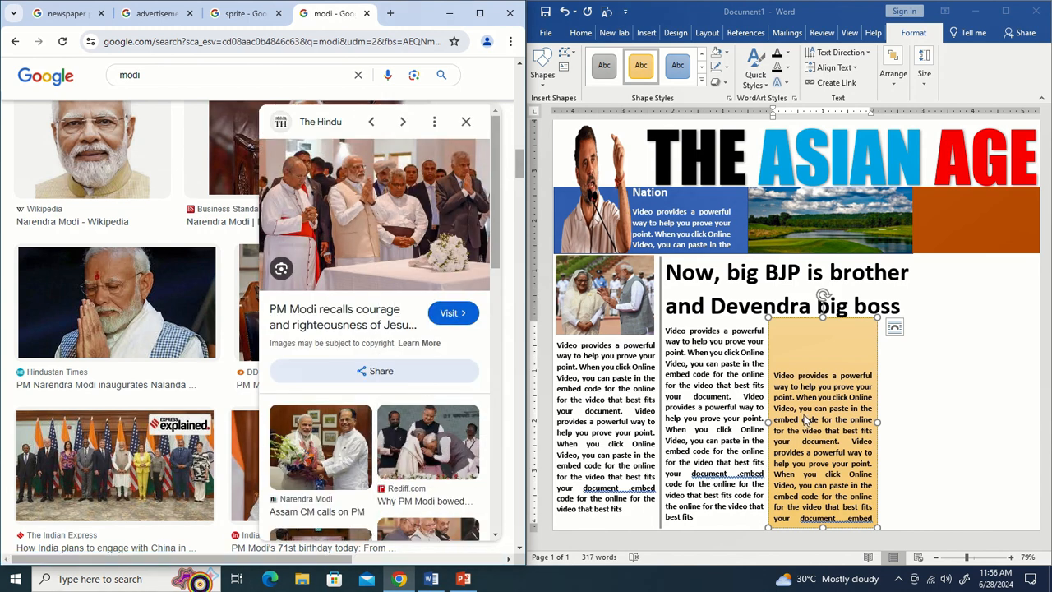
Paste the copied photo into the Word page with its source formatting and set its height to 2".
click(873, 374)
right_click(900, 372)
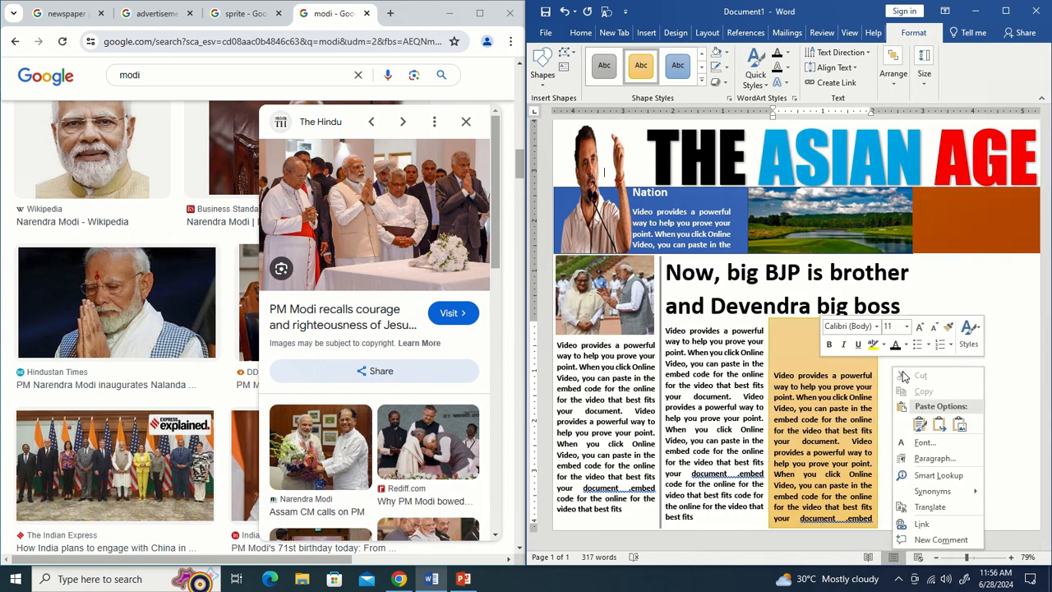
click(920, 423)
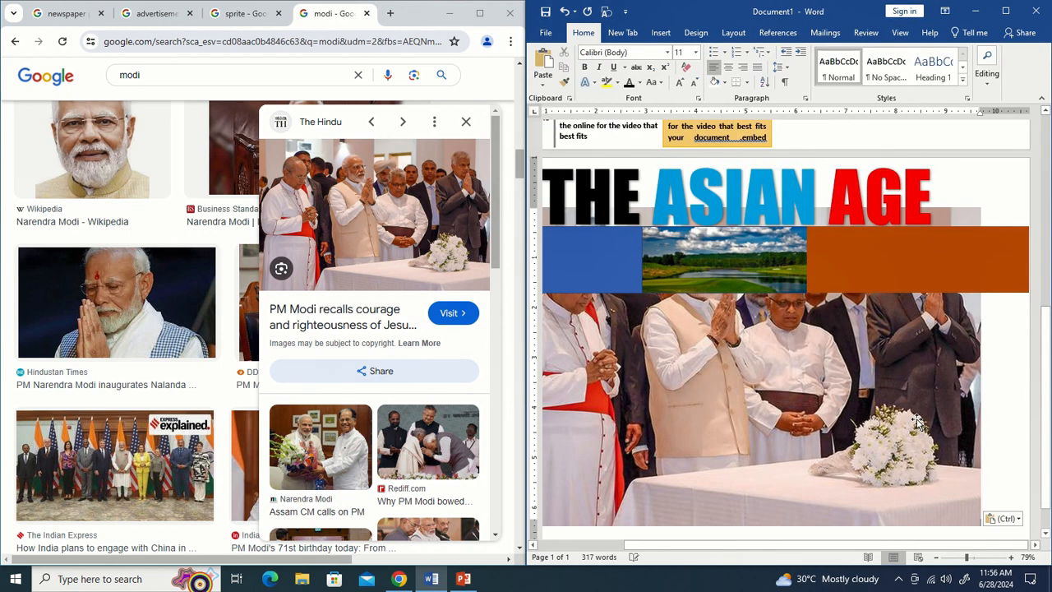
click(712, 363)
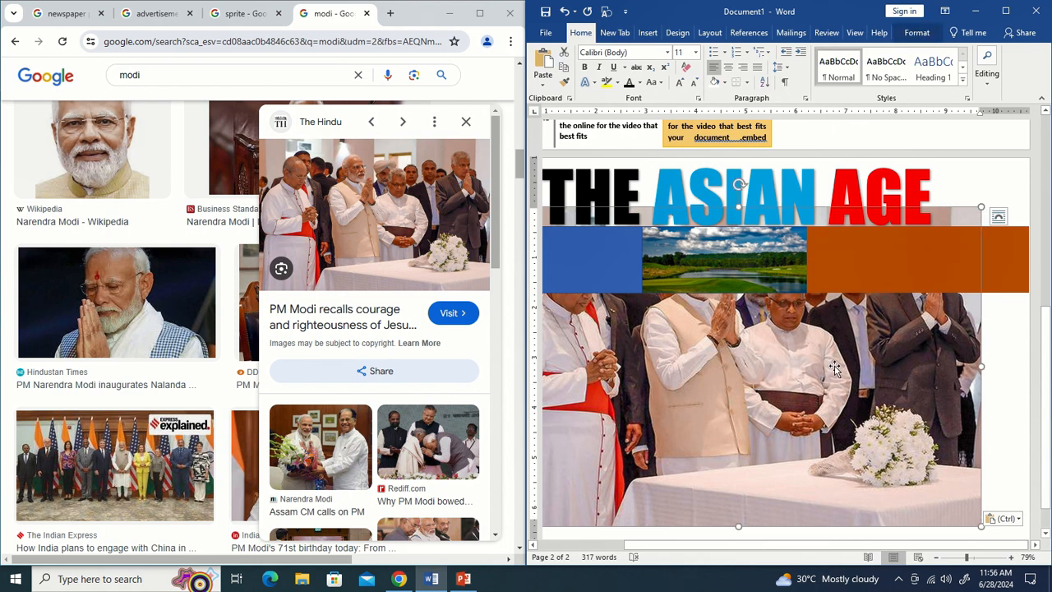
click(916, 32)
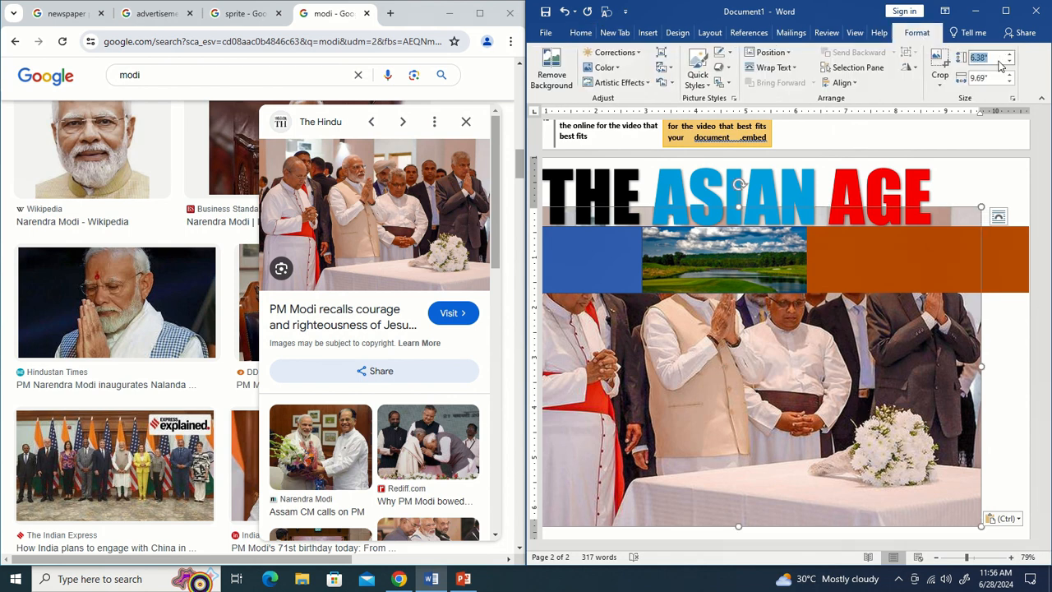
click(972, 58)
text(2)
key(Return)
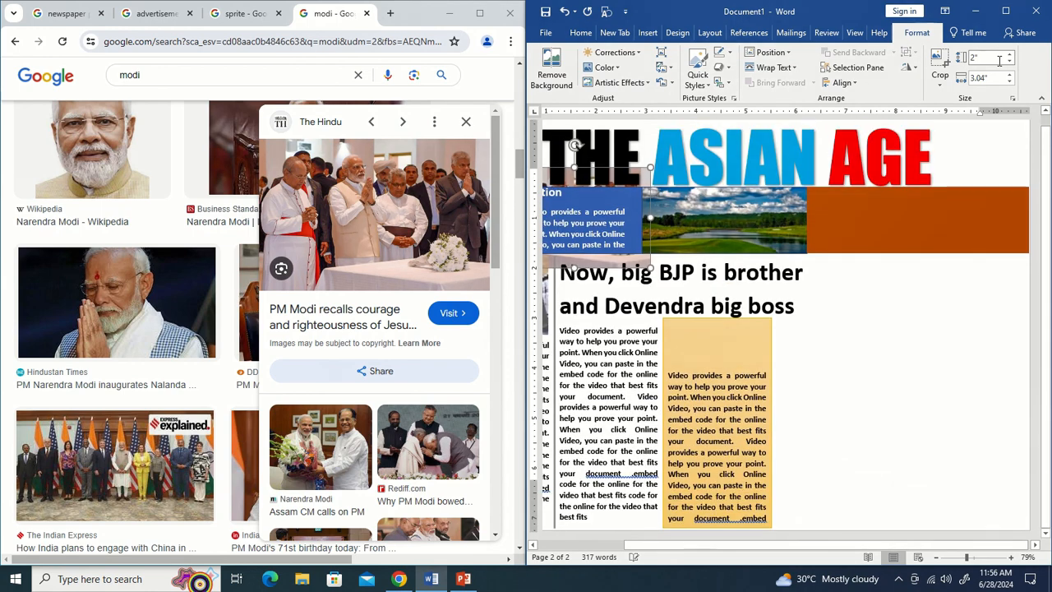
Change the photo's text wrapping so it floats freely, and move it to the blank area beside the gold column.
click(772, 67)
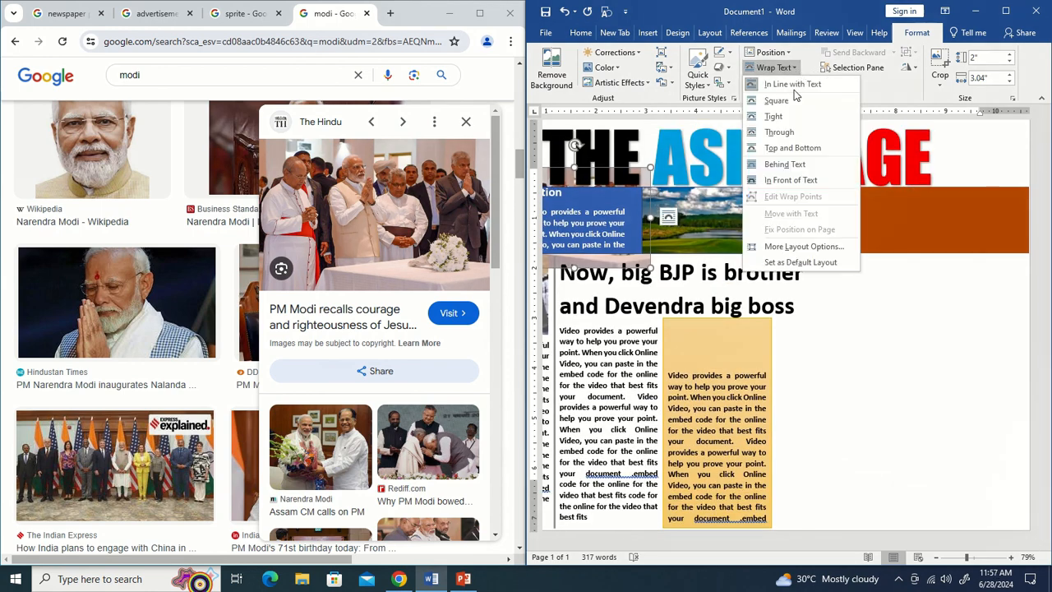
click(781, 166)
drag(641, 192, 884, 340)
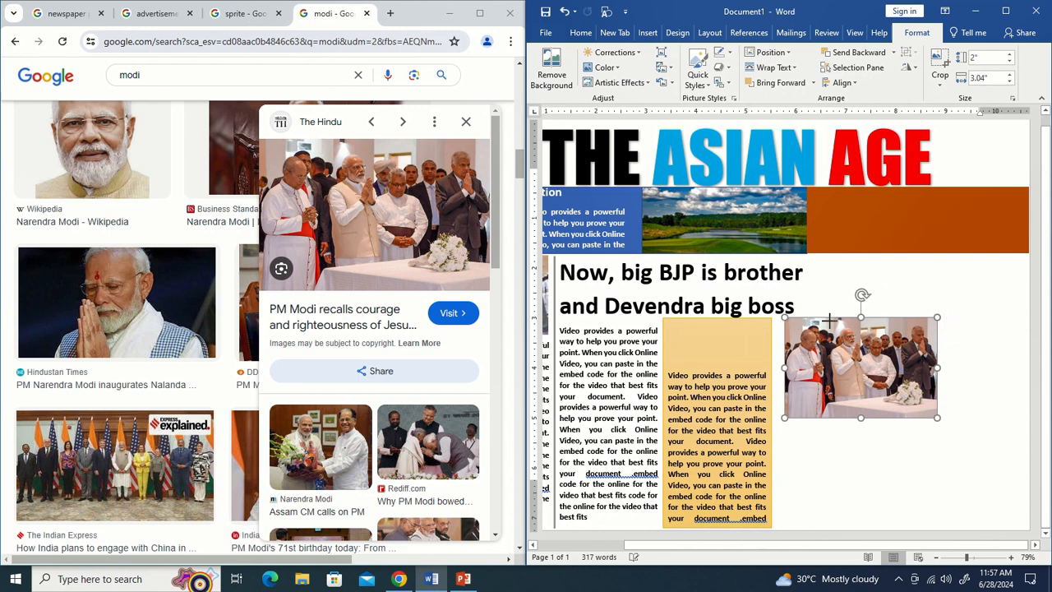
Shrink the photo and fit it across the head of the gold column above the text, about 0.96" high by 1.97" wide.
drag(785, 317, 850, 360)
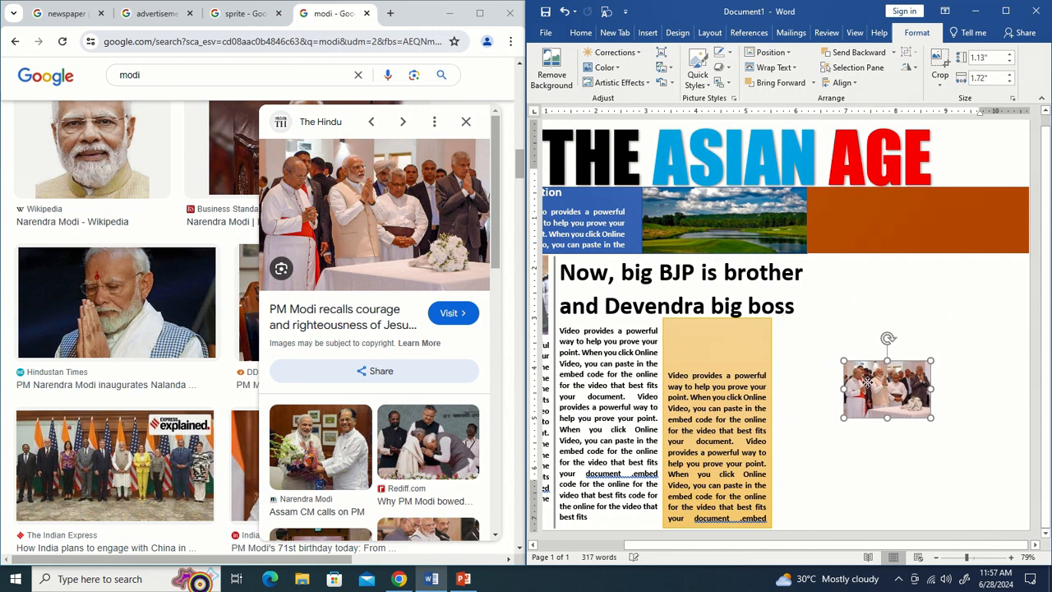
drag(896, 386, 717, 345)
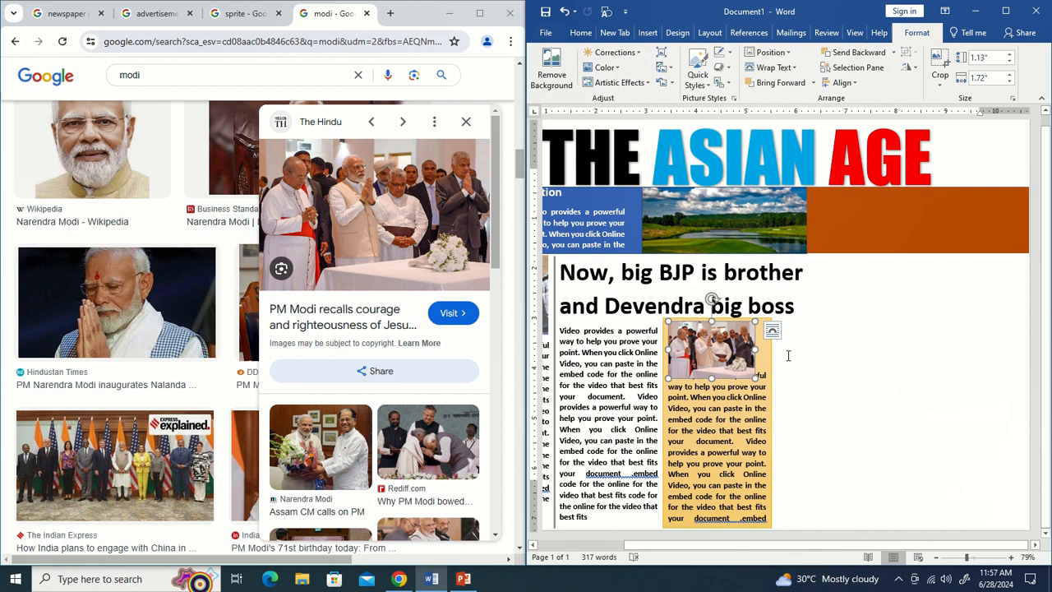
drag(750, 344, 664, 345)
drag(756, 343, 765, 348)
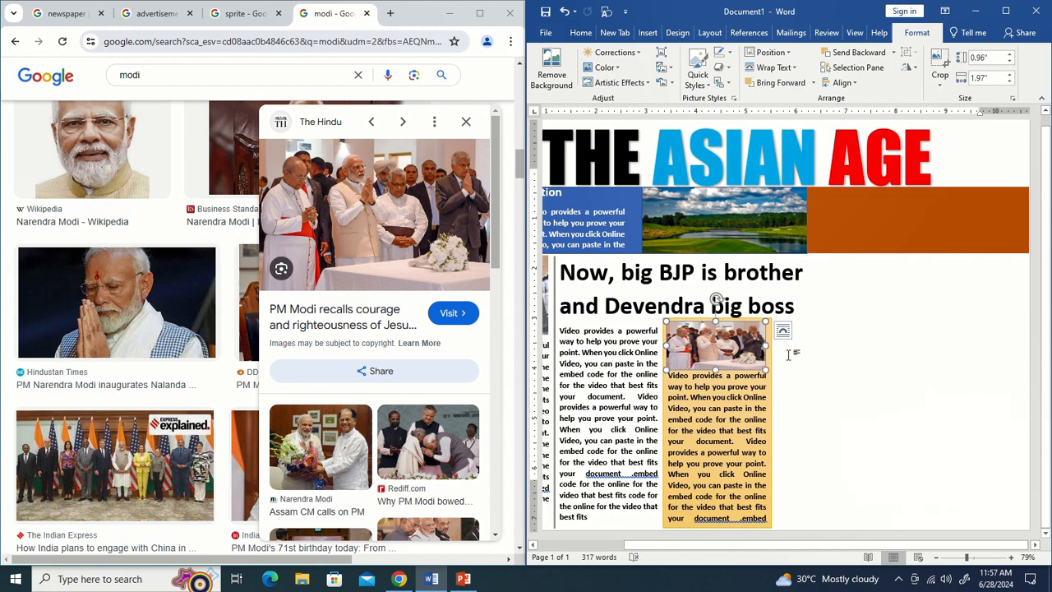
Deselect the photo and return to the newspaper page reference in the browser.
click(788, 354)
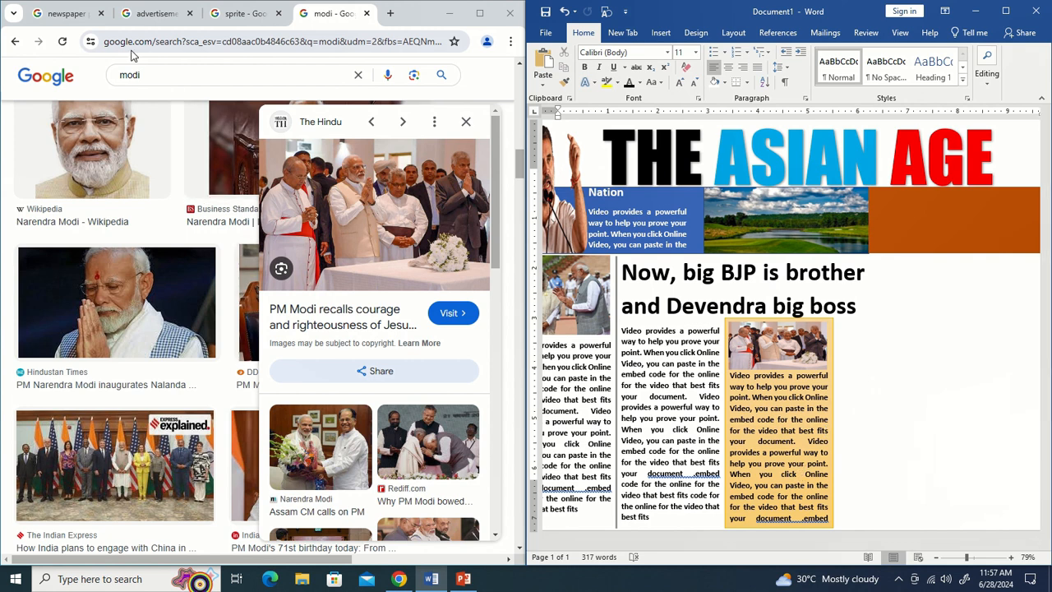
click(69, 14)
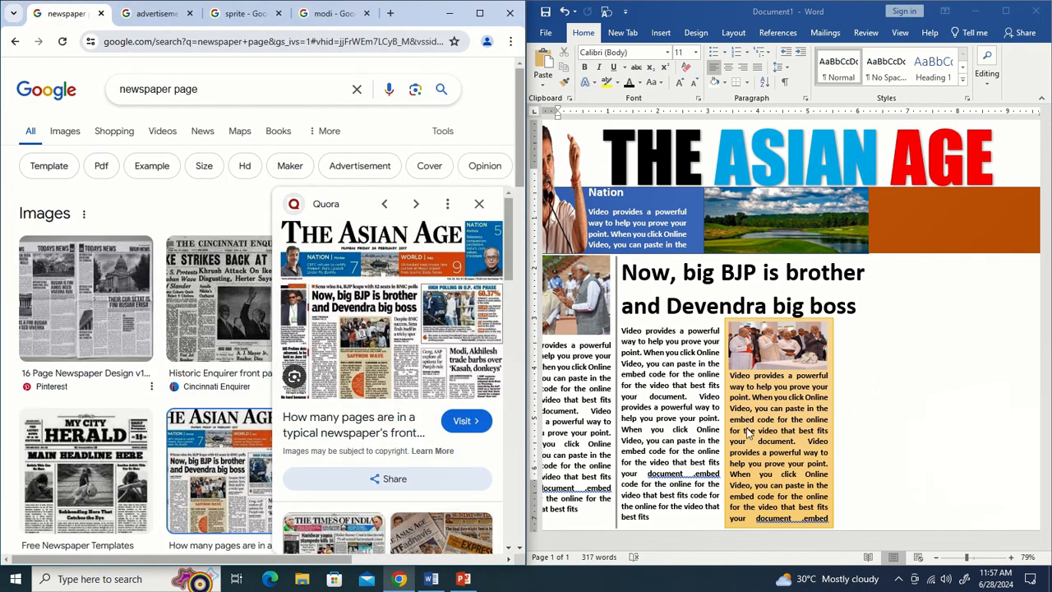
Duplicate the justified article text box and place the copy in the blank area beyond the gold column.
click(695, 415)
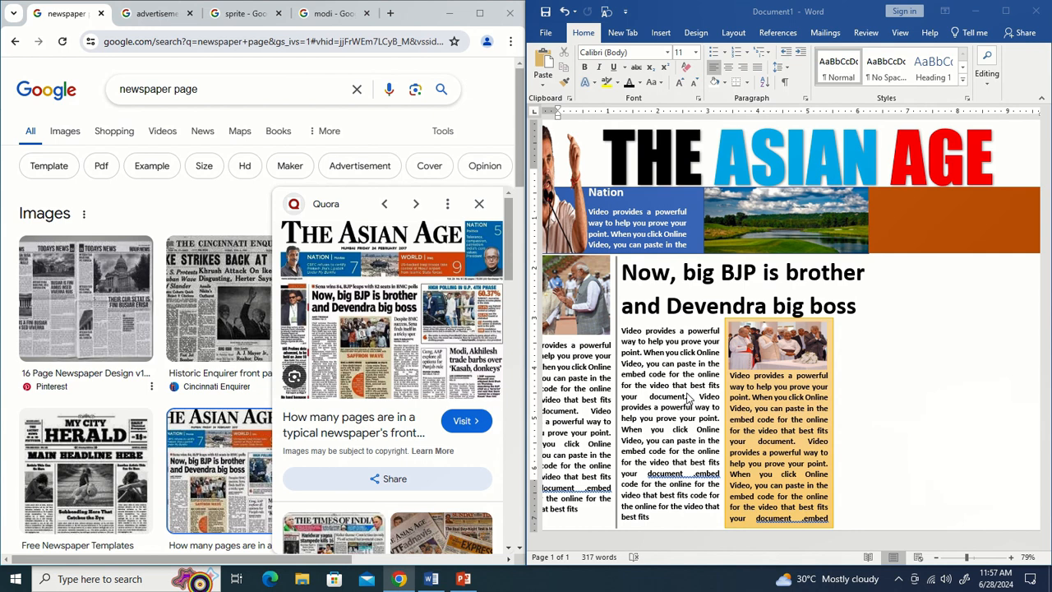
click(682, 322)
click(680, 345)
click(680, 345)
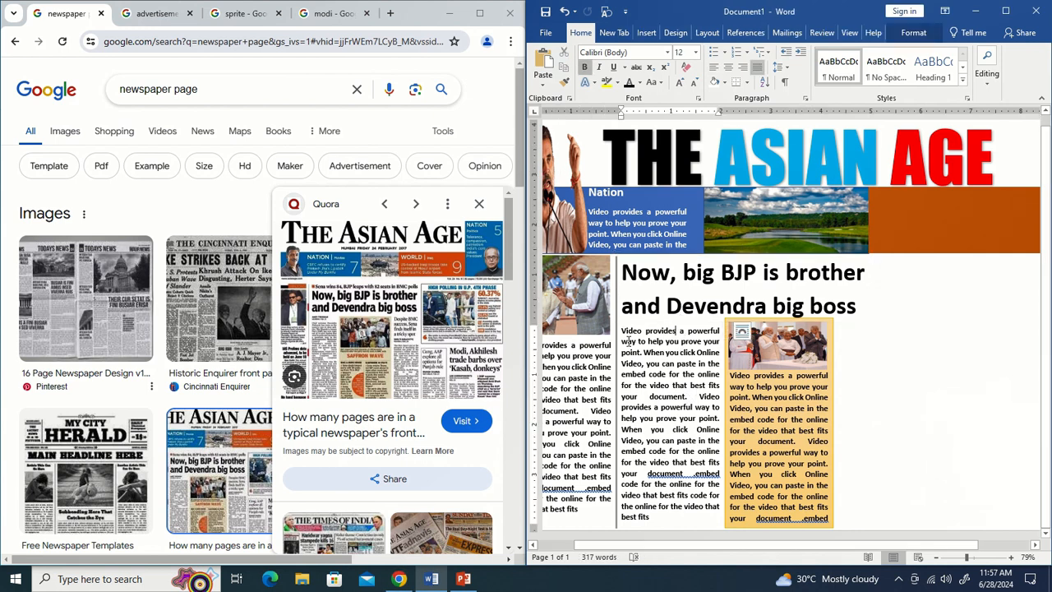
click(588, 359)
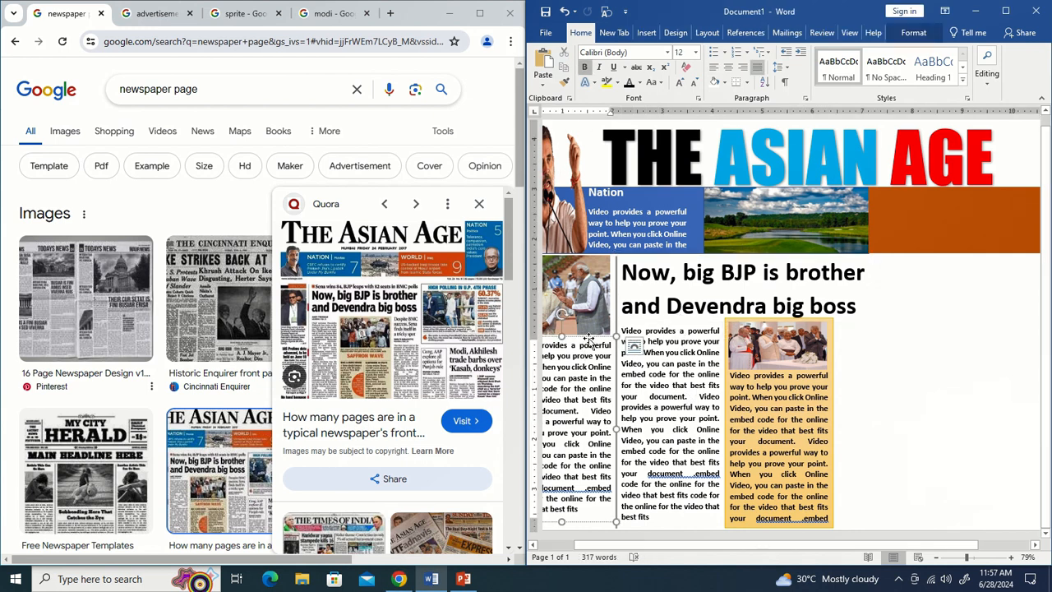
click(589, 338)
drag(629, 340, 916, 320)
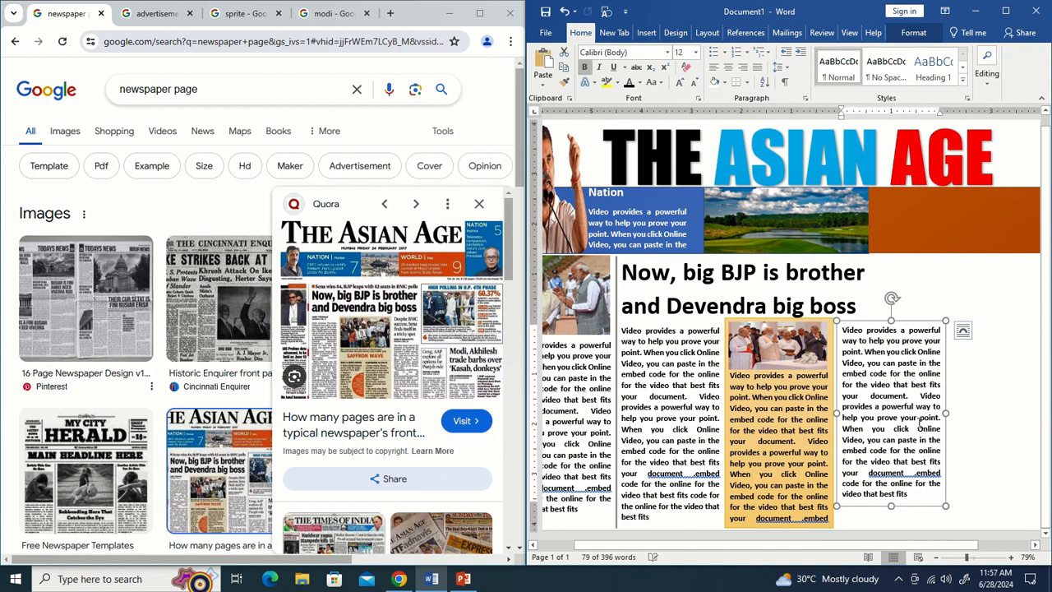
Lengthen the new text box to the gold column's base and paste a copy of its closing lines at the end of its text.
drag(891, 504, 890, 528)
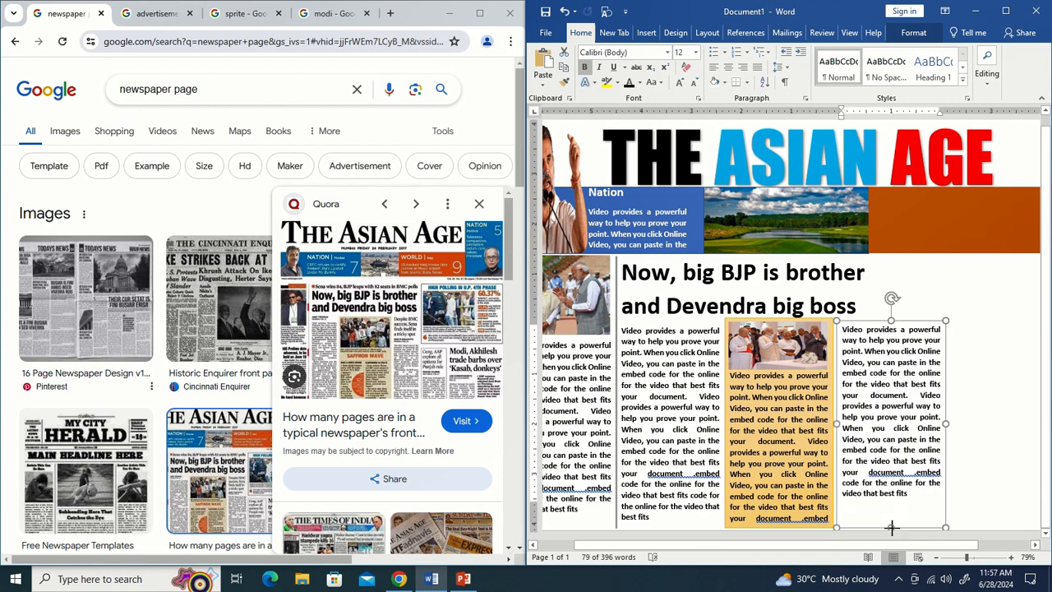
drag(870, 472, 908, 494)
click(910, 494)
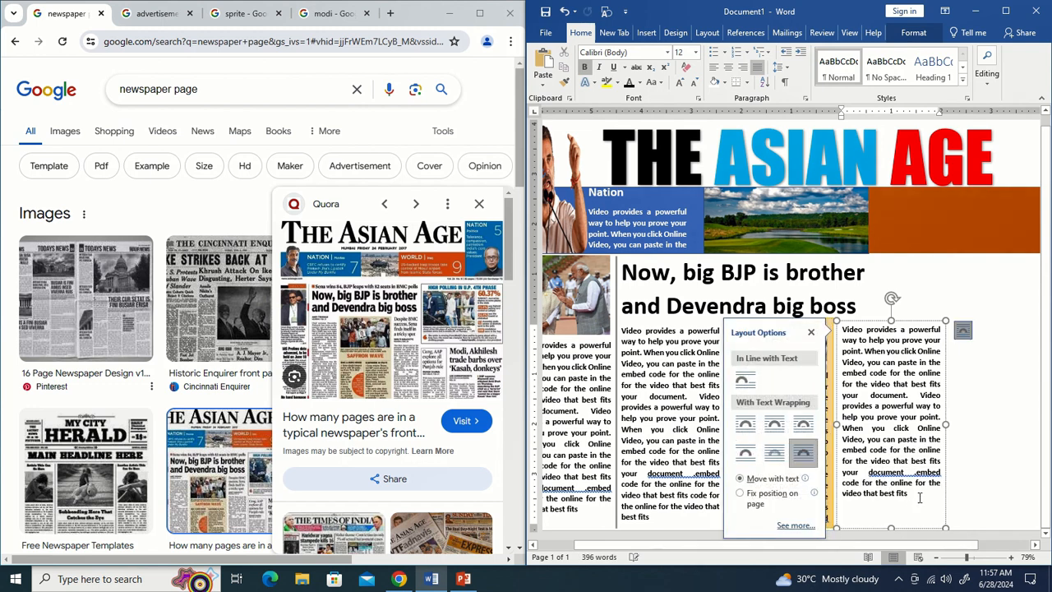
click(926, 502)
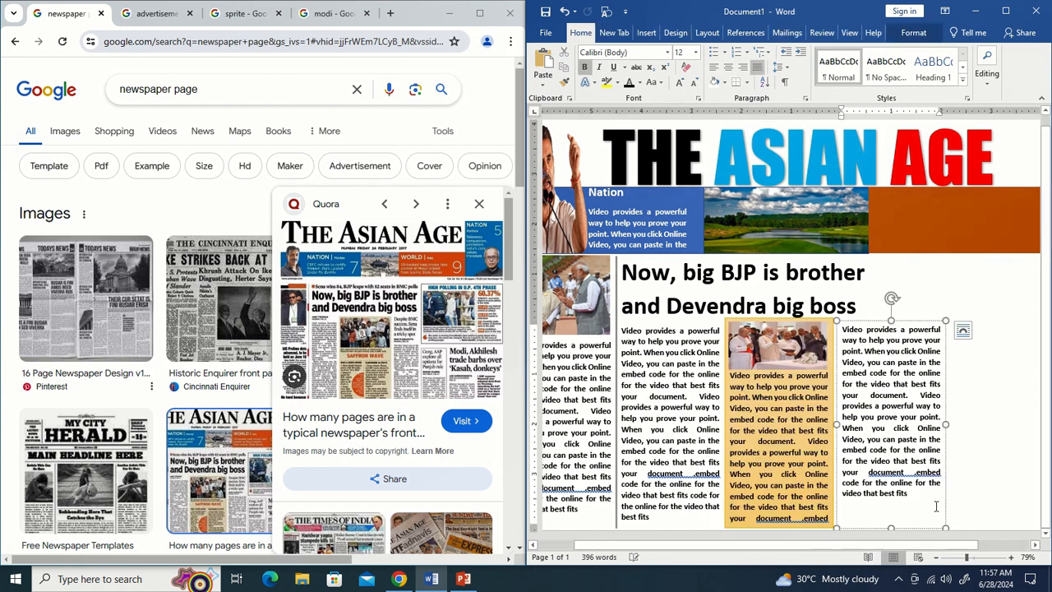
key(ctrl+v)
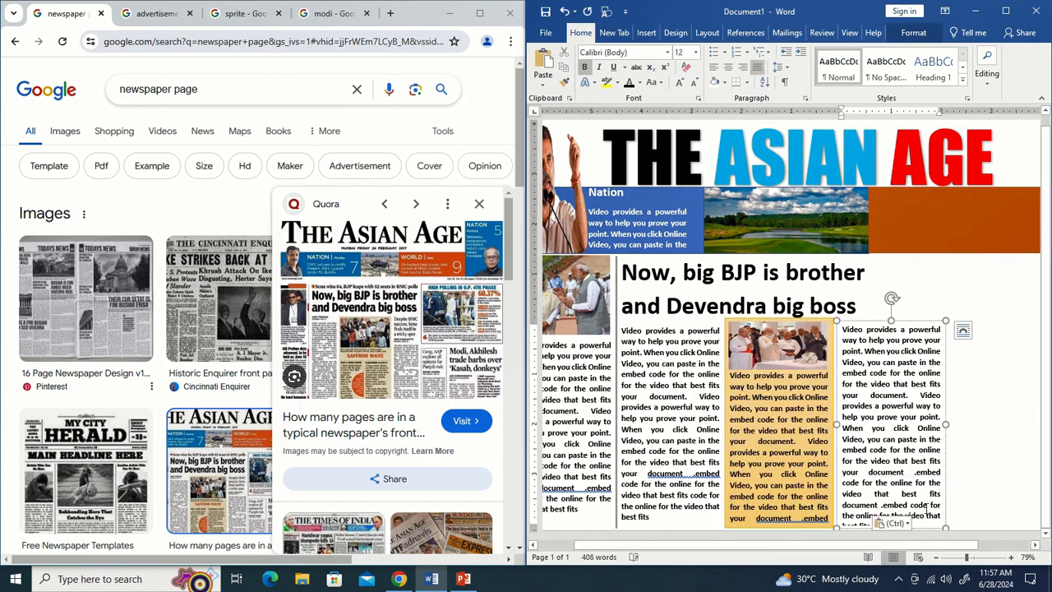
Raise the new text box slightly and extend its lower edge so that all of its text fits.
click(927, 530)
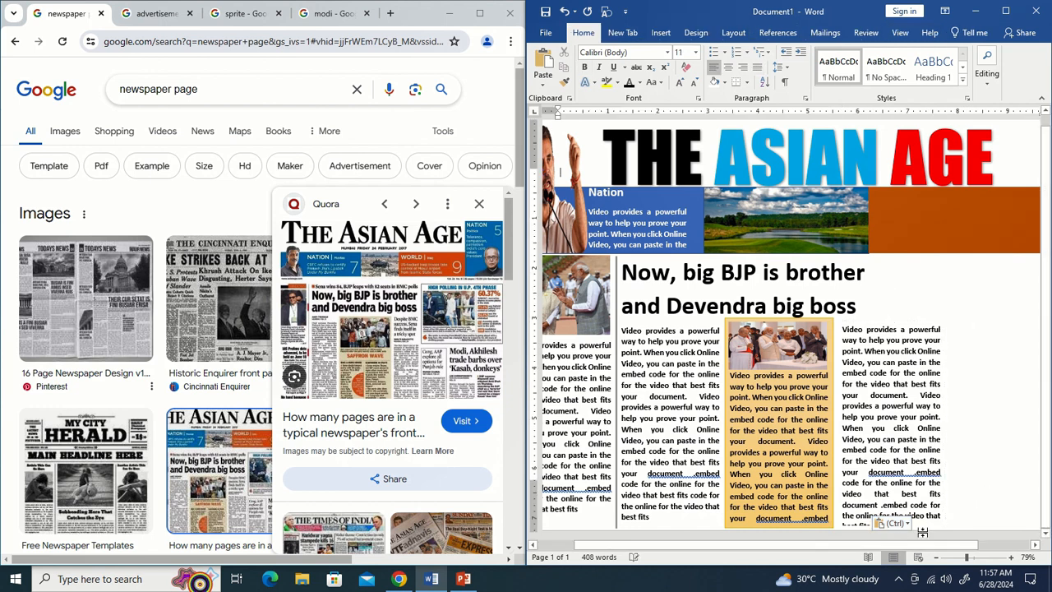
click(866, 529)
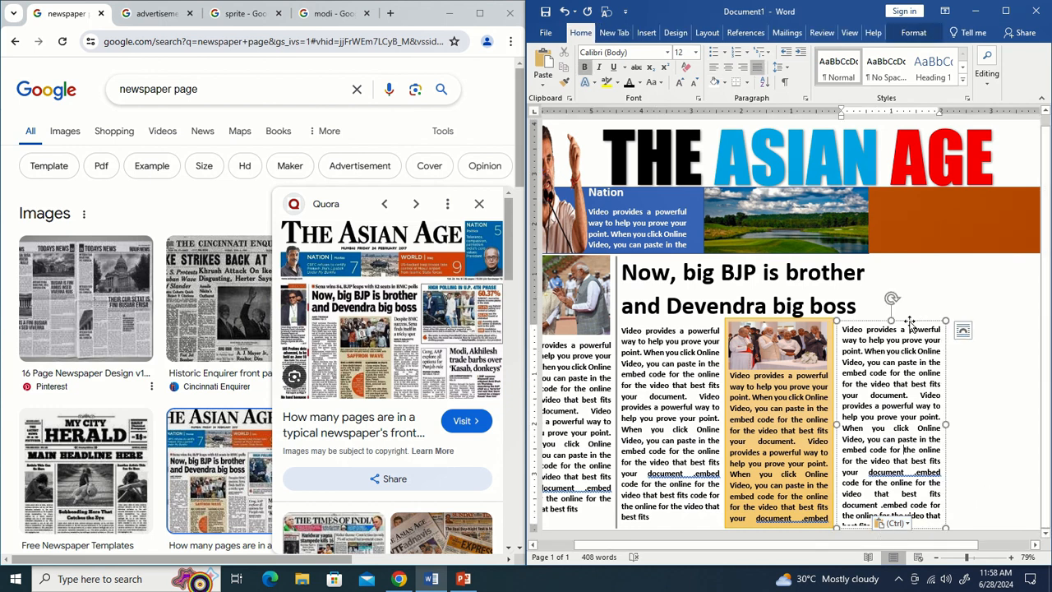
drag(909, 322, 910, 311)
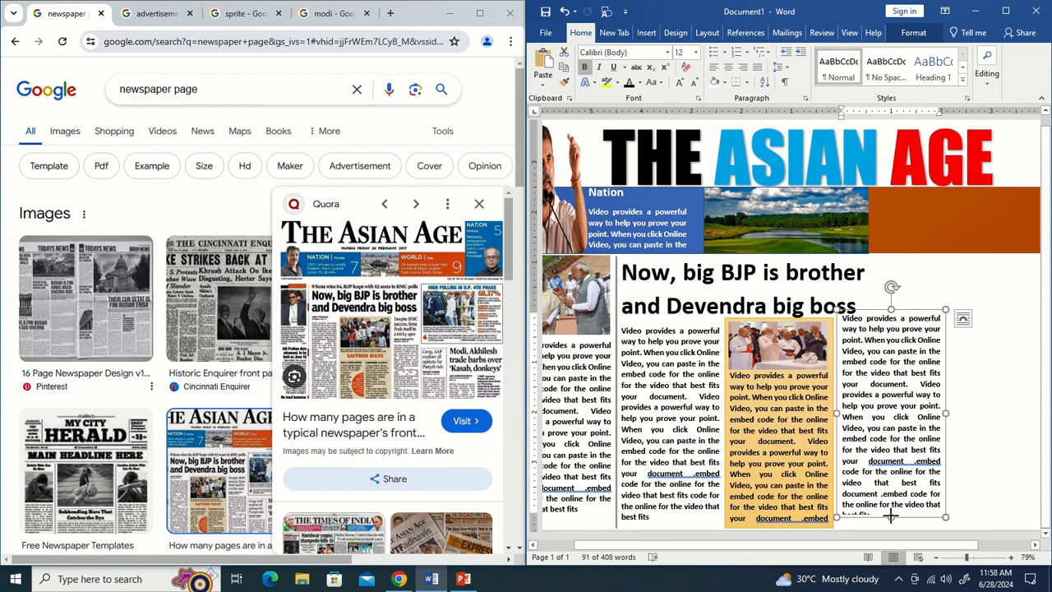
drag(891, 516, 891, 528)
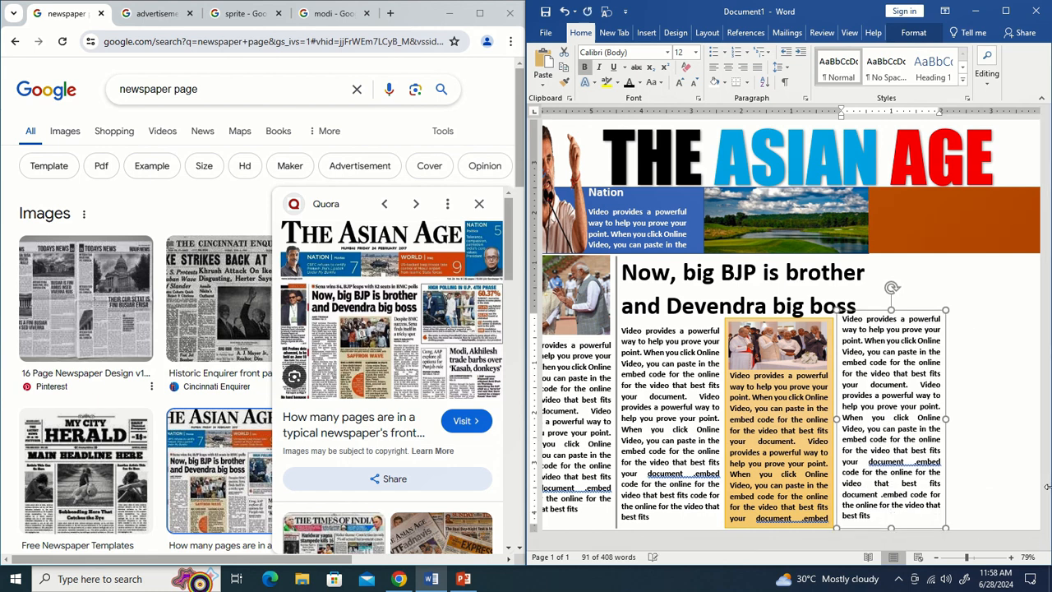
Nudge the new text column slightly down and closer to the gold column, and deselect it.
key(Down)
key(Down)
key(Left)
key(Left)
key(Left)
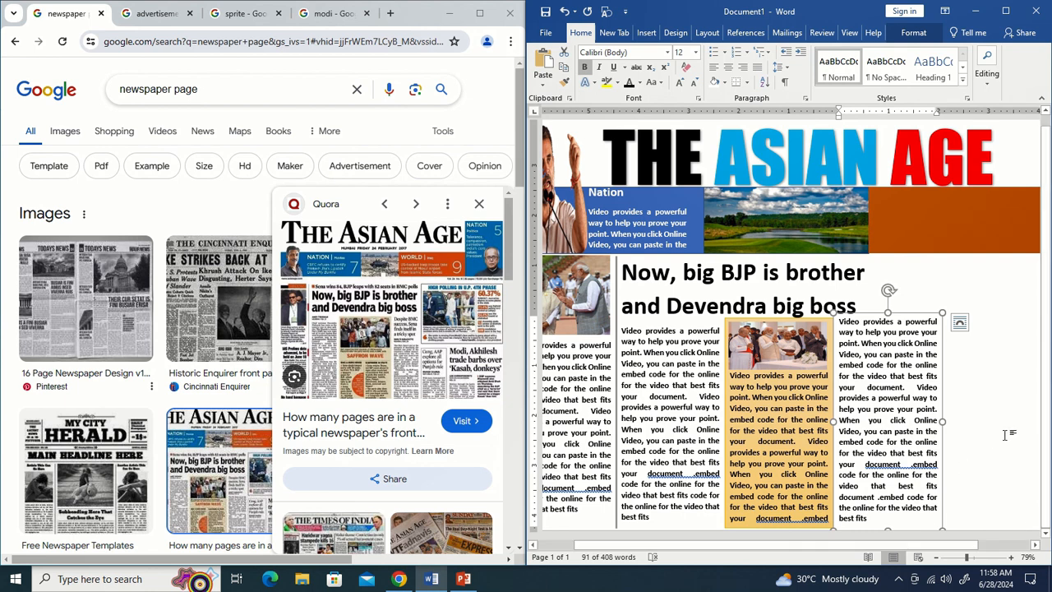
click(965, 403)
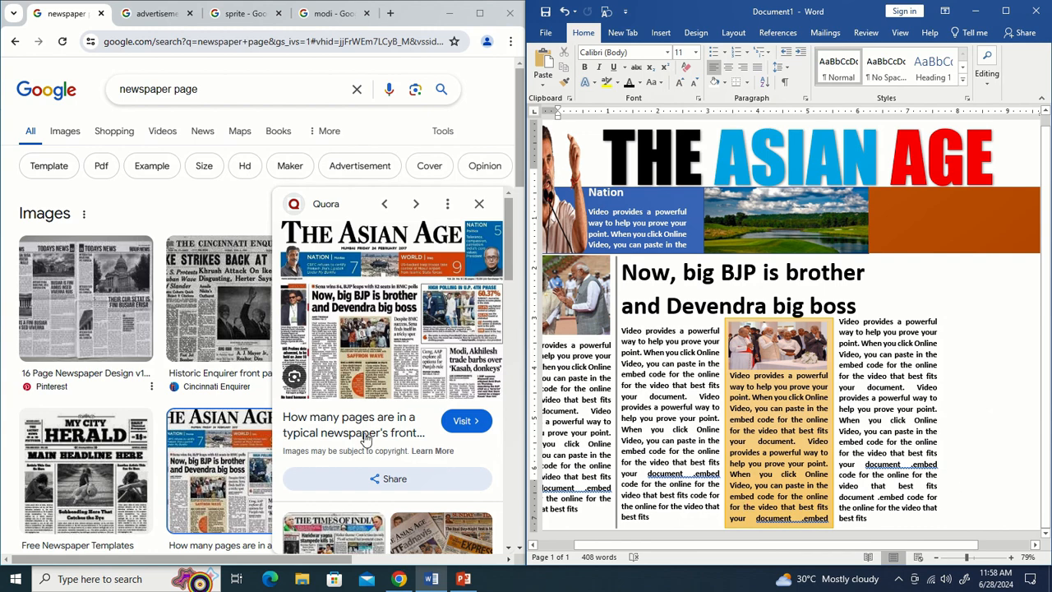
Look through the advertisement and sprite image results in the browser for a picture suitable for the newspaper page.
click(159, 14)
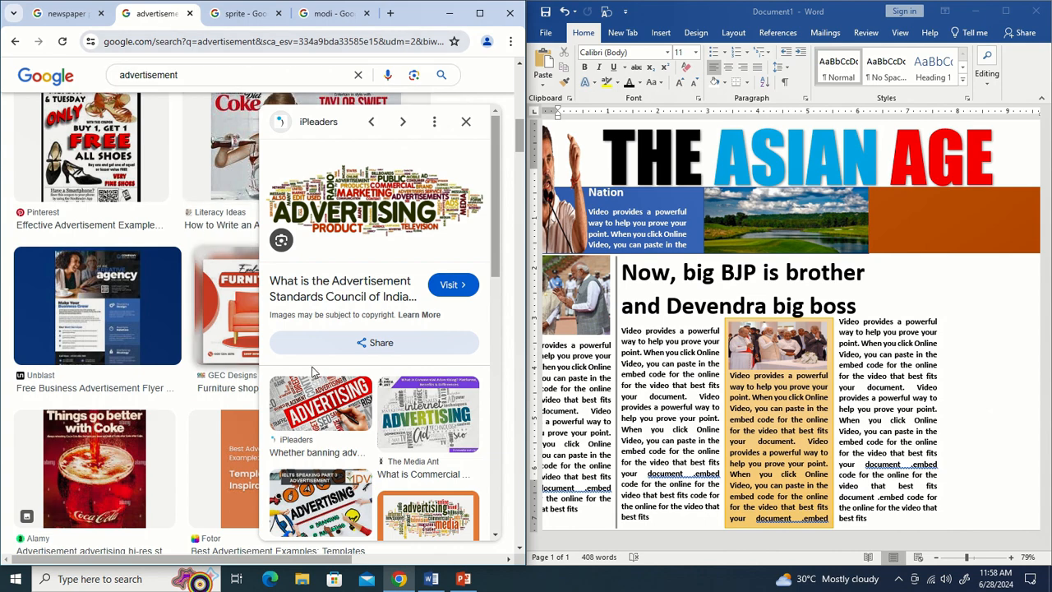
scroll(345, 460, down, 8)
scroll(345, 460, up, 8)
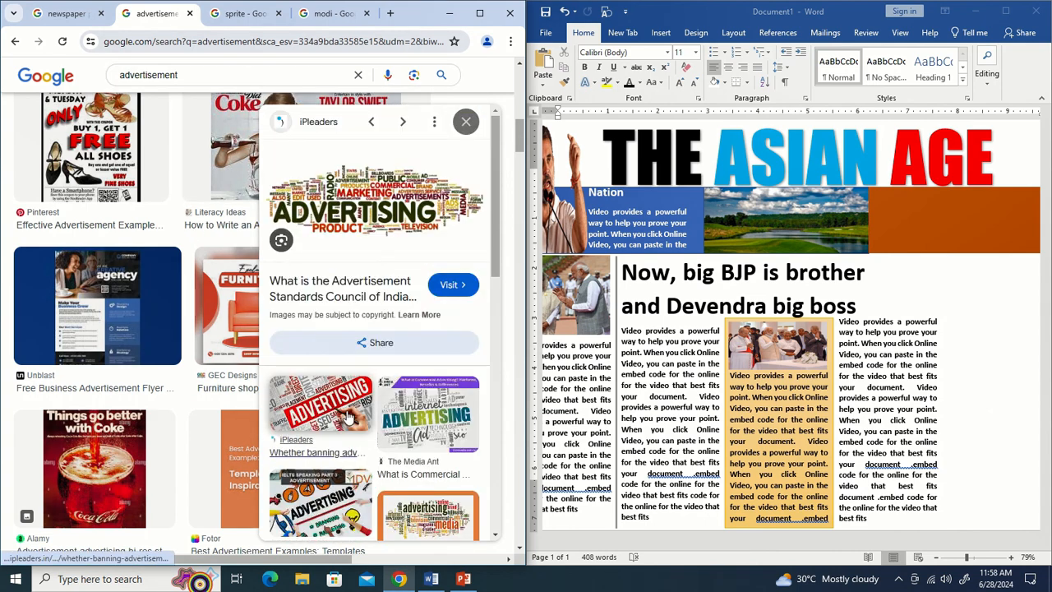
click(247, 13)
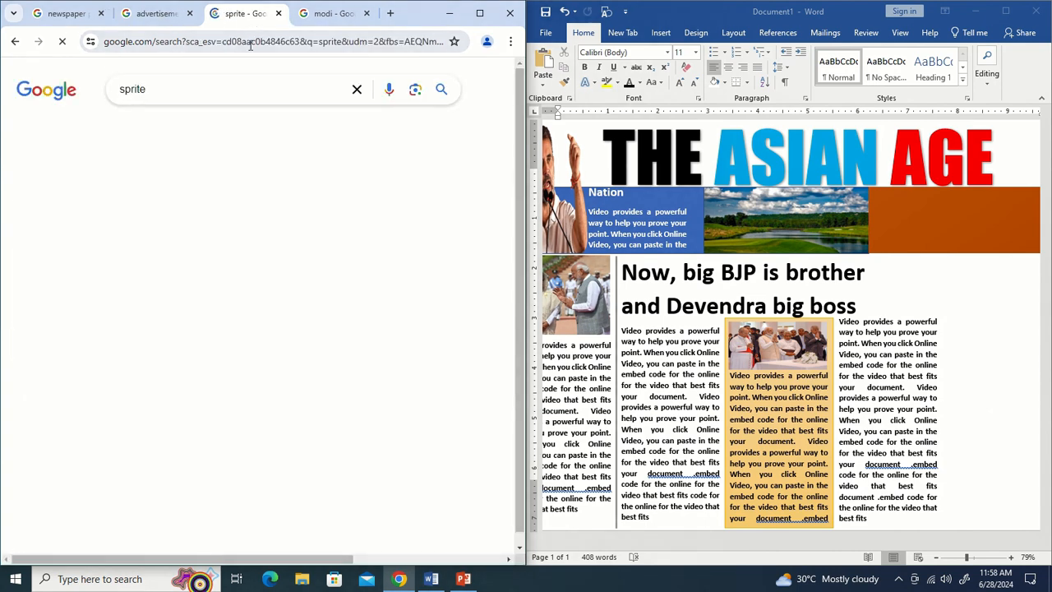
scroll(301, 389, down, 8)
scroll(307, 433, up, 5)
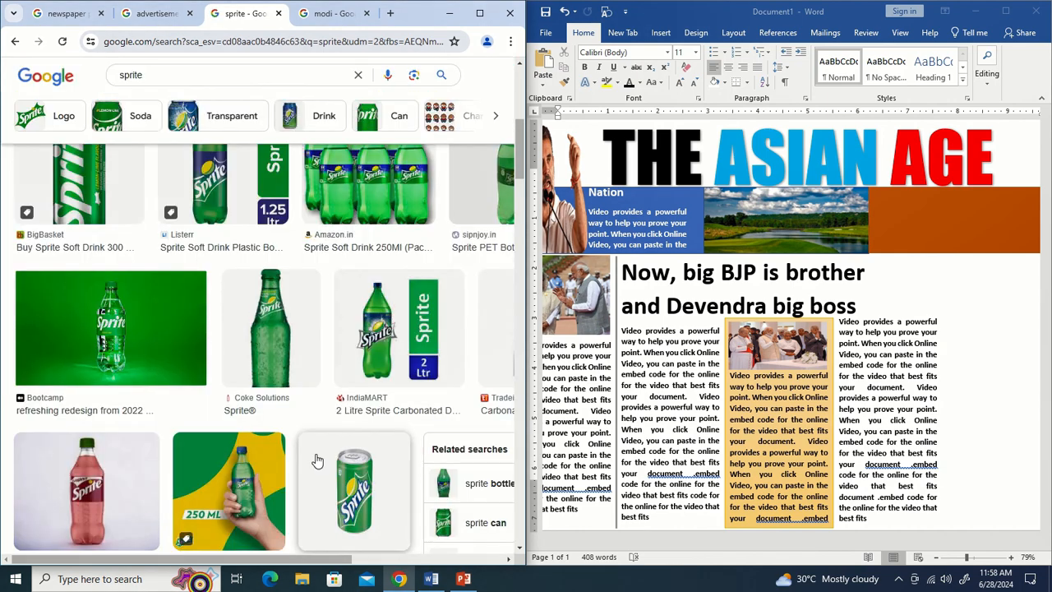
click(317, 456)
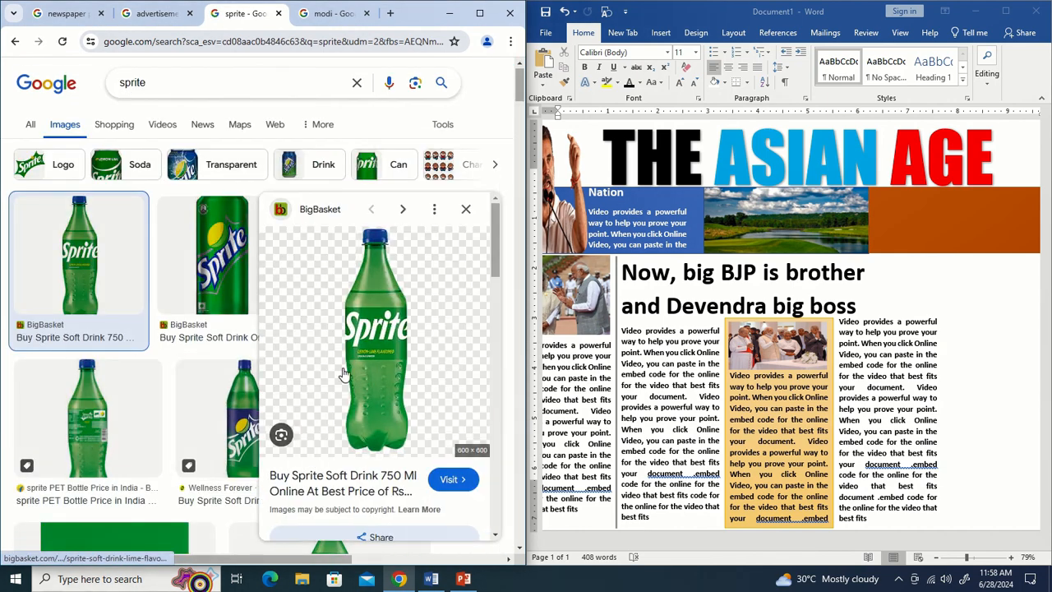
scroll(282, 435, up, 1)
click(432, 176)
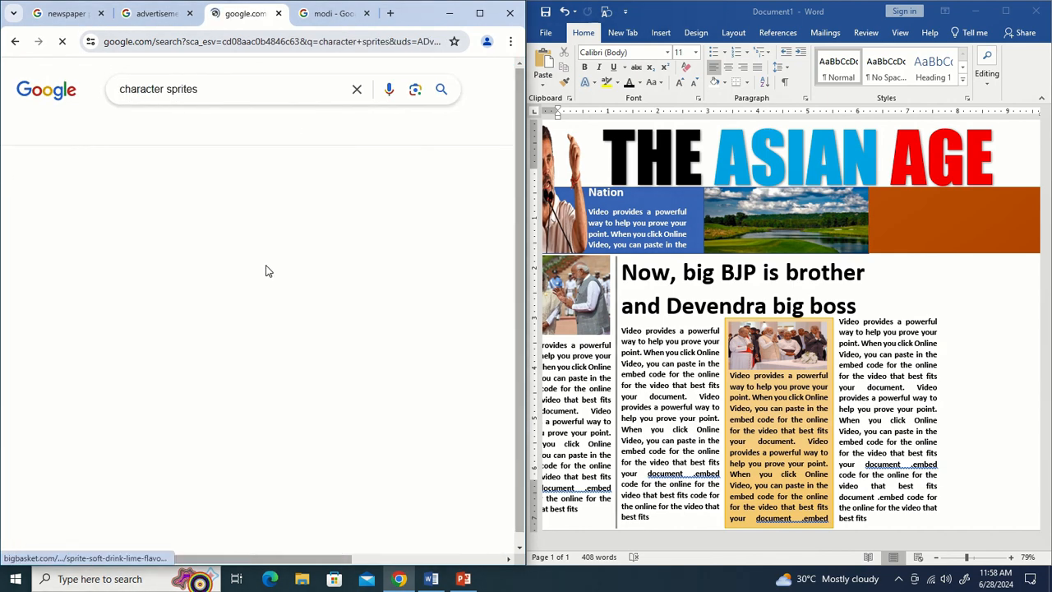
scroll(317, 421, down, 3)
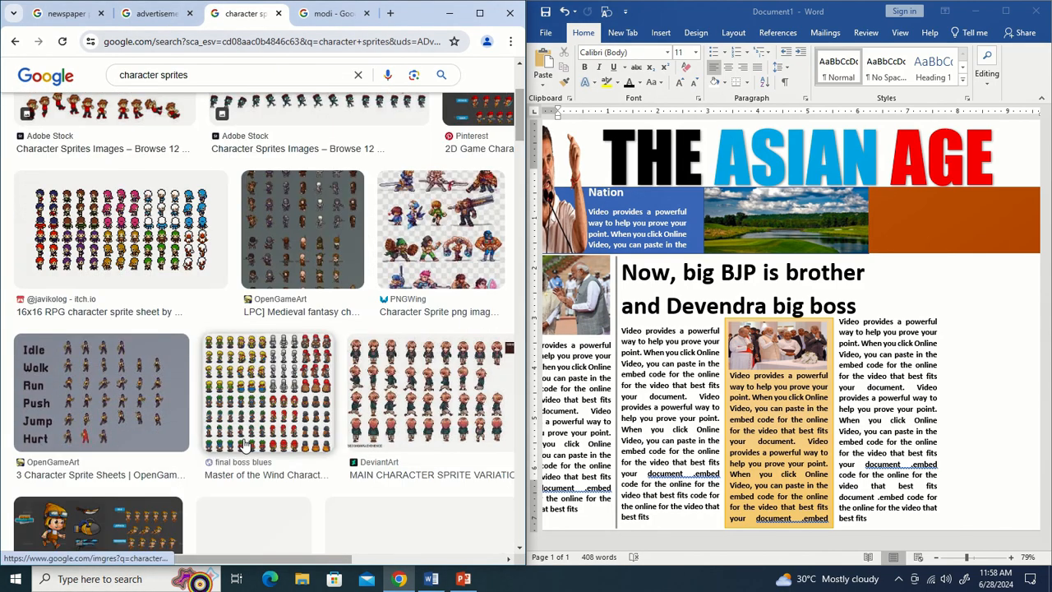
scroll(206, 364, up, 3)
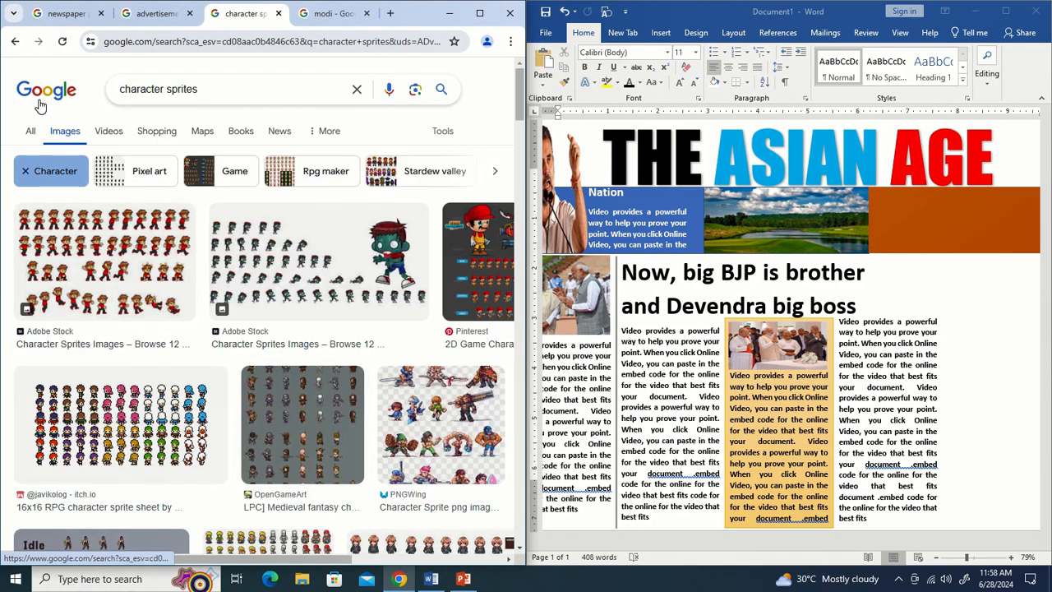
click(15, 42)
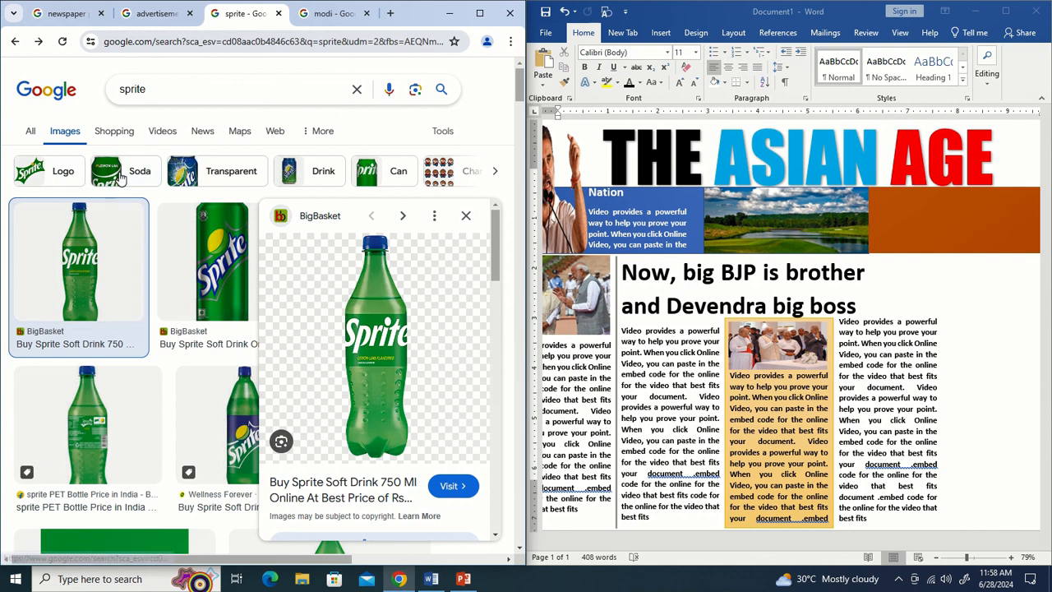
Find the green "Extra Whitening" toothpaste advertisement from Freepik in the advertisement image results and copy the image.
click(156, 13)
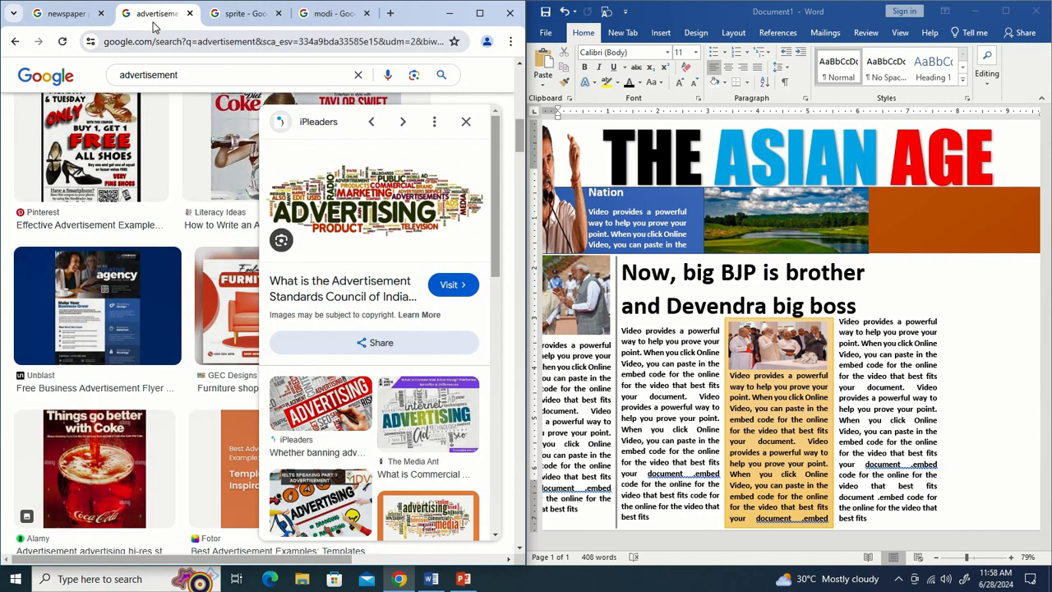
scroll(115, 448, down, 3)
scroll(115, 448, down, 2)
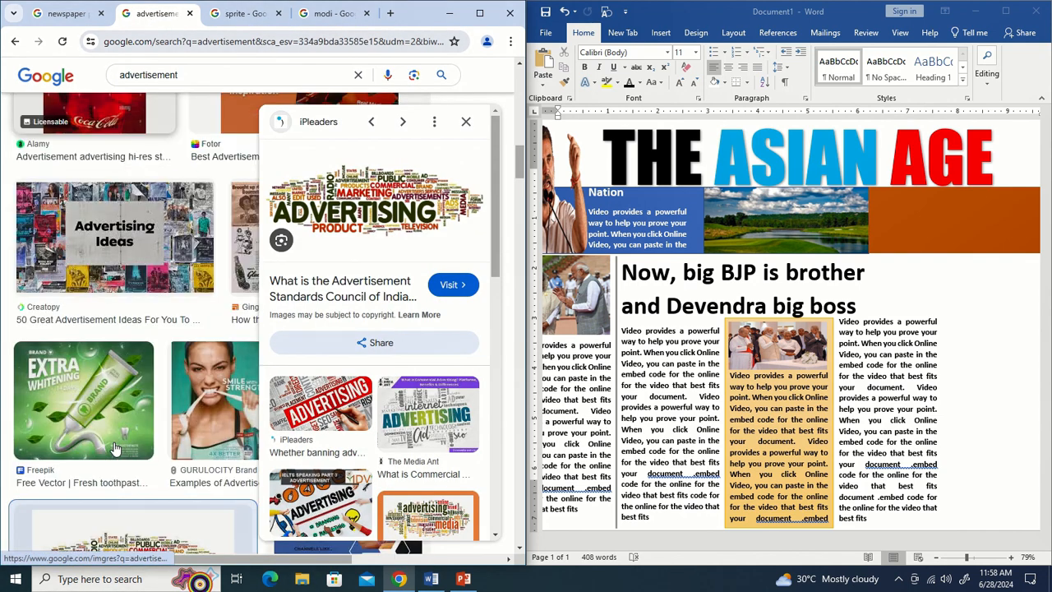
click(93, 413)
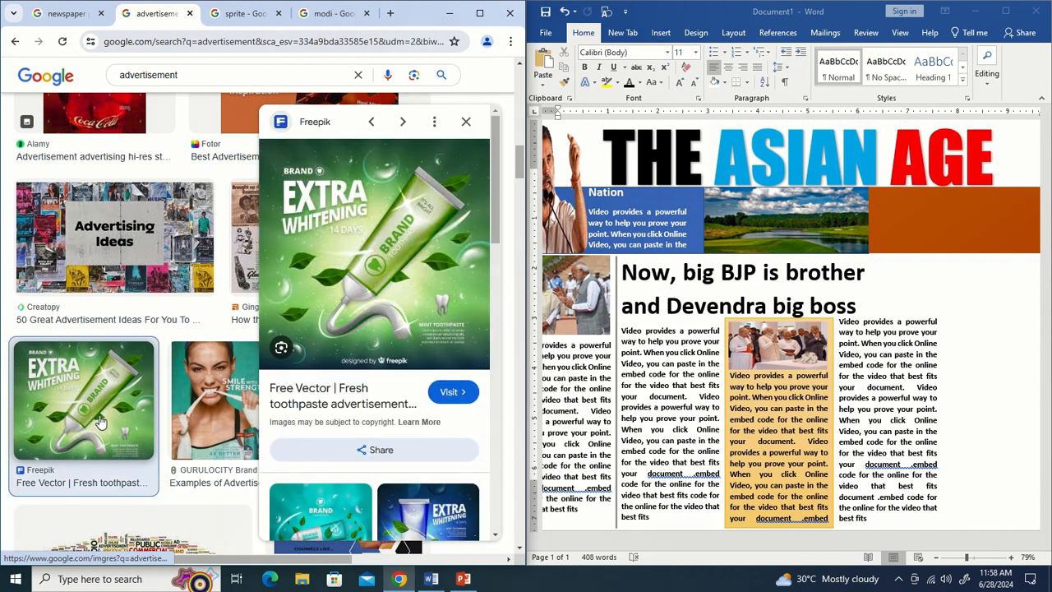
right_click(335, 286)
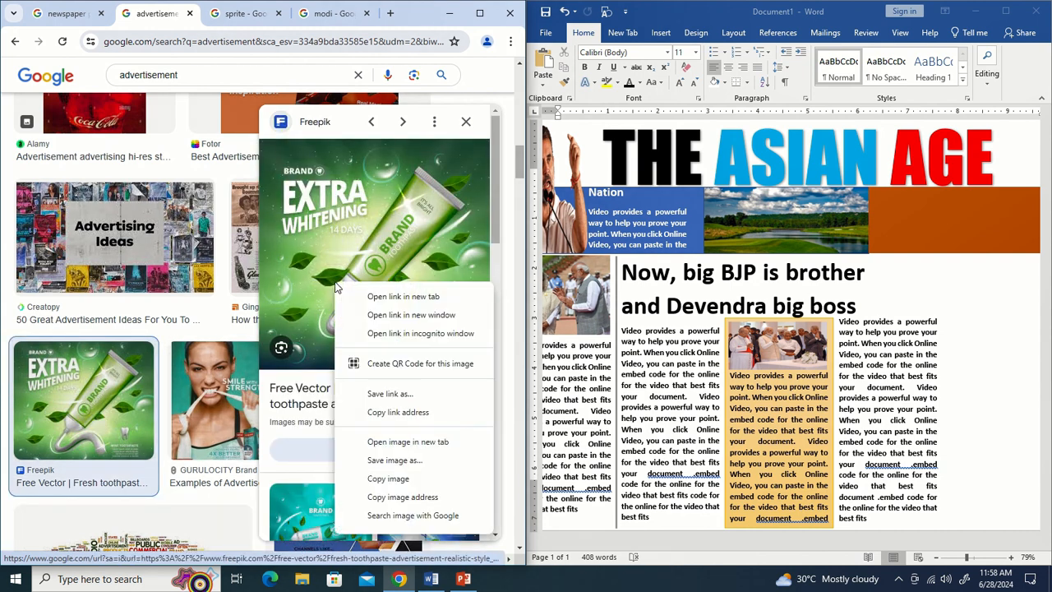
click(391, 478)
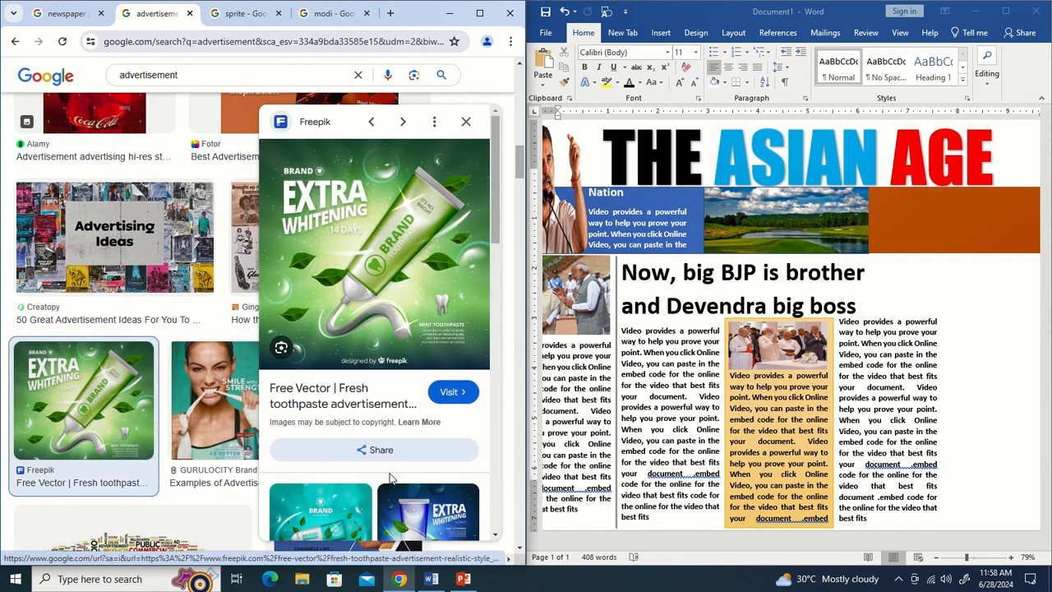
Paste the copied toothpaste advertisement into the Word page, keeping its source formatting.
click(920, 308)
right_click(922, 318)
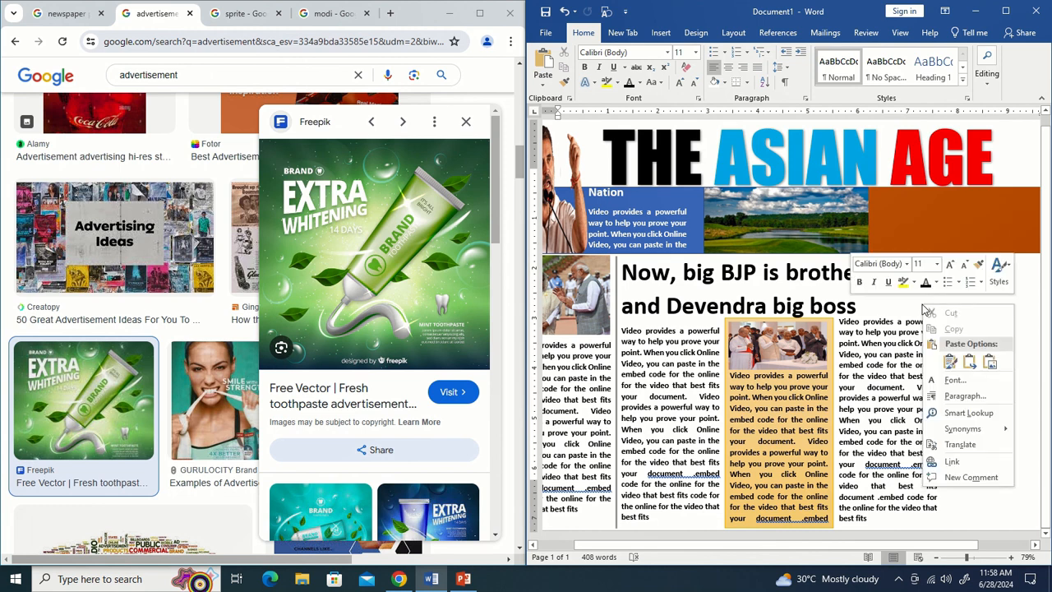
click(950, 363)
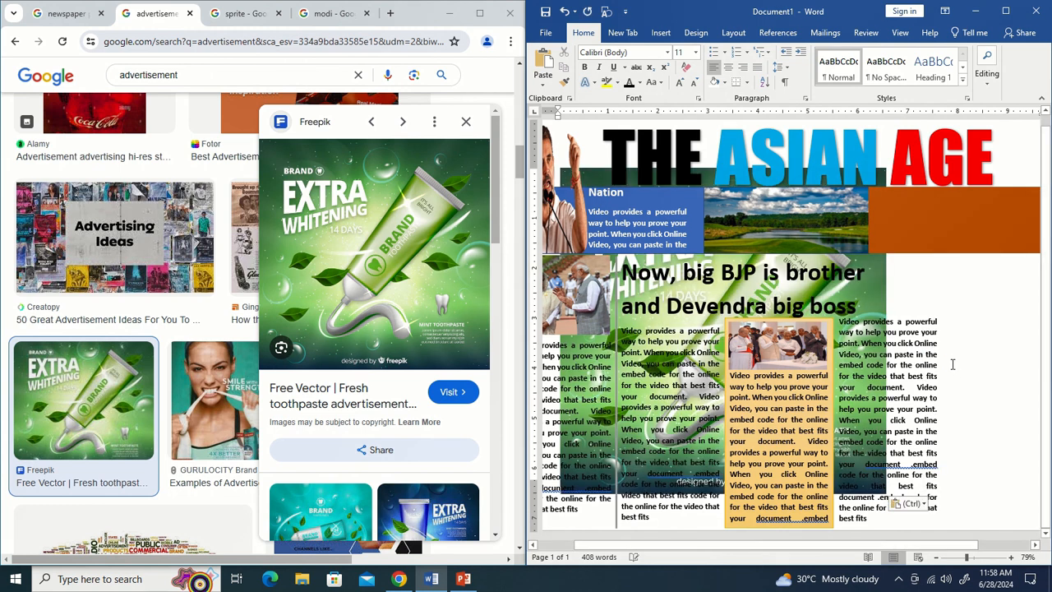
Set the pasted toothpaste advertisement's wrapping to in front of text and its height to 2".
click(876, 296)
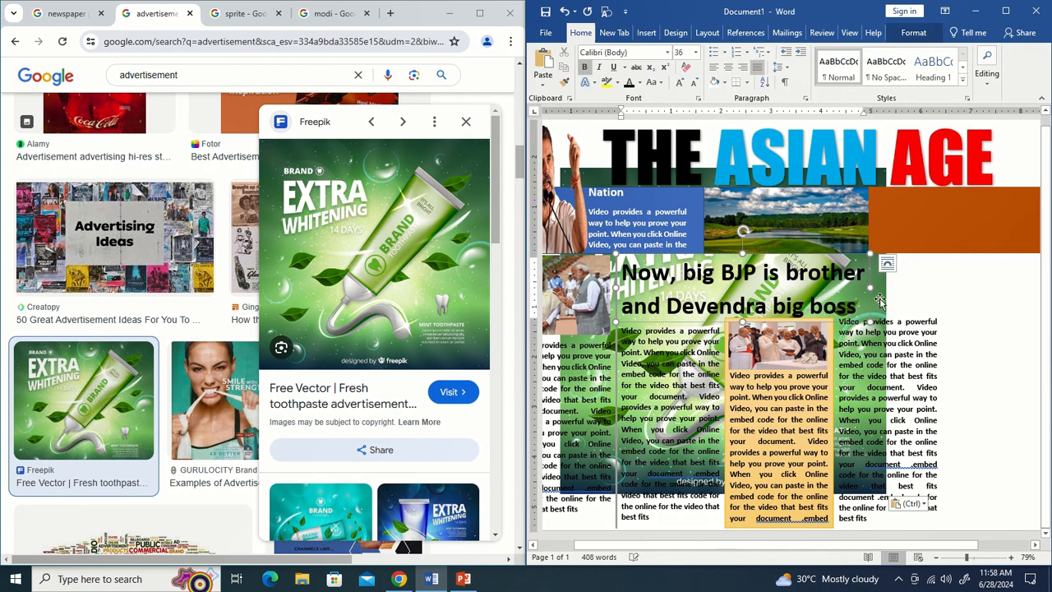
click(884, 304)
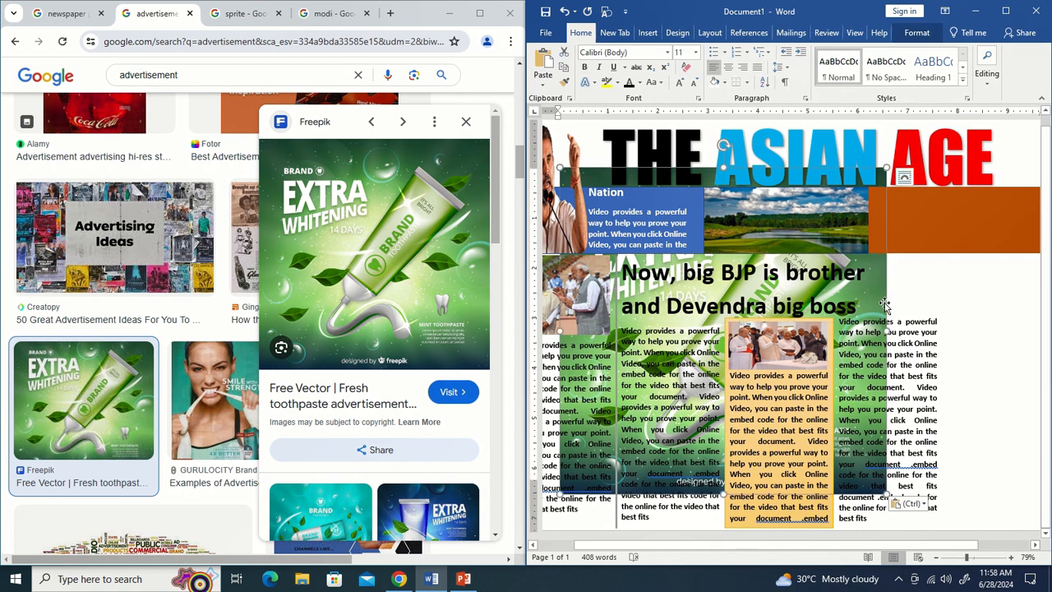
click(917, 32)
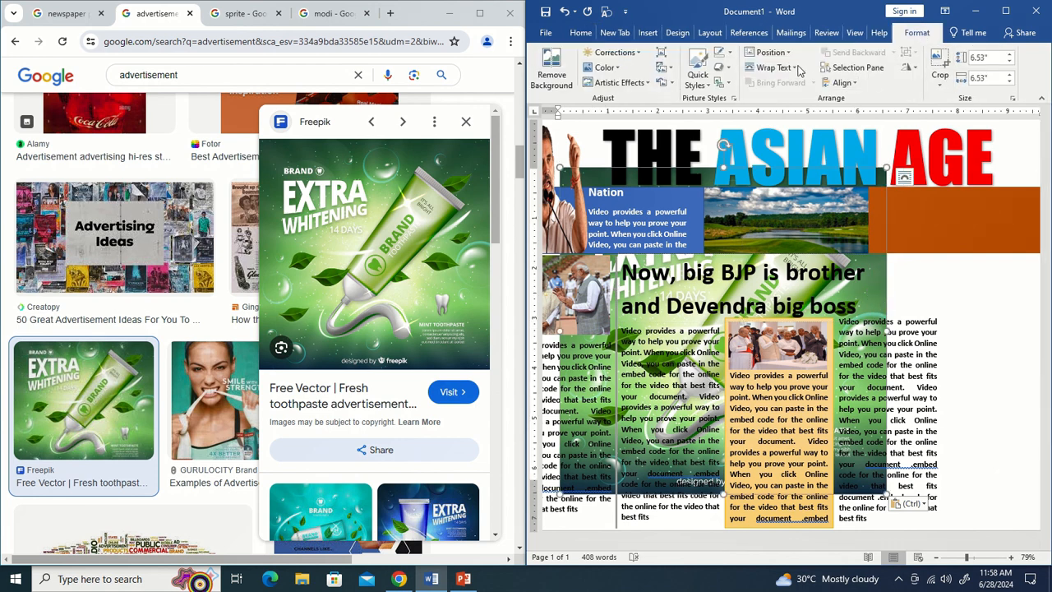
click(772, 67)
click(780, 178)
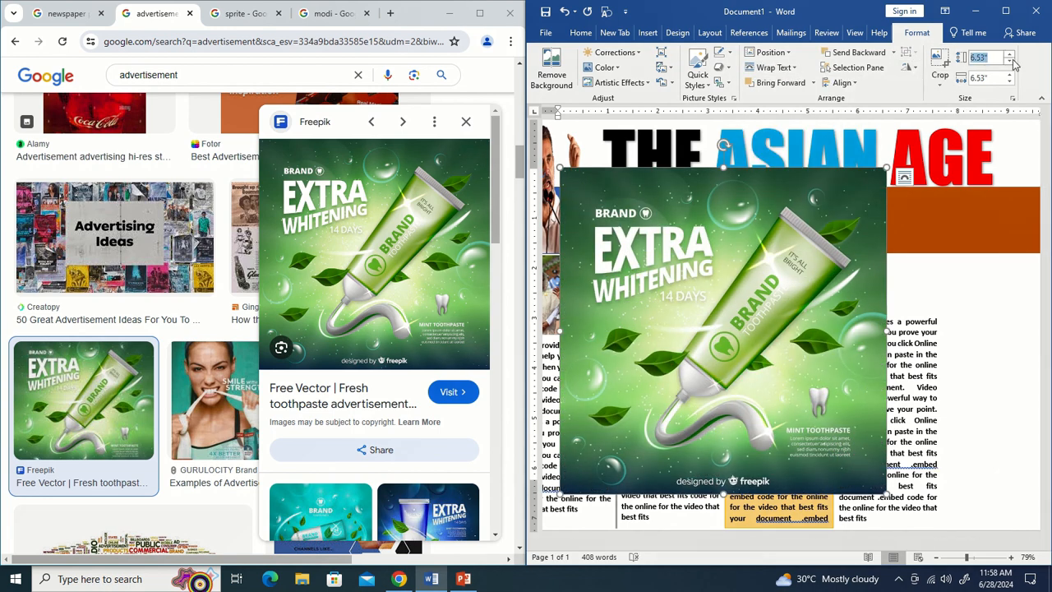
click(986, 57)
text(2)
key(Return)
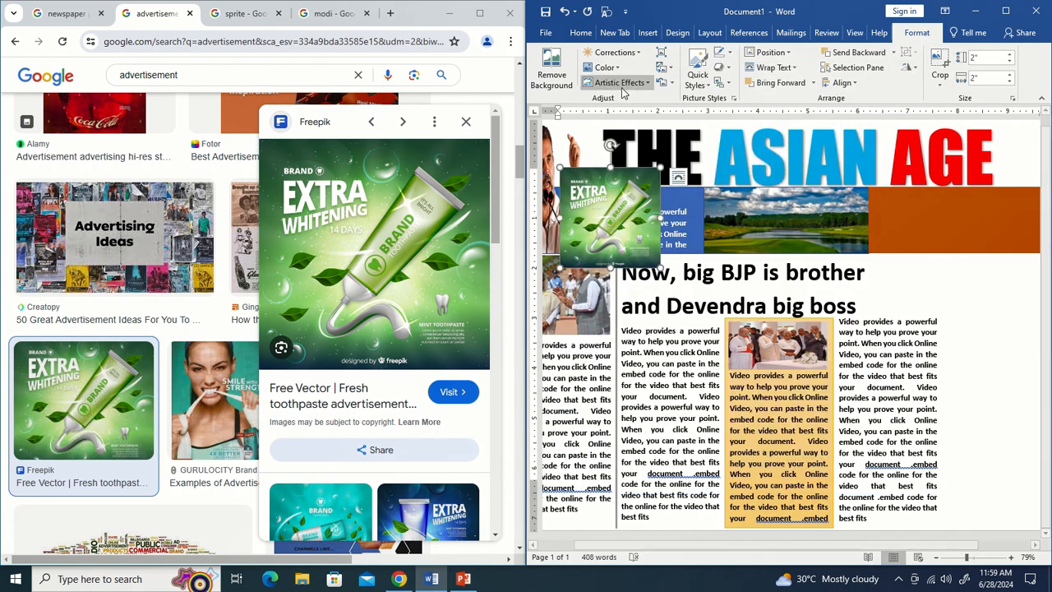
Place the toothpaste advertisement beside the headline, under the orange rectangle, and resize it to about 1.24" high by 3.78" wide.
drag(598, 190, 1032, 303)
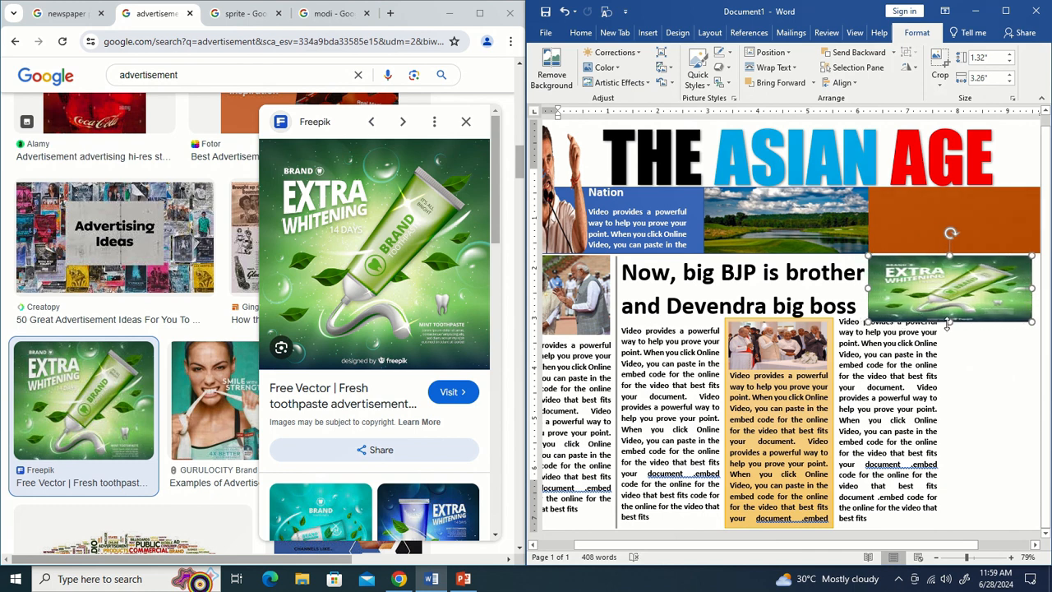
drag(948, 324, 949, 318)
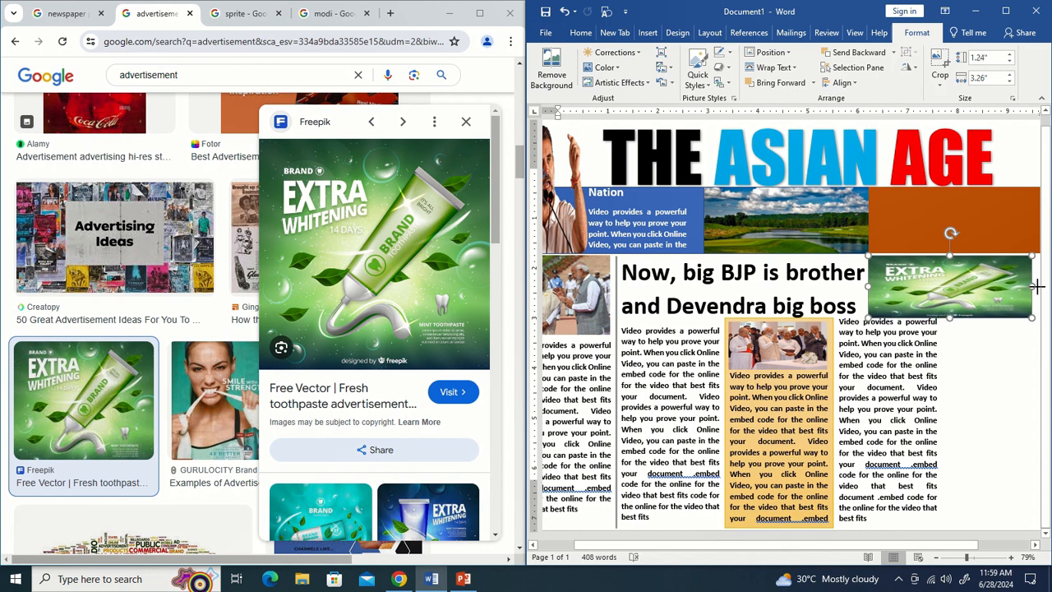
drag(1037, 286, 1040, 286)
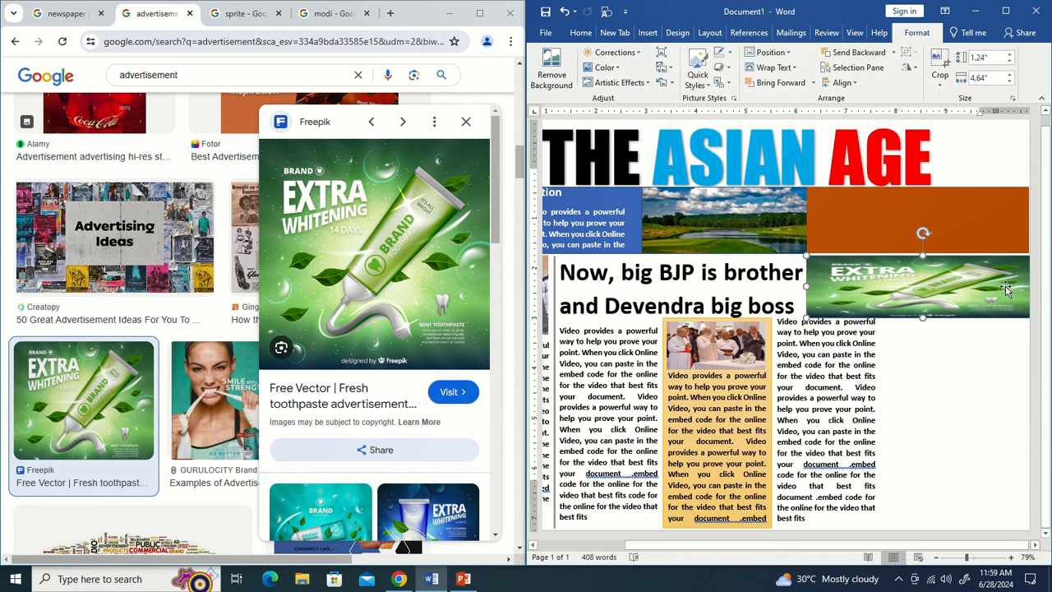
drag(957, 308, 925, 323)
drag(987, 306, 947, 316)
drag(877, 302, 949, 284)
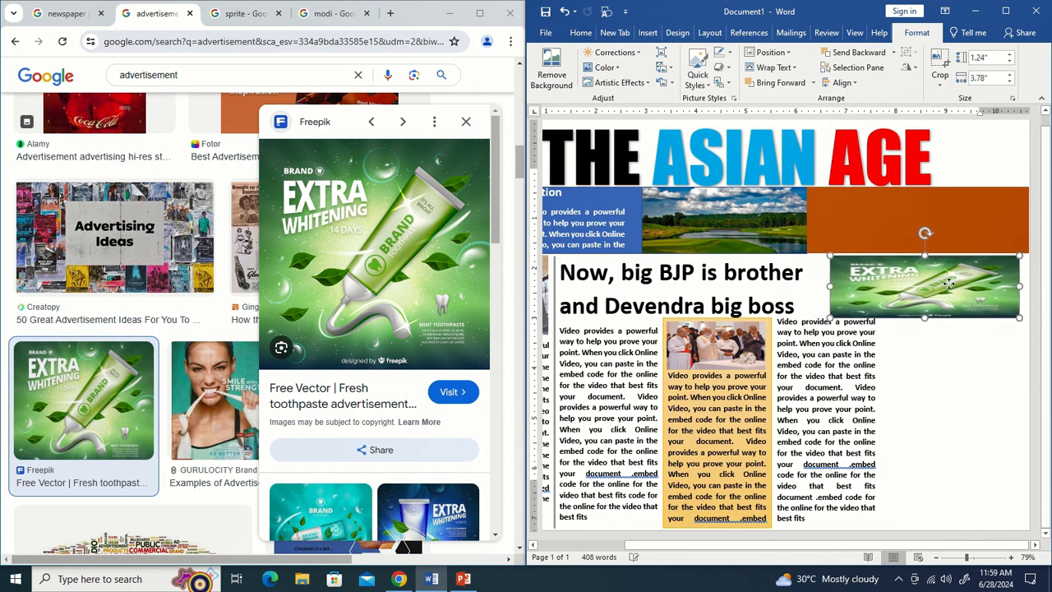
click(928, 397)
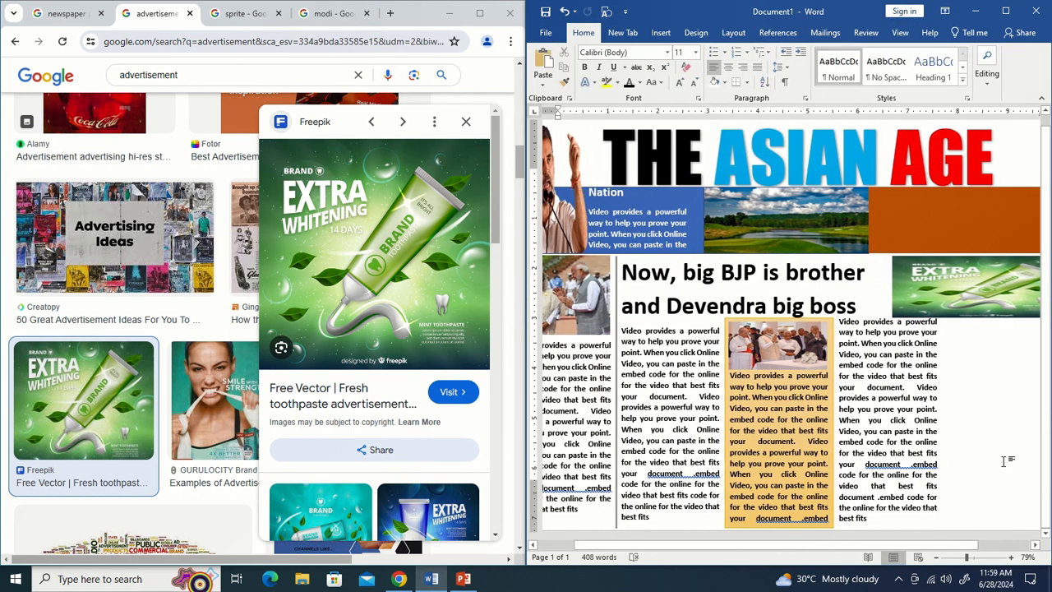
Find the McDonald's "i'm lovin' it" burger advertisement from IndiaMART in the advertisement image results and copy the image.
scroll(19, 333, up, 4)
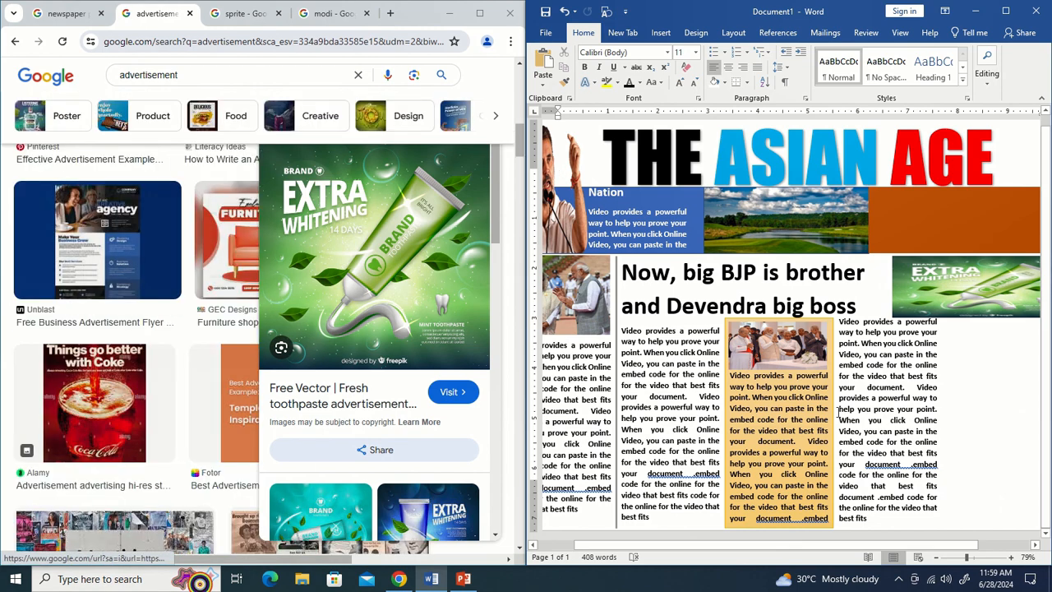
scroll(235, 357, up, 5)
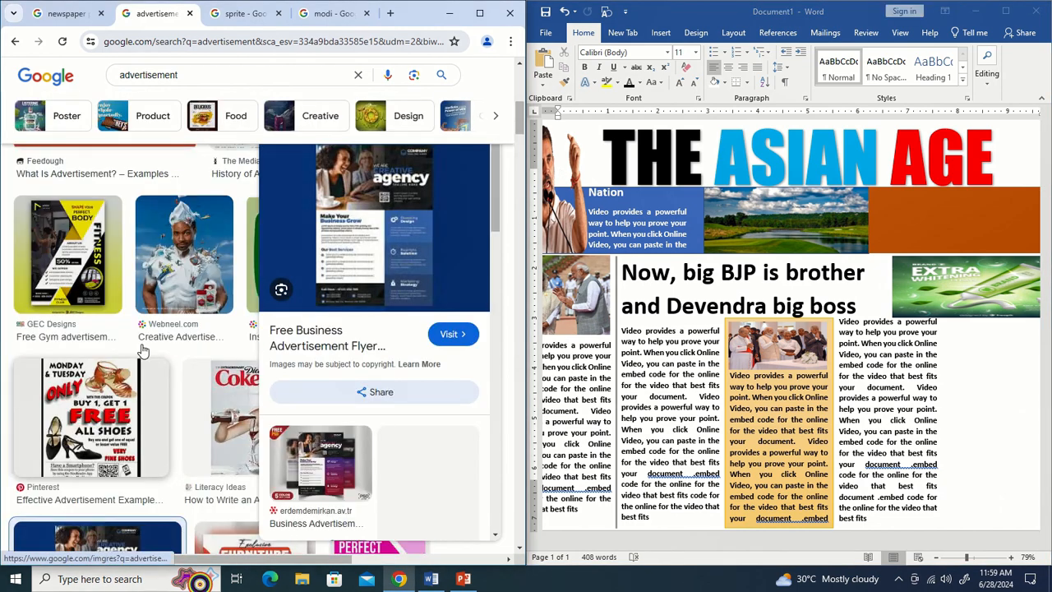
scroll(187, 433, down, 4)
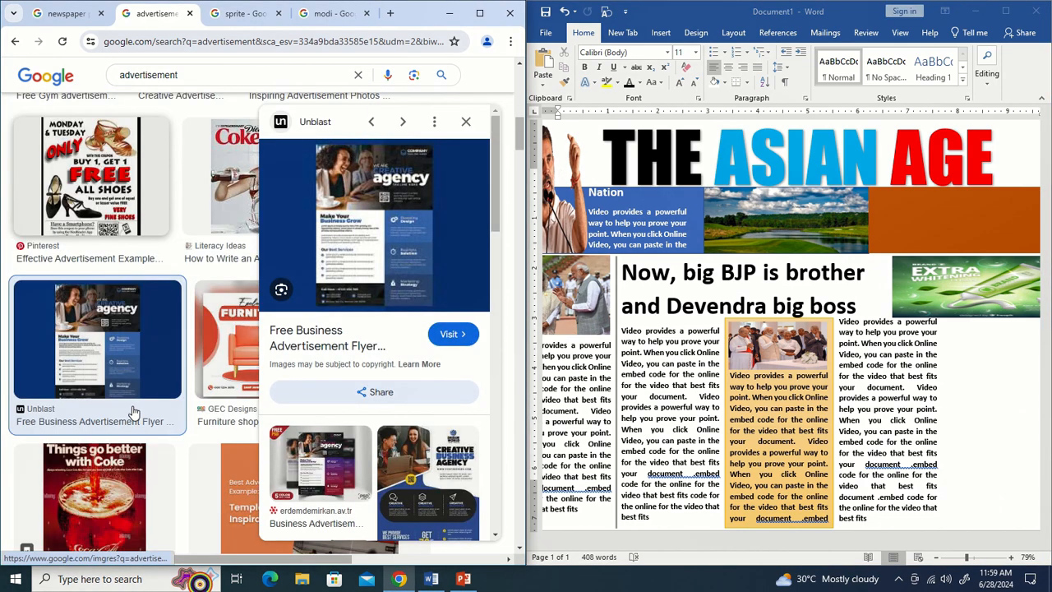
scroll(129, 418, up, 4)
scroll(121, 430, down, 5)
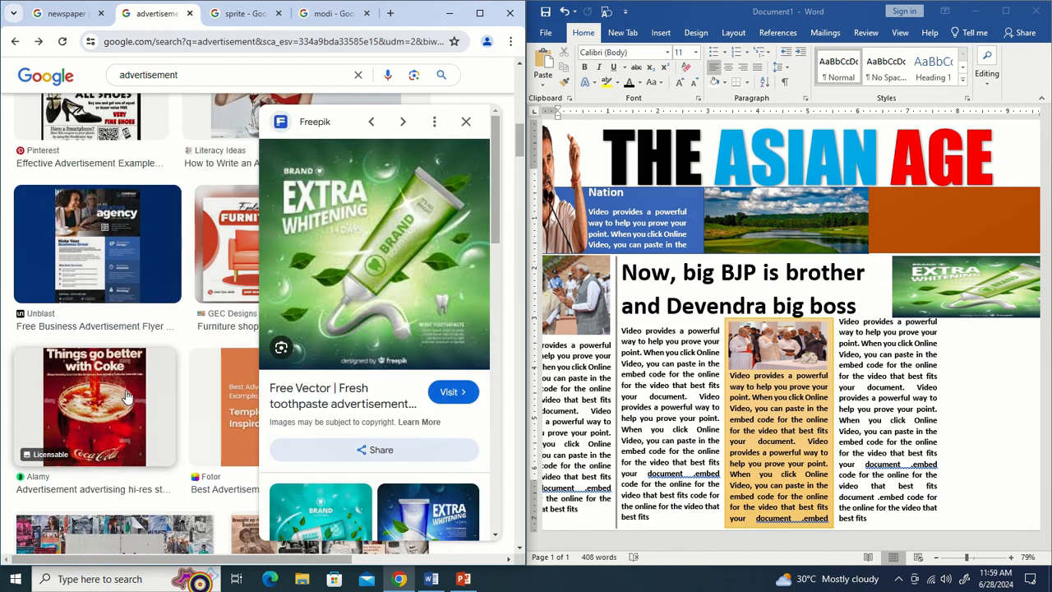
scroll(92, 285, up, 8)
click(92, 285)
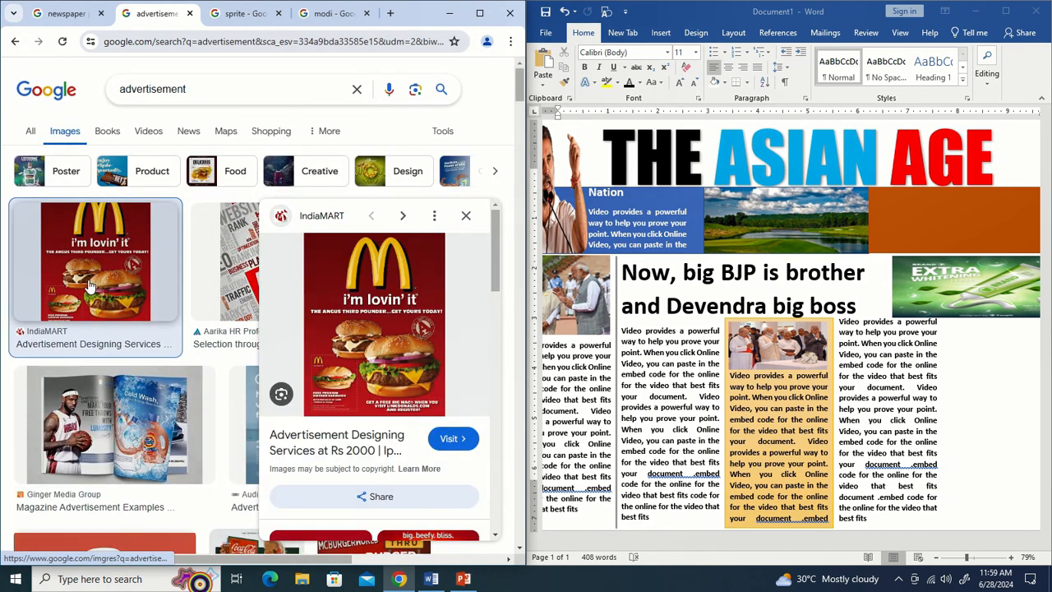
right_click(405, 337)
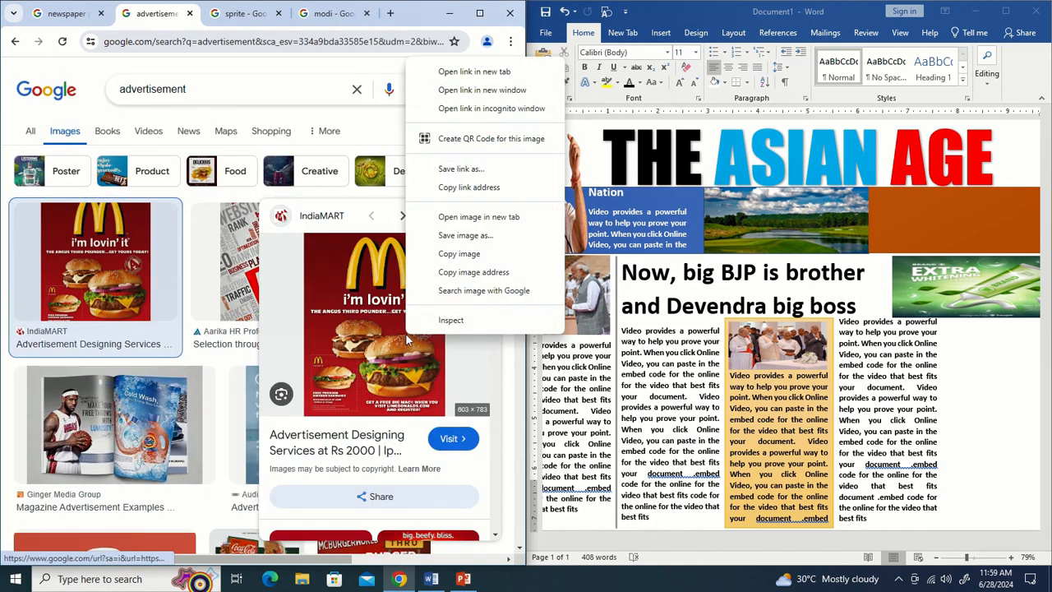
click(463, 256)
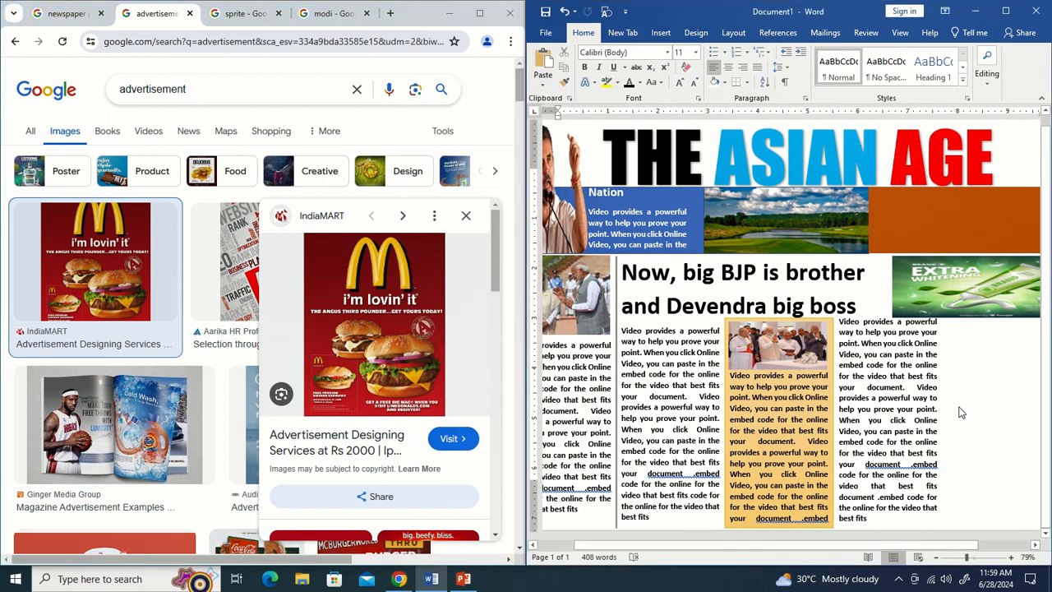
Paste the copied McDonald's advertisement into the Word page and select the pasted picture.
right_click(959, 411)
click(893, 282)
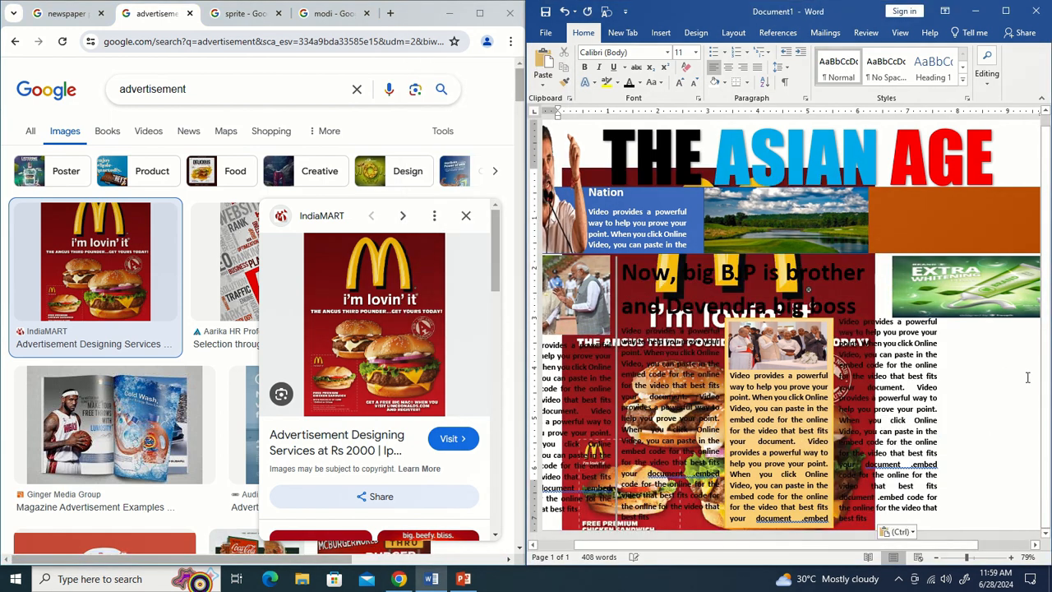
click(864, 292)
click(875, 285)
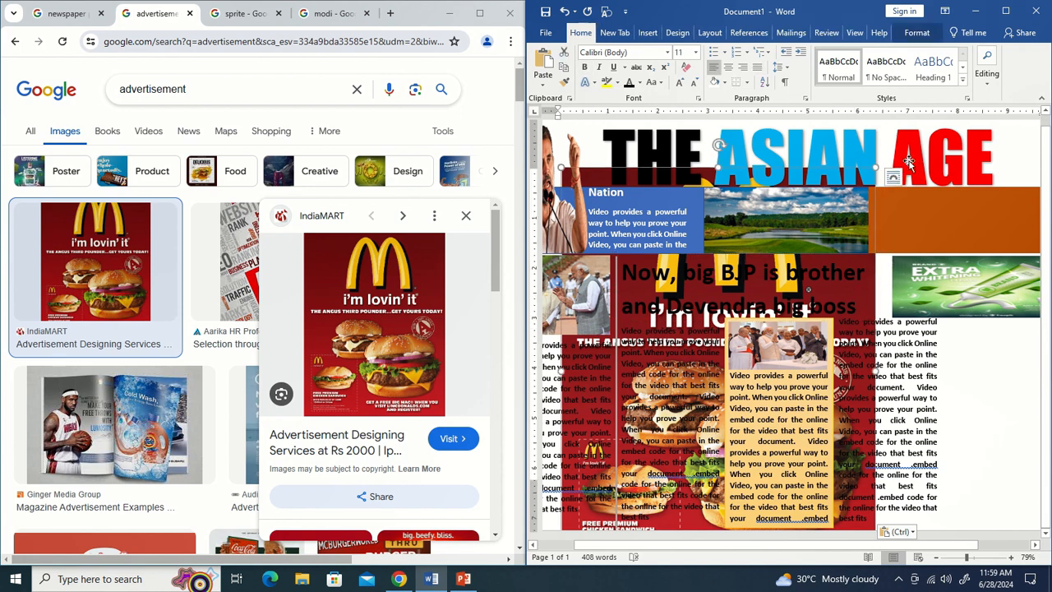
Set the McDonald's advertisement's wrapping to in front of text and its height to 2".
click(916, 32)
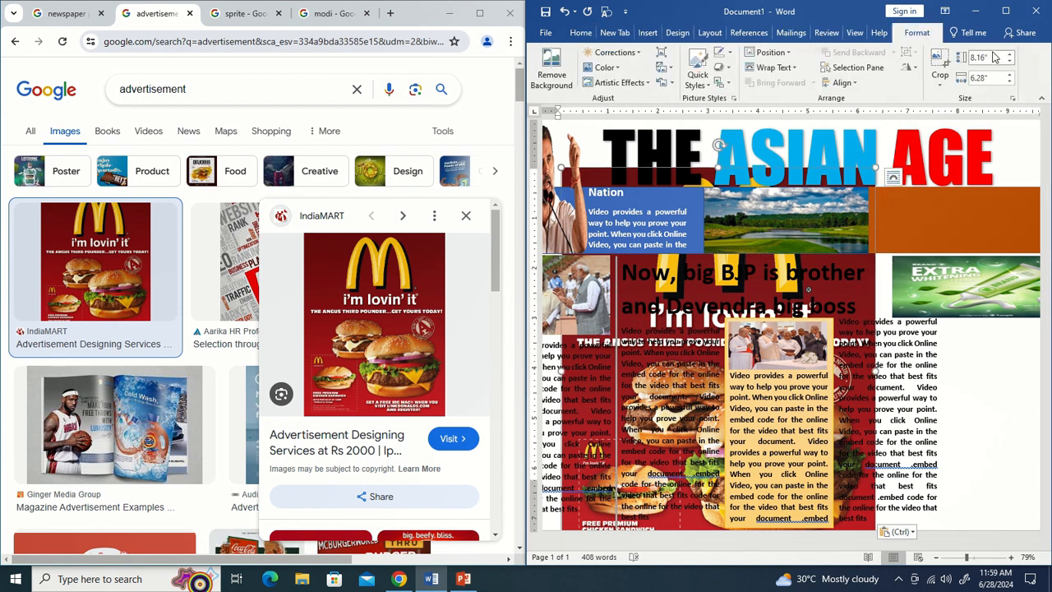
click(790, 70)
click(782, 180)
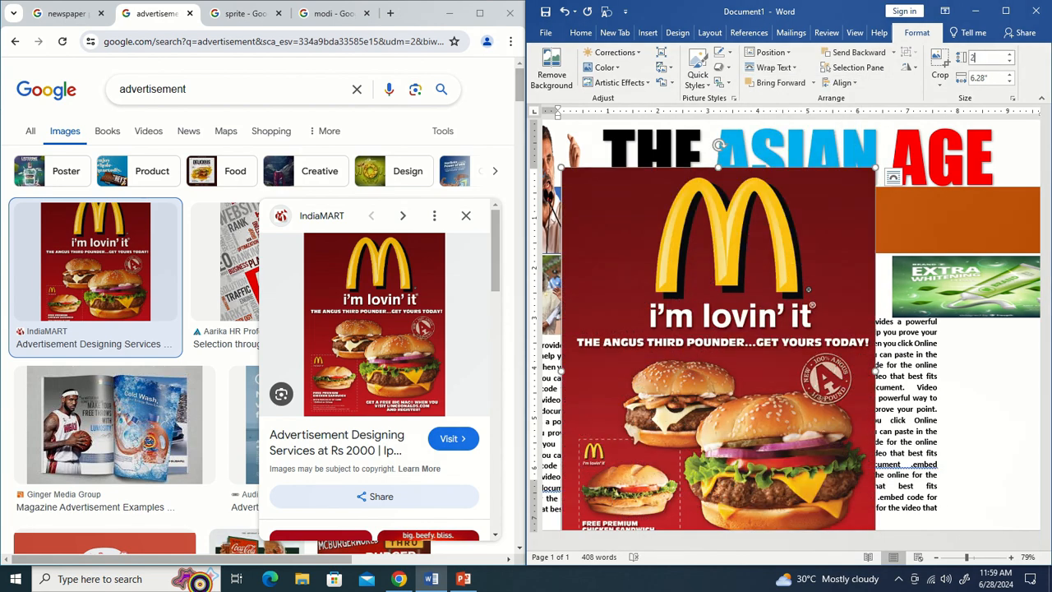
click(971, 57)
text(2)
key(Return)
Place the McDonald's advertisement beneath the toothpaste advertisement and stretch it to about 2.74" wide, reaching the bottom of the article columns.
drag(615, 196, 992, 346)
drag(961, 462, 968, 521)
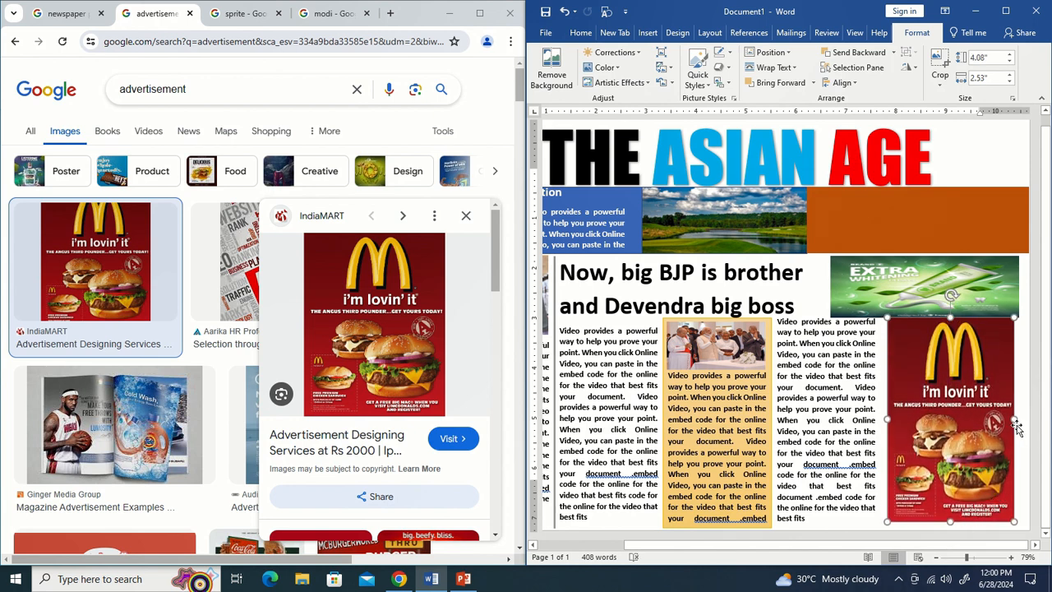
drag(1018, 419, 1026, 420)
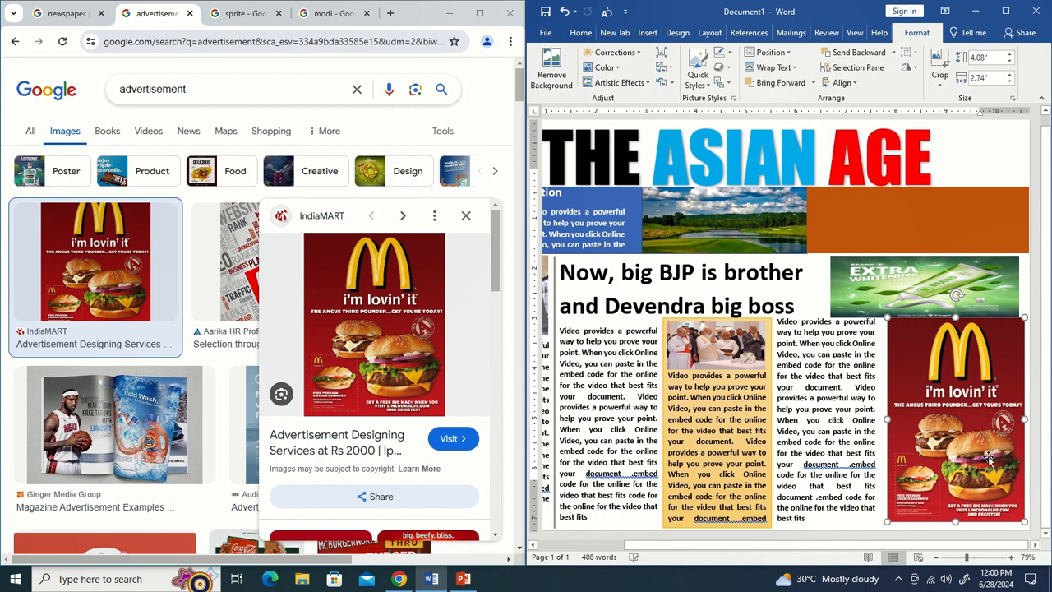
drag(957, 526, 957, 528)
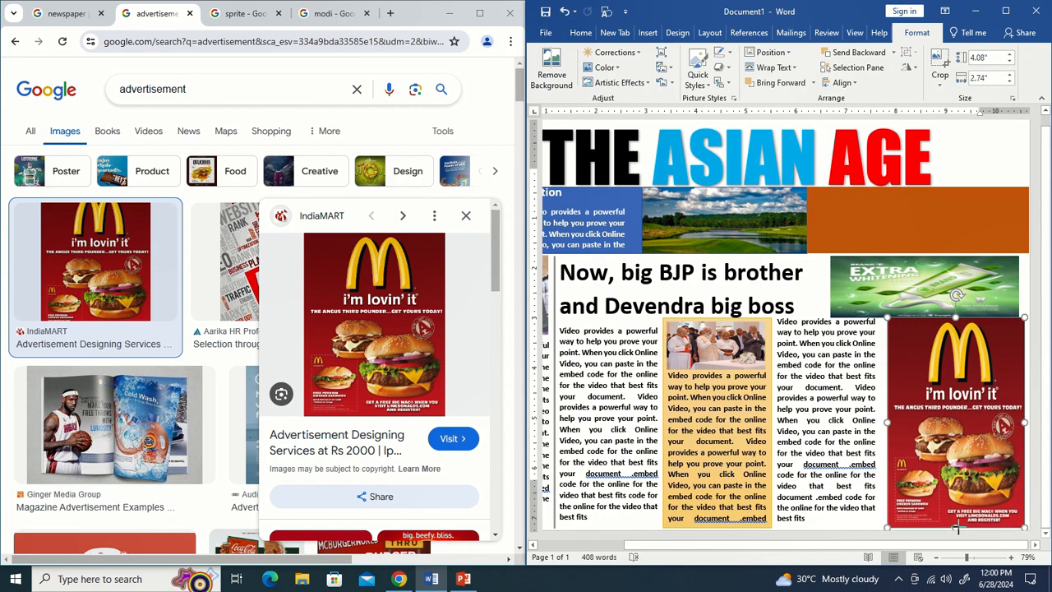
Find the red "AWESOME." Angus Third Pounders burger advertisement among the related images and copy it.
click(971, 273)
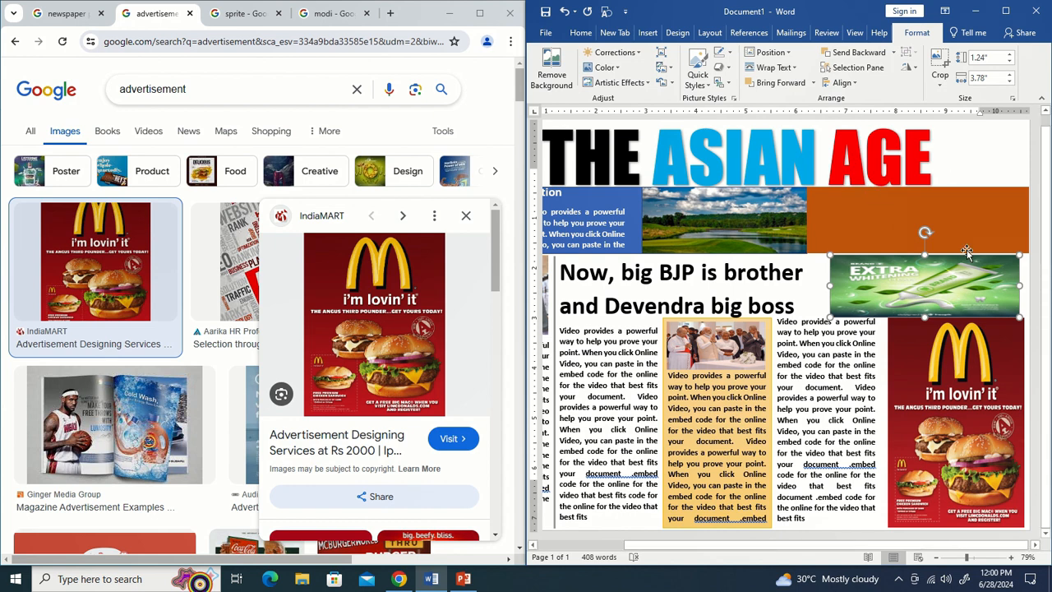
click(949, 220)
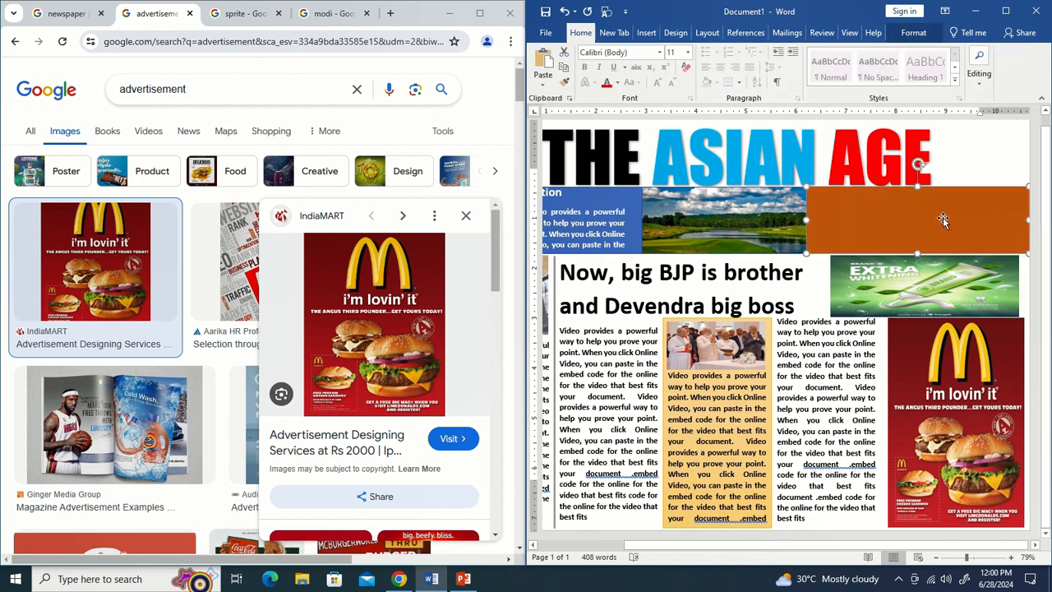
scroll(367, 487, down, 5)
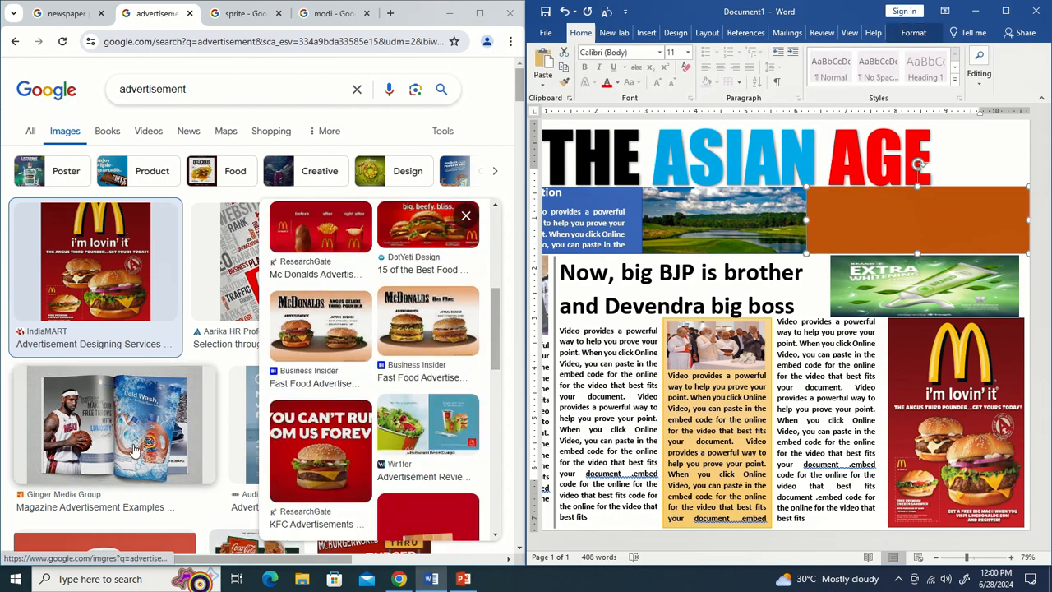
scroll(134, 447, down, 3)
click(341, 366)
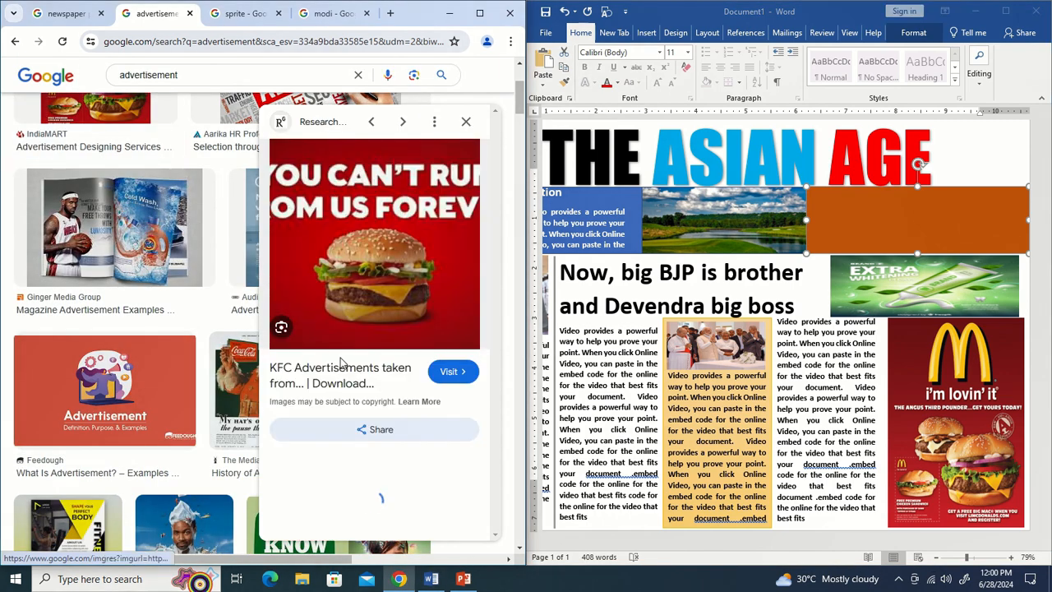
scroll(151, 456, down, 3)
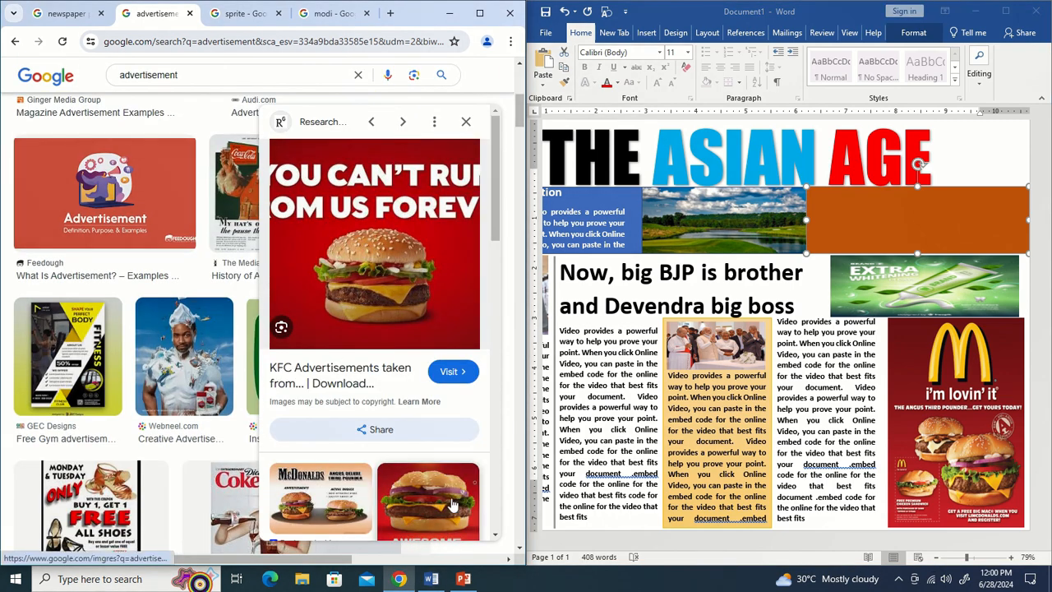
click(427, 501)
right_click(359, 304)
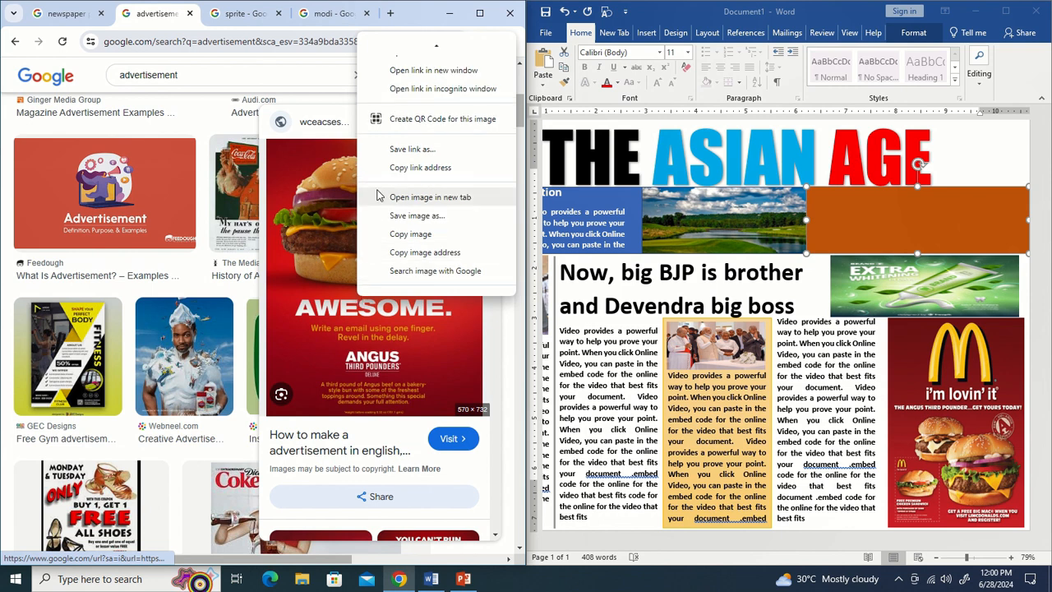
click(413, 235)
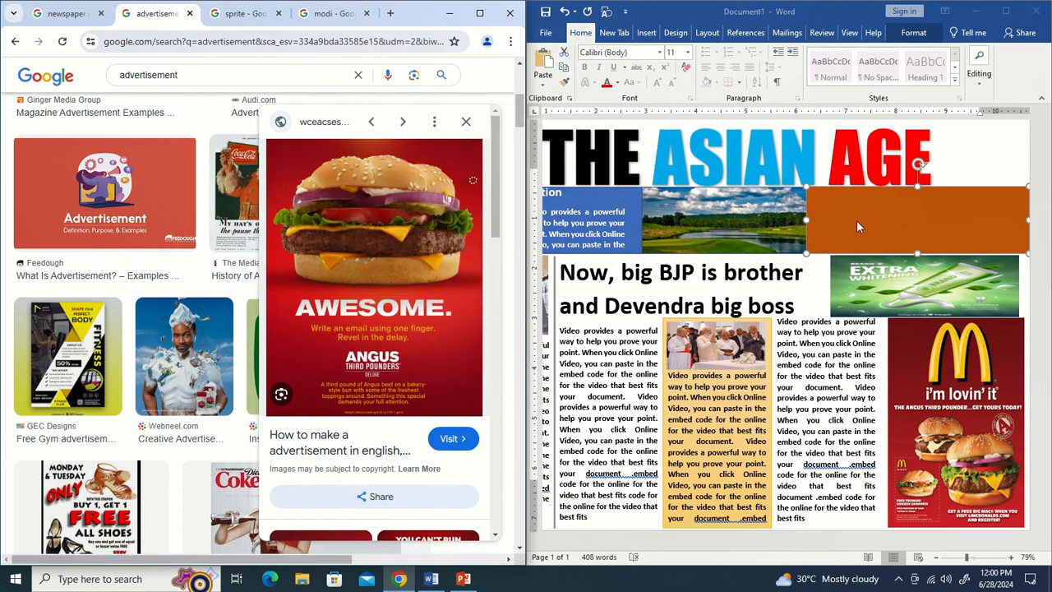
Paste the copied "AWESOME." burger advertisement into the Word page with its source formatting and select the picture.
click(856, 224)
right_click(861, 229)
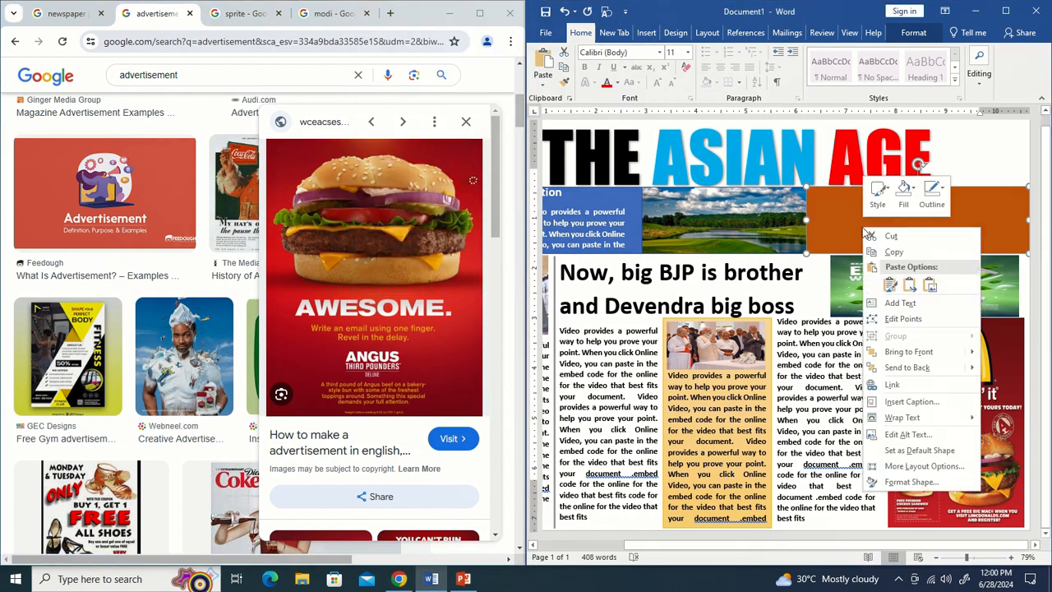
click(894, 286)
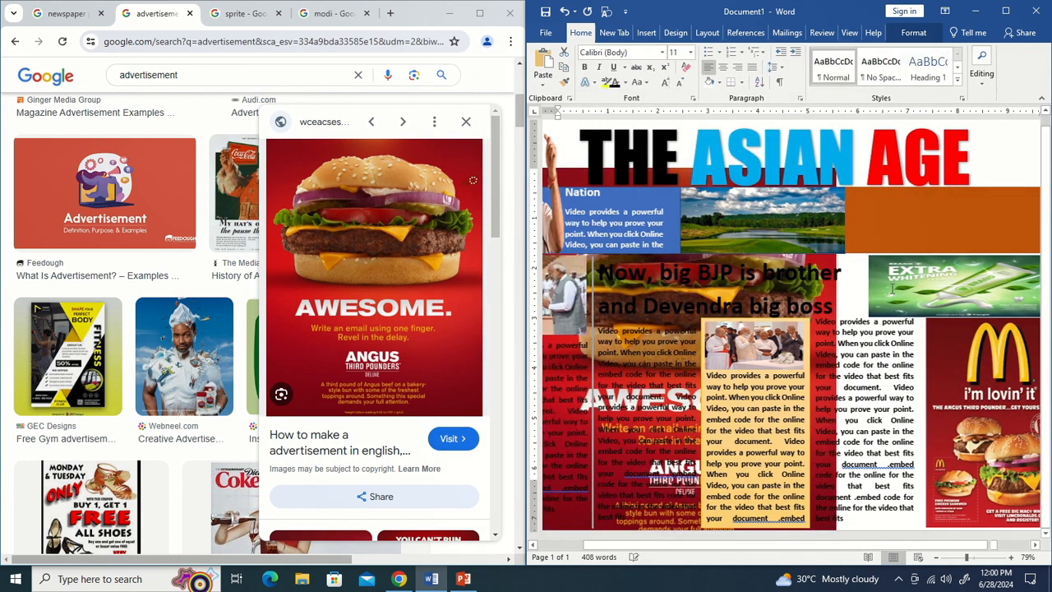
click(855, 299)
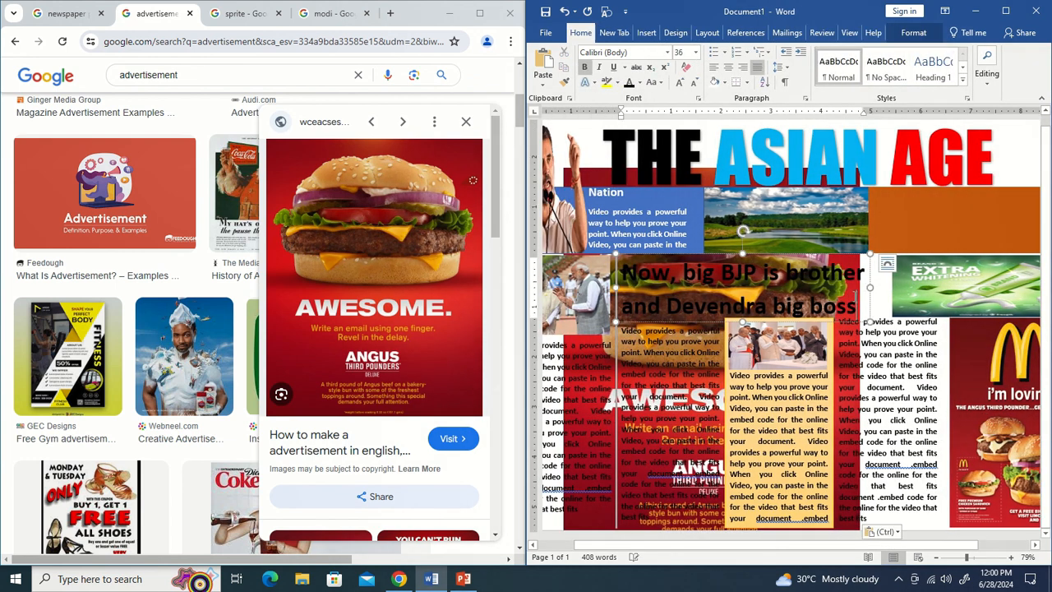
click(857, 530)
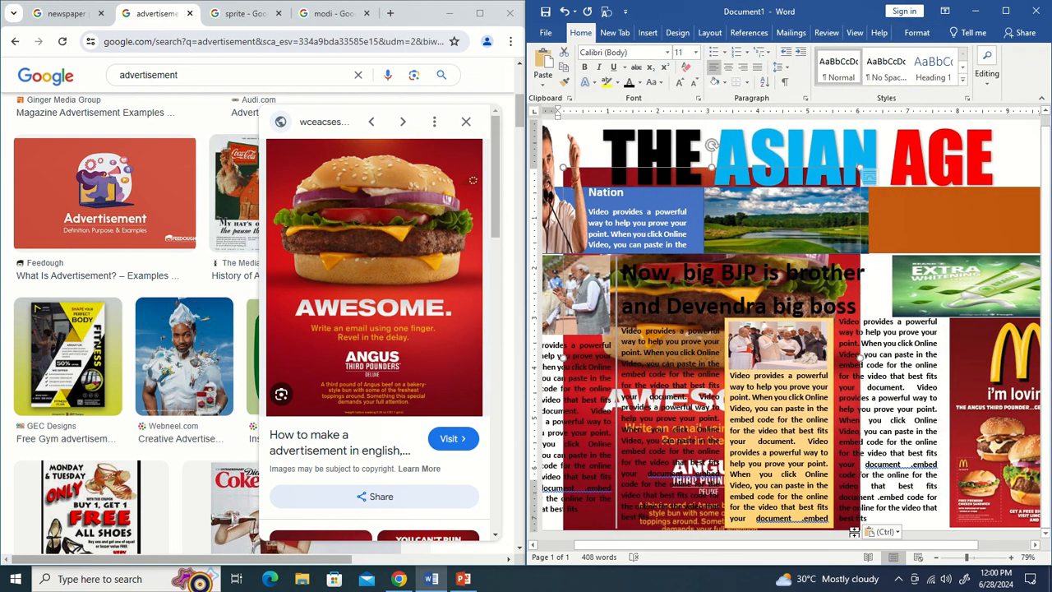
Set the "AWESOME." burger advertisement's wrapping to in front of text and its height to 2".
click(915, 32)
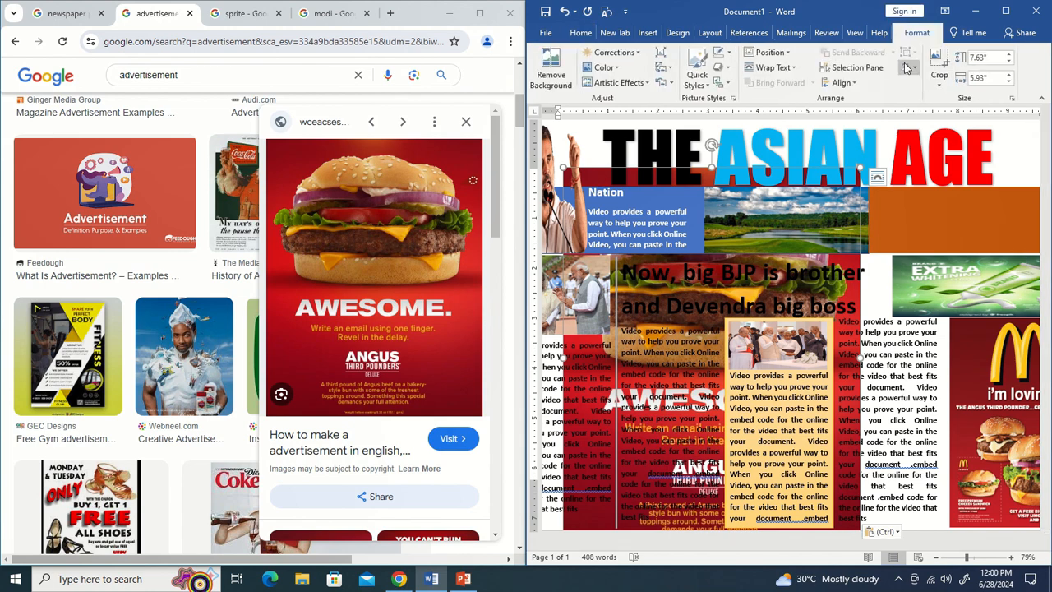
click(772, 67)
click(797, 179)
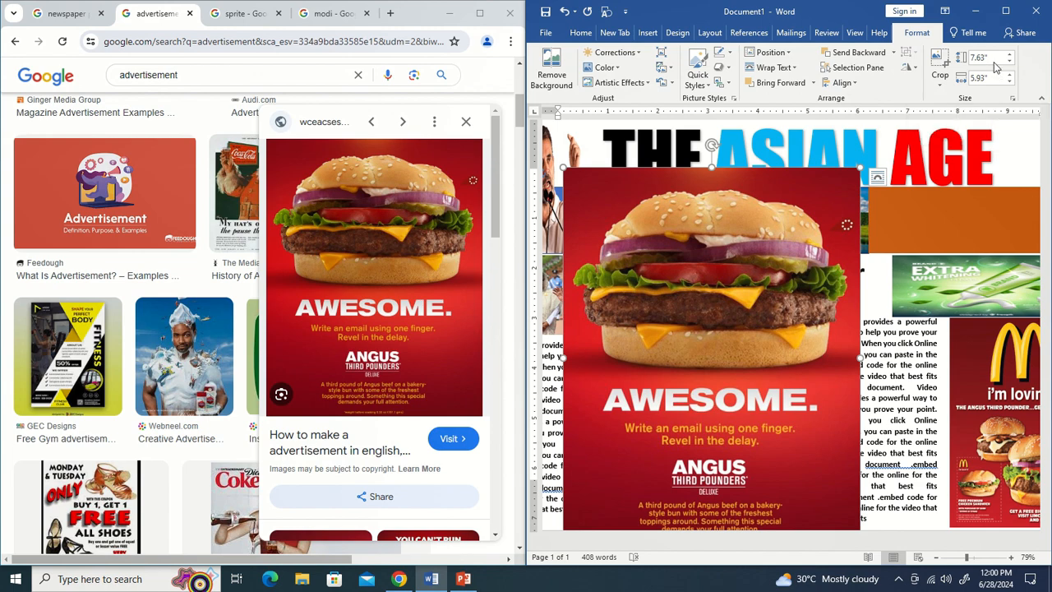
key(Return)
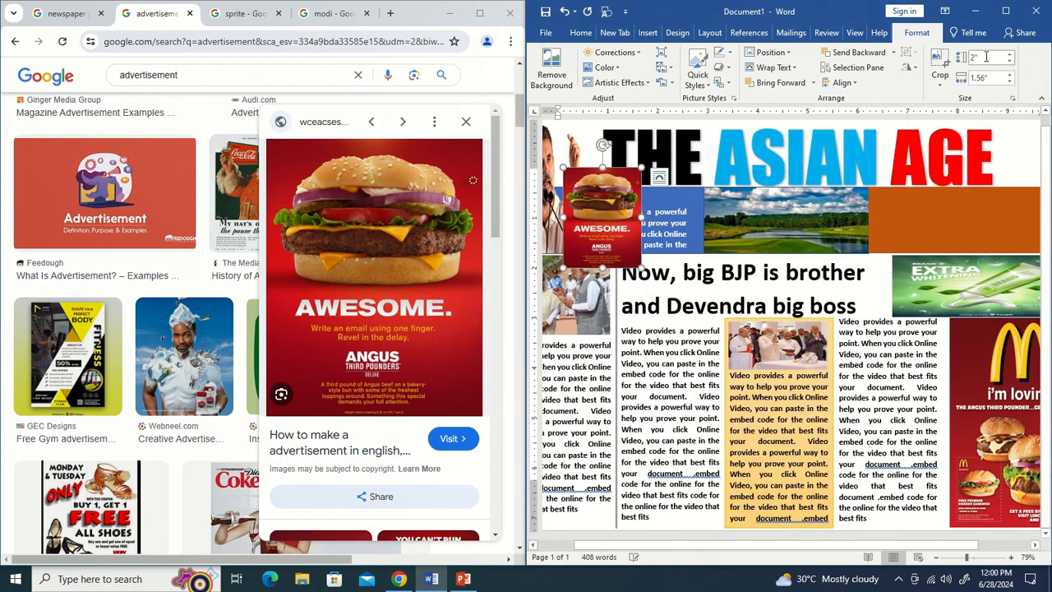
Place the "AWESOME." burger advertisement over the orange banner rectangle and resize it to about 1.33" high by 4.12" wide.
drag(733, 203, 1027, 236)
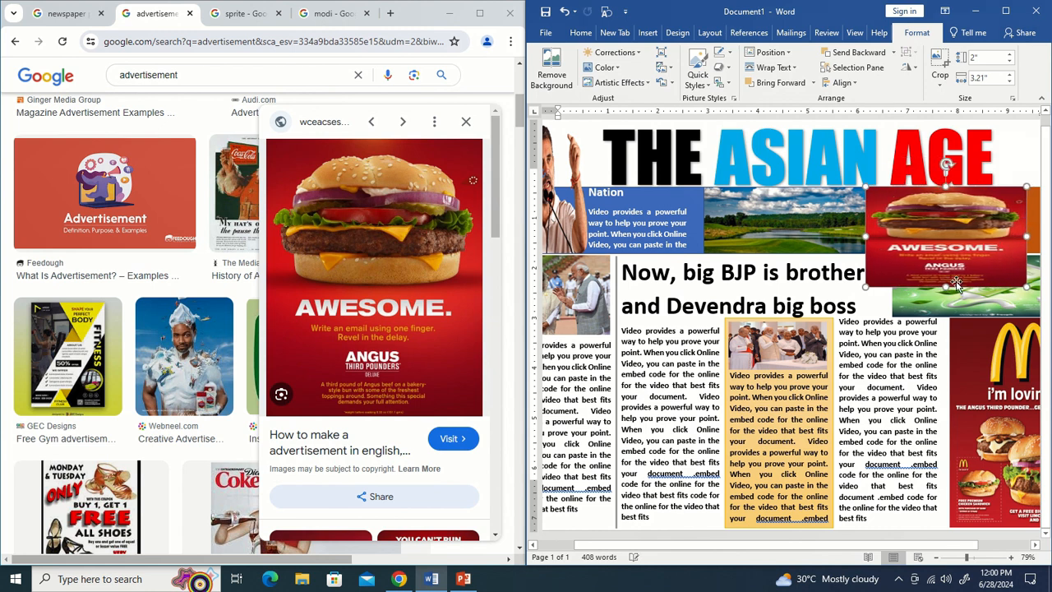
drag(944, 289, 950, 250)
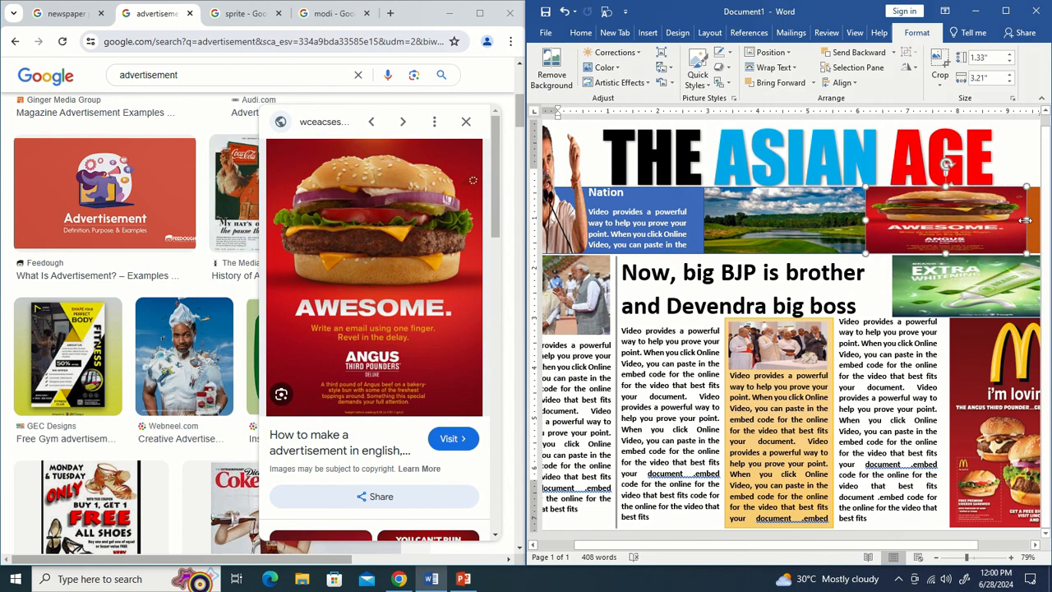
mouse_move(1026, 220)
mouse_down()
mouse_move(1040, 222)
mouse_move(961, 245)
mouse_move(1024, 222)
mouse_up()
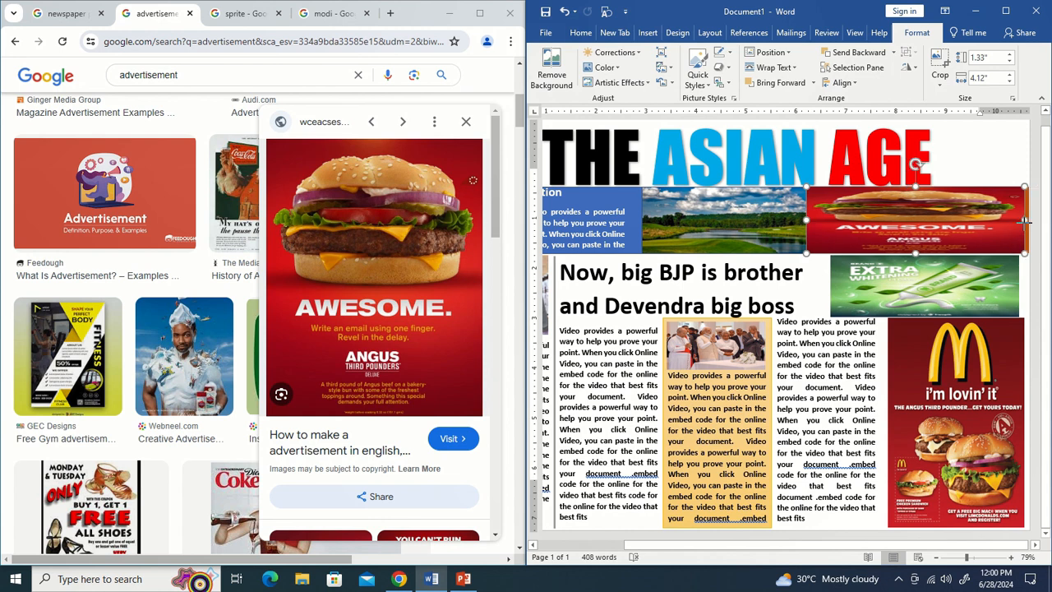
Deselect the burger picture and maximize the Word window to show the whole newspaper page.
click(987, 161)
click(1005, 11)
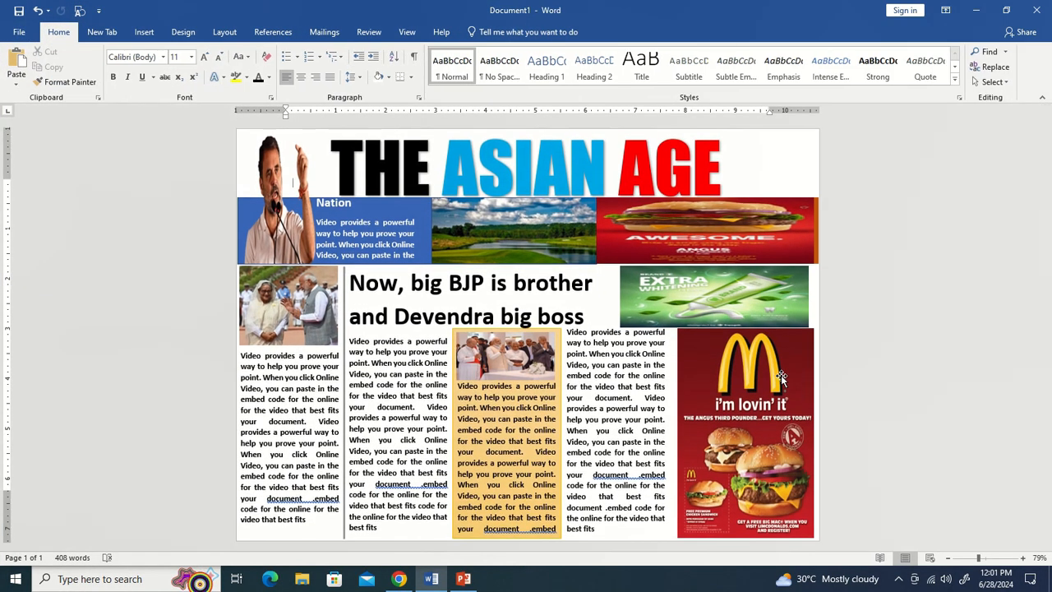